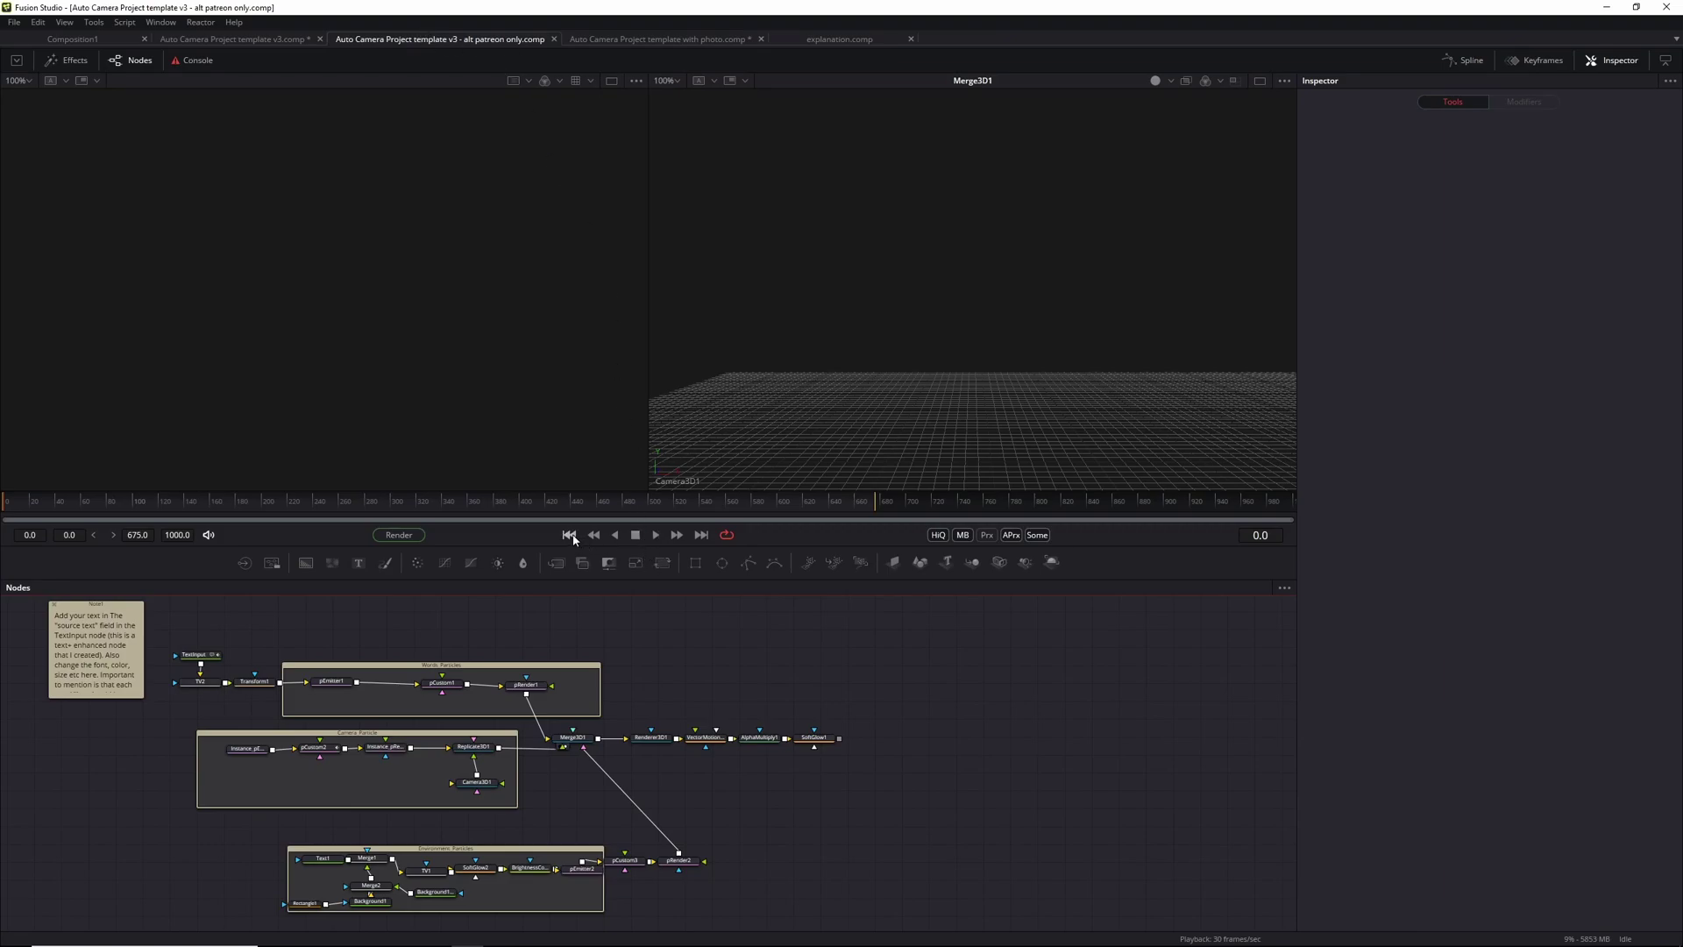
Step: Preview the current comp's animation, then switch to the Auto Camera Project template v3.comp
{"action": "left_click", "coordinate": [655, 535]}
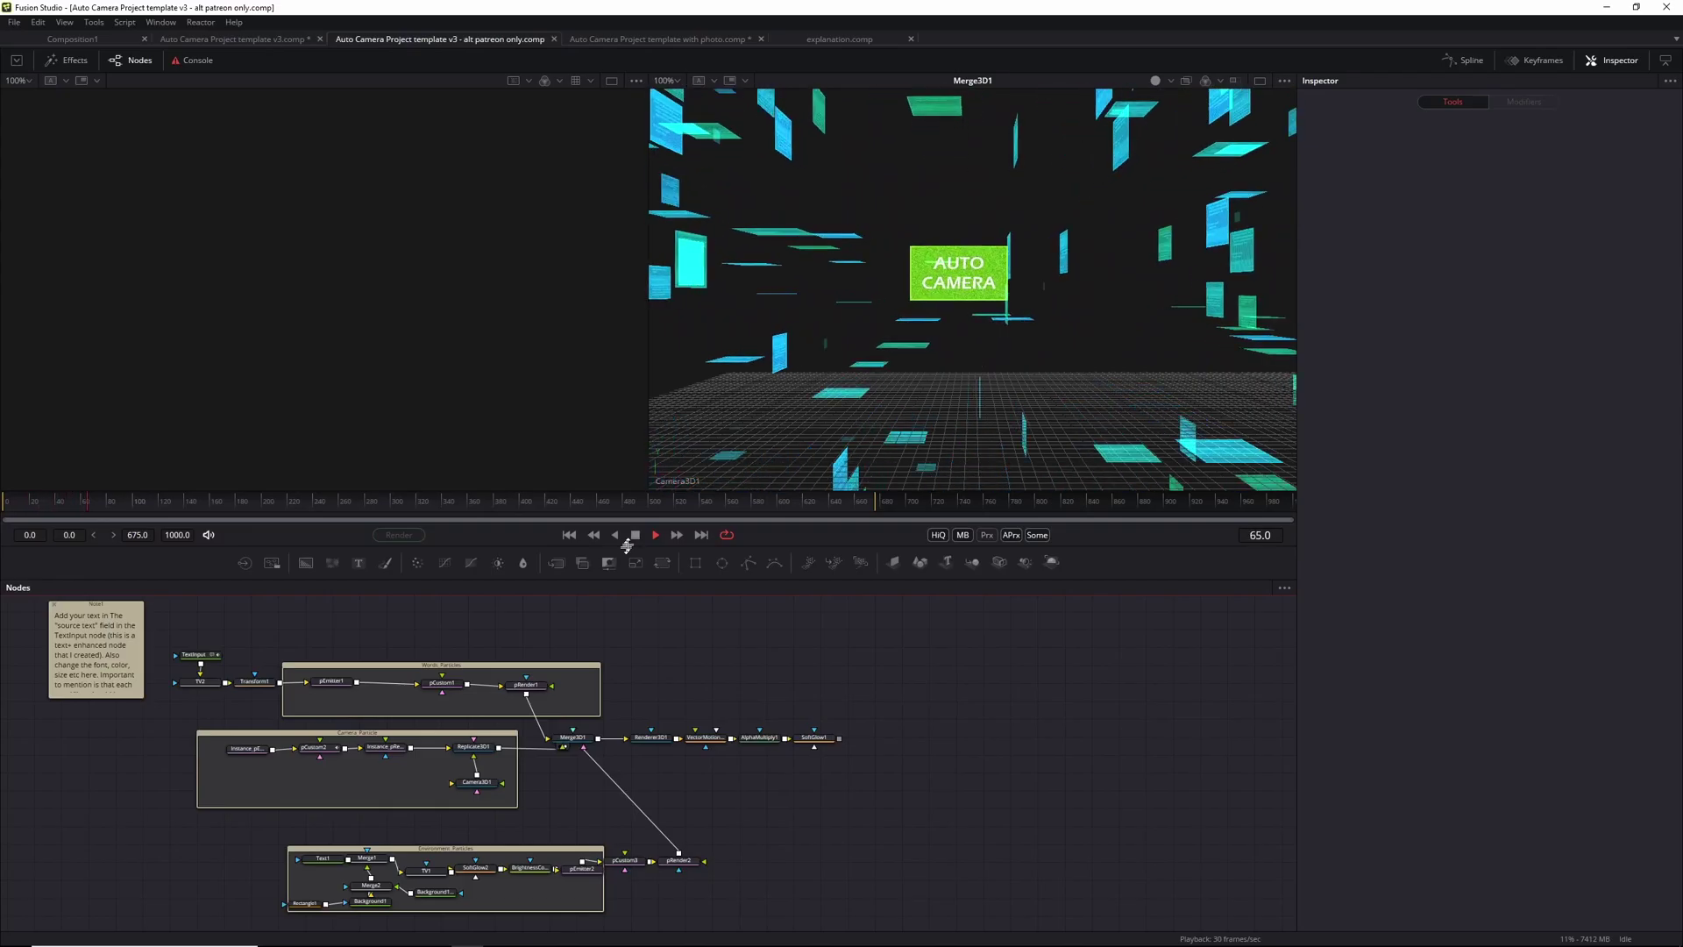
{"action": "key", "text": "space"}
{"action": "key", "text": "ctrl+shift+Tab"}
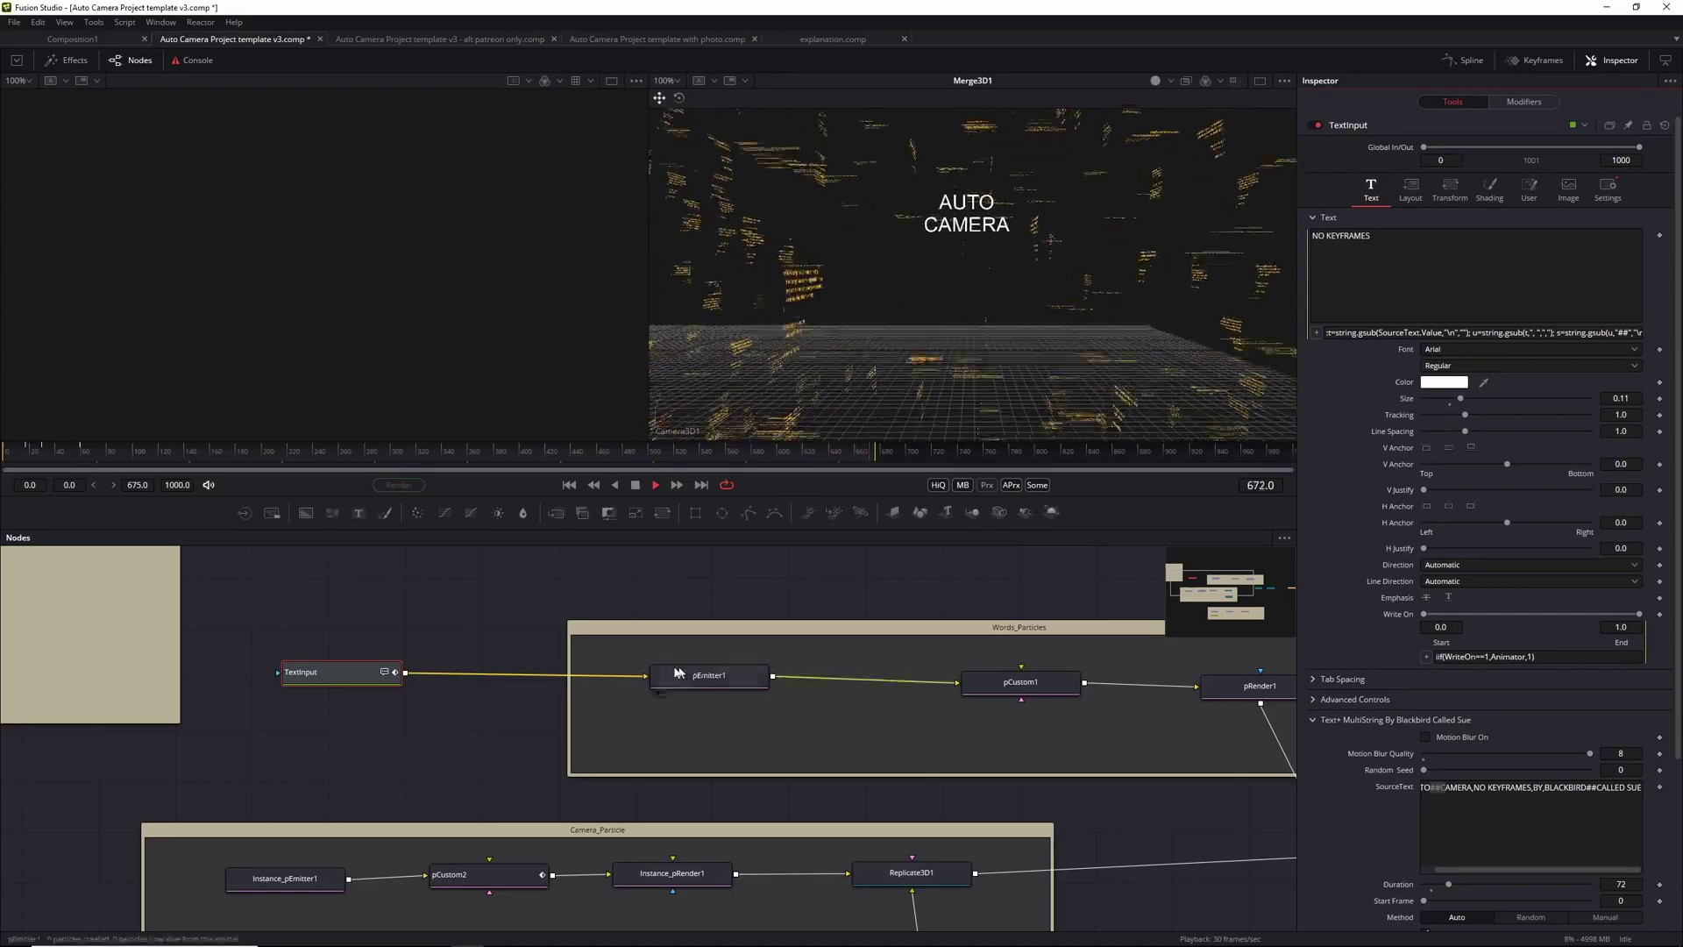
Step: Pause at frame 30 and show TextInput's AUTO##CAMERA source text and render in the left viewer
{"action": "left_click", "coordinate": [635, 484]}
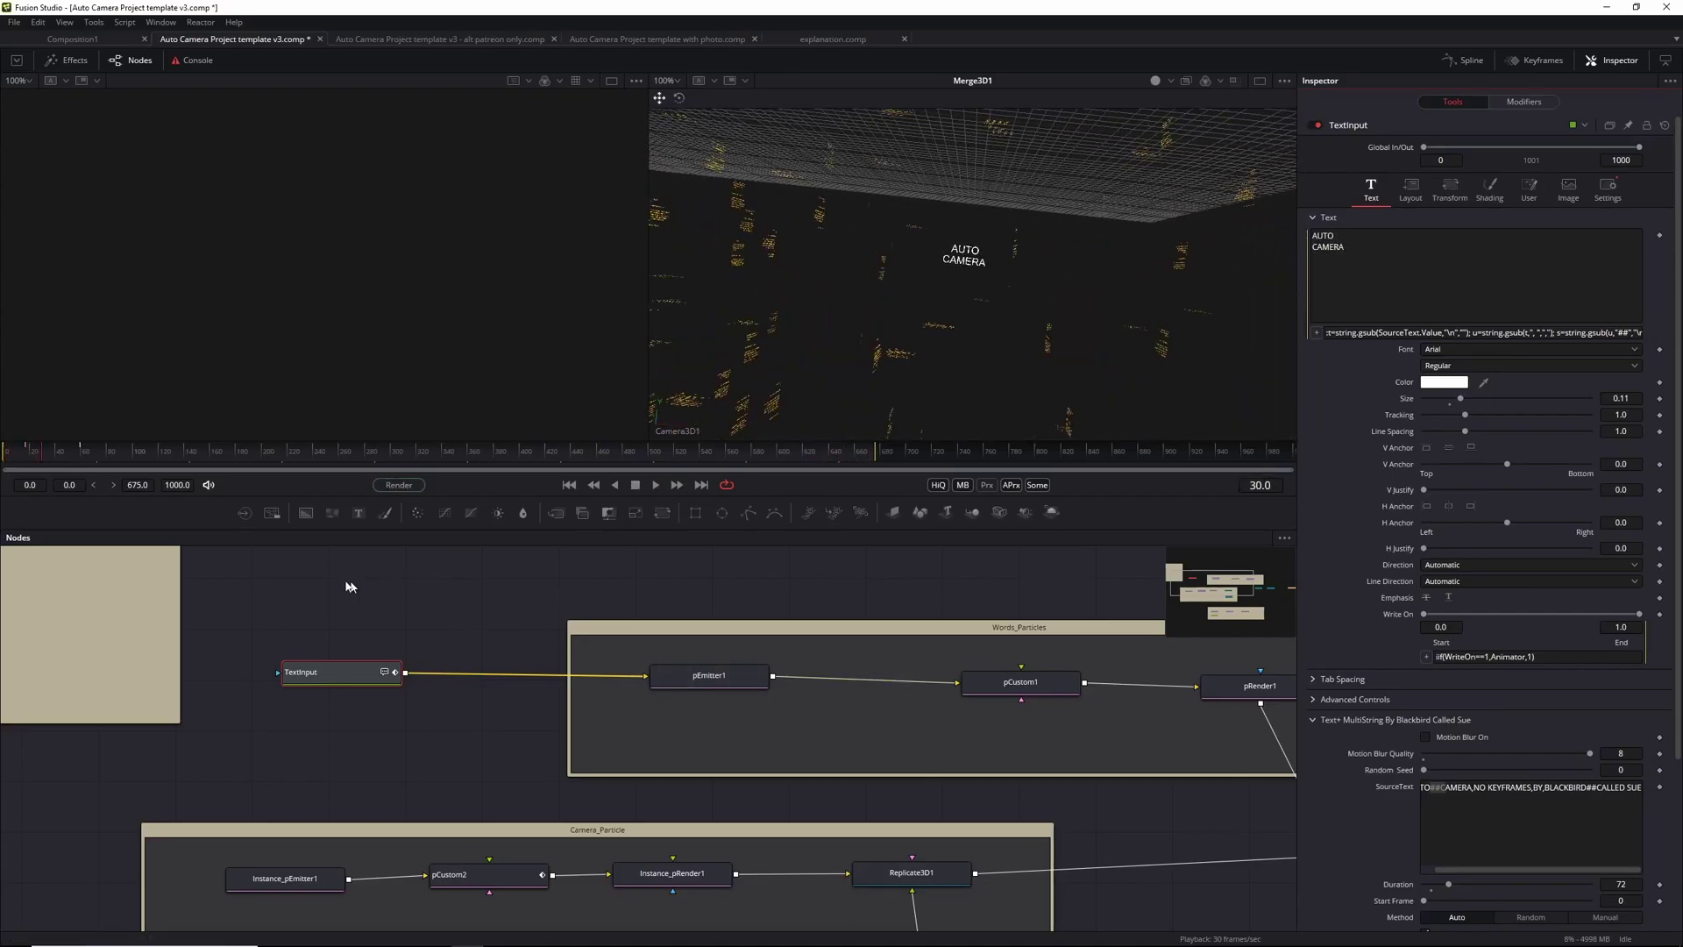
{"action": "left_click", "coordinate": [338, 683]}
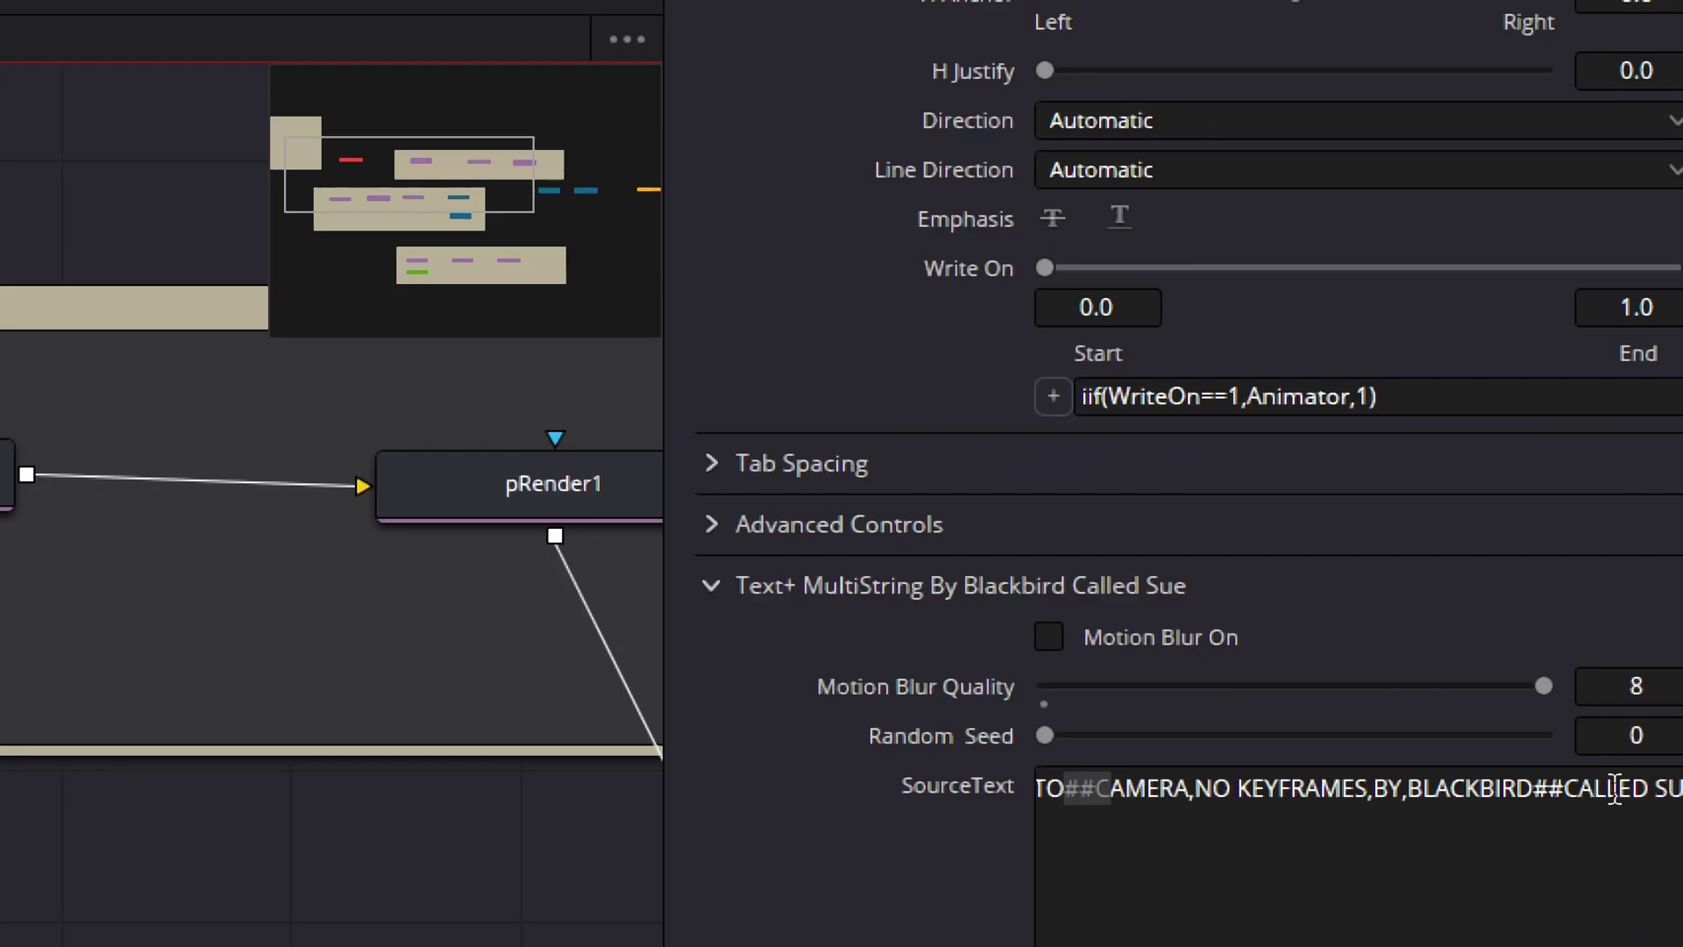
{"action": "double_click", "coordinate": [1483, 784]}
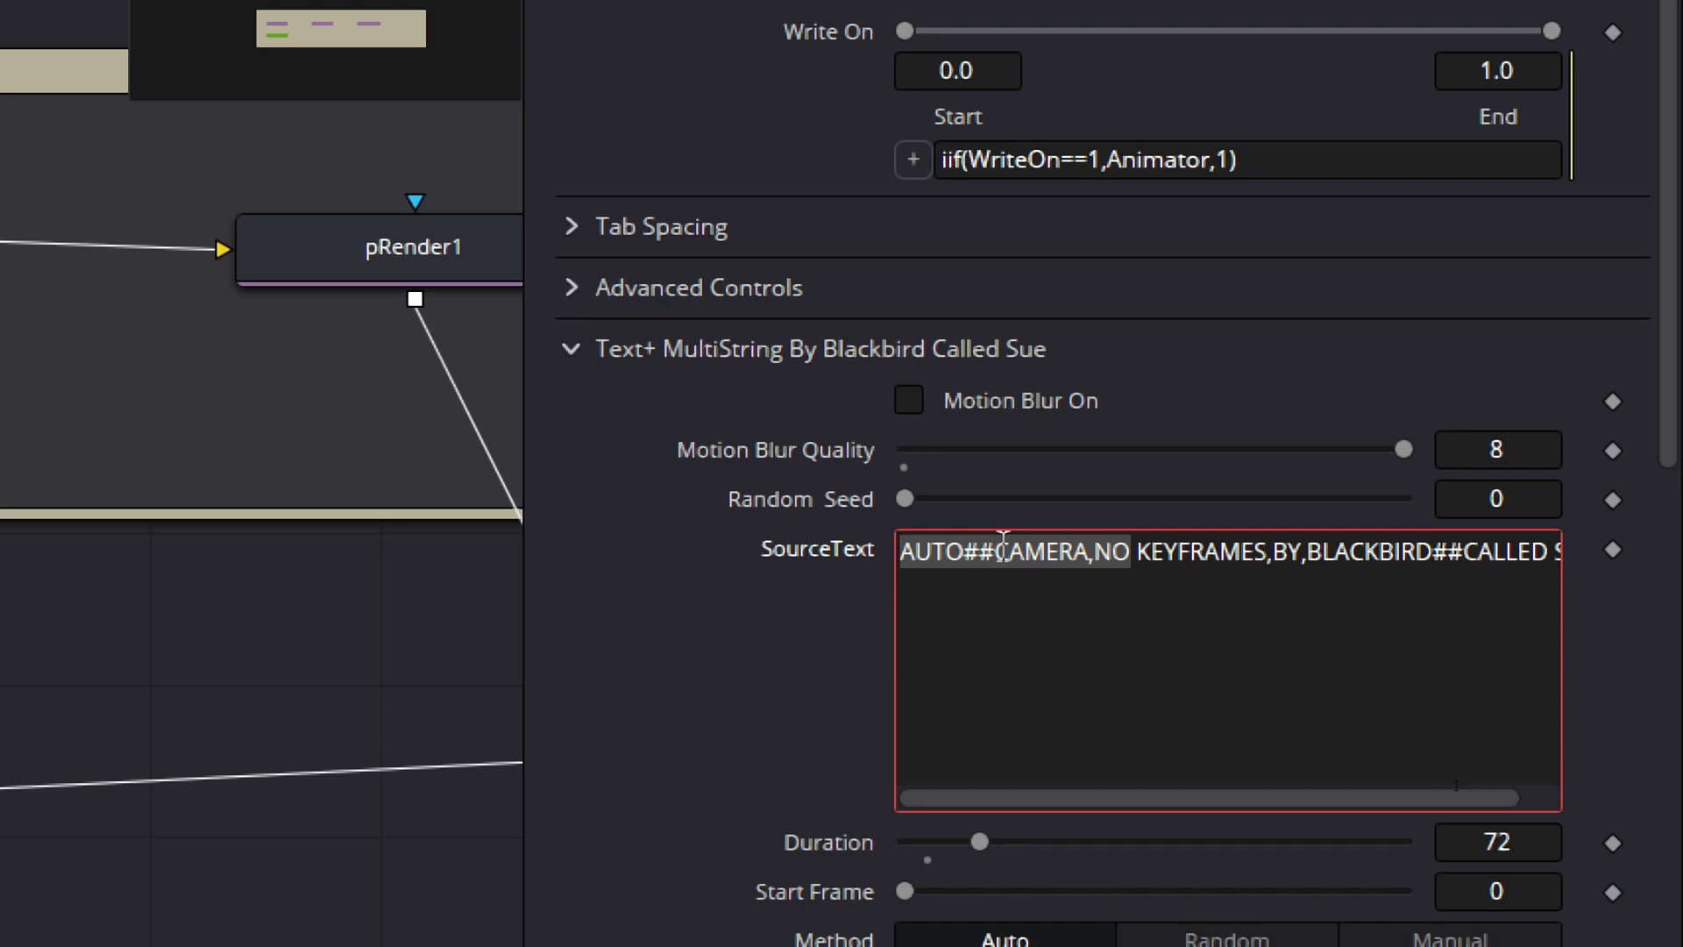
{"action": "scroll", "coordinate": [1004, 550], "scroll_direction": "right", "scroll_amount": 1}
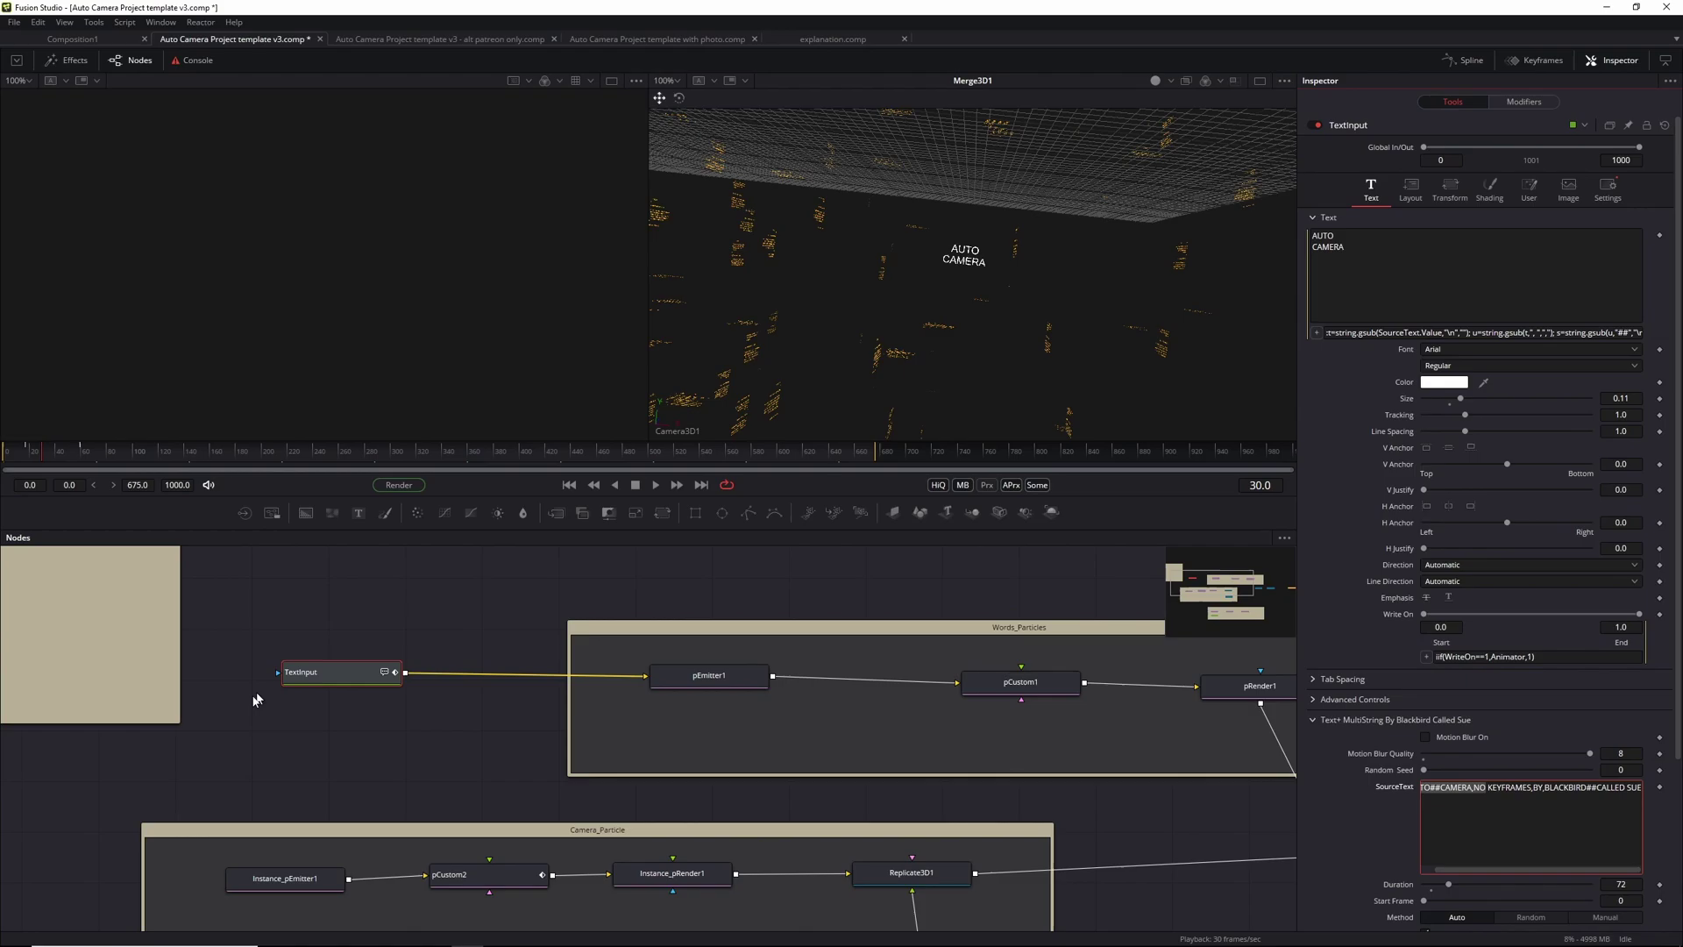
{"action": "left_click", "coordinate": [296, 677]}
{"action": "key", "text": "1"}
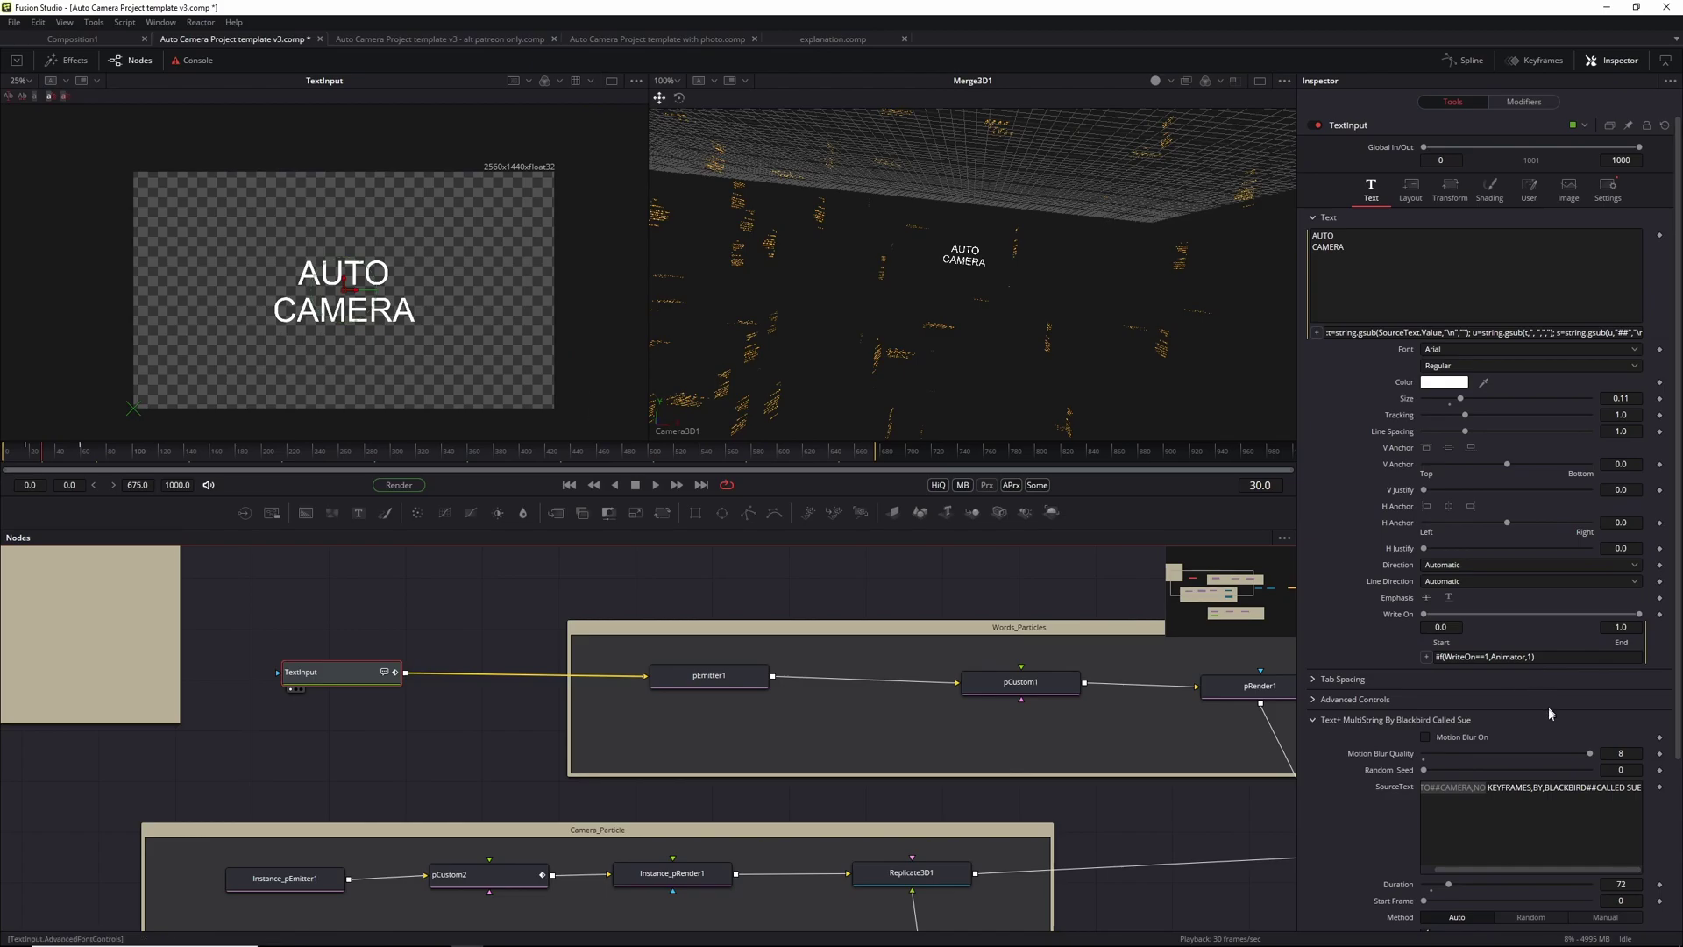
{"action": "scroll", "coordinate": [1548, 718], "scroll_direction": "down", "scroll_amount": 5}
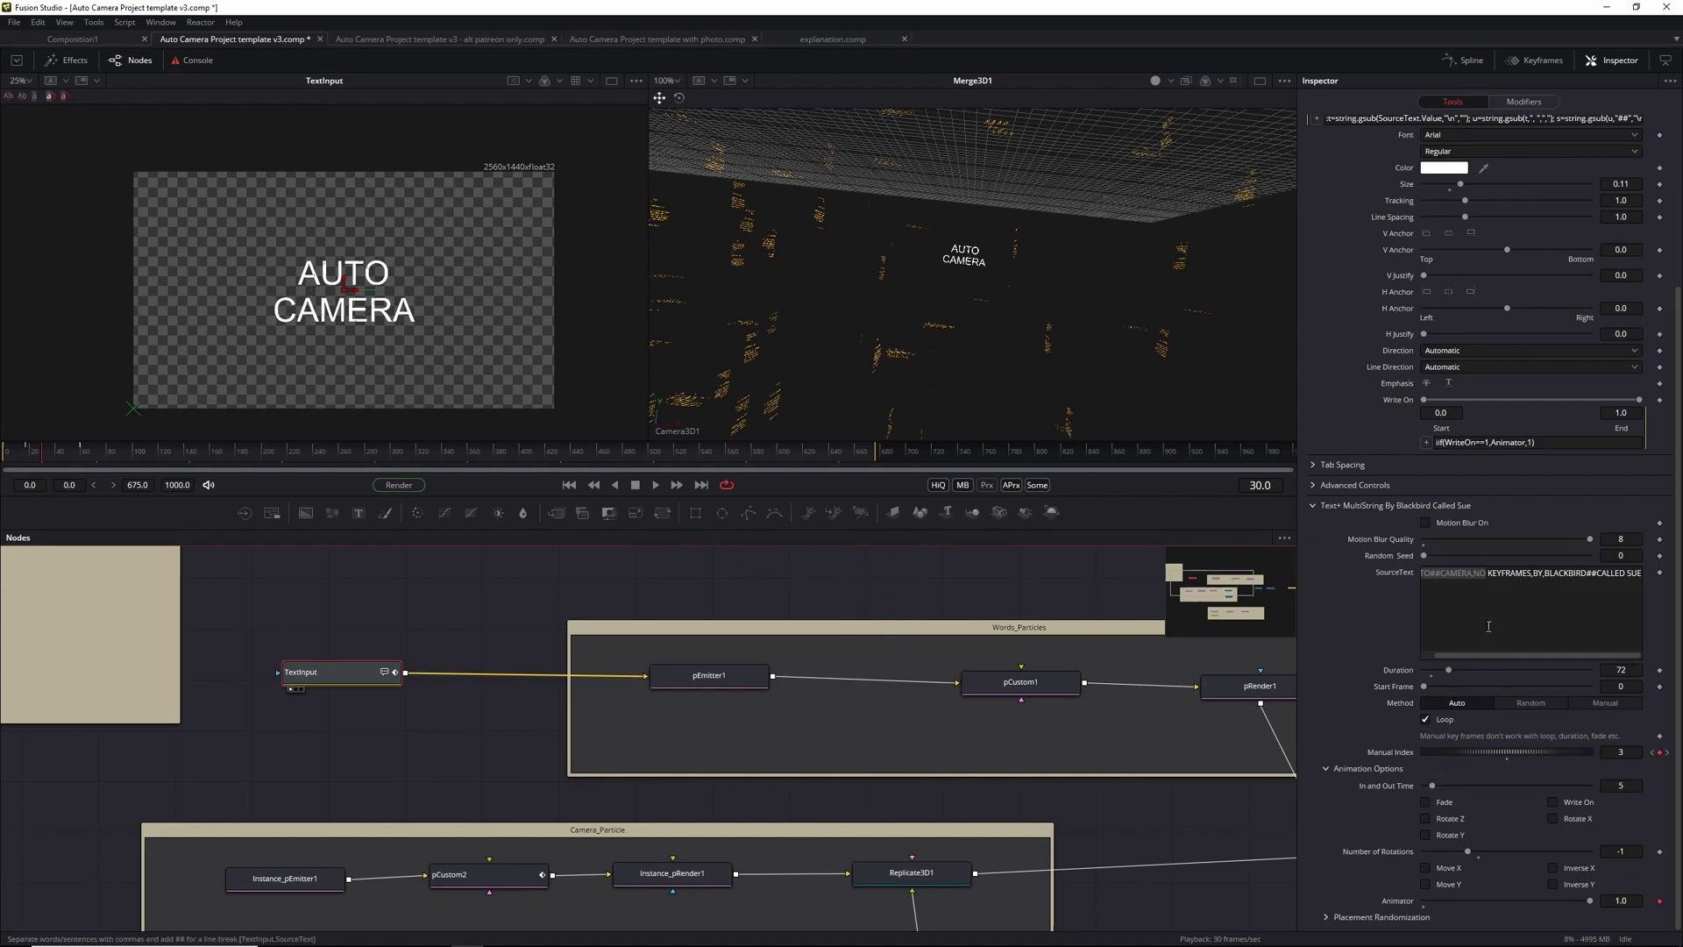
Step: Replace the SourceText word list with 'TUTORIAL,EXAMPLE,THIRD33##LINE,LAST FEED'
{"action": "left_click", "coordinate": [1472, 590]}
{"action": "key", "text": "Up"}
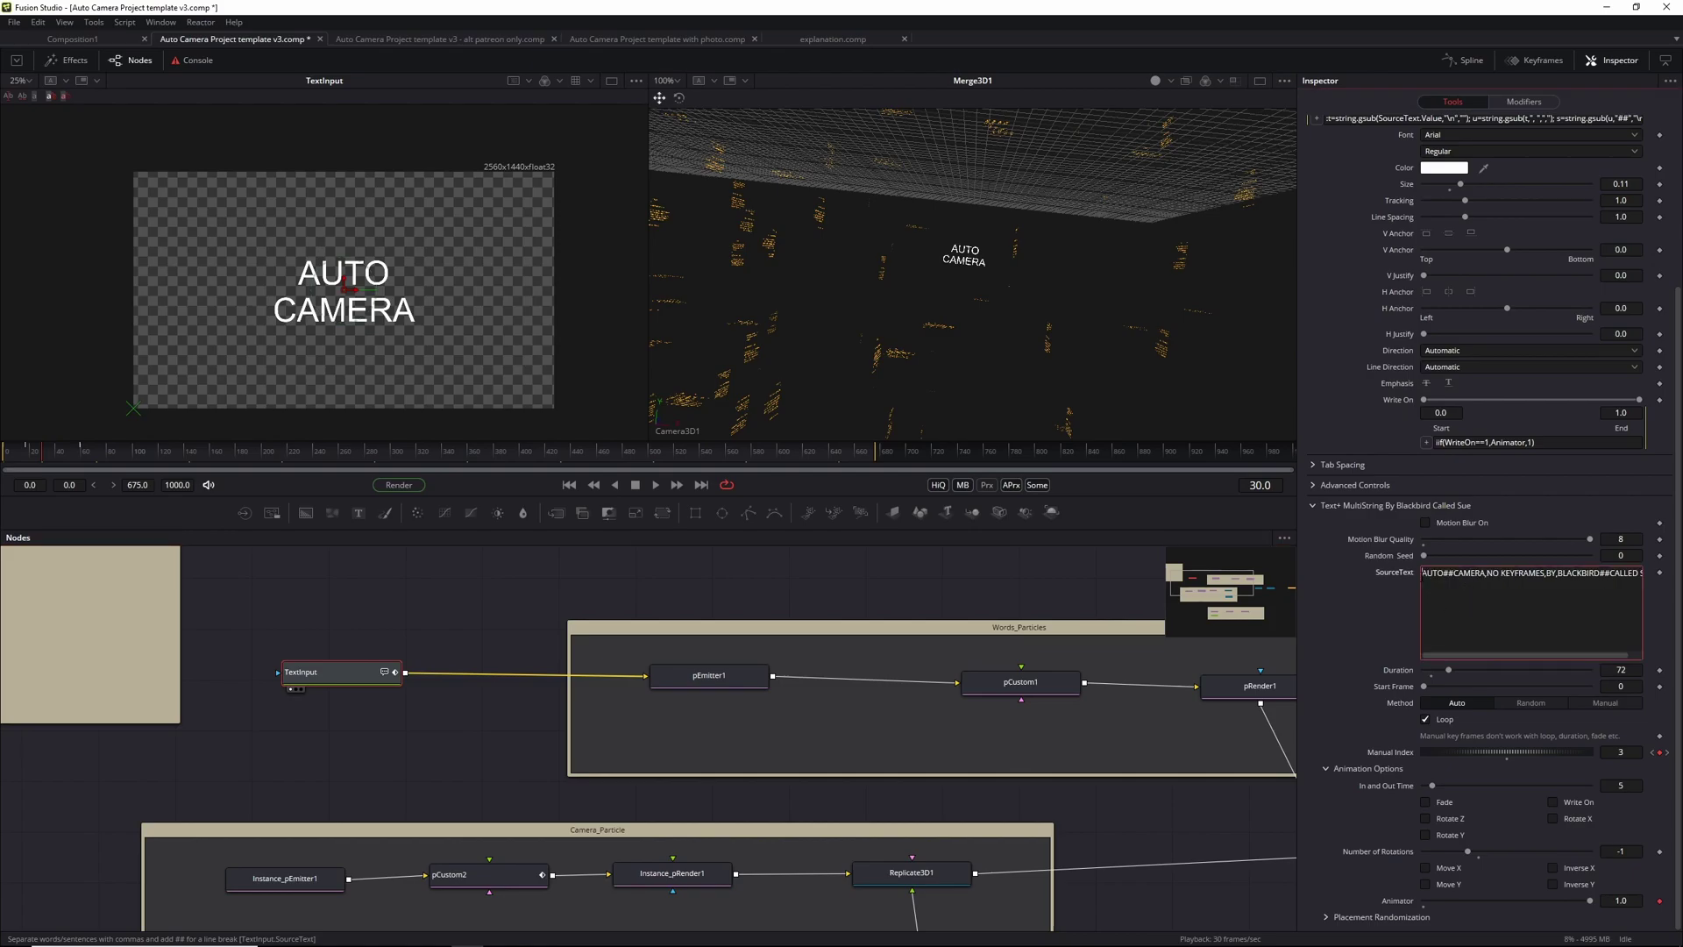
{"action": "key", "text": "shift+End"}
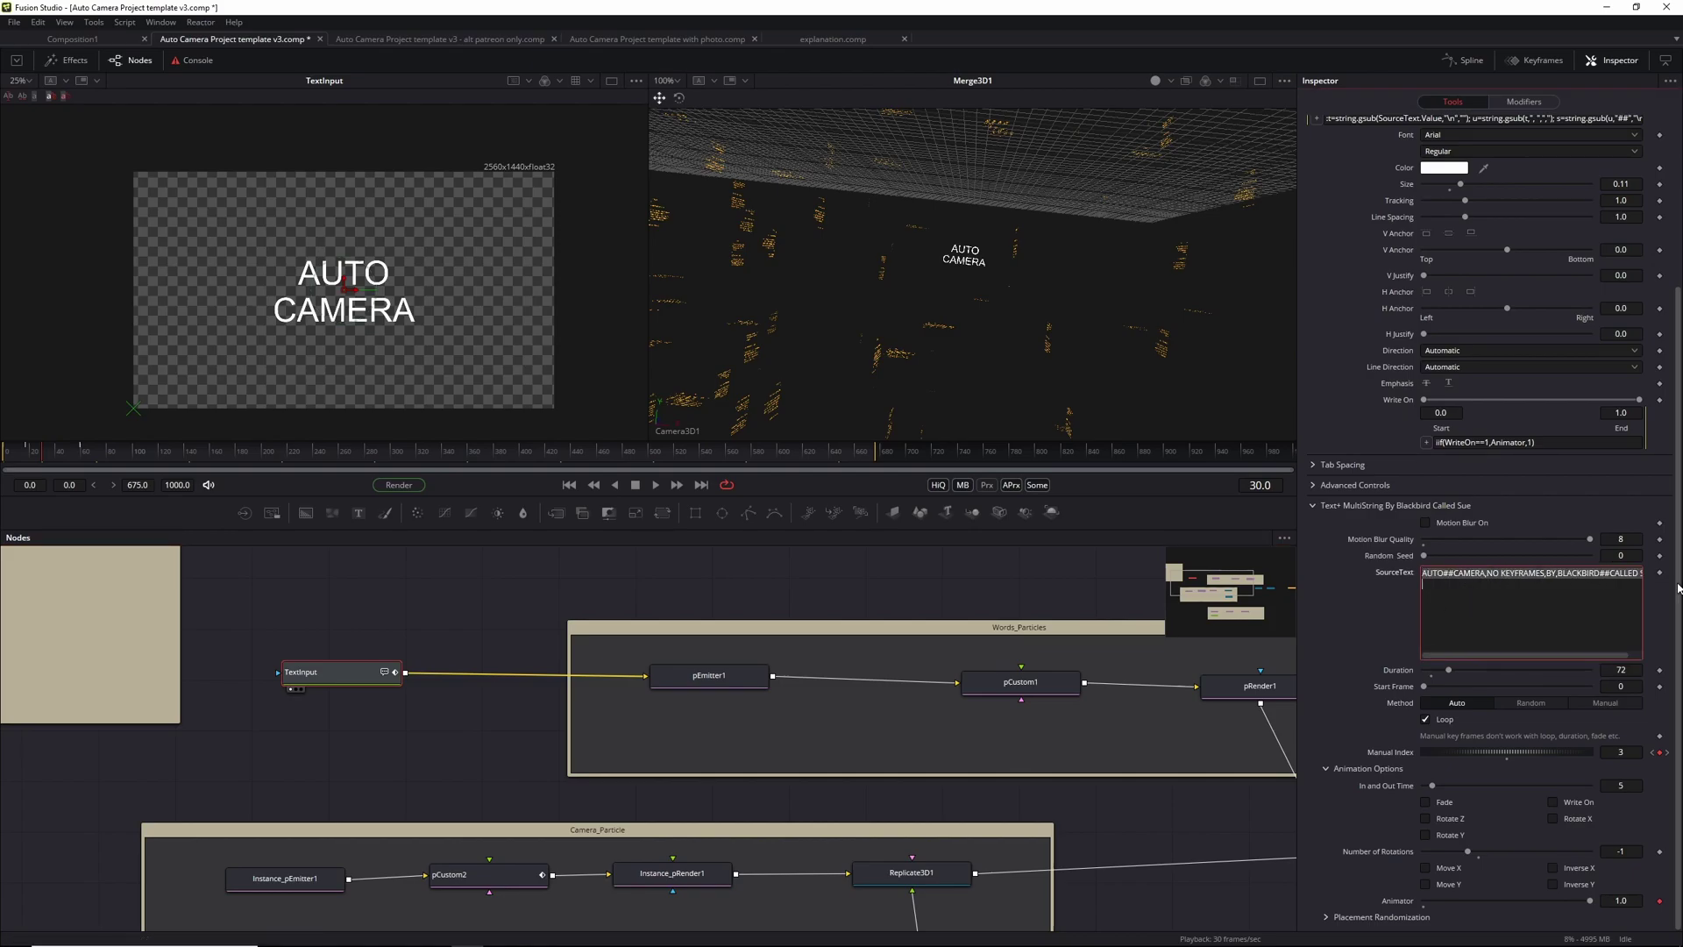
{"action": "type", "text": "TUTORIAL"}
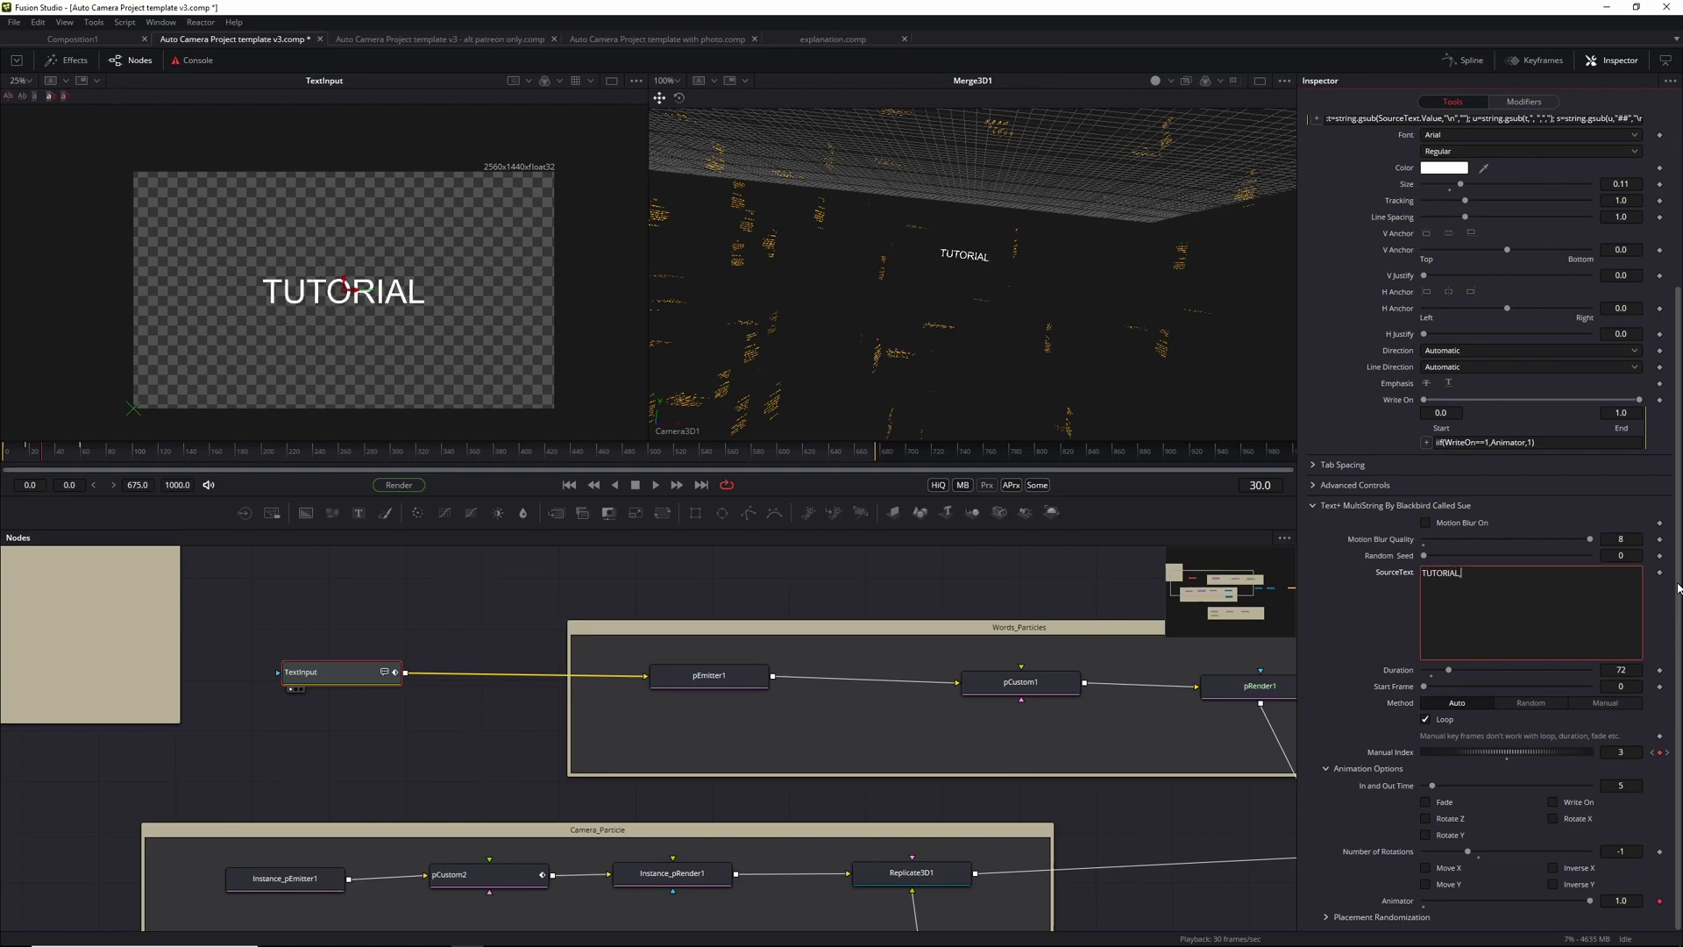
{"action": "type", "text": ",EXAMPLE,"}
{"action": "type", "text": "THIRD"}
{"action": "type", "text": "33"}
{"action": "type", "text": "##LINE"}
{"action": "type", "text": ","}
{"action": "type", "text": "LAST FEED"}
Step: Preview the new words from the first frame, stopping at frame 184, and show pCustom1's settings
{"action": "left_click", "coordinate": [710, 586]}
{"action": "left_click", "coordinate": [569, 485]}
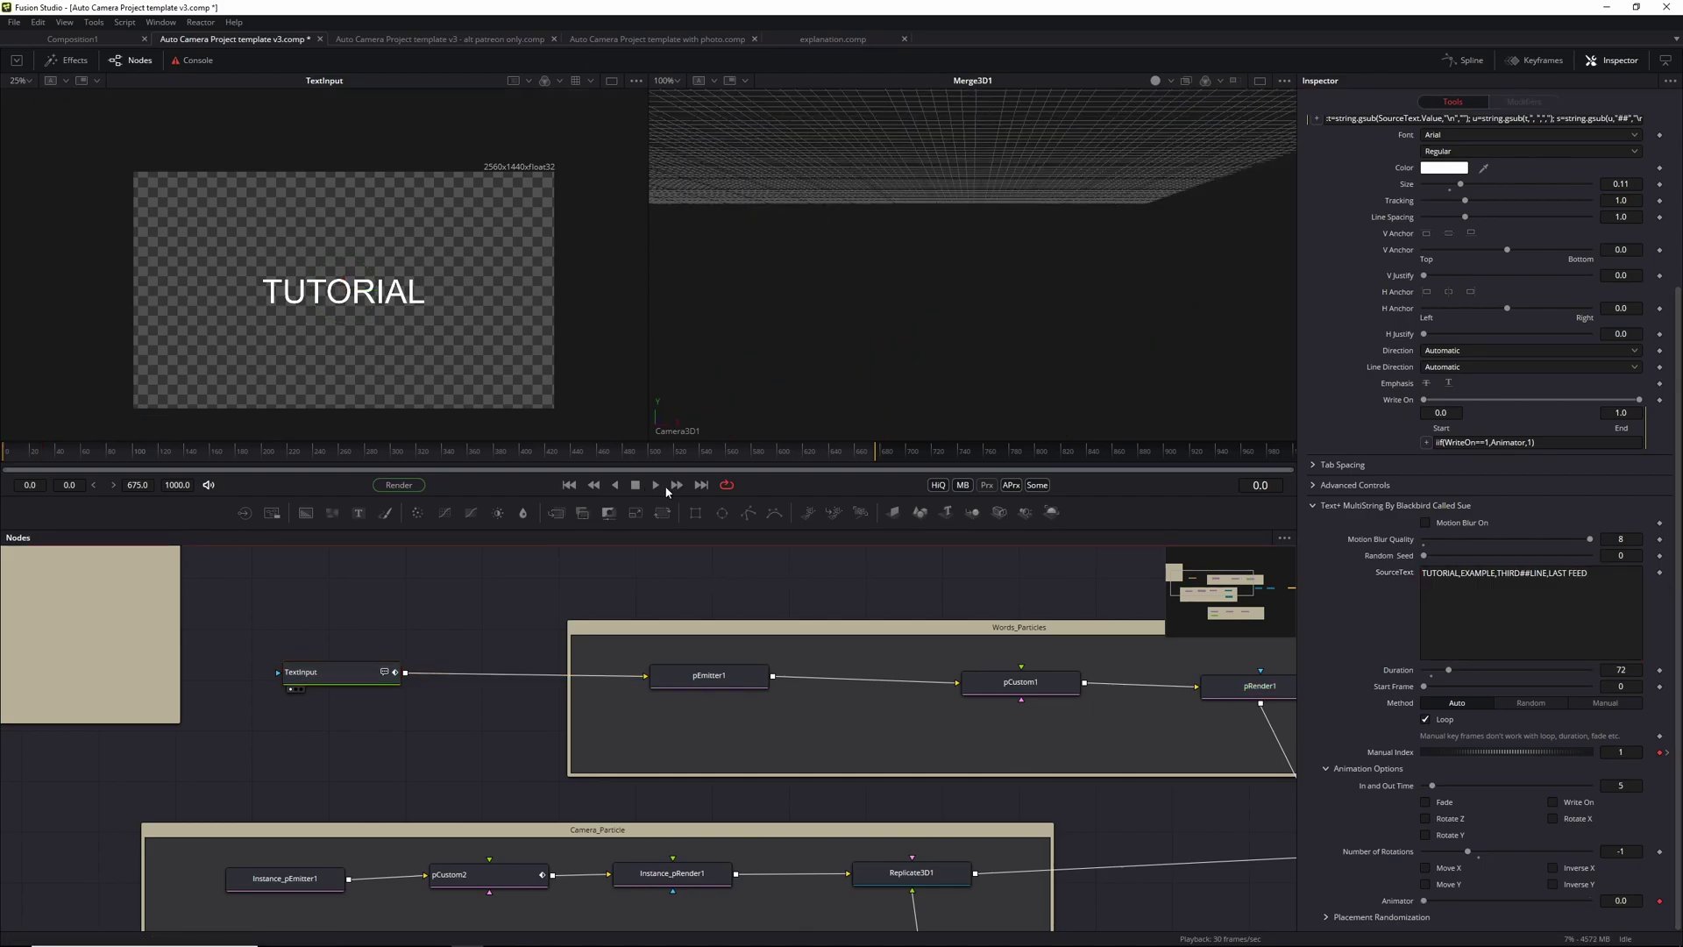
{"action": "left_click", "coordinate": [655, 485]}
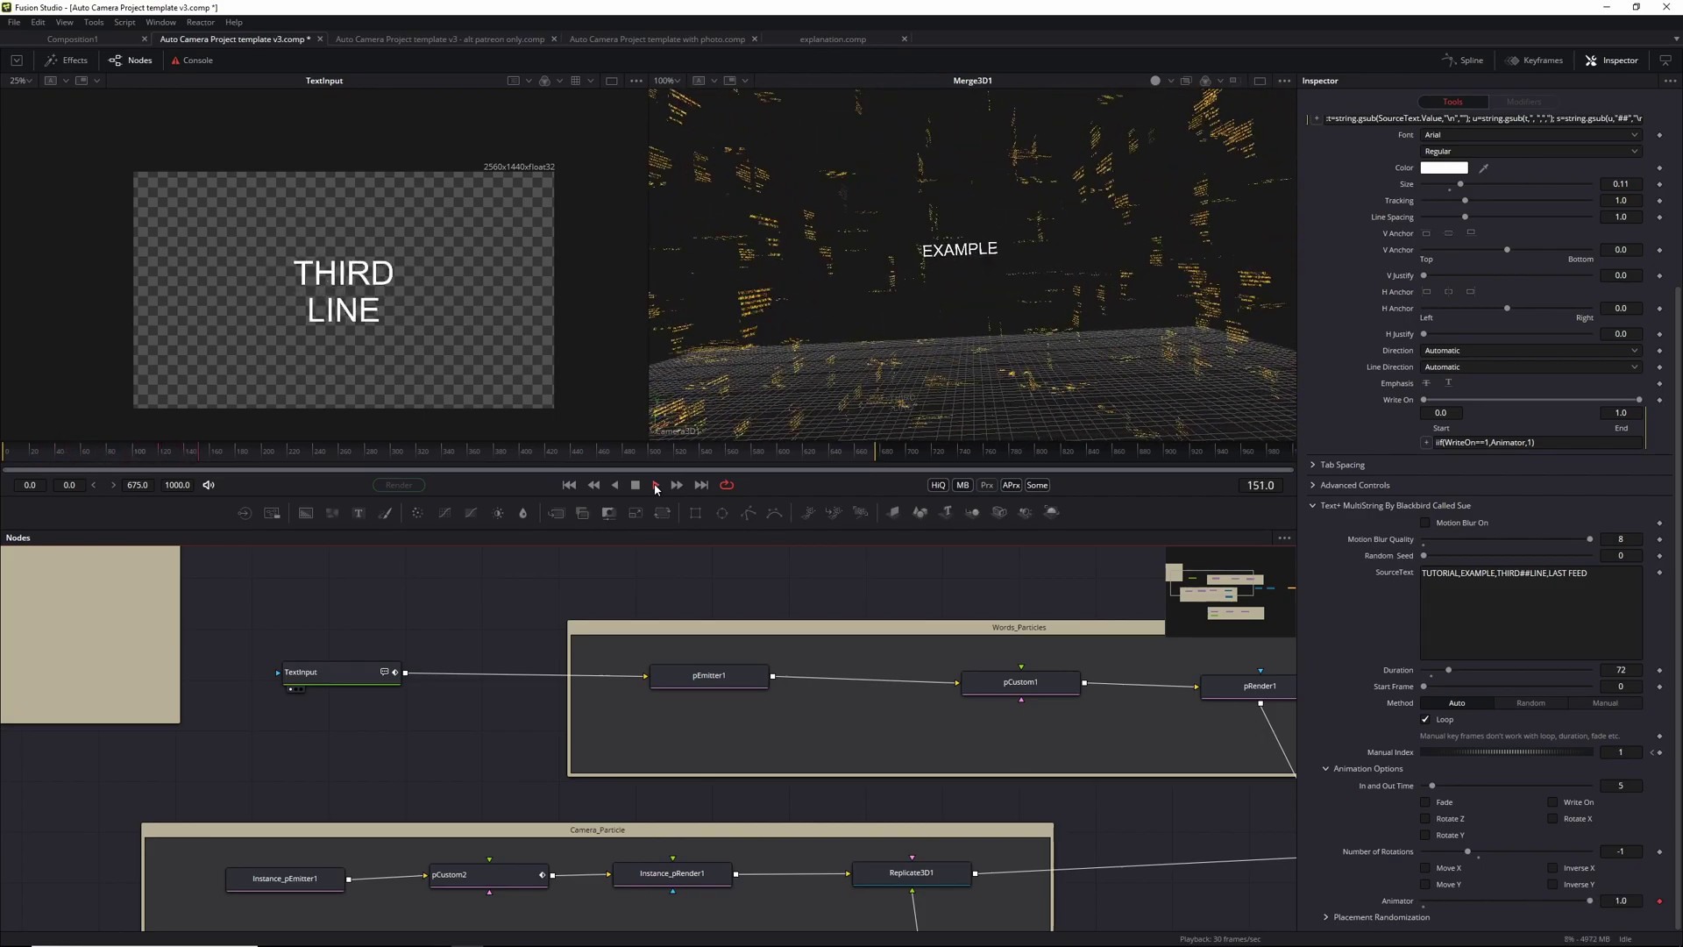
{"action": "left_click", "coordinate": [635, 485]}
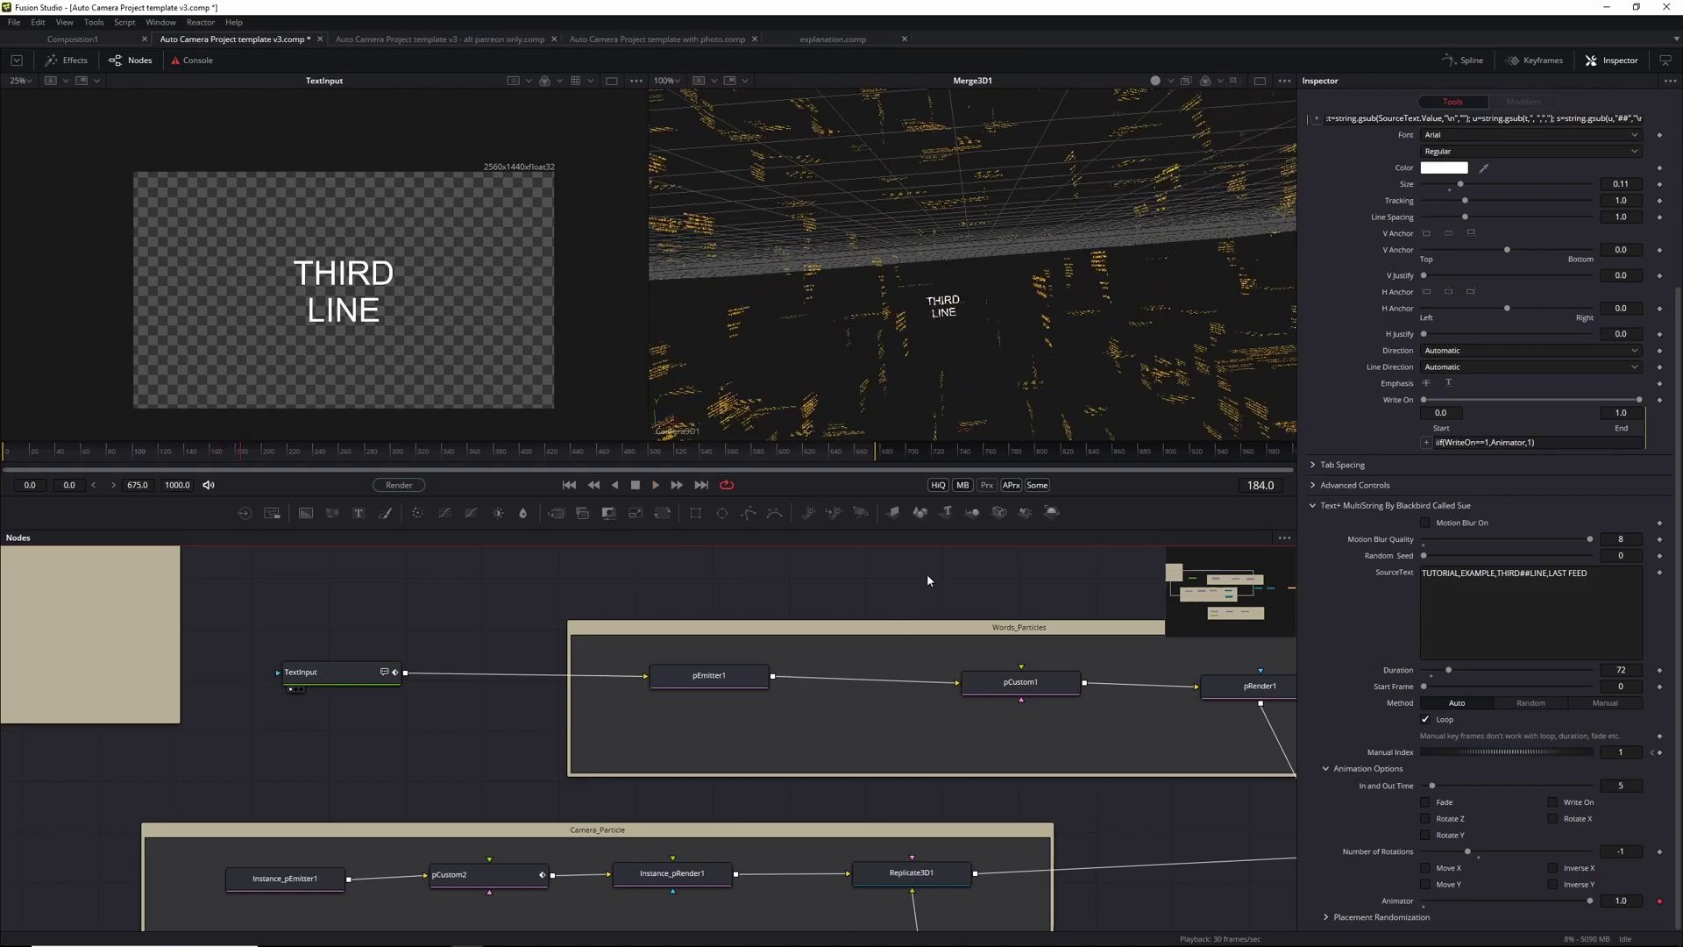
{"action": "left_click_drag", "start_coordinate": [928, 581], "coordinate": [684, 570]}
{"action": "left_click", "coordinate": [811, 688]}
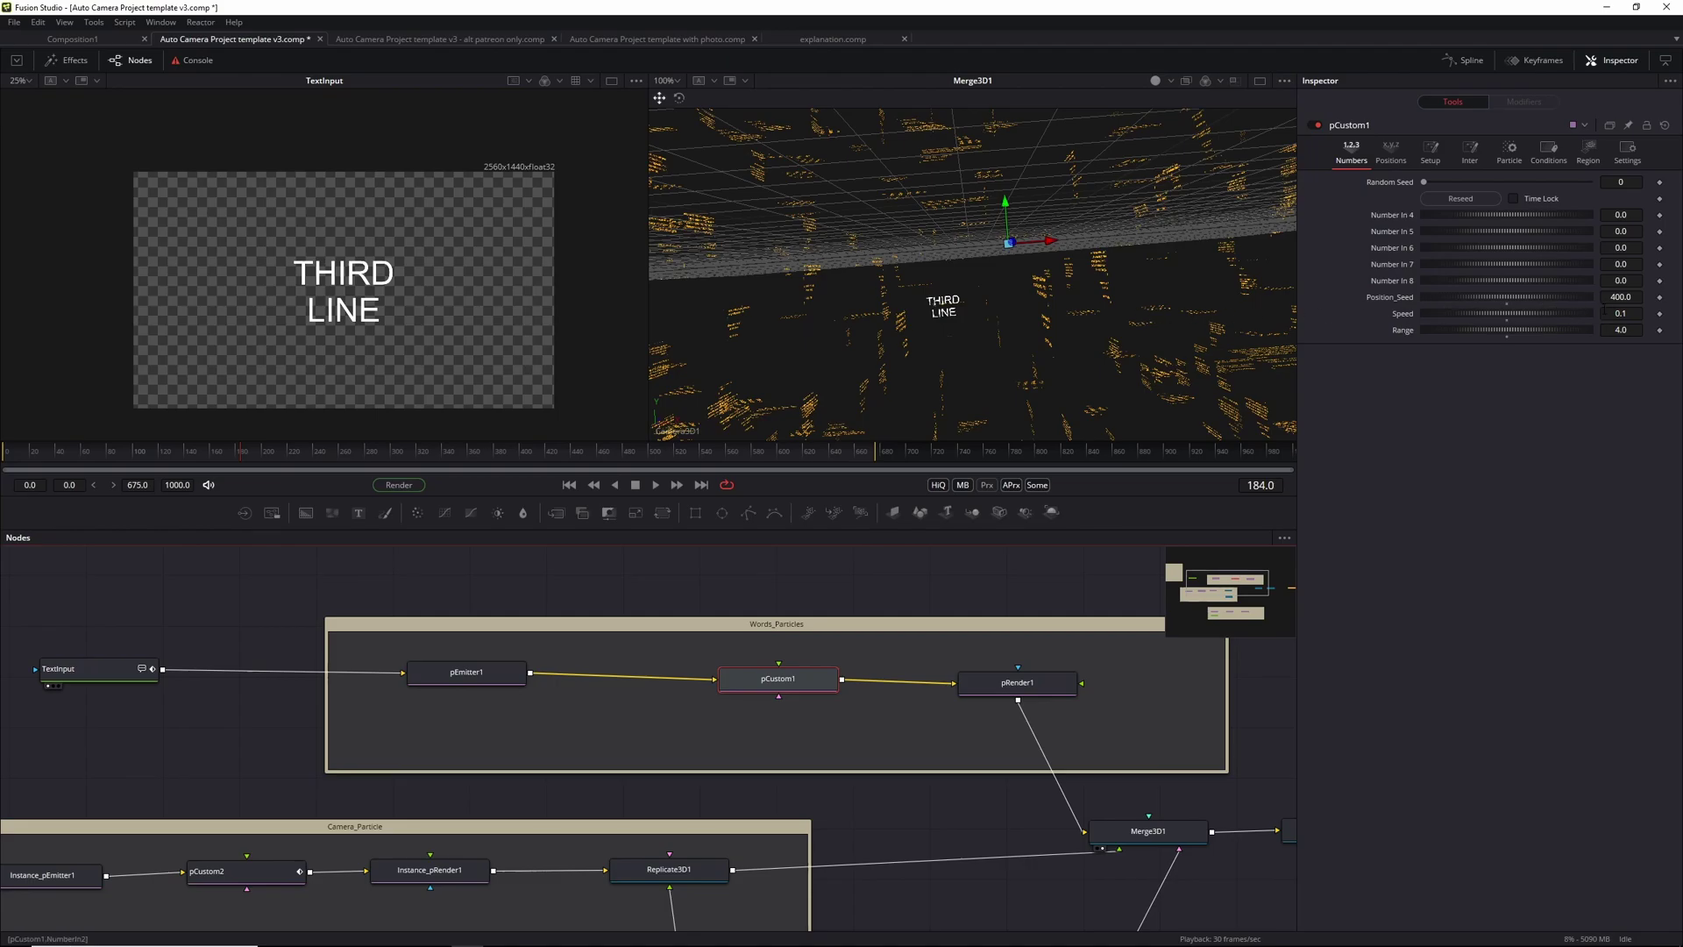
Step: Set pCustom1's Position_Seed to 200 and replay from the first frame
{"action": "left_click", "coordinate": [1639, 297]}
{"action": "type", "text": "2"}
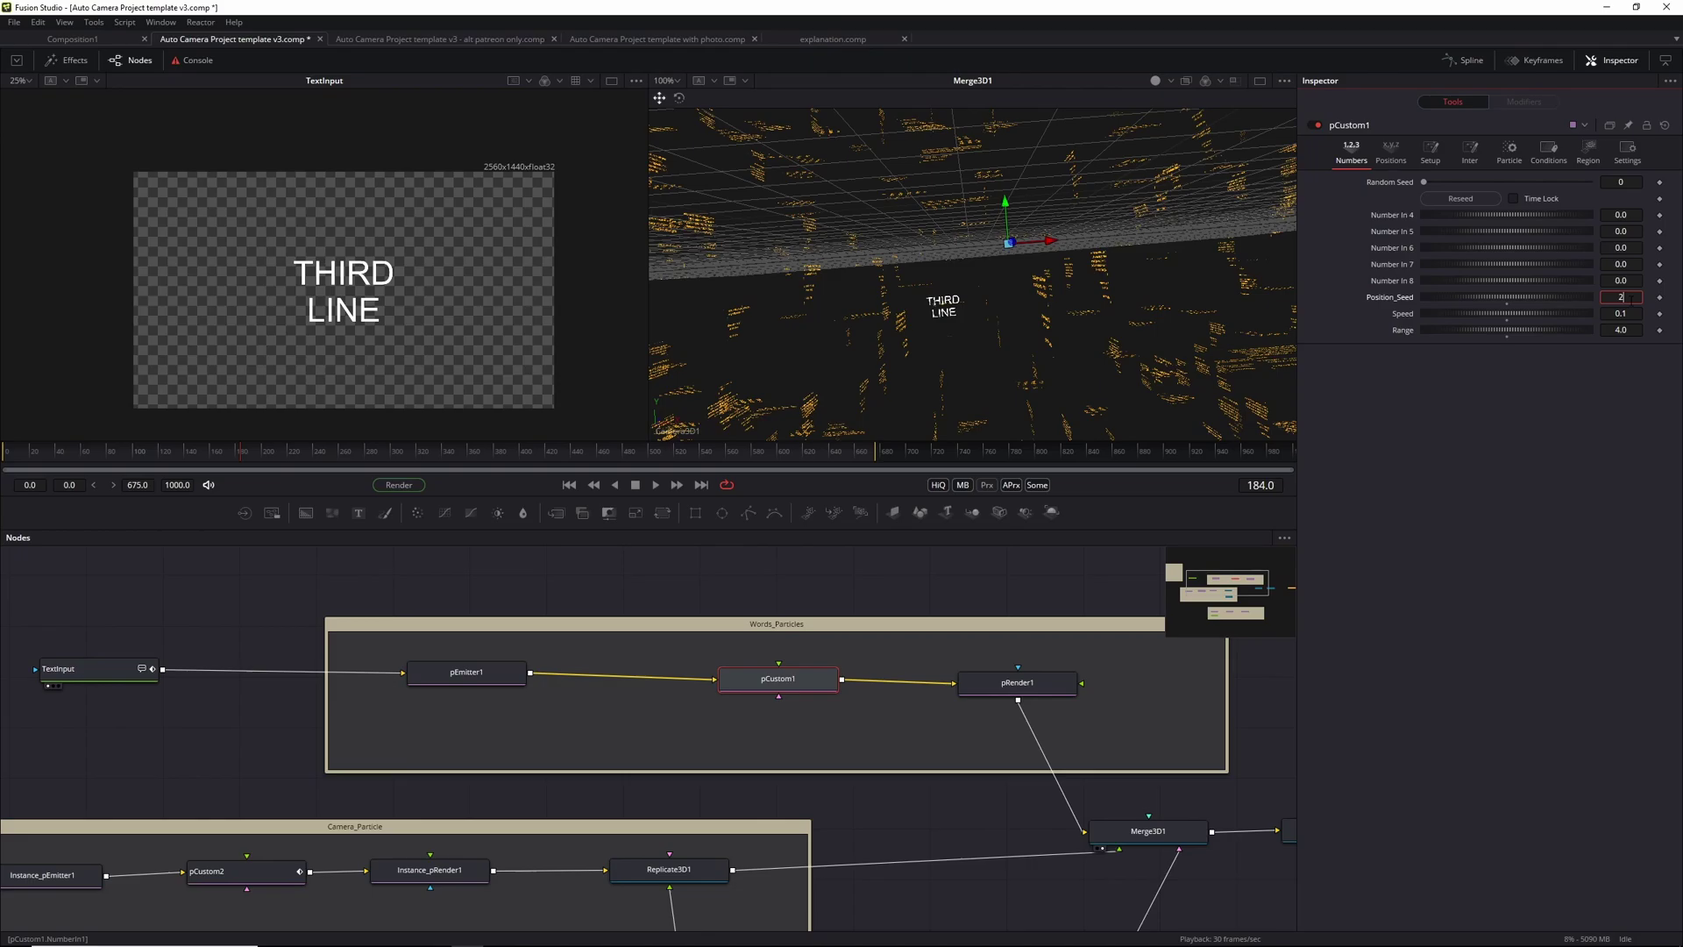
{"action": "type", "text": "00"}
{"action": "key", "text": "Return"}
{"action": "left_click", "coordinate": [570, 484]}
{"action": "key", "text": "space"}
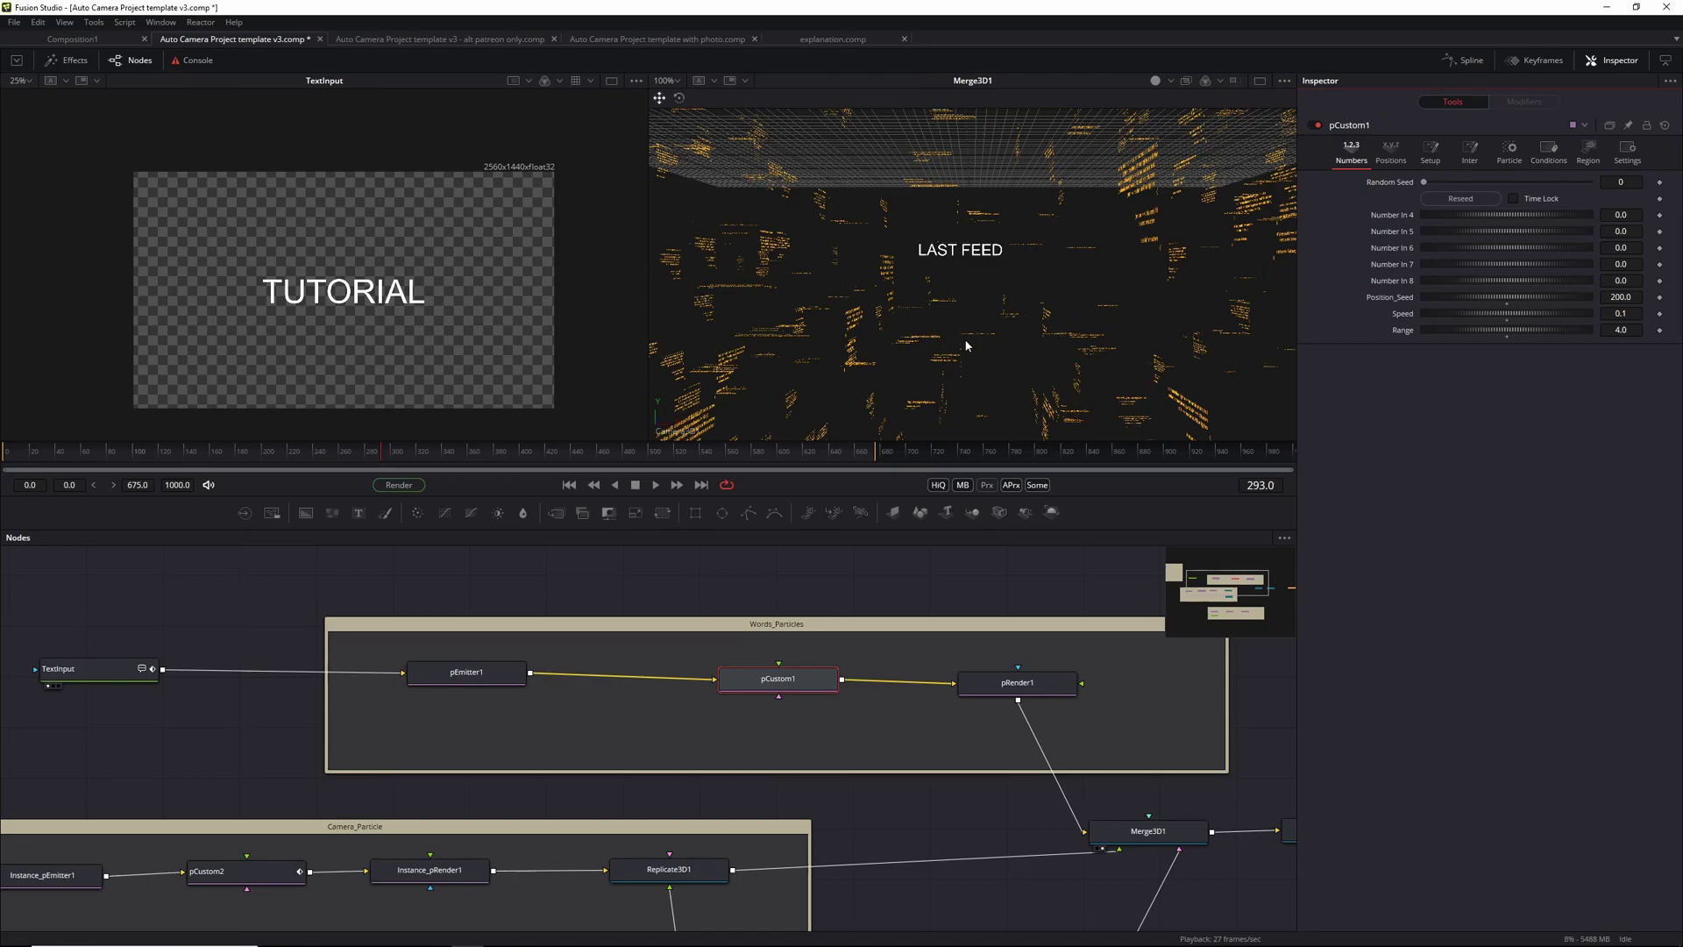
Step: Set pCustom1's Range to 2 and replay the animation from the start
{"action": "left_click", "coordinate": [1620, 330]}
{"action": "type", "text": "2"}
{"action": "key", "text": "Return"}
{"action": "left_click", "coordinate": [570, 485]}
{"action": "left_click", "coordinate": [656, 485]}
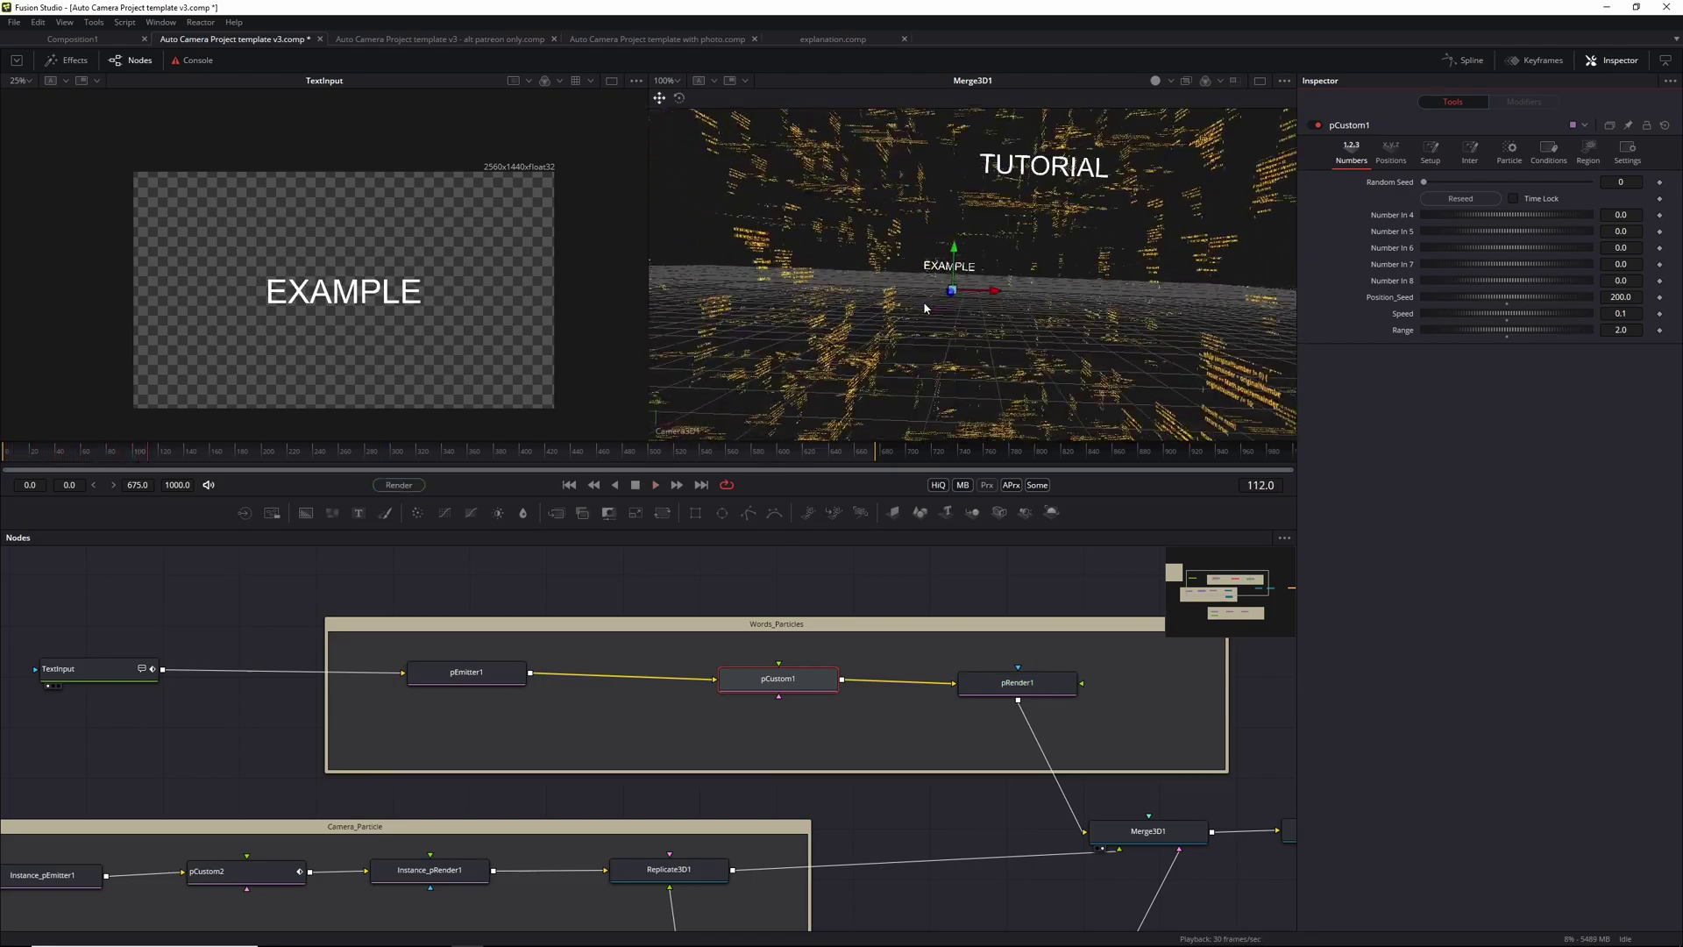
{"action": "left_click", "coordinate": [569, 485]}
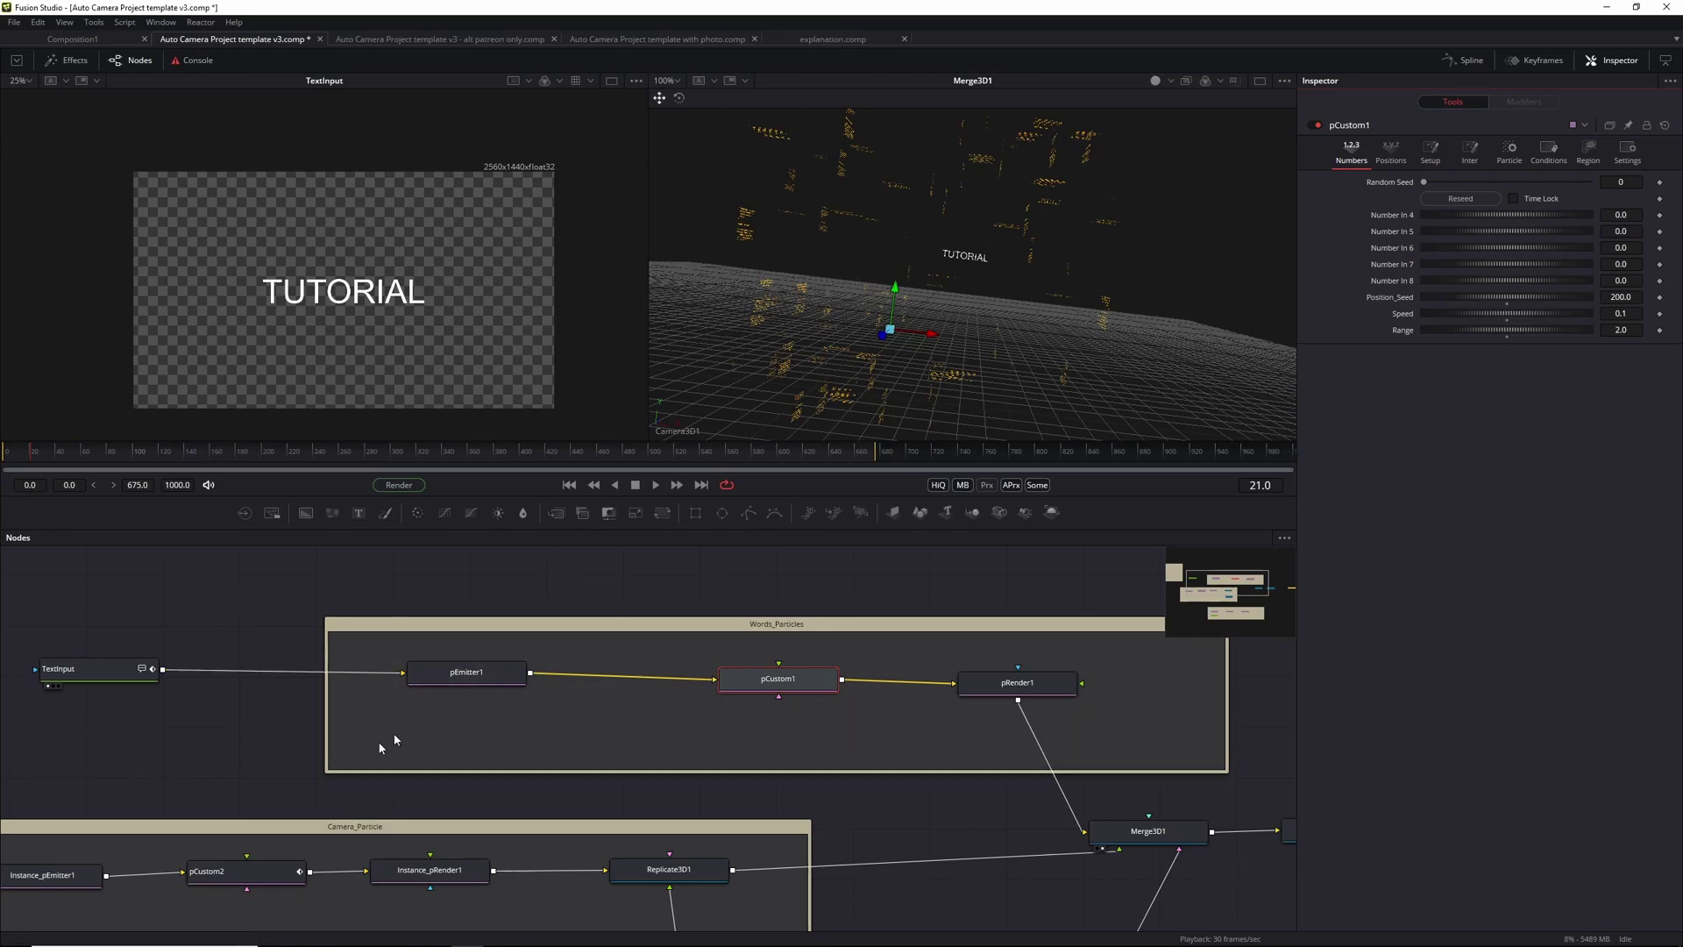
{"action": "scroll", "coordinate": [393, 733], "scroll_direction": "down", "scroll_amount": 5}
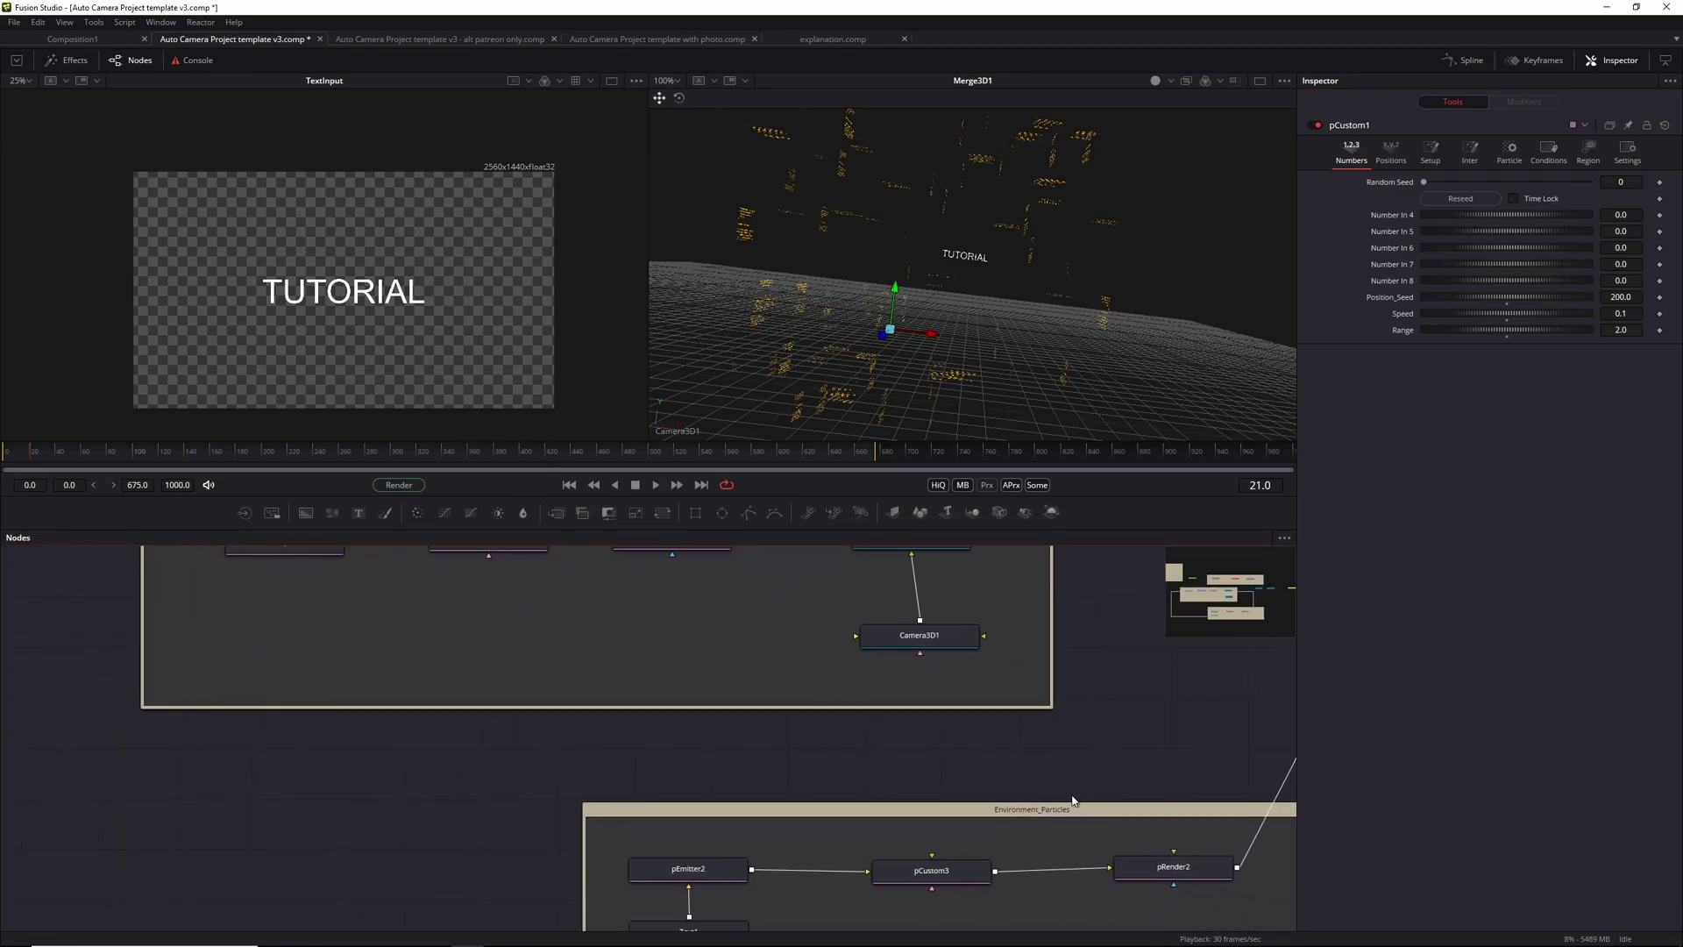
{"action": "scroll", "coordinate": [1117, 641], "scroll_direction": "up", "scroll_amount": 5}
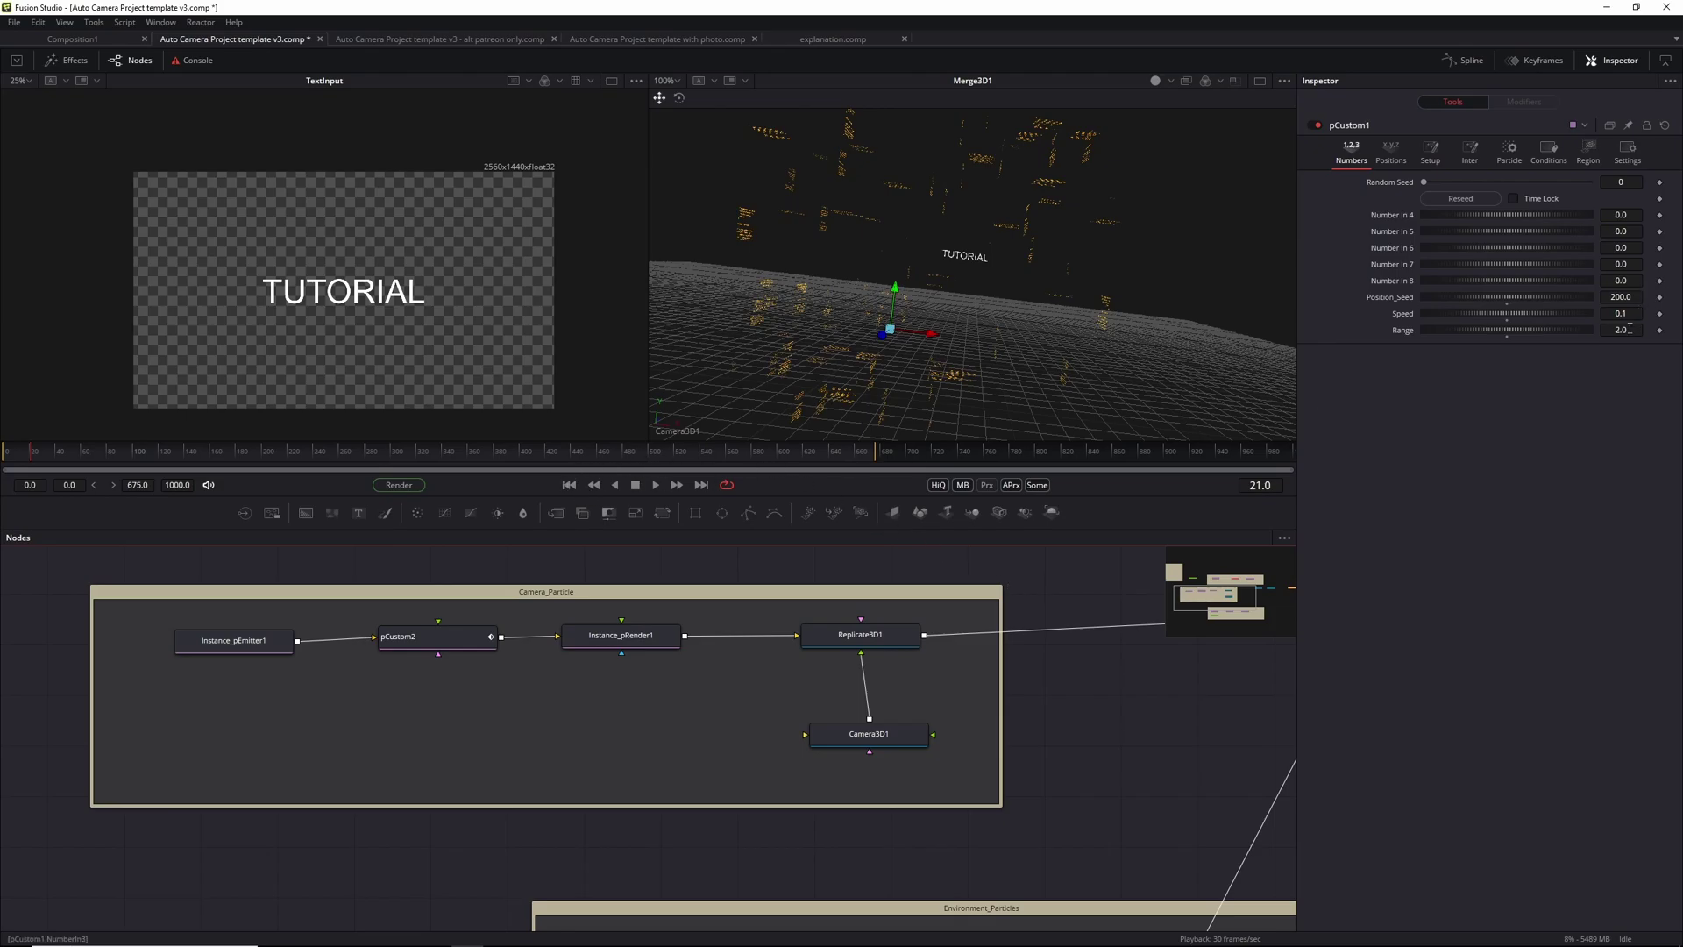
Step: Restore pCustom1's Range to 4.0 and replay briefly to check it
{"action": "left_click", "coordinate": [1621, 329]}
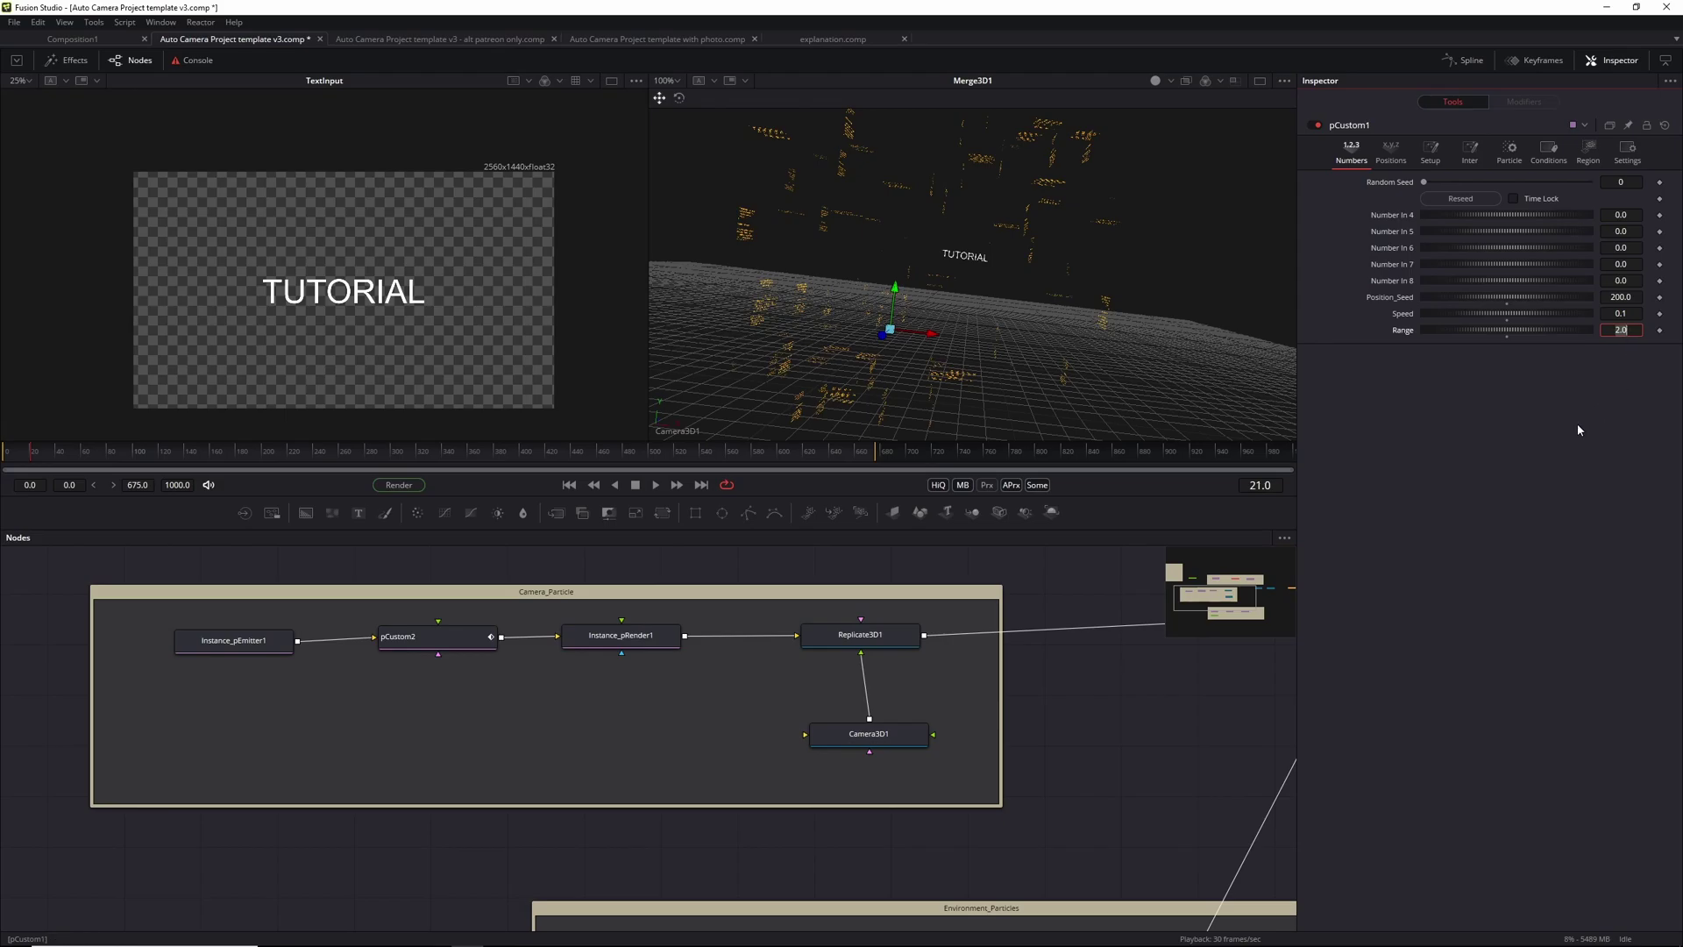
{"action": "type", "text": "4"}
{"action": "key", "text": "Return"}
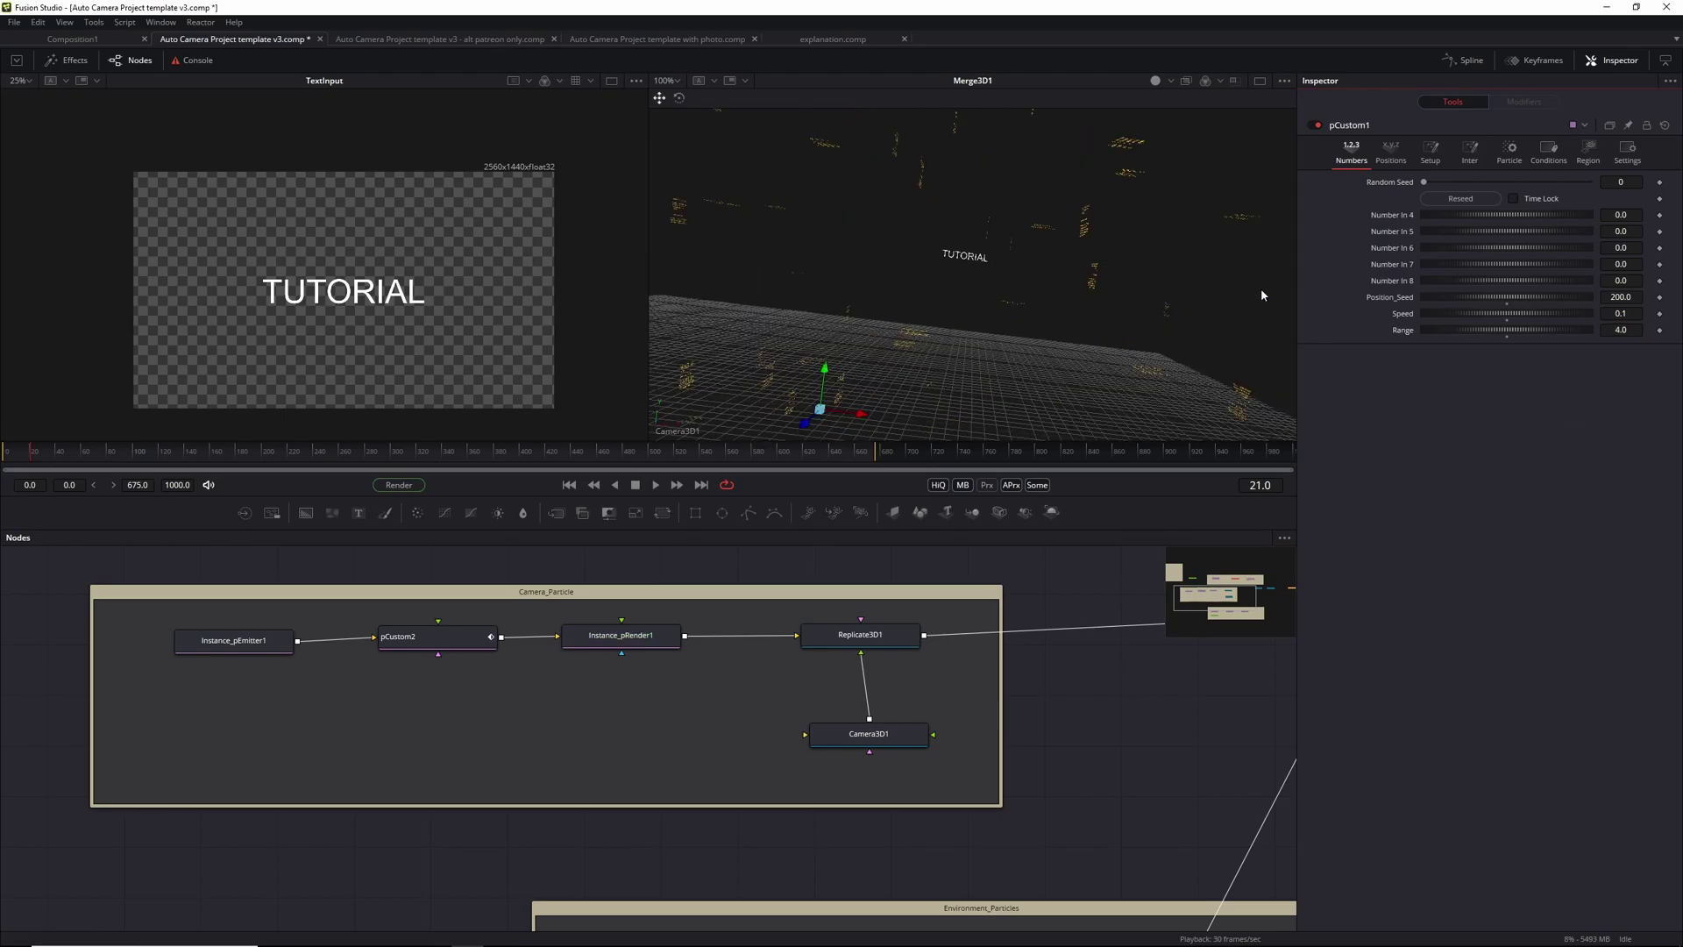
{"action": "left_click", "coordinate": [569, 485]}
{"action": "left_click", "coordinate": [656, 485]}
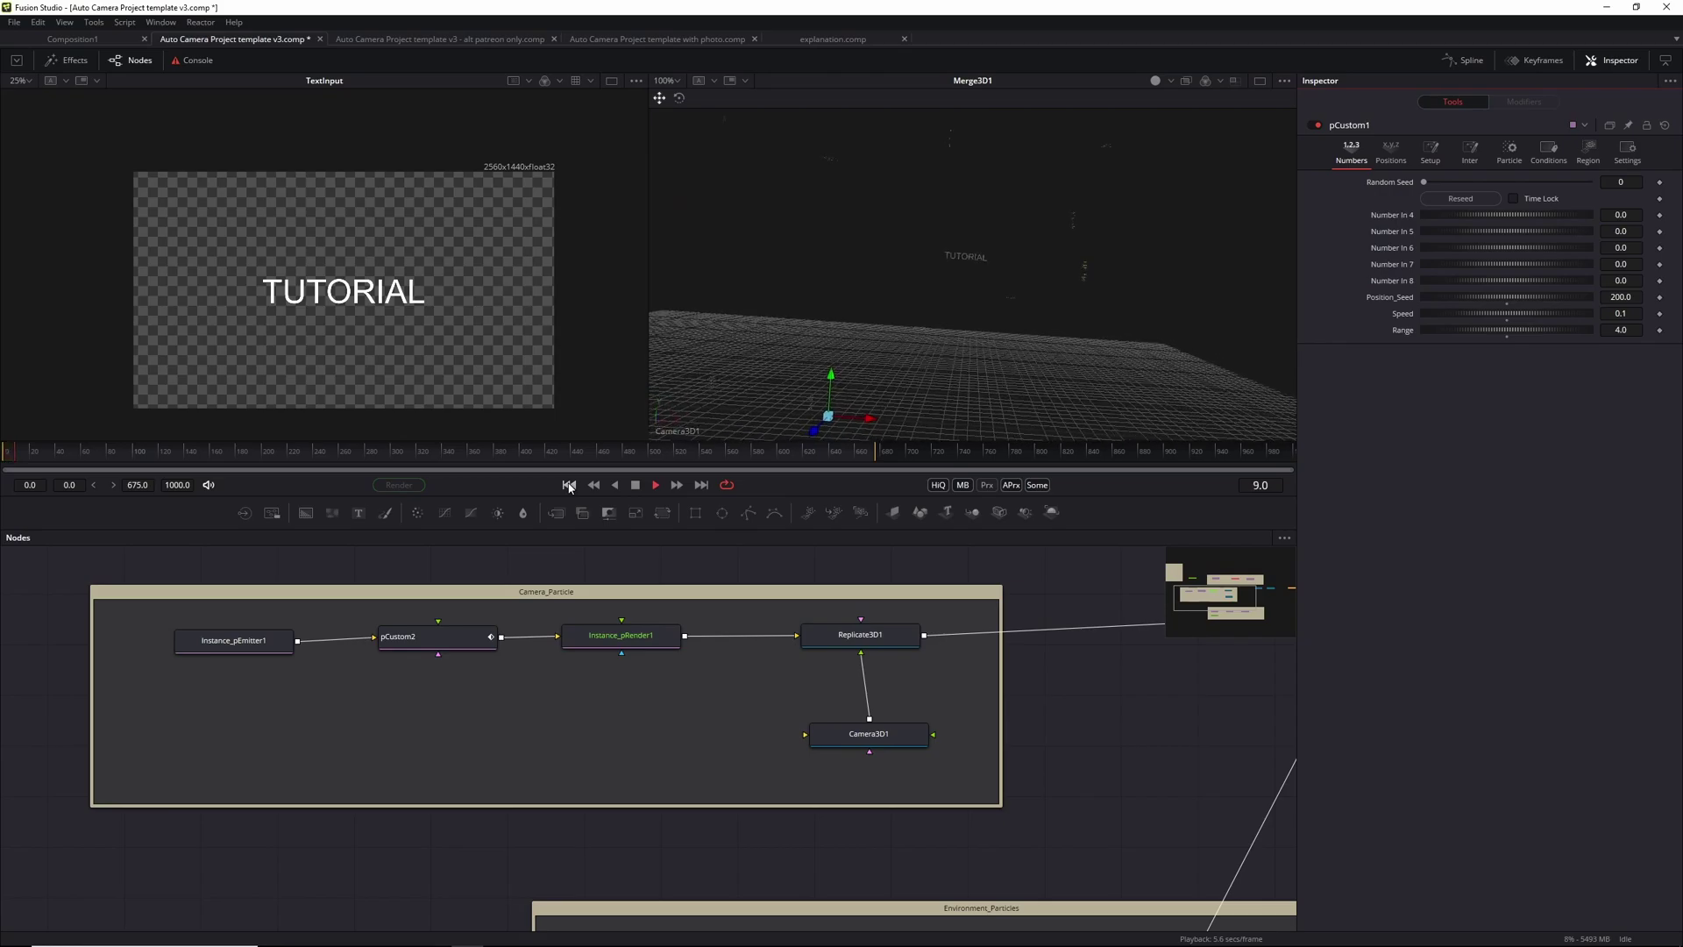
{"action": "key", "text": "space"}
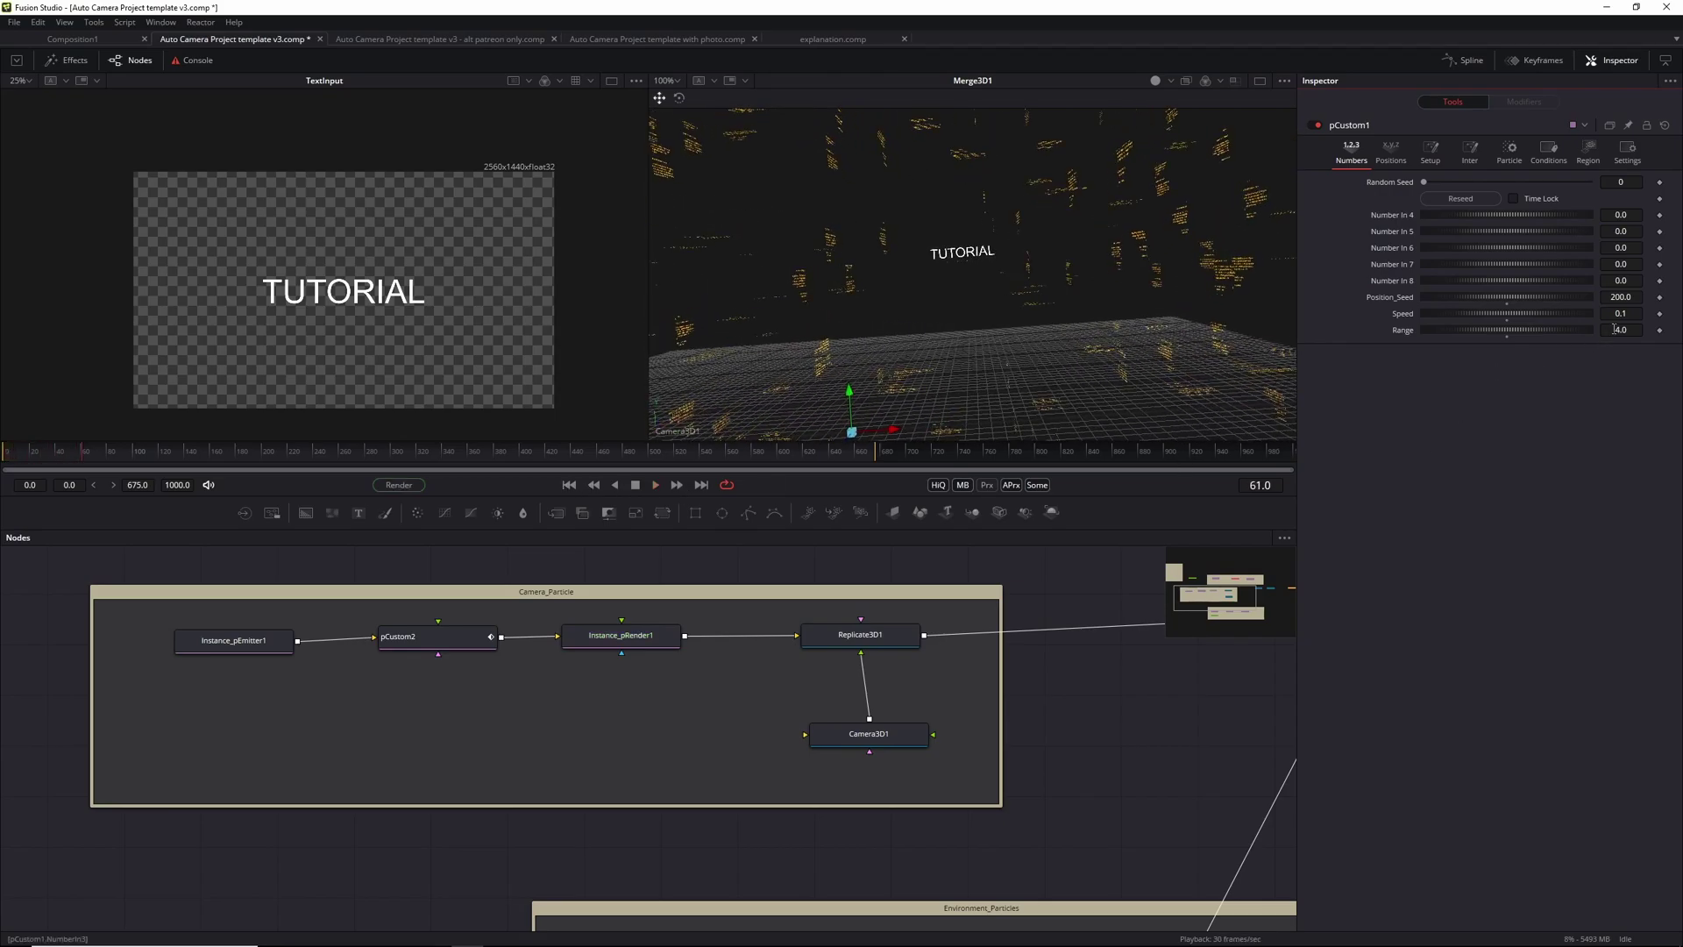
Step: Set pCustom1's Speed to 0.25 and replay the animation from the first frame
{"action": "left_click", "coordinate": [1621, 313]}
{"action": "key", "text": "BackSpace"}
{"action": "type", "text": "25"}
{"action": "key", "text": "Return"}
{"action": "left_click", "coordinate": [569, 485]}
{"action": "key", "text": "space"}
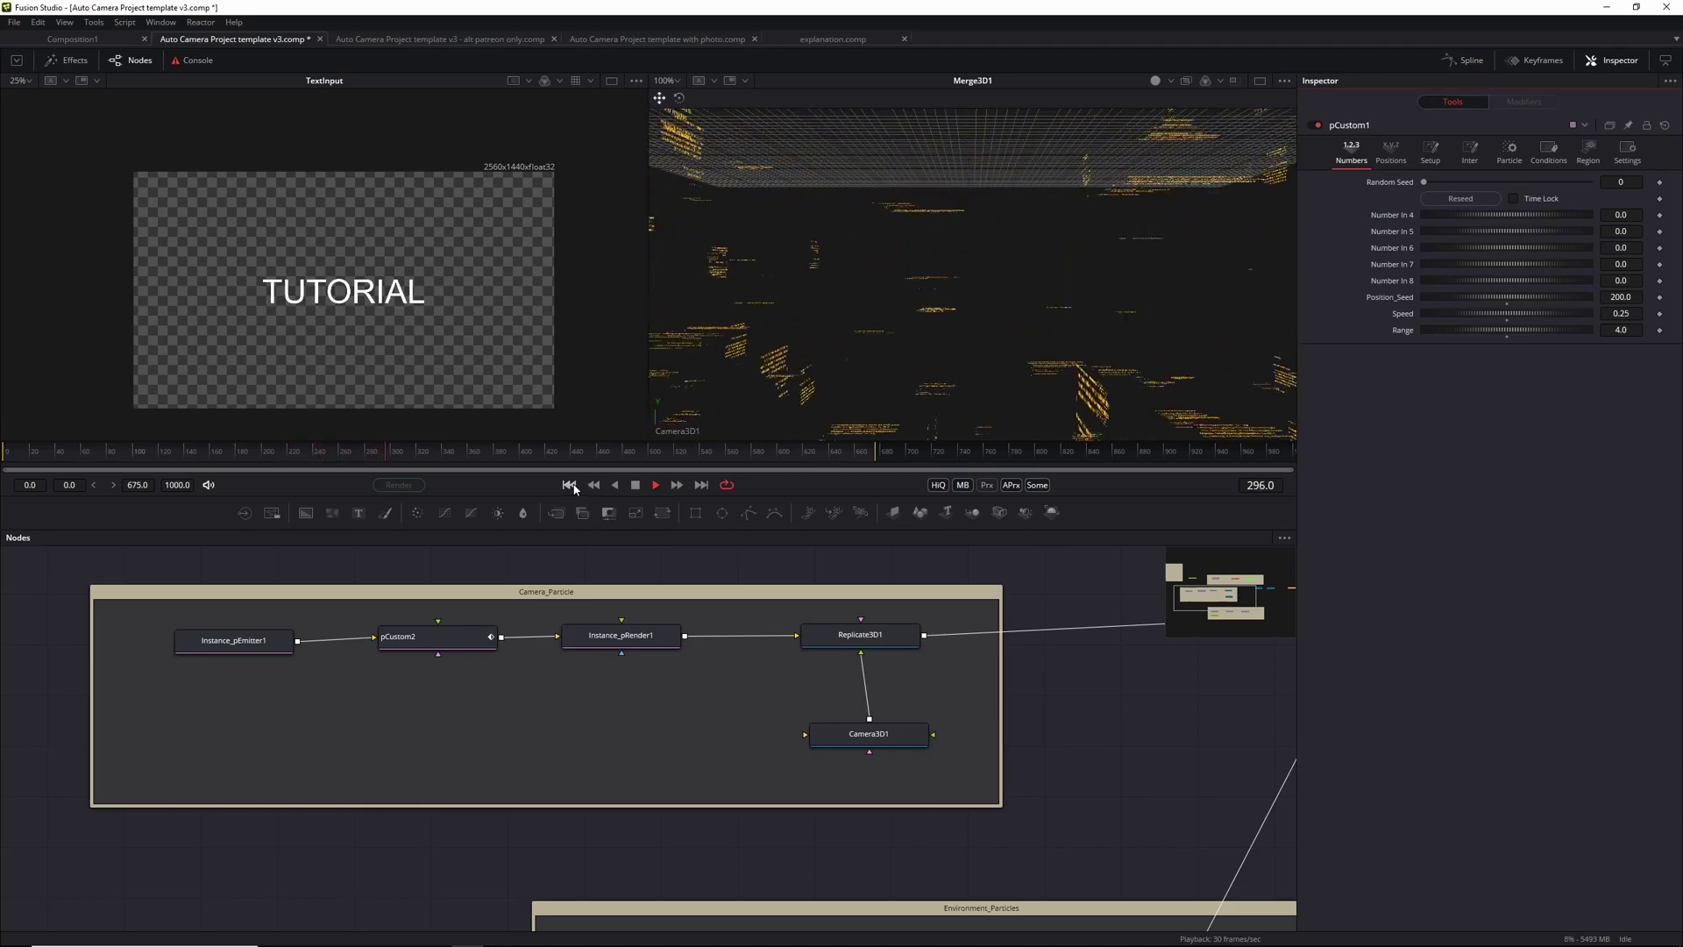
{"action": "left_click", "coordinate": [570, 485]}
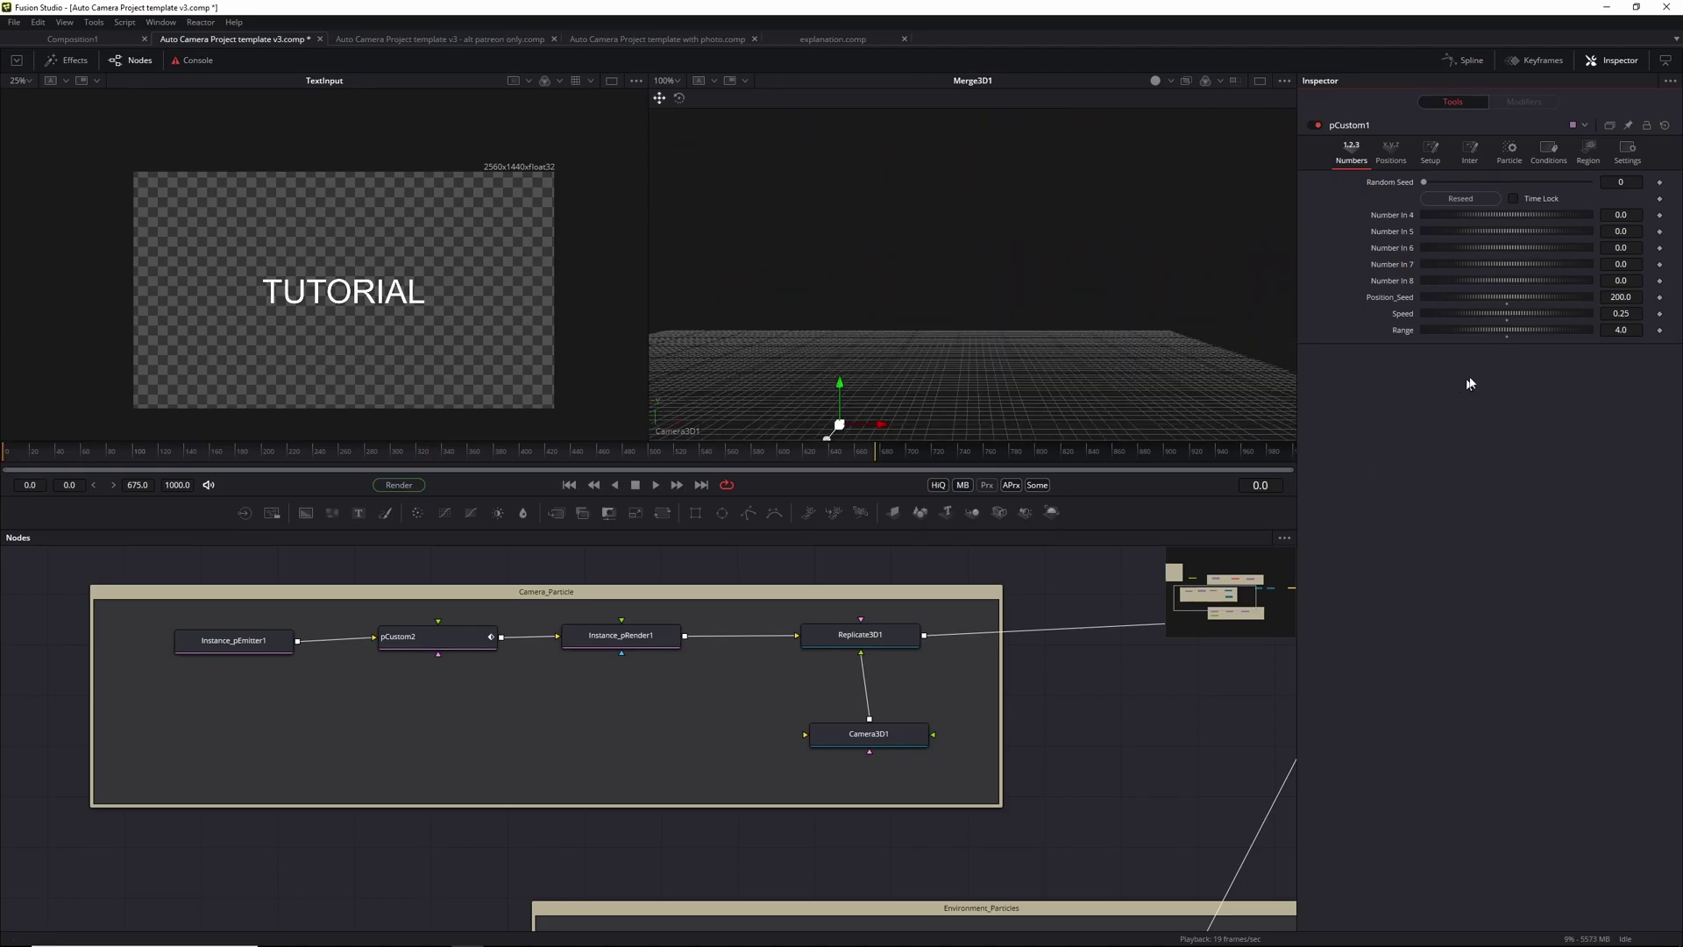
Step: Lower pCustom1's Speed to 0.15 and preview the slower camera flight
{"action": "left_click", "coordinate": [1622, 313]}
{"action": "key", "text": "BackSpace"}
{"action": "type", "text": "15"}
{"action": "key", "text": "Return"}
{"action": "key", "text": "space"}
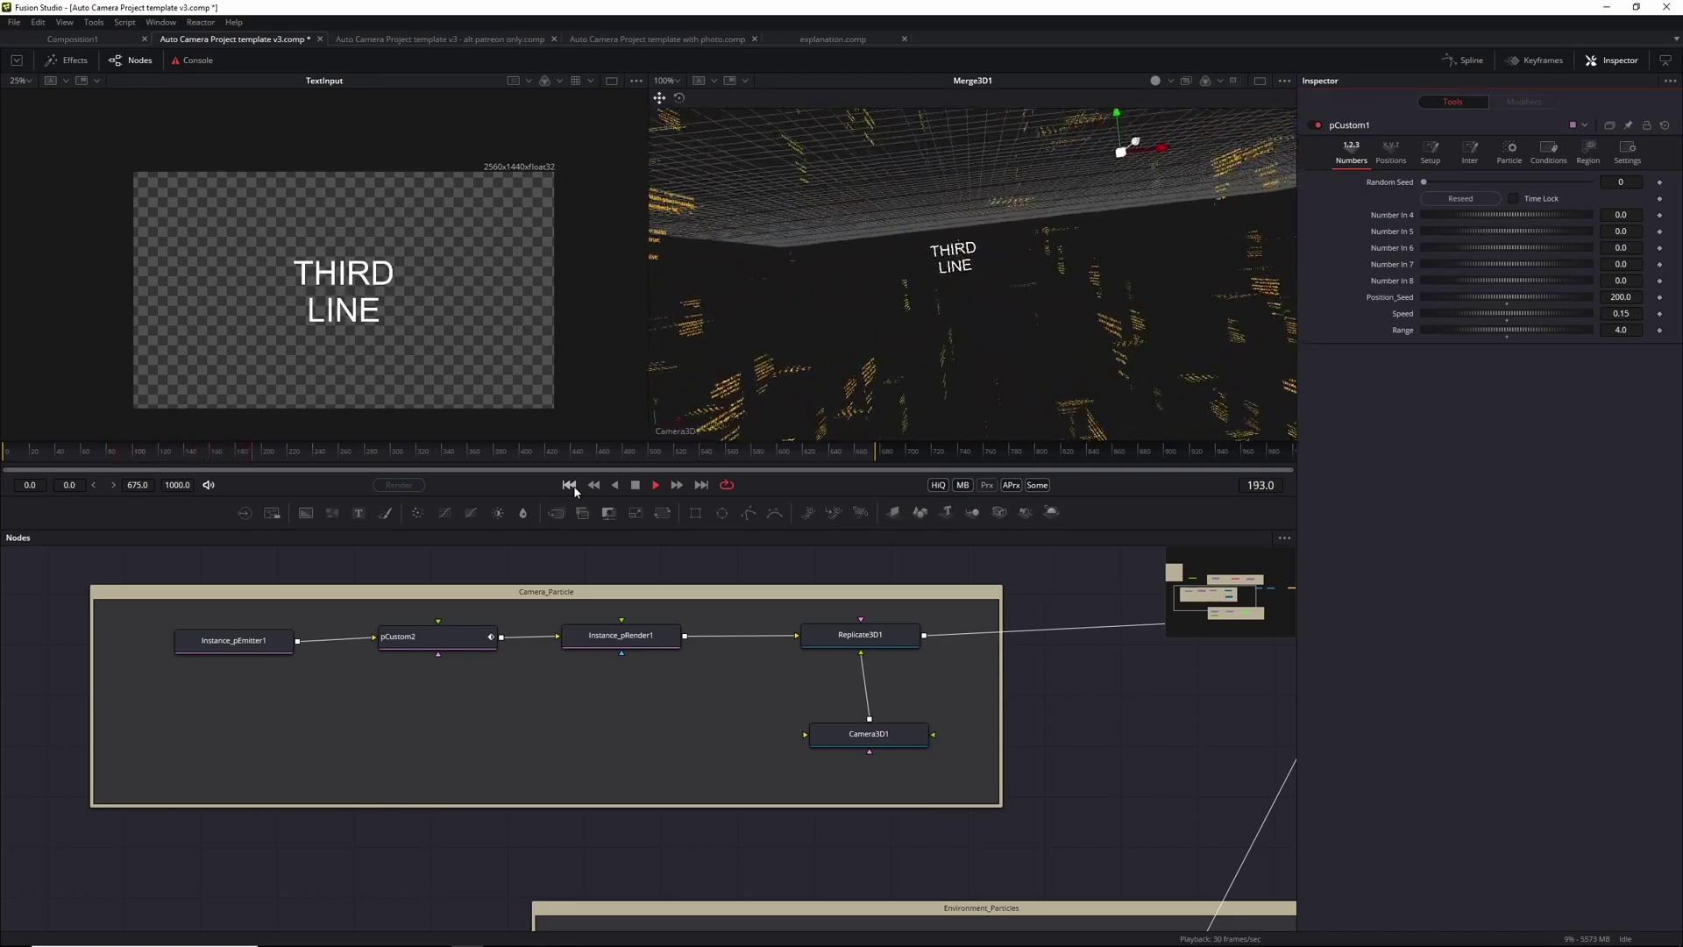
{"action": "key", "text": "space"}
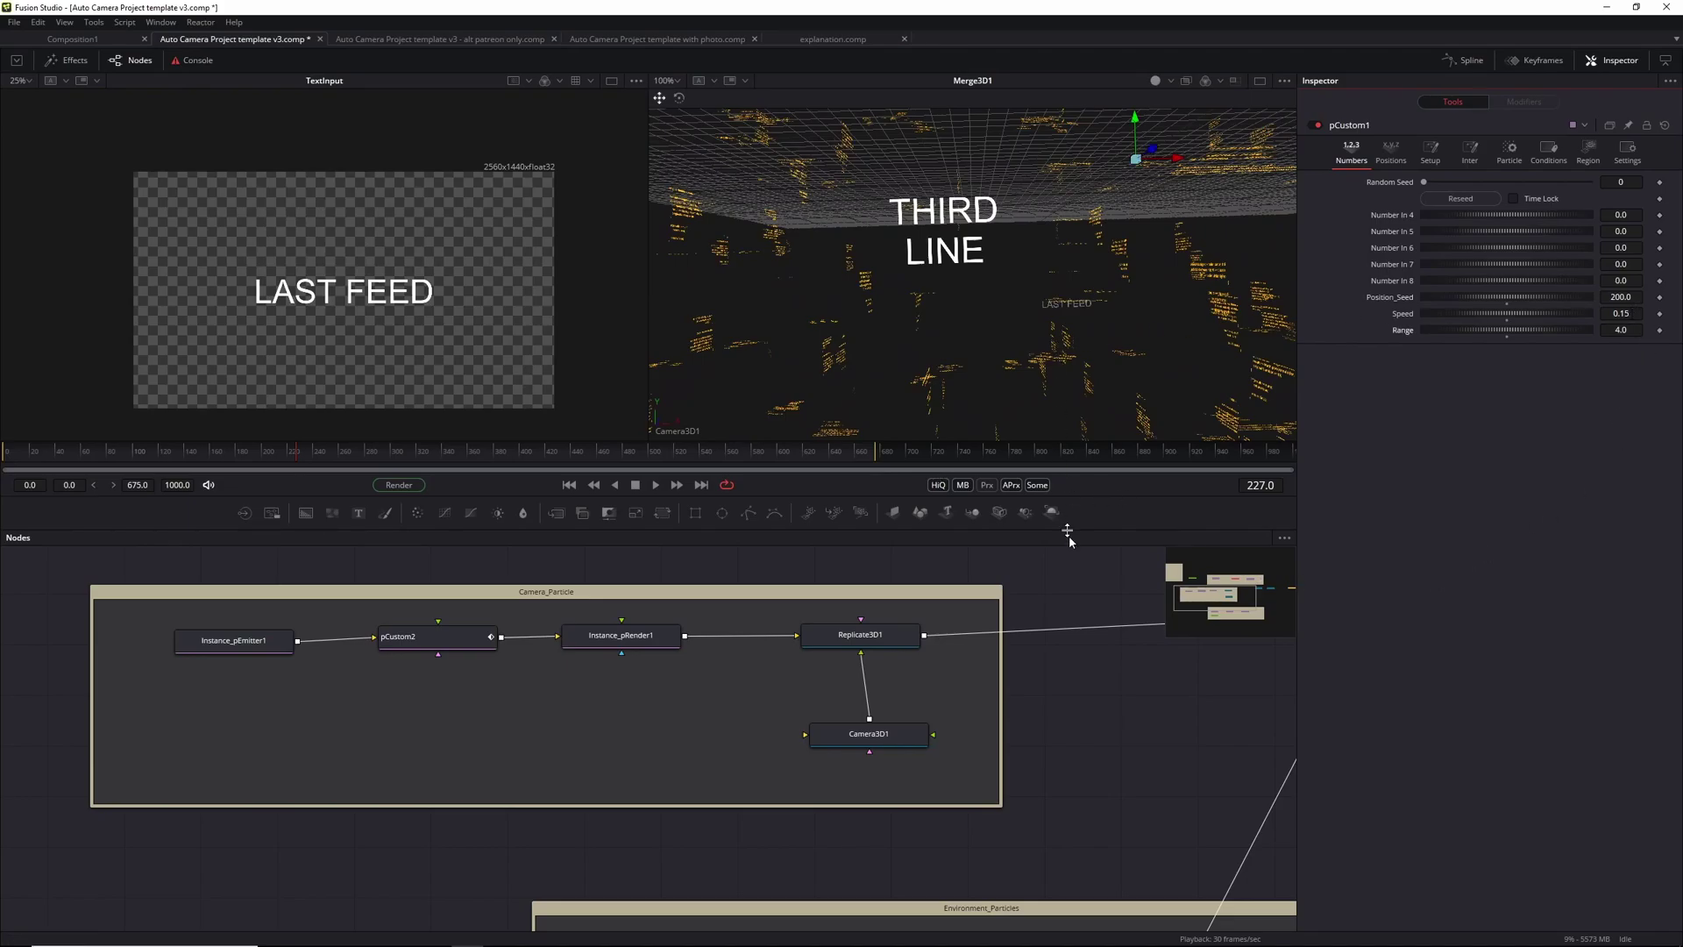
{"action": "left_click_drag", "start_coordinate": [1091, 754], "coordinate": [877, 661]}
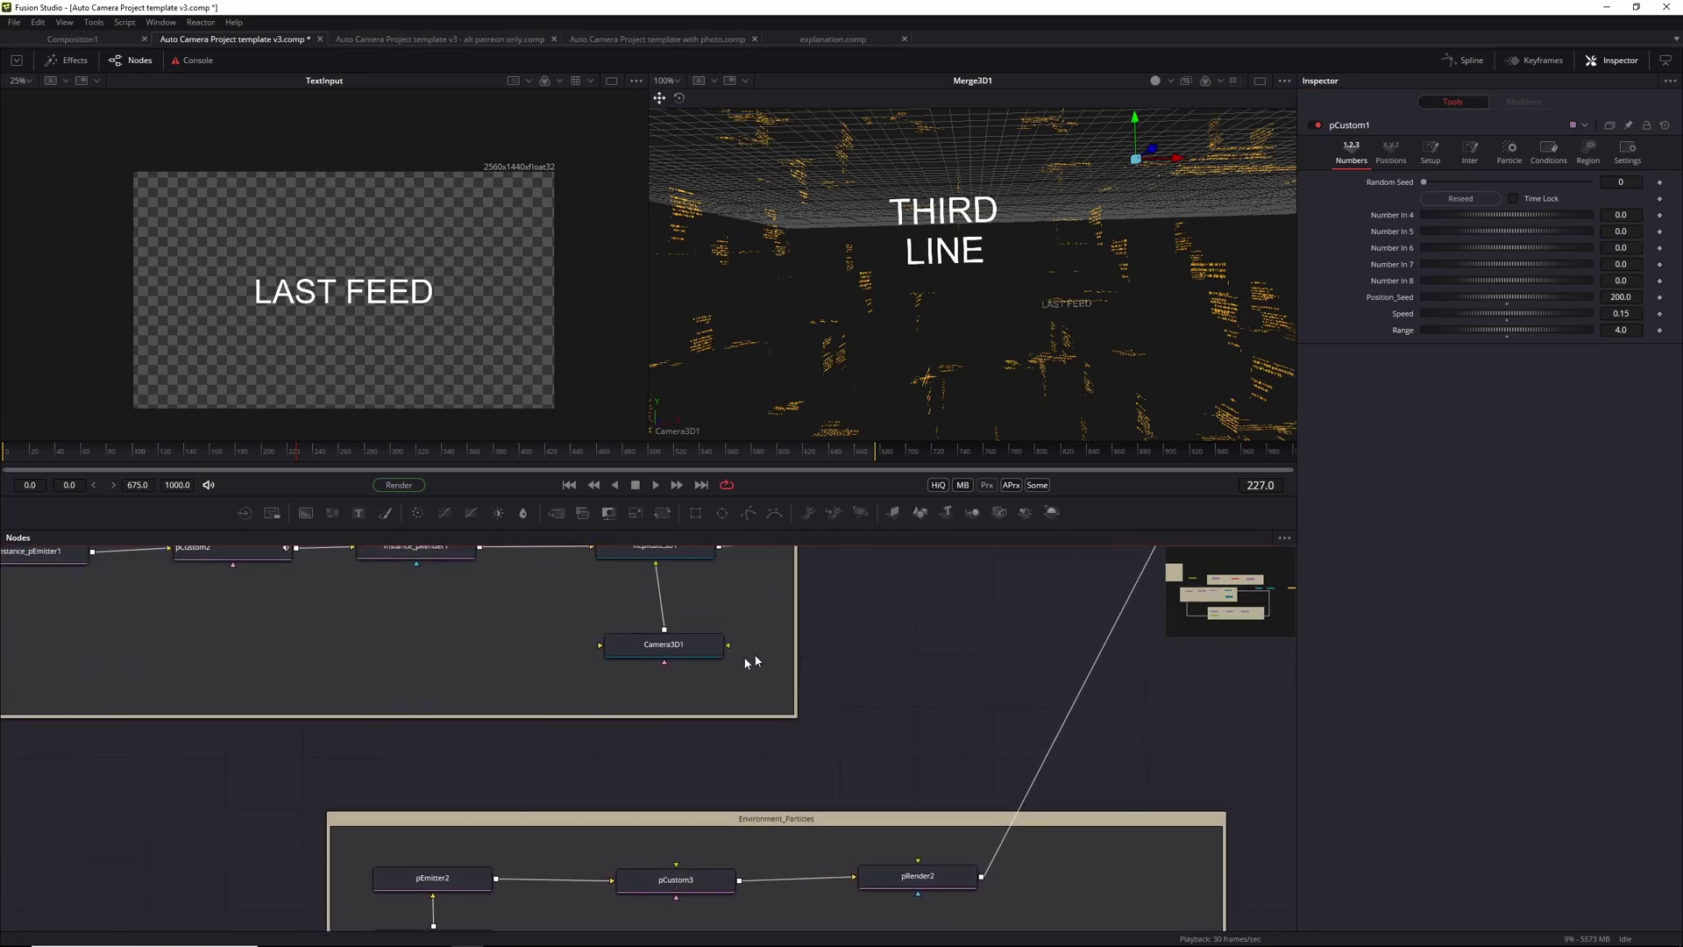
Step: Show Camera3D1's settings, trying a longer focal length then undoing it back to 14.34 mm
{"action": "left_click", "coordinate": [697, 649]}
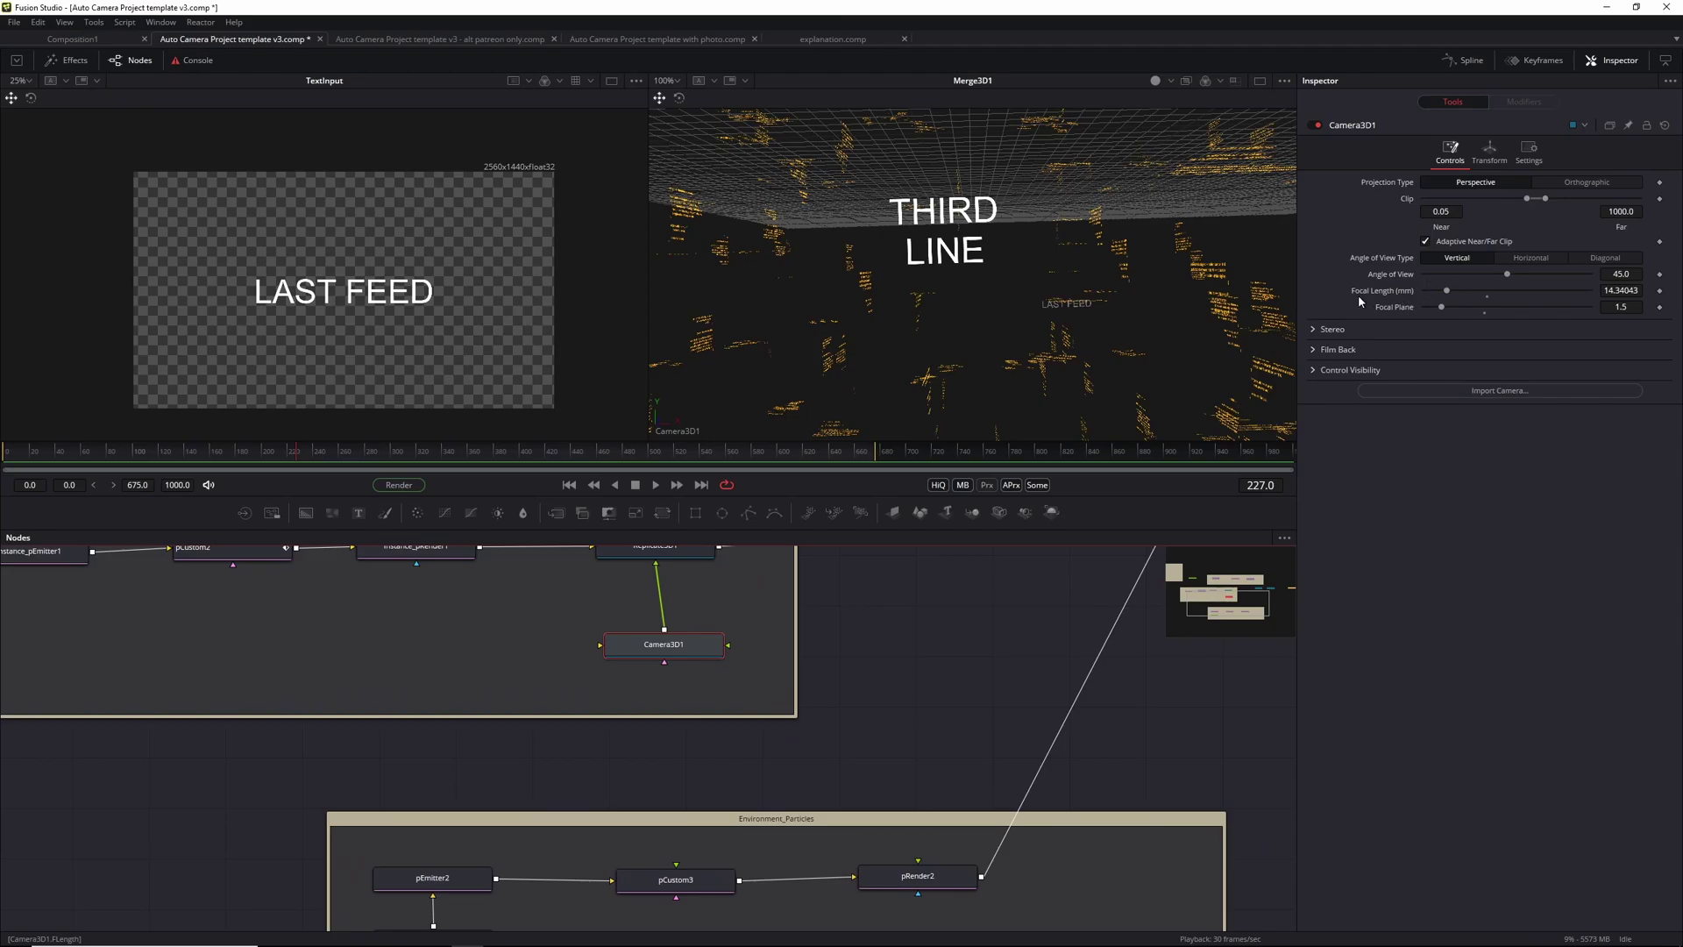
{"action": "left_click_drag", "start_coordinate": [1445, 290], "coordinate": [1469, 292]}
{"action": "key", "text": "ctrl+z"}
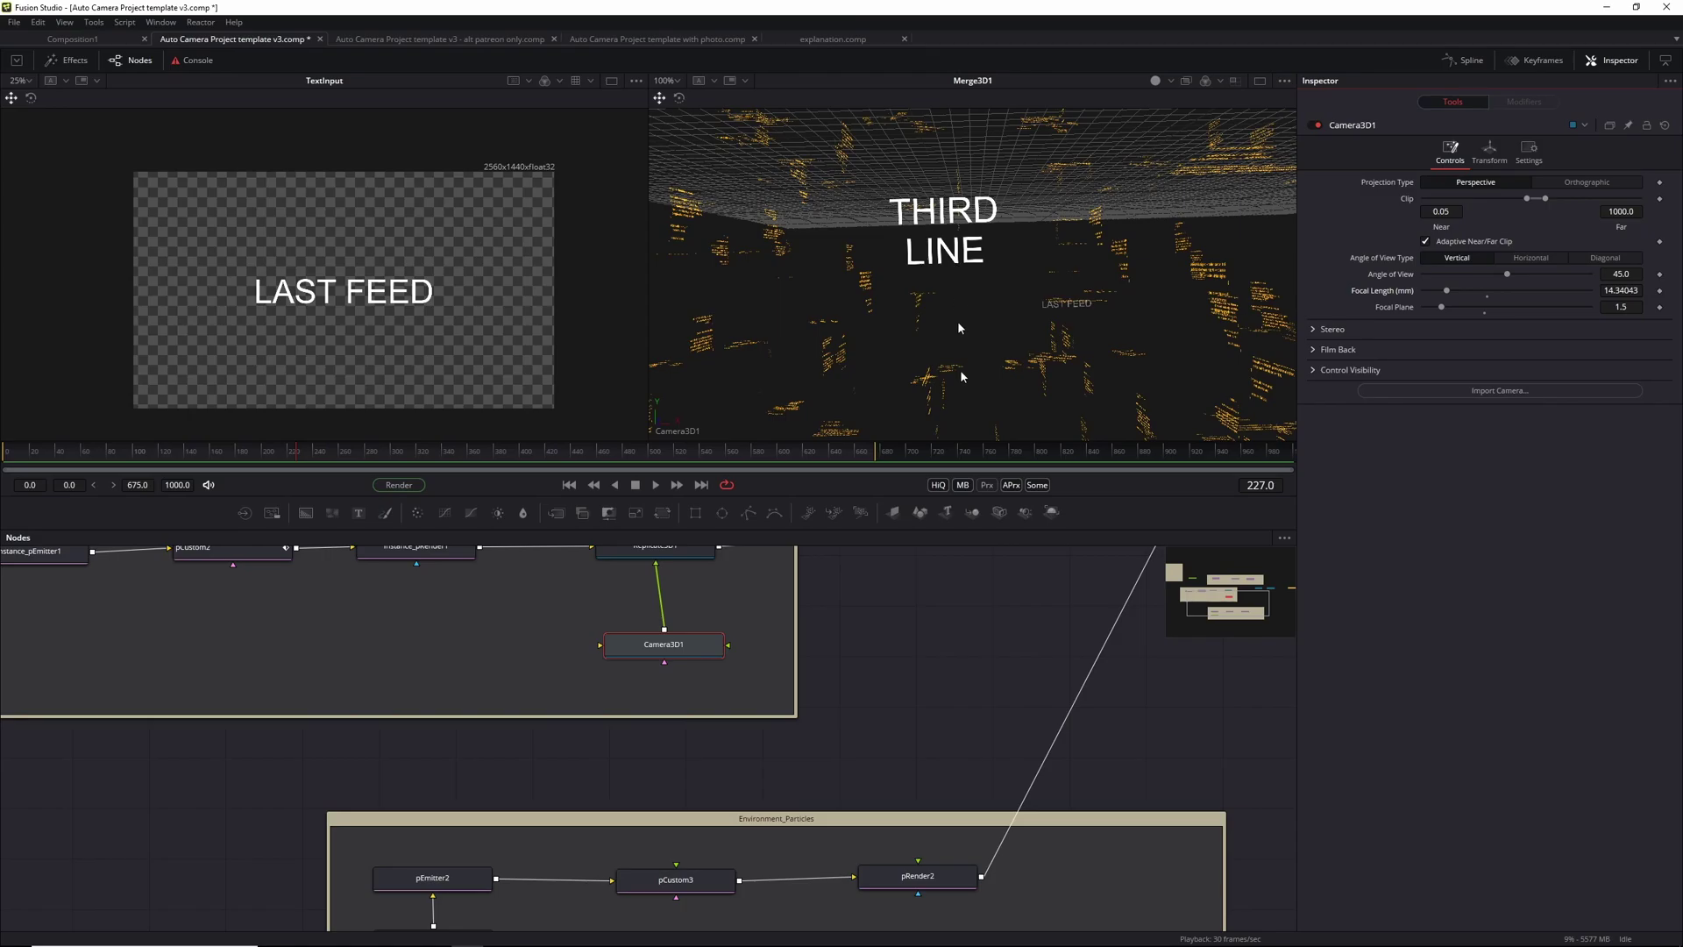
Step: Select pCustom1, then pCustom2 to show its Camera_Delay 72, Current_ID and Next_ID inputs
{"action": "left_click_drag", "start_coordinate": [939, 612], "coordinate": [1186, 876]}
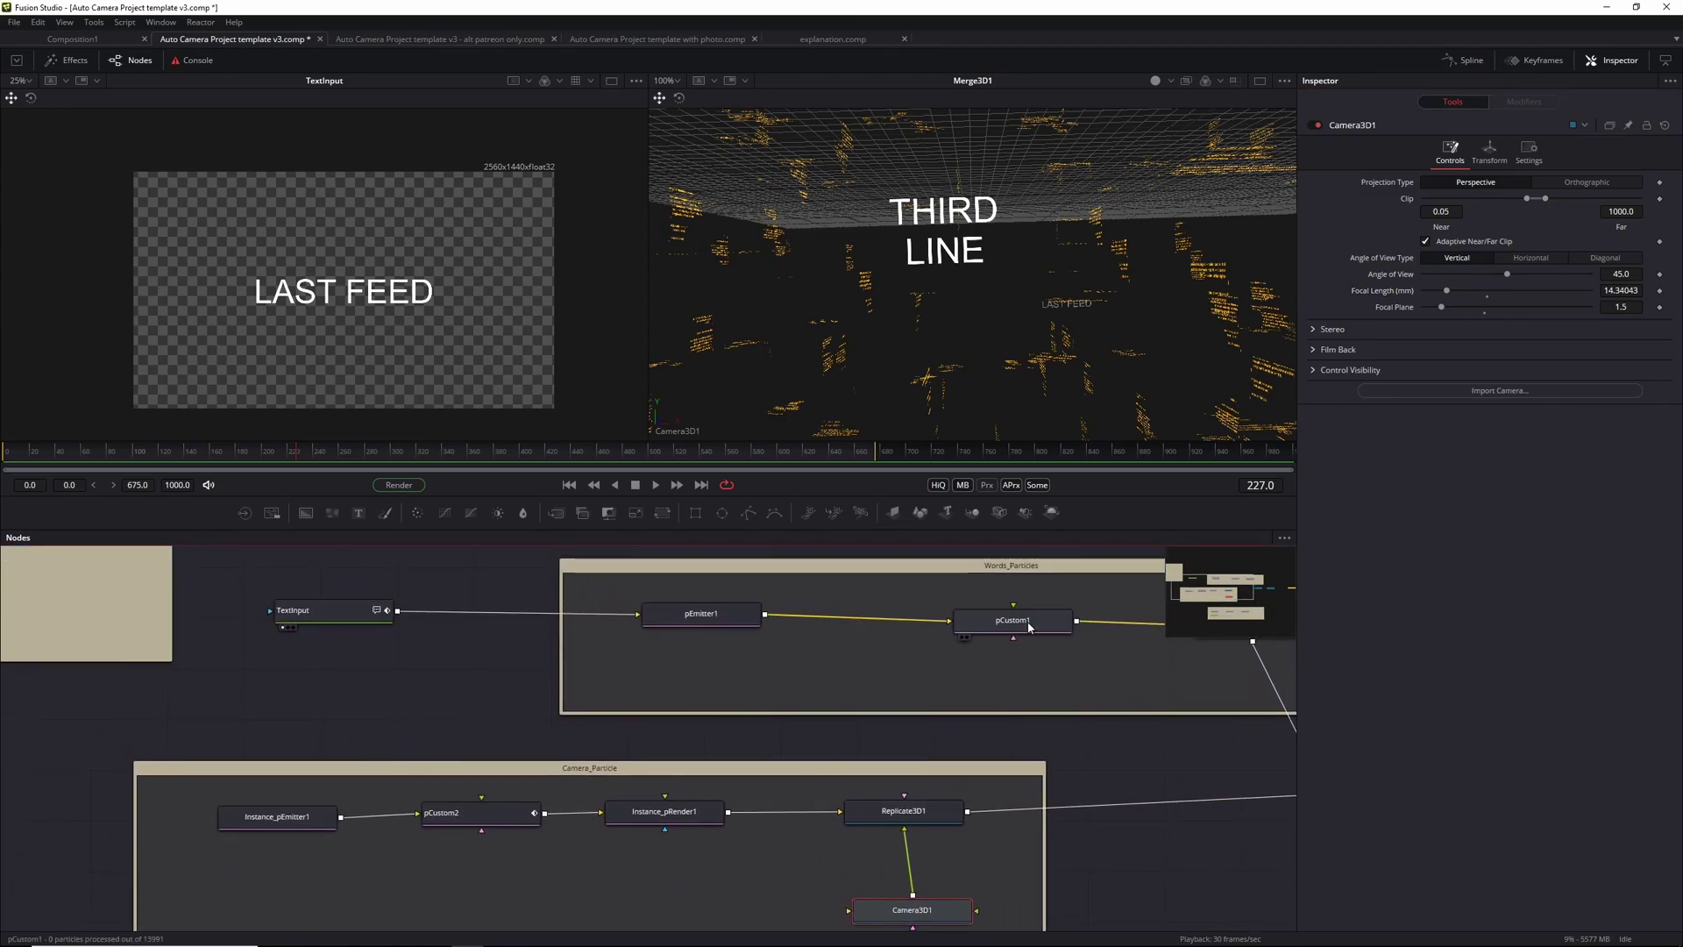
{"action": "left_click", "coordinate": [1030, 627]}
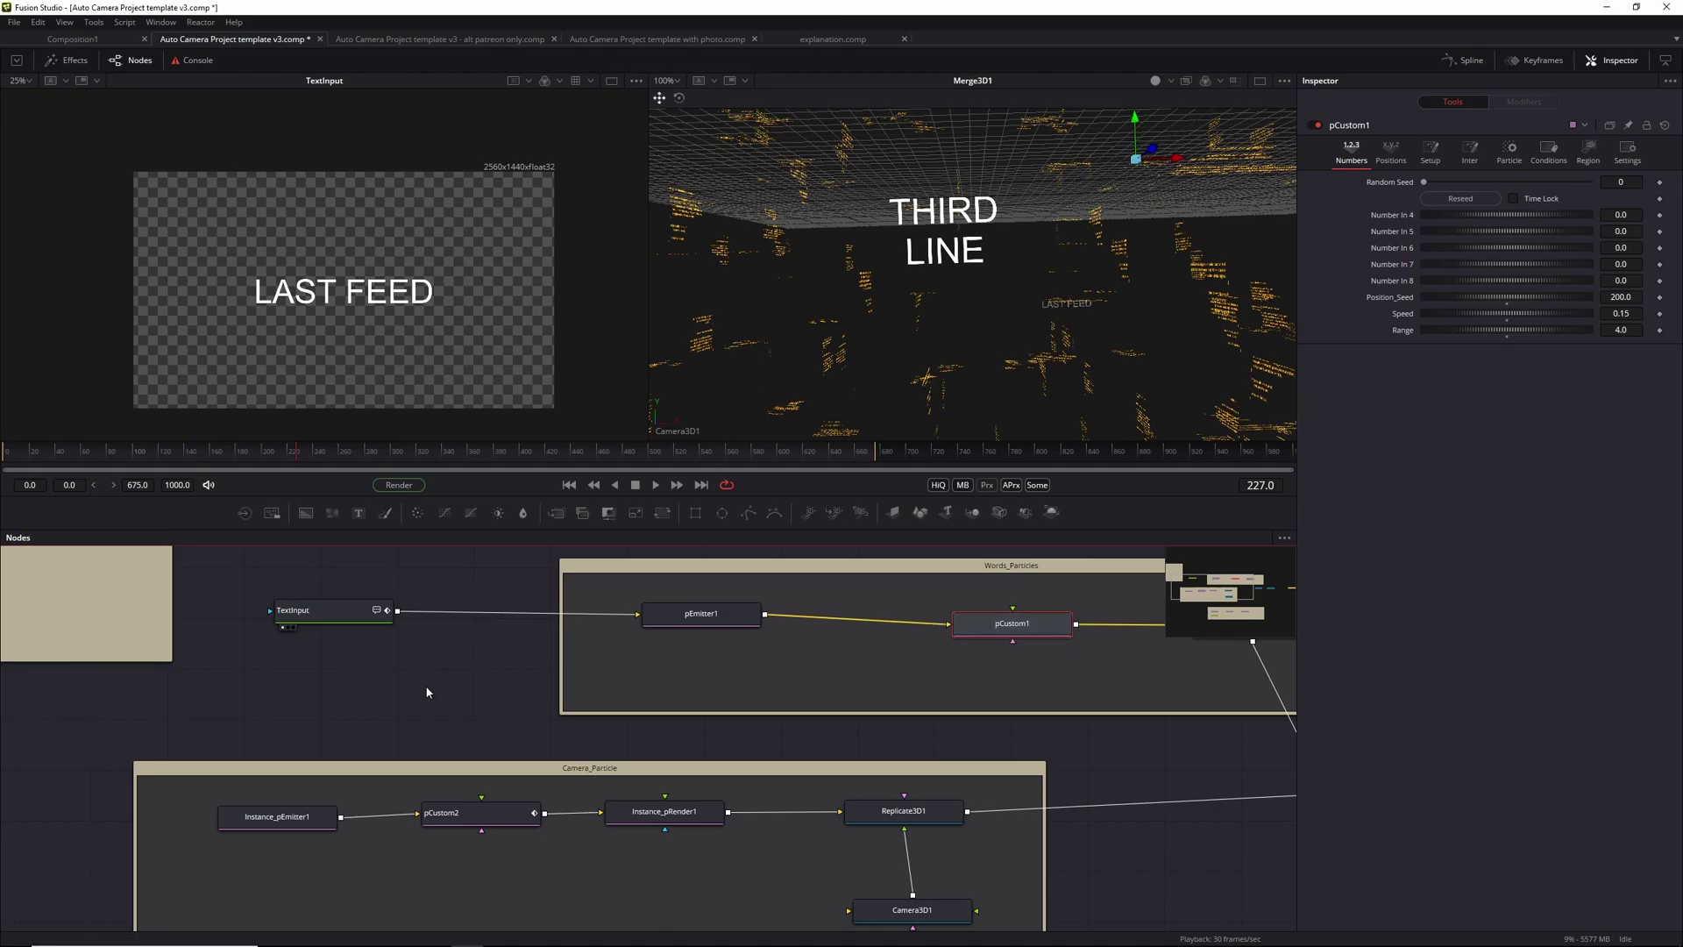
{"action": "left_click_drag", "start_coordinate": [429, 687], "coordinate": [481, 627]}
{"action": "left_click", "coordinate": [539, 751]}
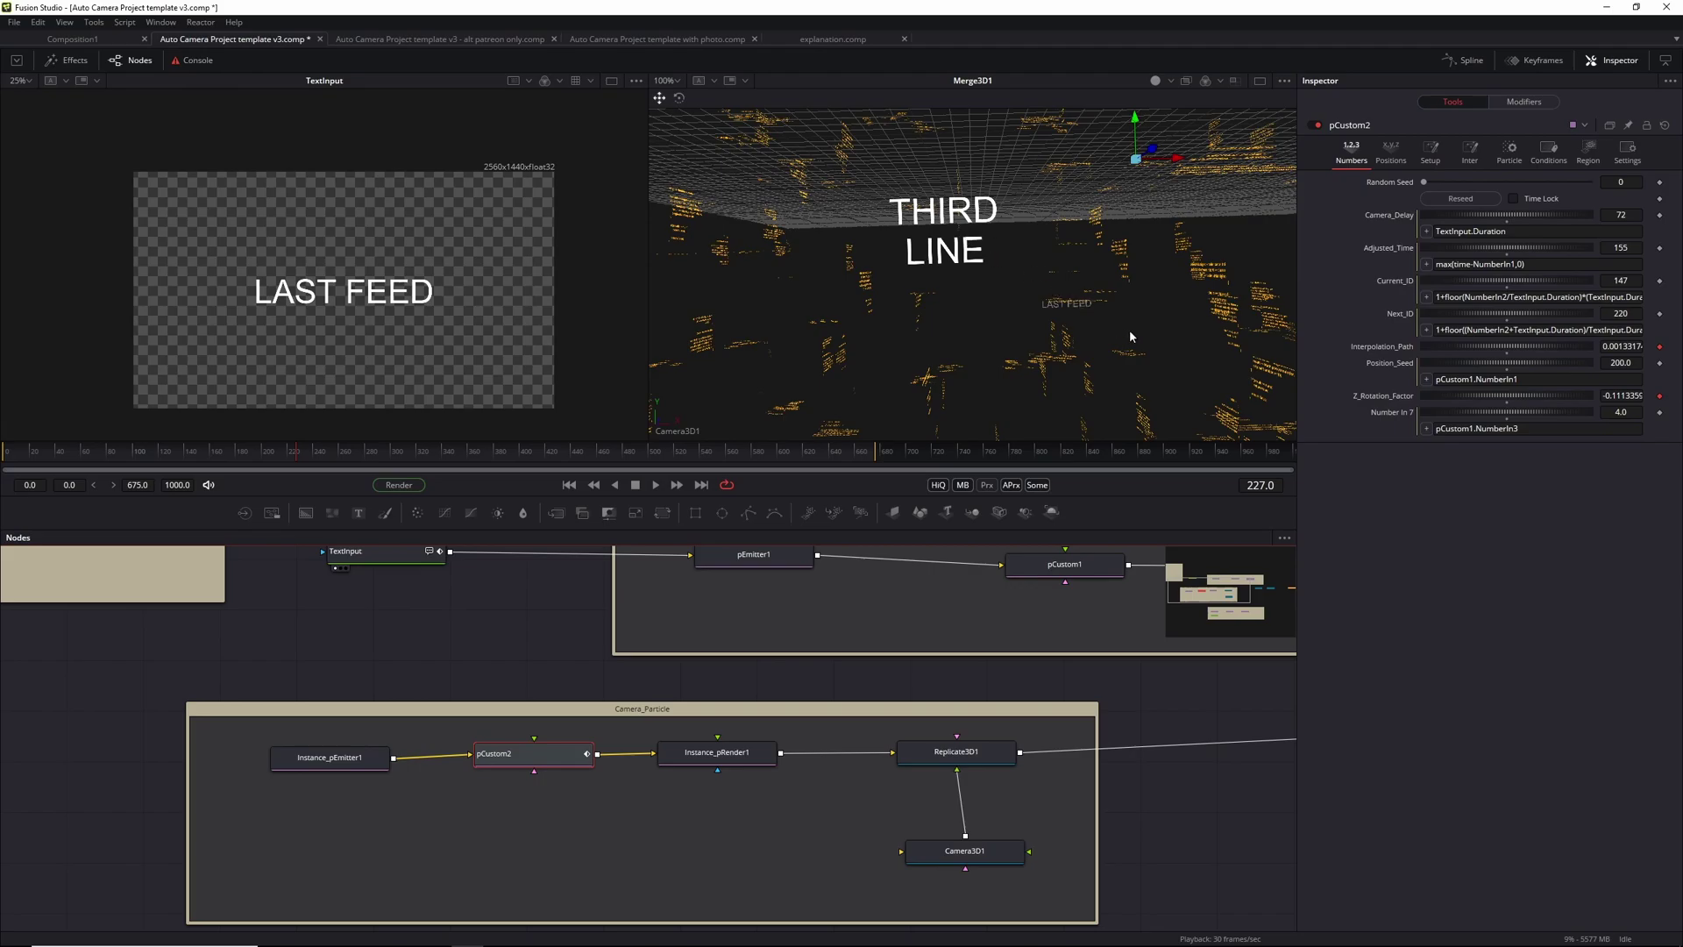
{"action": "left_click", "coordinate": [1525, 102]}
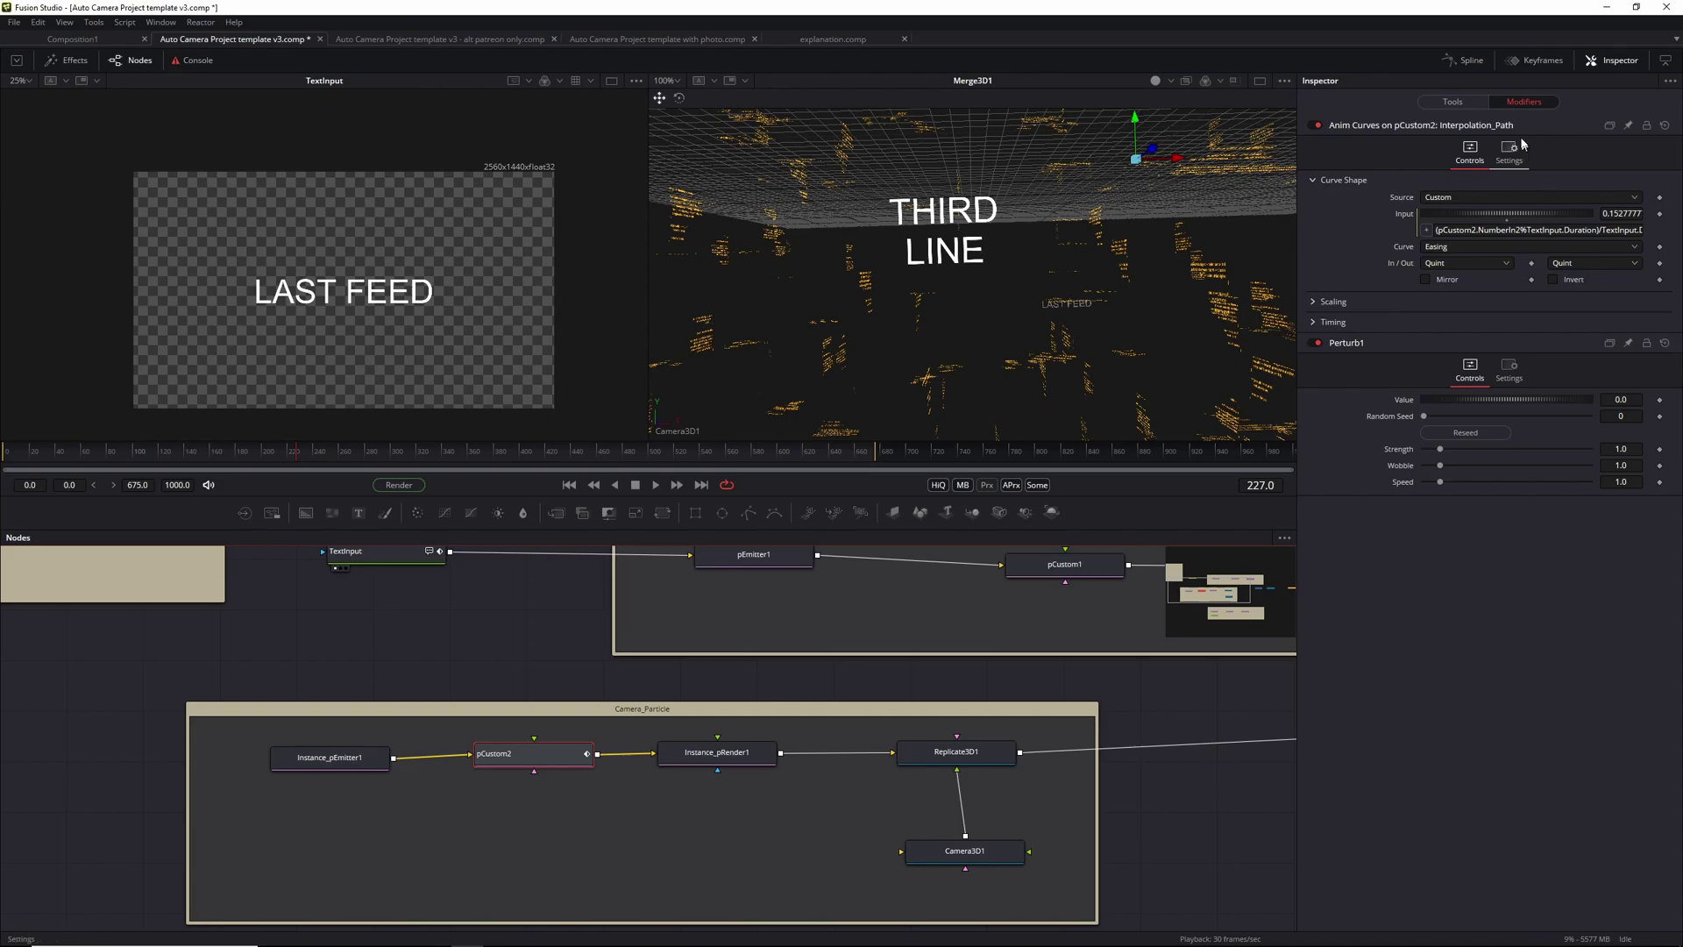
{"action": "left_click", "coordinate": [1471, 103]}
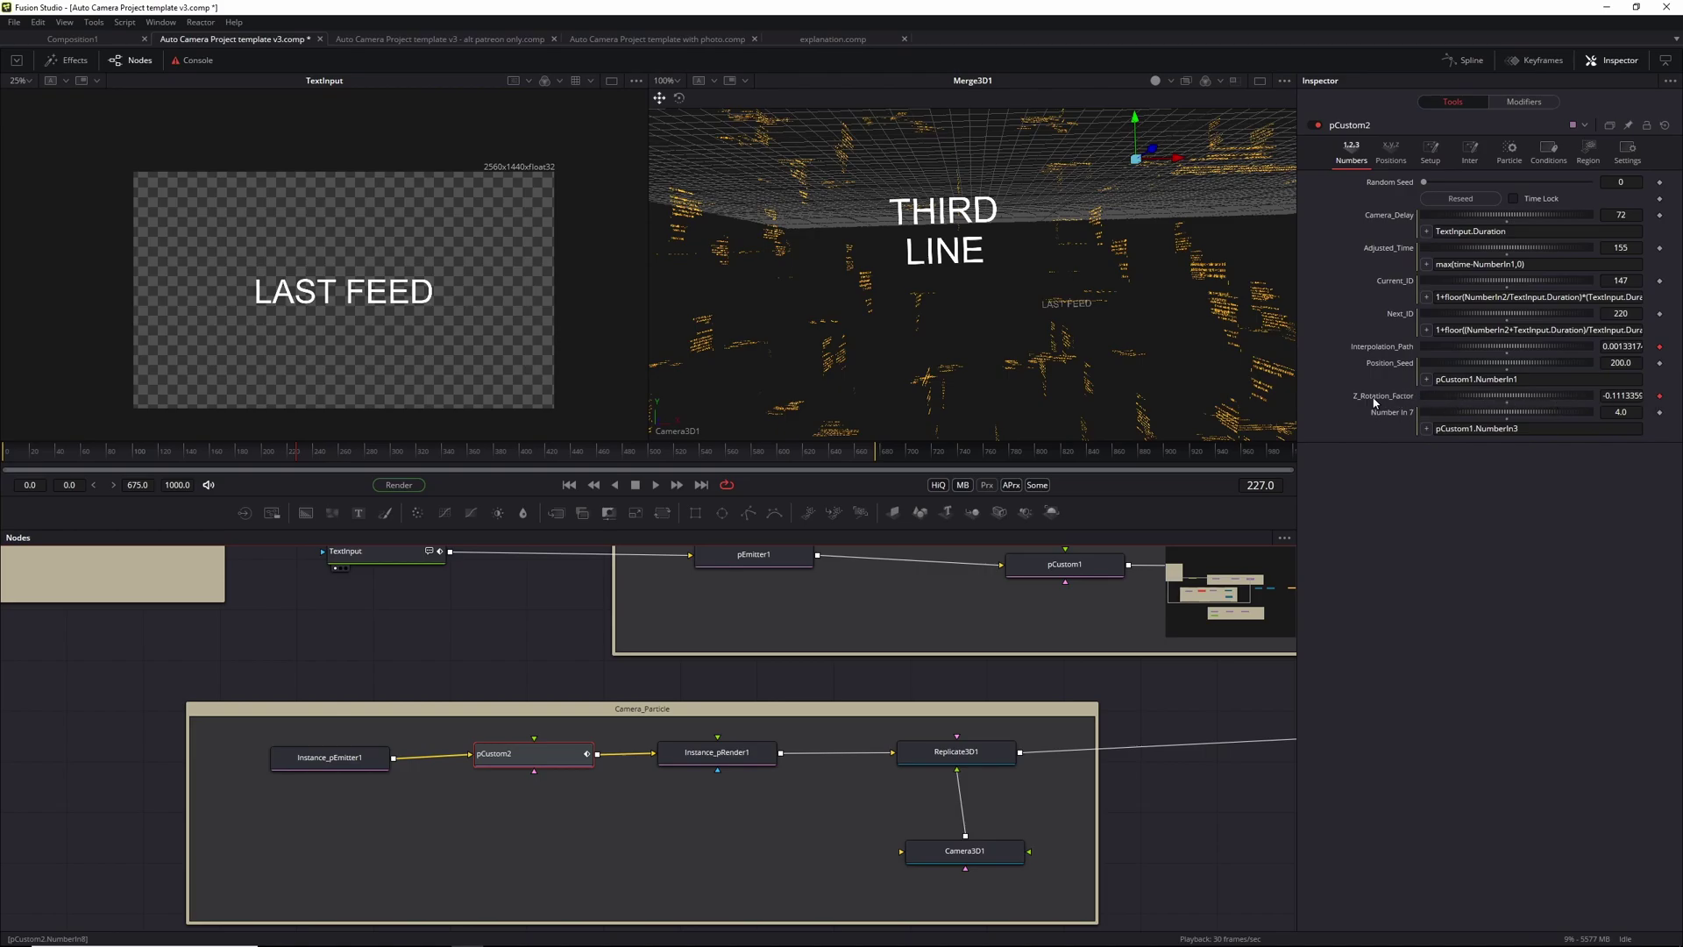
Step: Set the Perturb1 modifier's Strength to 2 and replay to watch the stronger camera wobble
{"action": "key", "text": "space"}
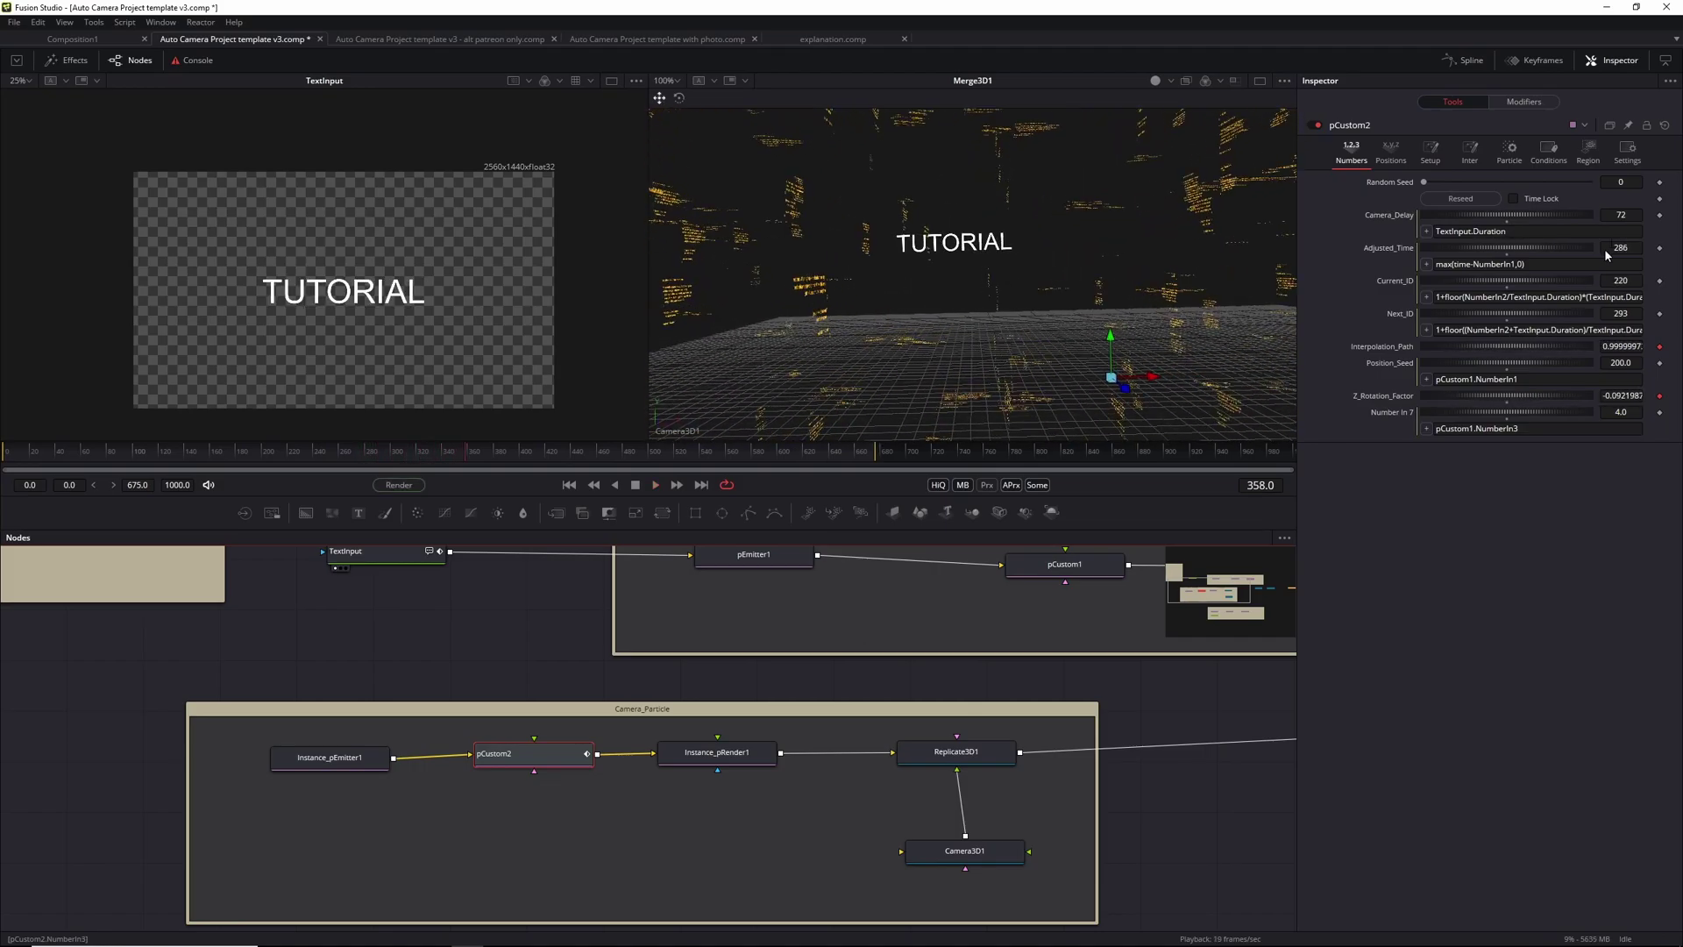
{"action": "left_click", "coordinate": [1523, 102]}
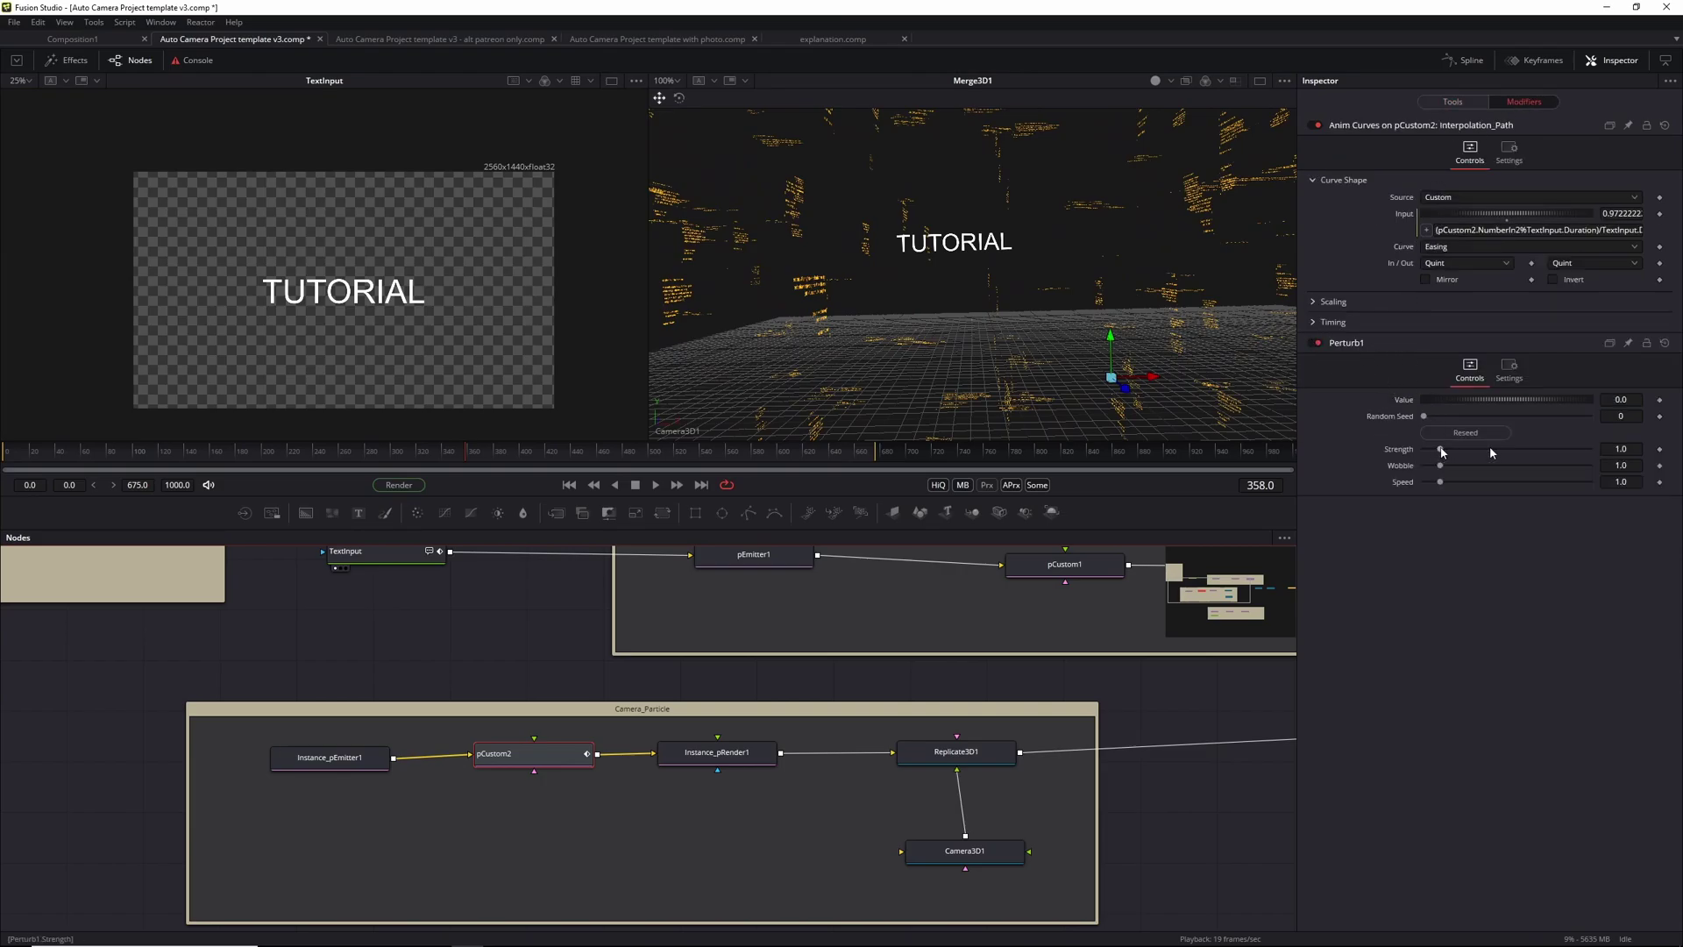
{"action": "left_click", "coordinate": [1621, 449]}
{"action": "type", "text": "2"}
{"action": "key", "text": "Return"}
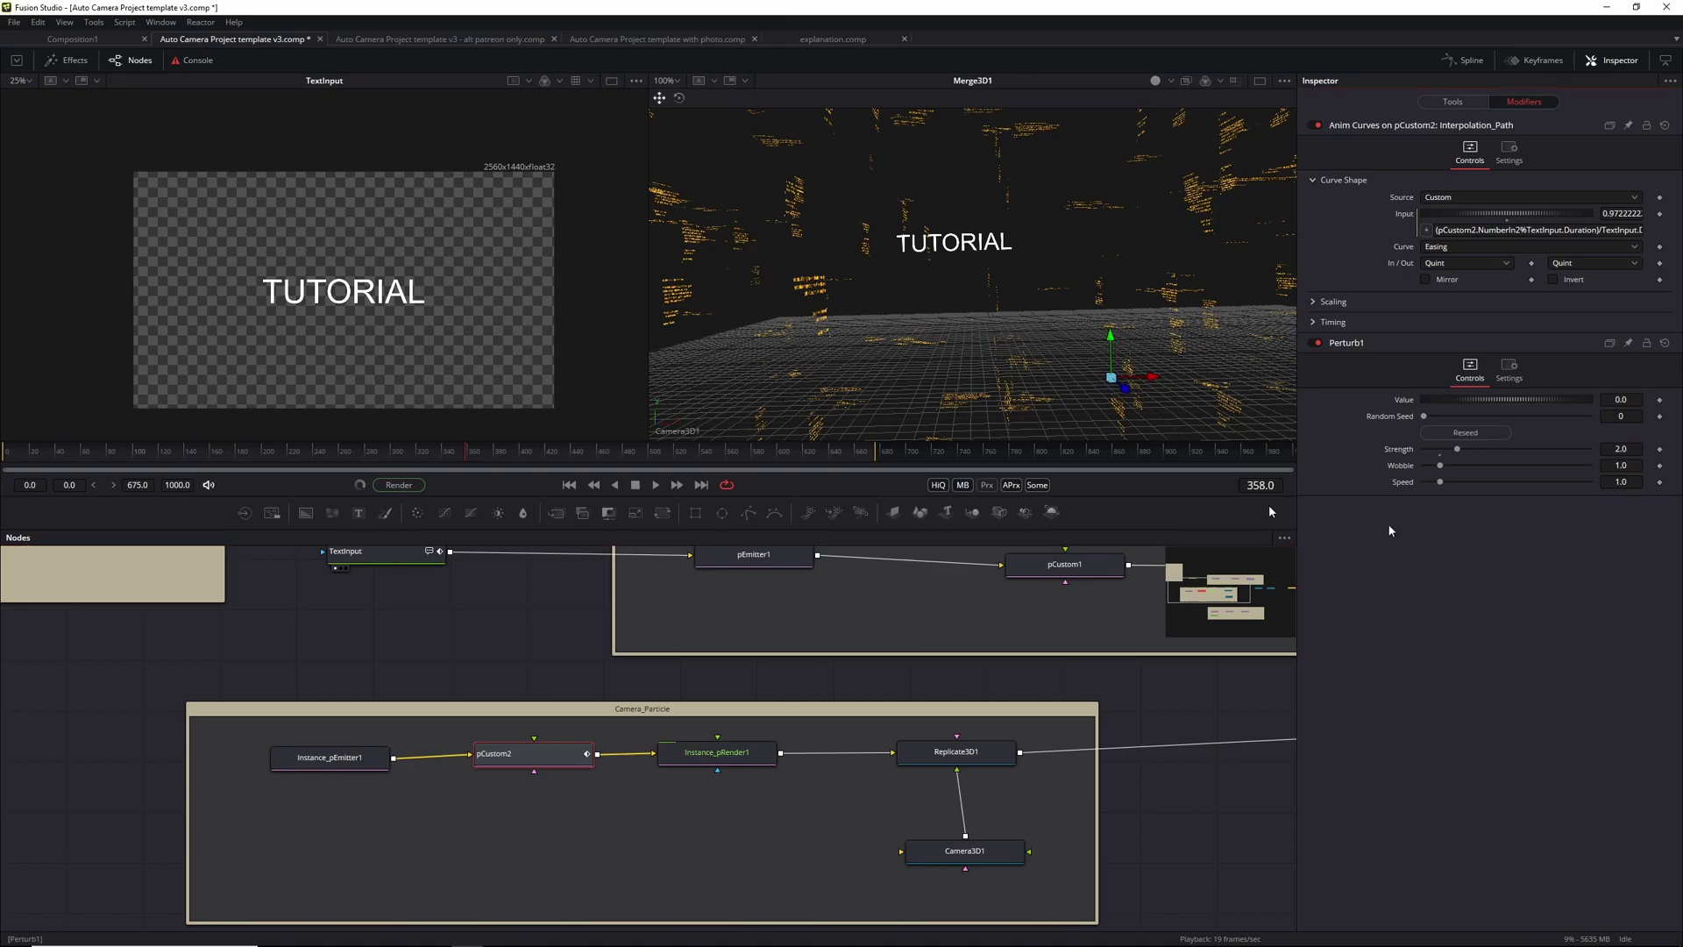
{"action": "left_click", "coordinate": [568, 484]}
{"action": "key", "text": "space"}
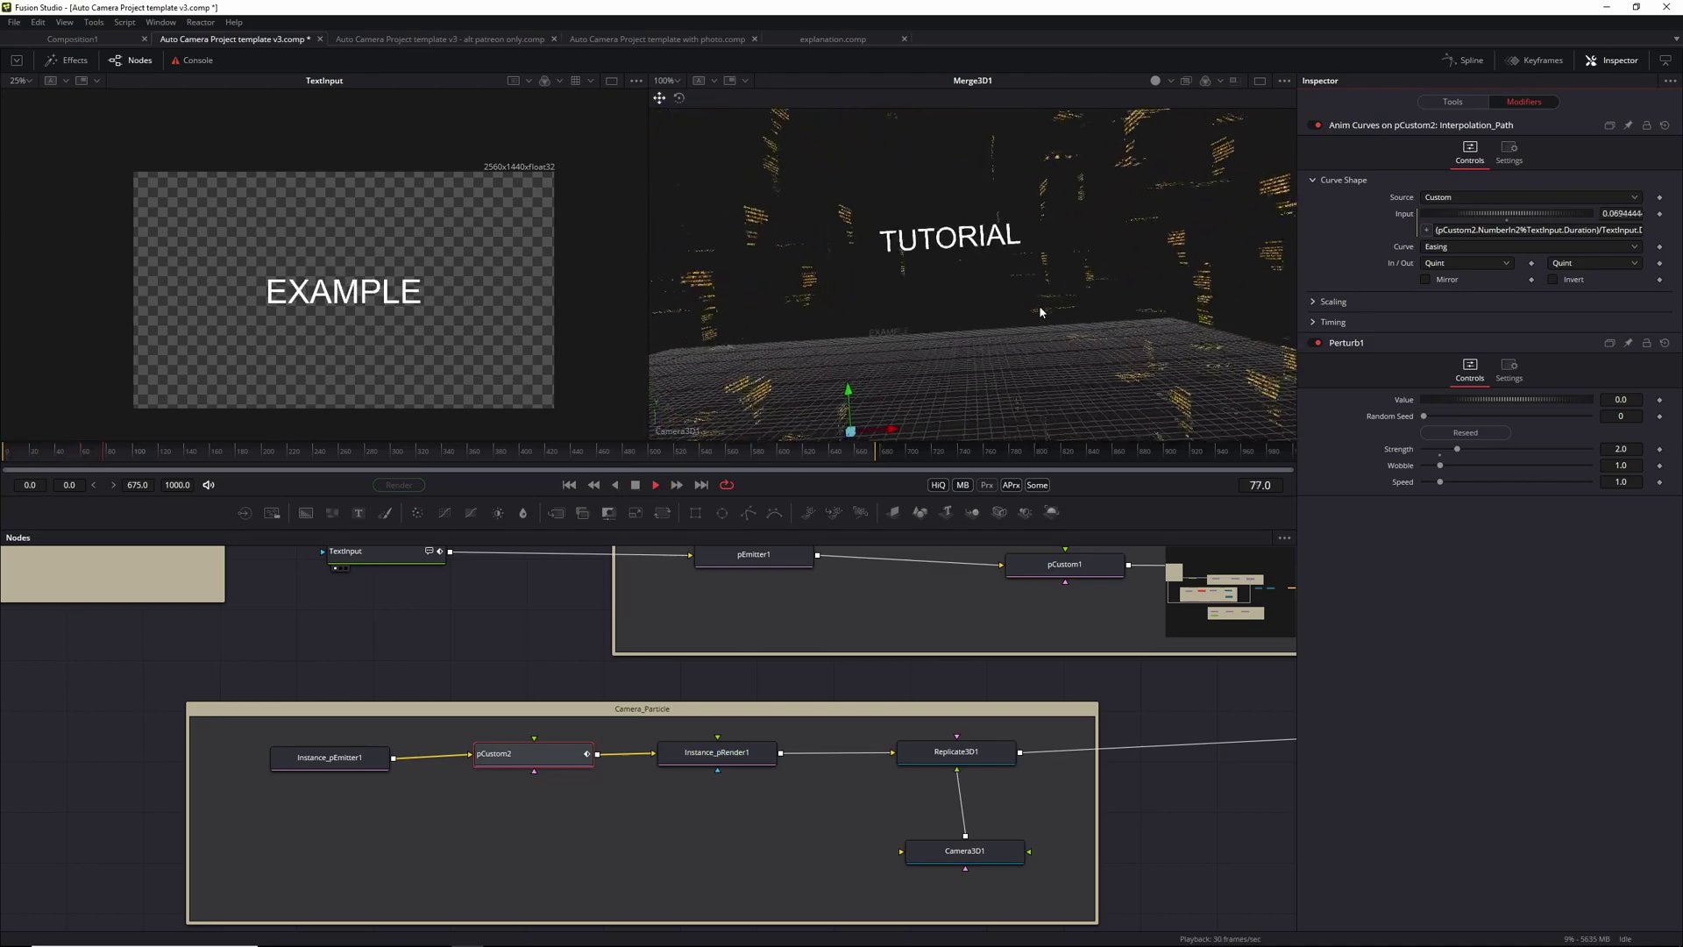
{"action": "key", "text": "space"}
Step: Try Perturb1 Strength 0 without wobble, then undo back to 1.0 and rewind to frame 0
{"action": "left_click", "coordinate": [1621, 449]}
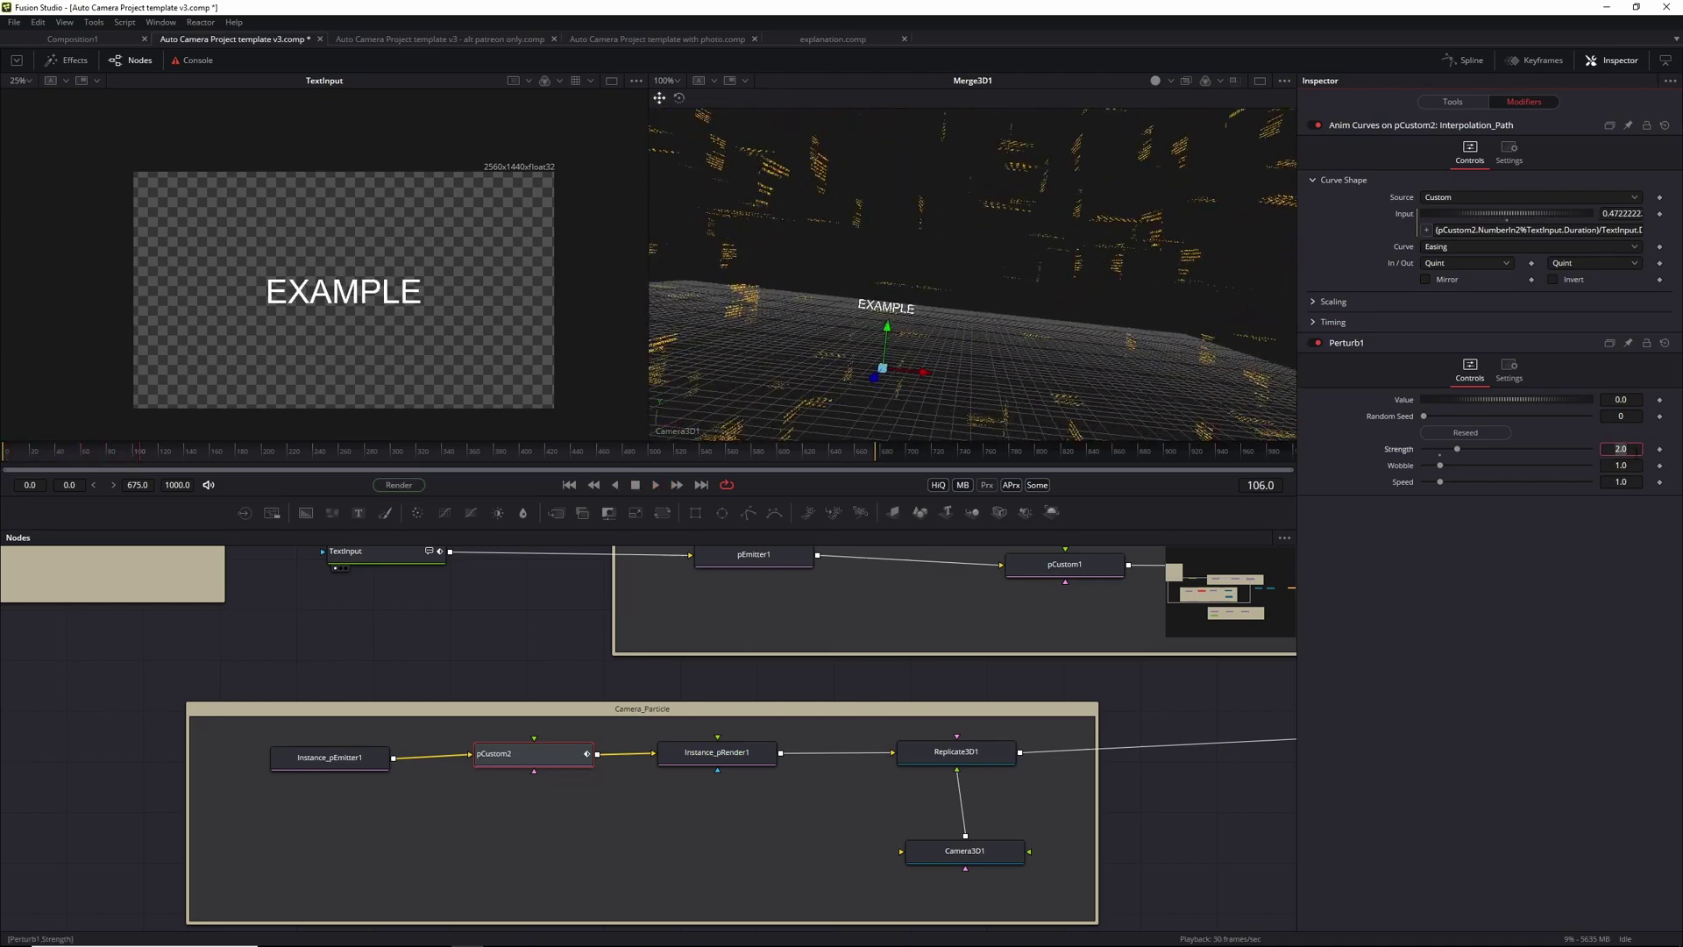
{"action": "type", "text": "0"}
{"action": "key", "text": "Return"}
{"action": "left_click", "coordinate": [570, 487]}
{"action": "key", "text": "space"}
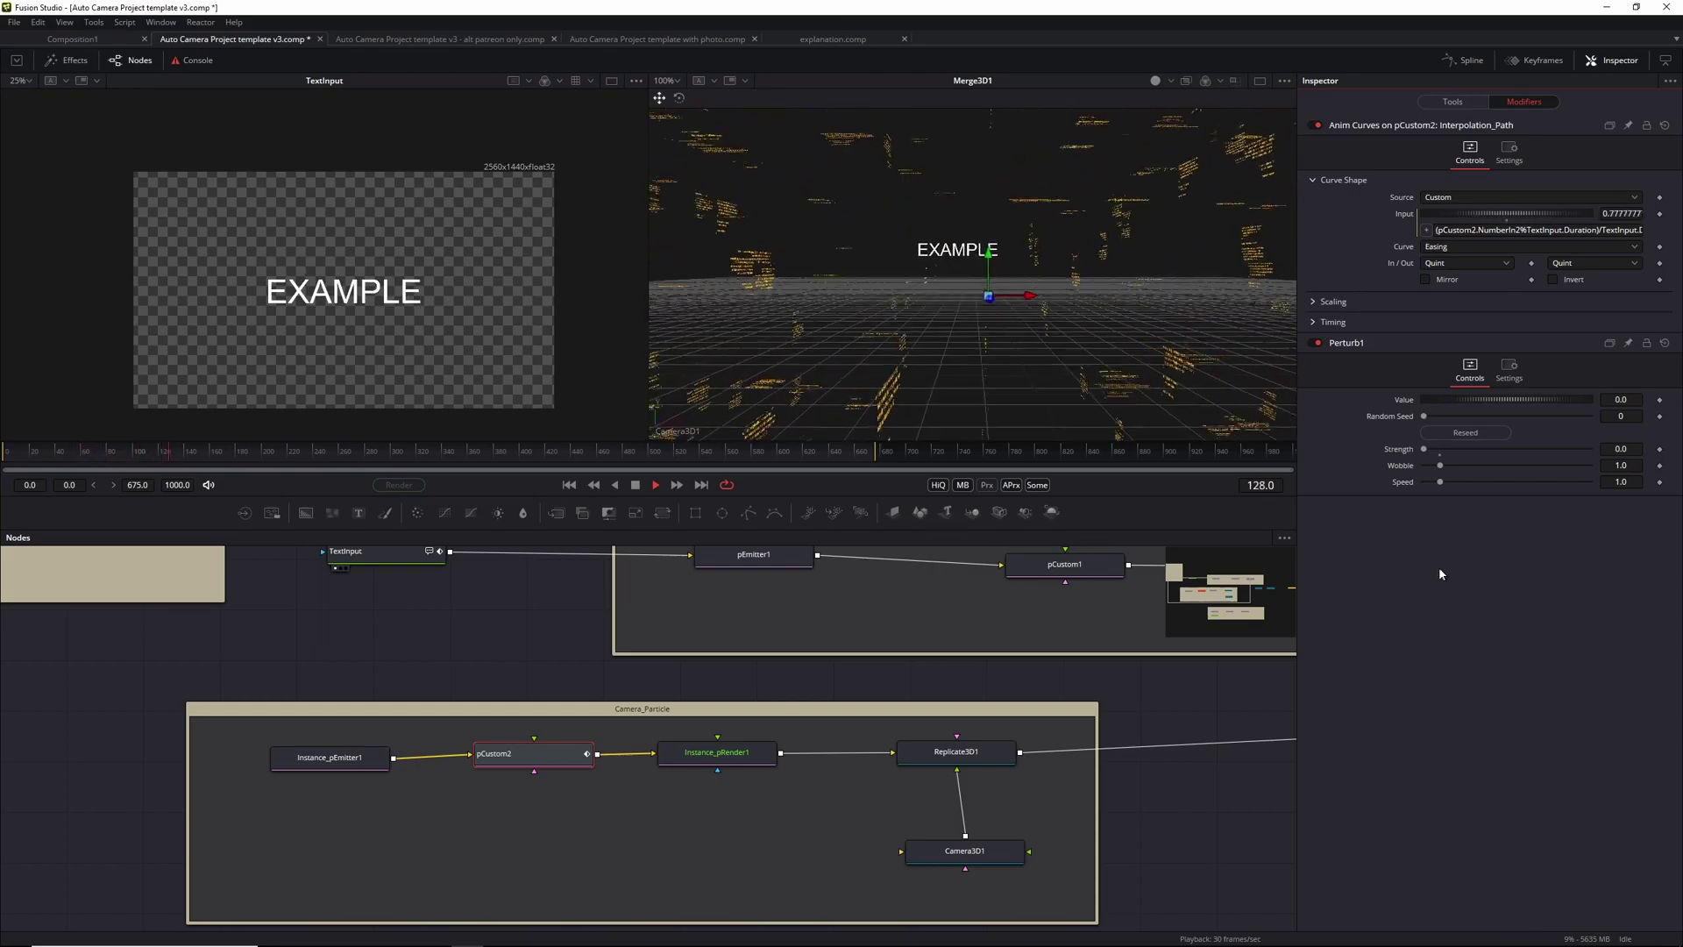
{"action": "key", "text": "space"}
{"action": "key", "text": "ctrl+z"}
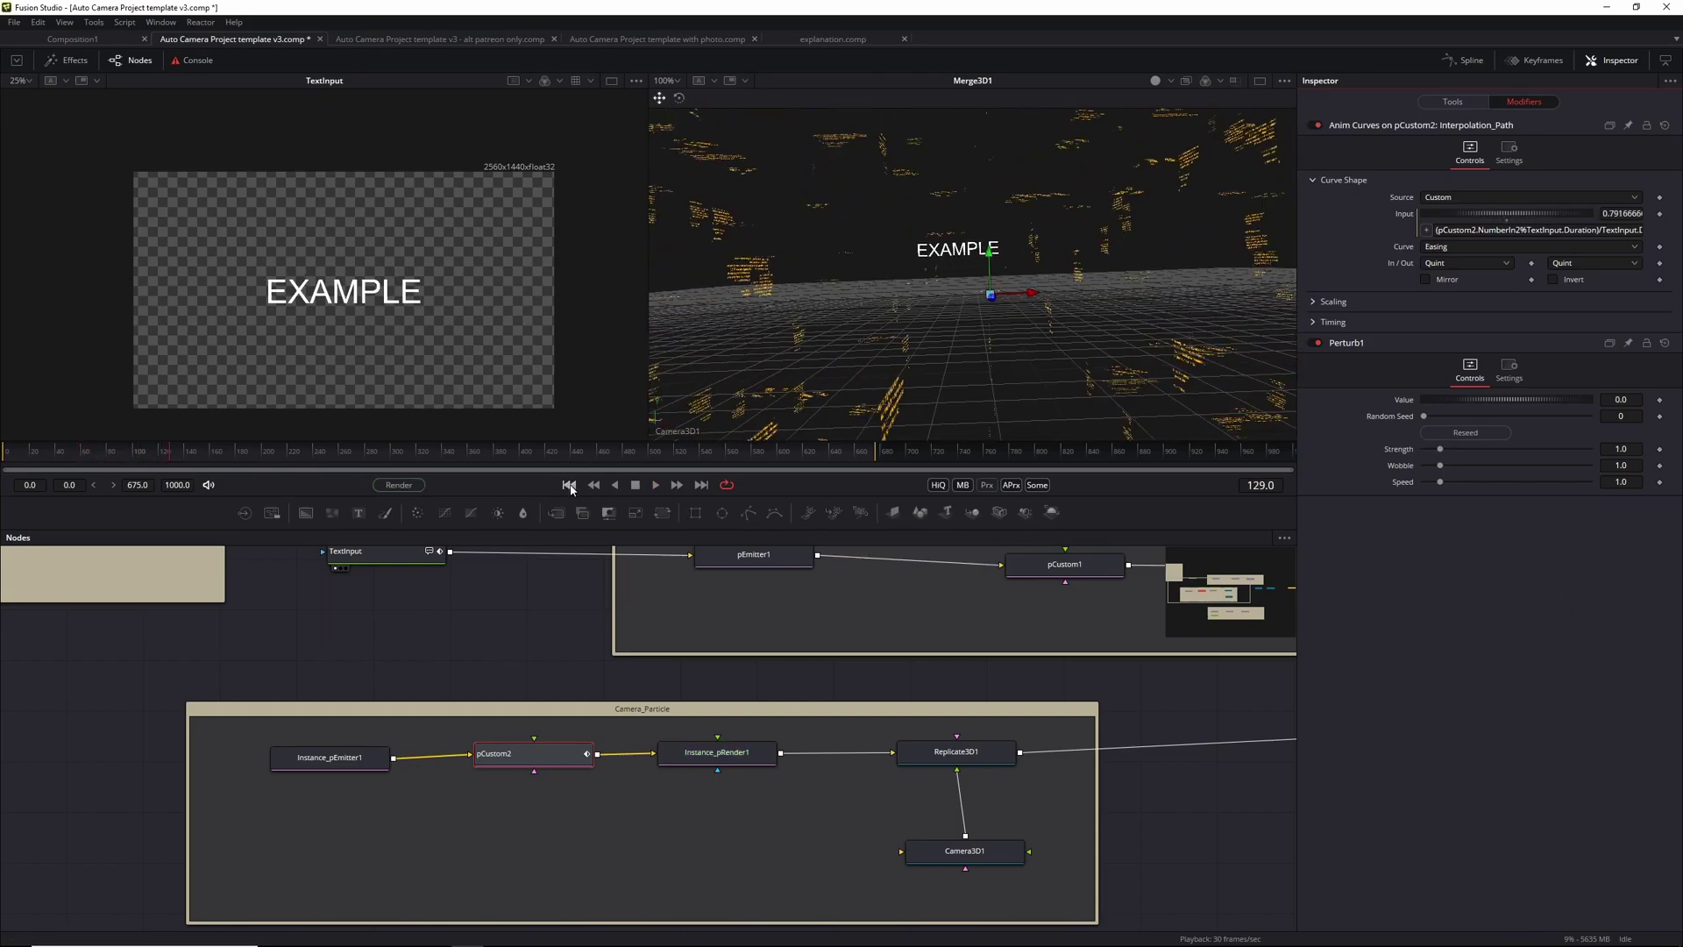
{"action": "left_click", "coordinate": [569, 485]}
Step: Select pEmitter2 in the Environment_Particles group to show Number 5.0 and Lifespan 120.0, and play
{"action": "left_click_drag", "start_coordinate": [1250, 846], "coordinate": [1102, 575]}
{"action": "left_click_drag", "start_coordinate": [1106, 713], "coordinate": [951, 622]}
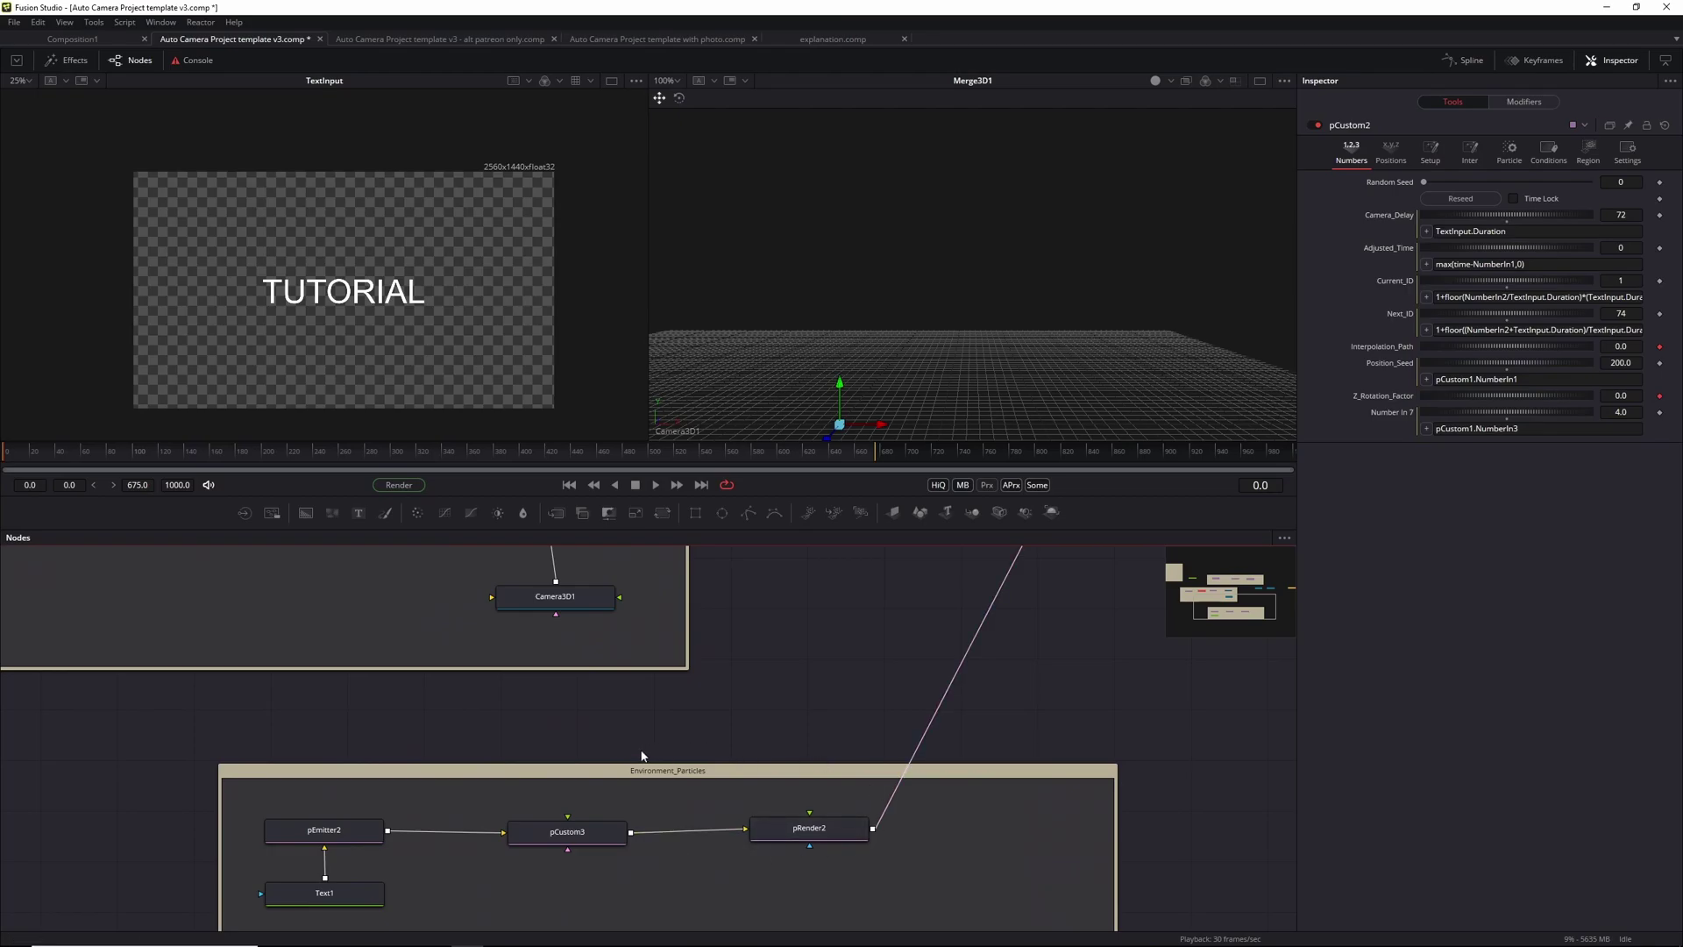
{"action": "left_click_drag", "start_coordinate": [641, 755], "coordinate": [685, 675]}
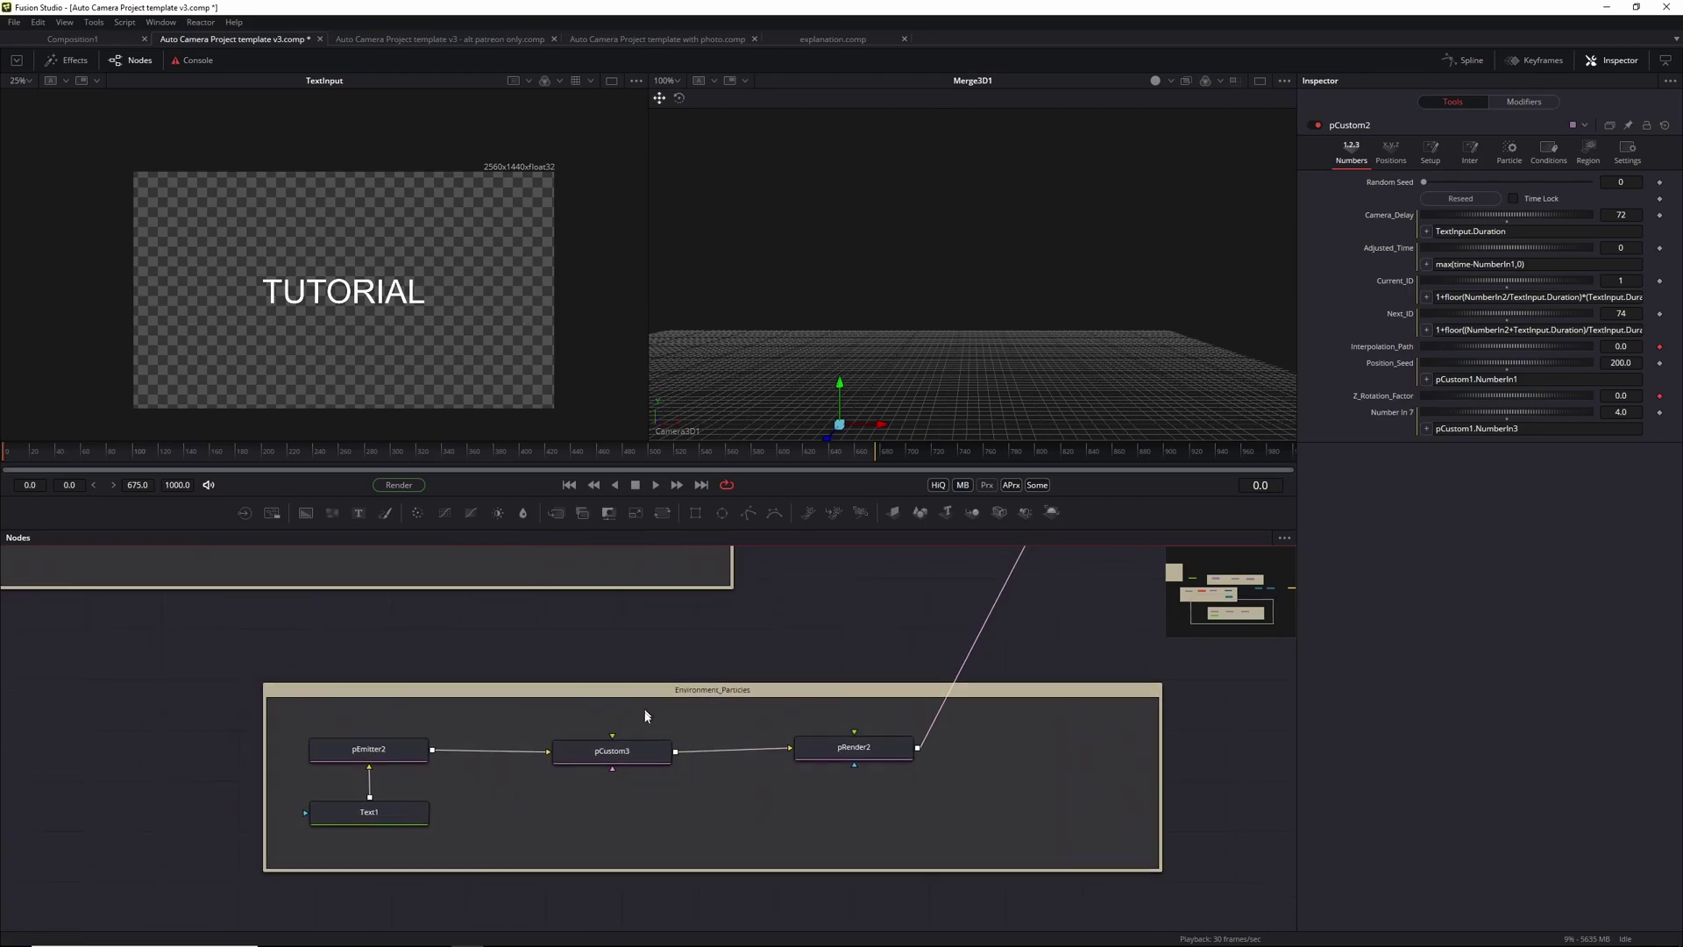
{"action": "left_click", "coordinate": [408, 751]}
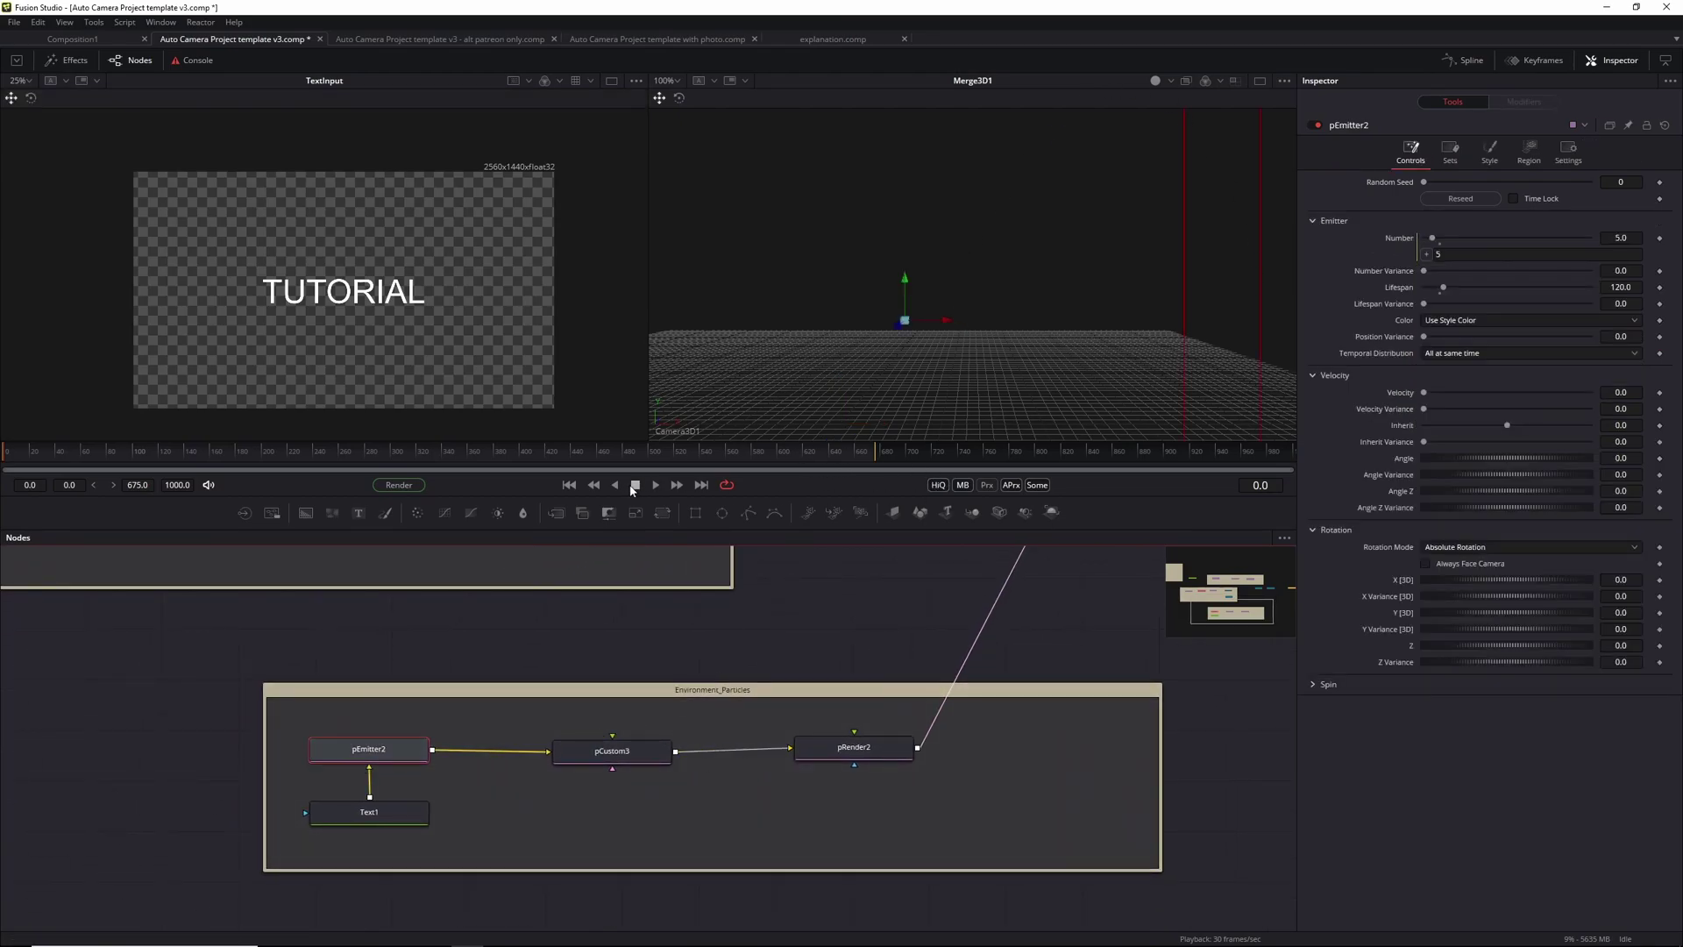
{"action": "left_click", "coordinate": [661, 484]}
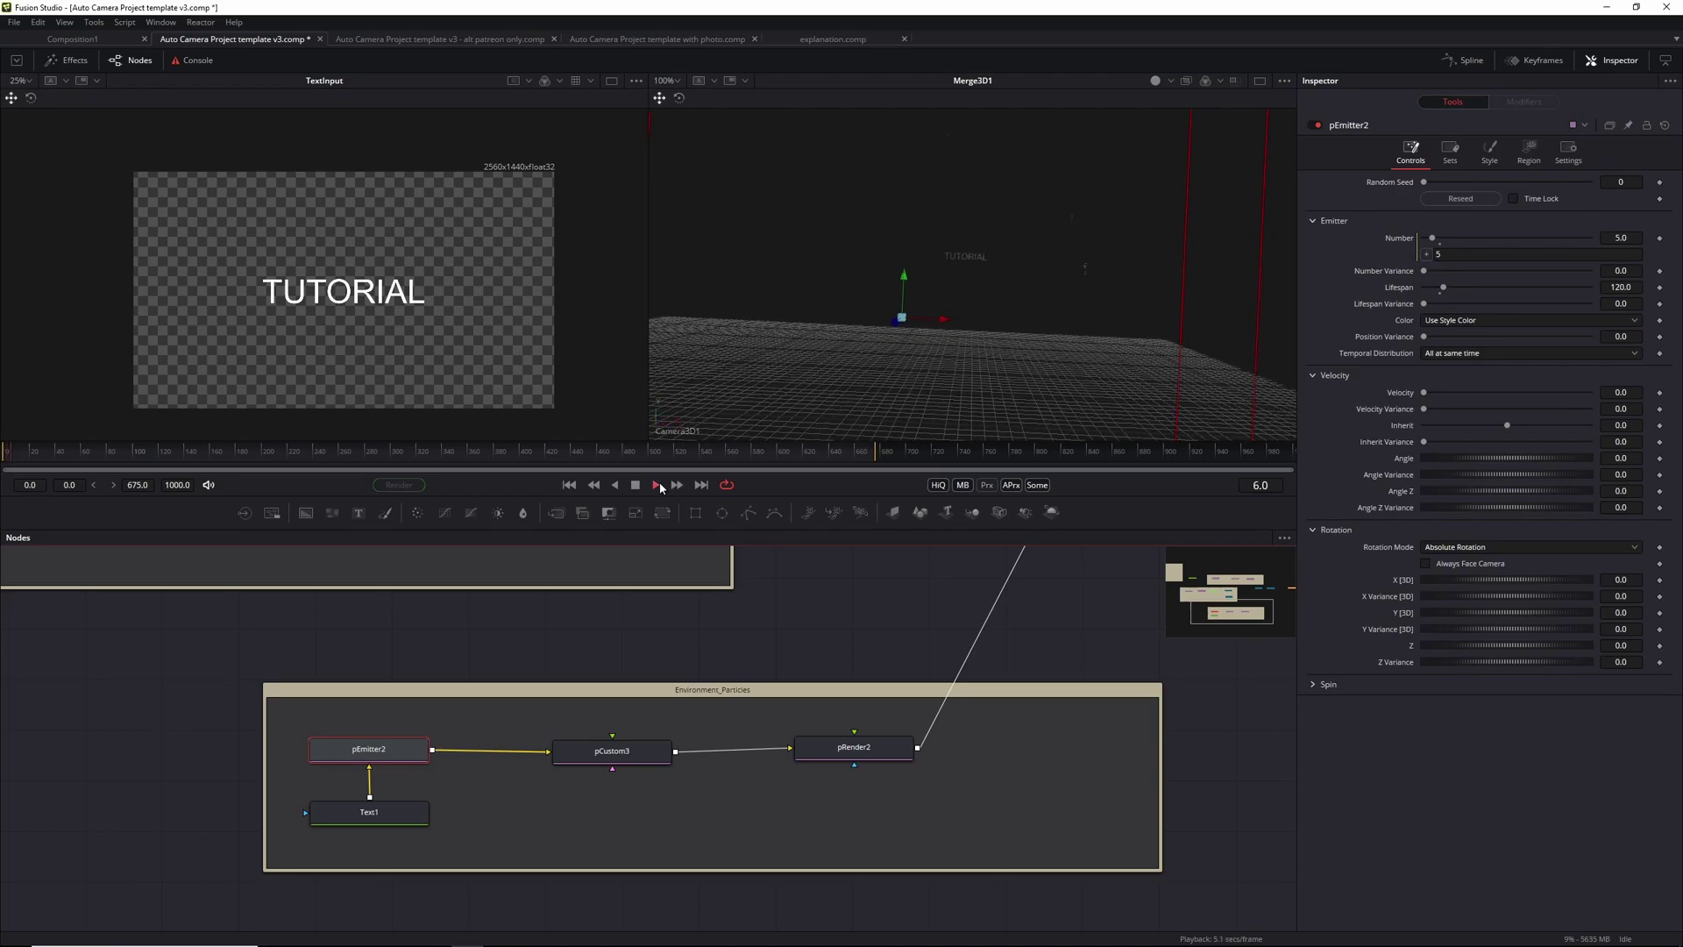
Step: Switch the viewer to a Perspective camera and orbit around the environment particles during playback
{"action": "right_click", "coordinate": [673, 428]}
{"action": "left_click", "coordinate": [728, 465]}
{"action": "left_click_drag", "start_coordinate": [1007, 355], "coordinate": [940, 738]}
{"action": "key", "text": "space"}
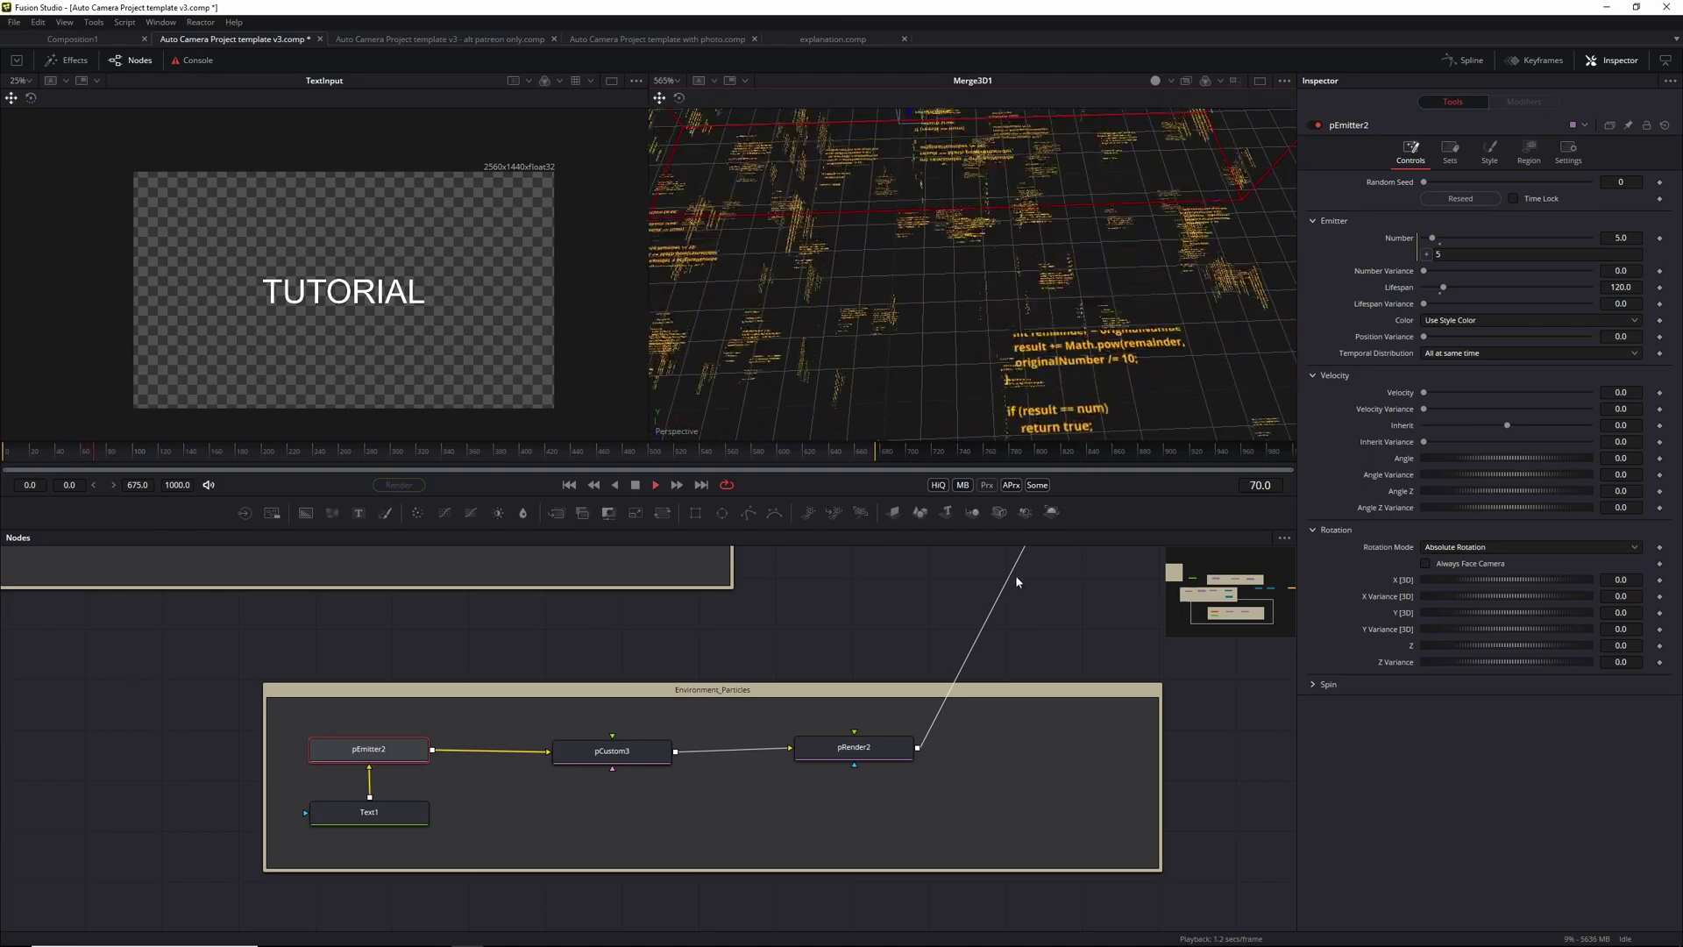
{"action": "key", "text": "space"}
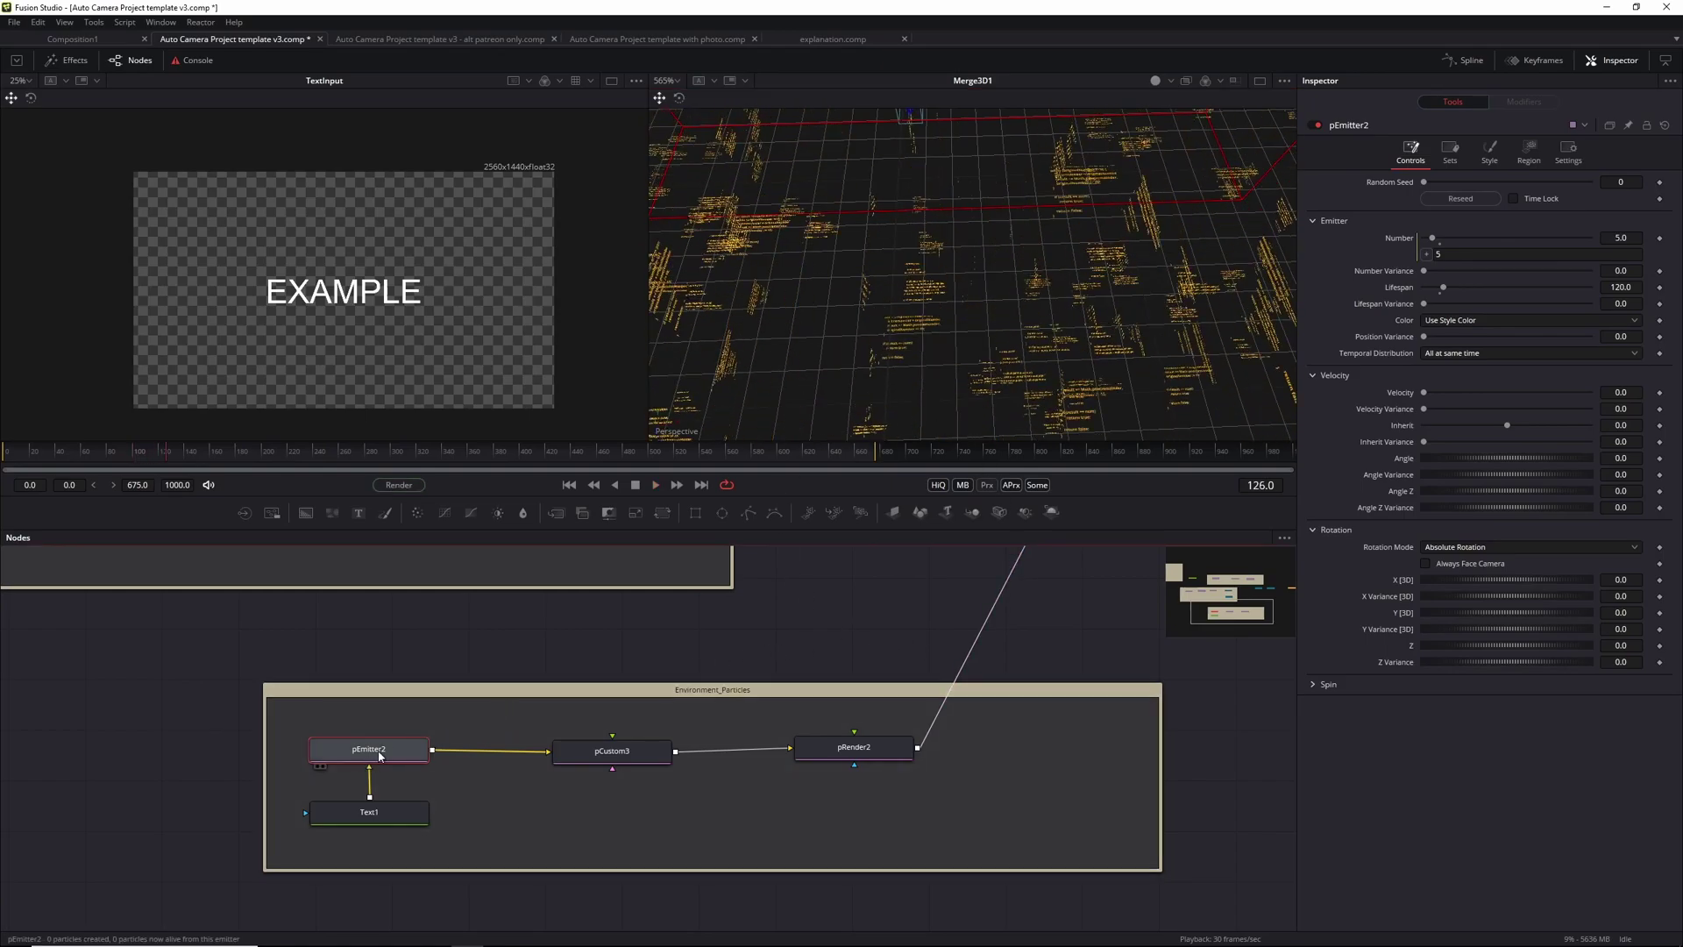
Step: Show Text1's 'public class Armstrong' code render in the left viewer and reposition it
{"action": "left_click", "coordinate": [392, 813]}
{"action": "key", "text": "1"}
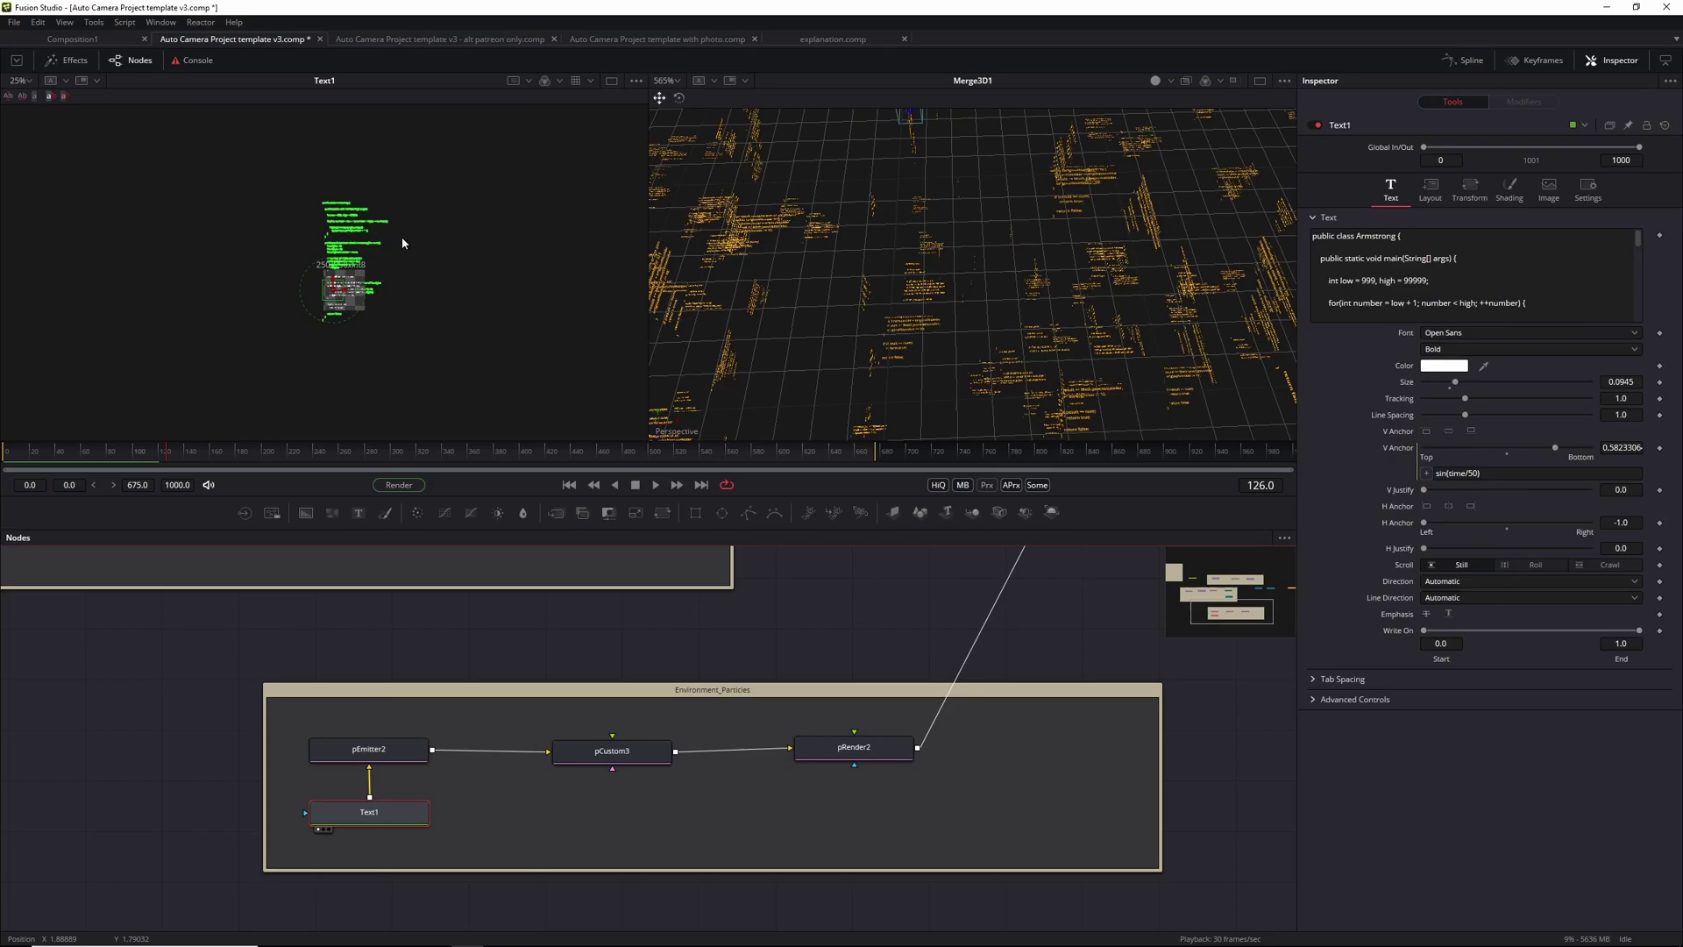
{"action": "scroll", "coordinate": [325, 248], "scroll_direction": "up", "scroll_amount": 4}
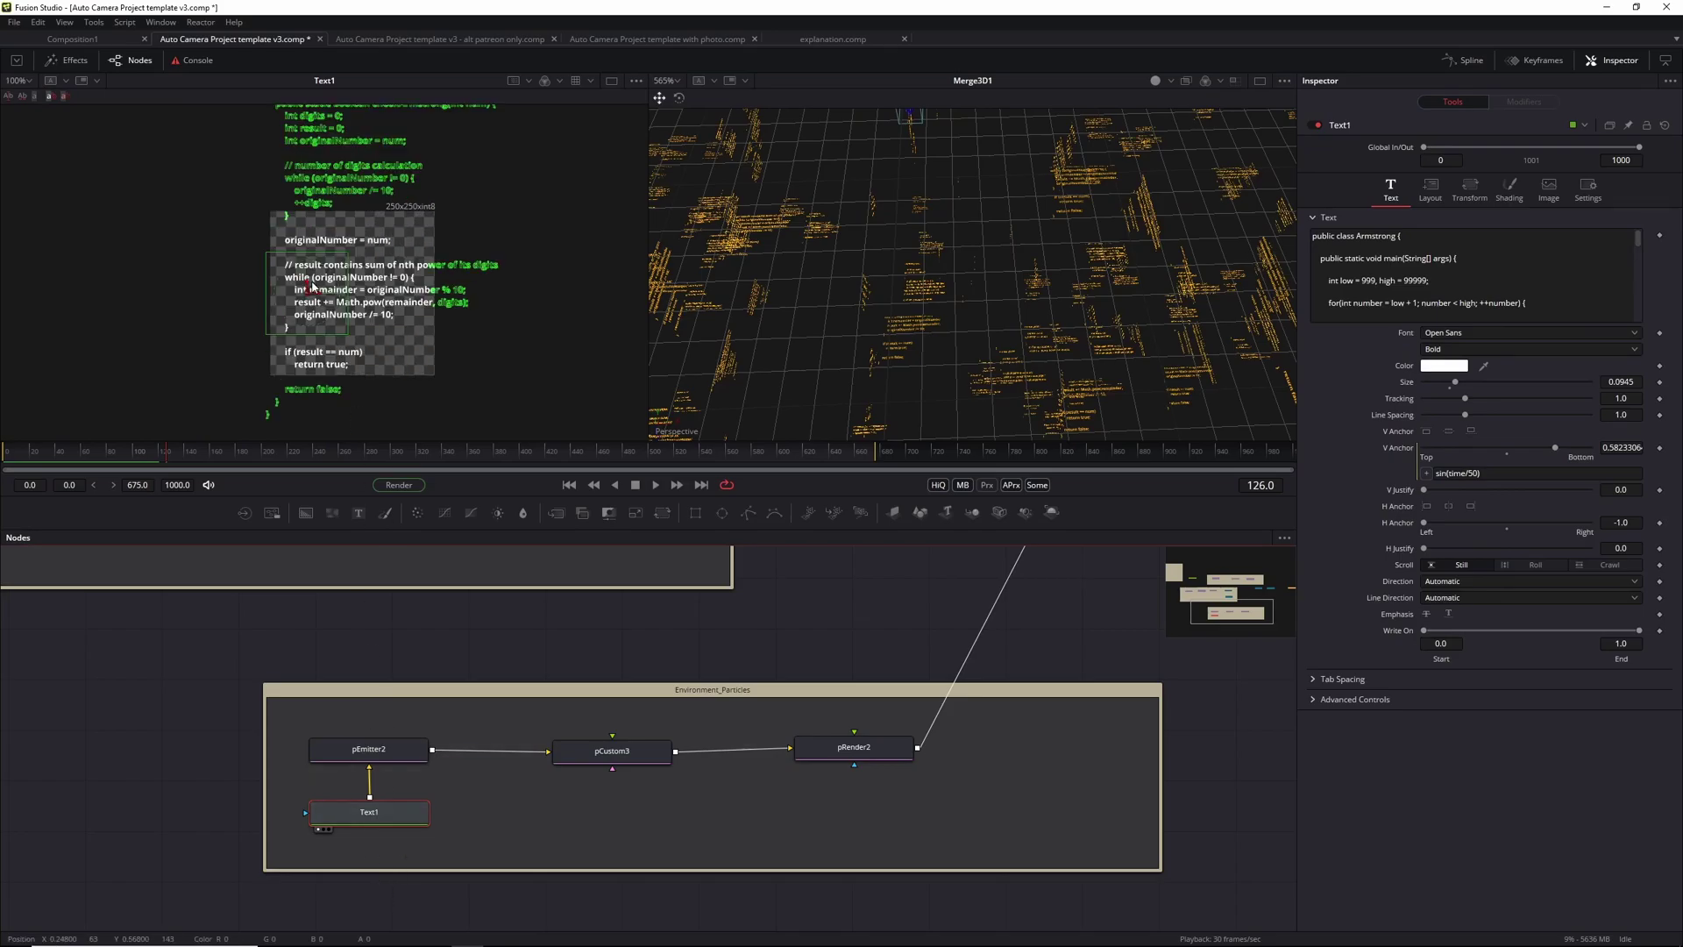
{"action": "scroll", "coordinate": [359, 179], "scroll_direction": "down", "scroll_amount": 4}
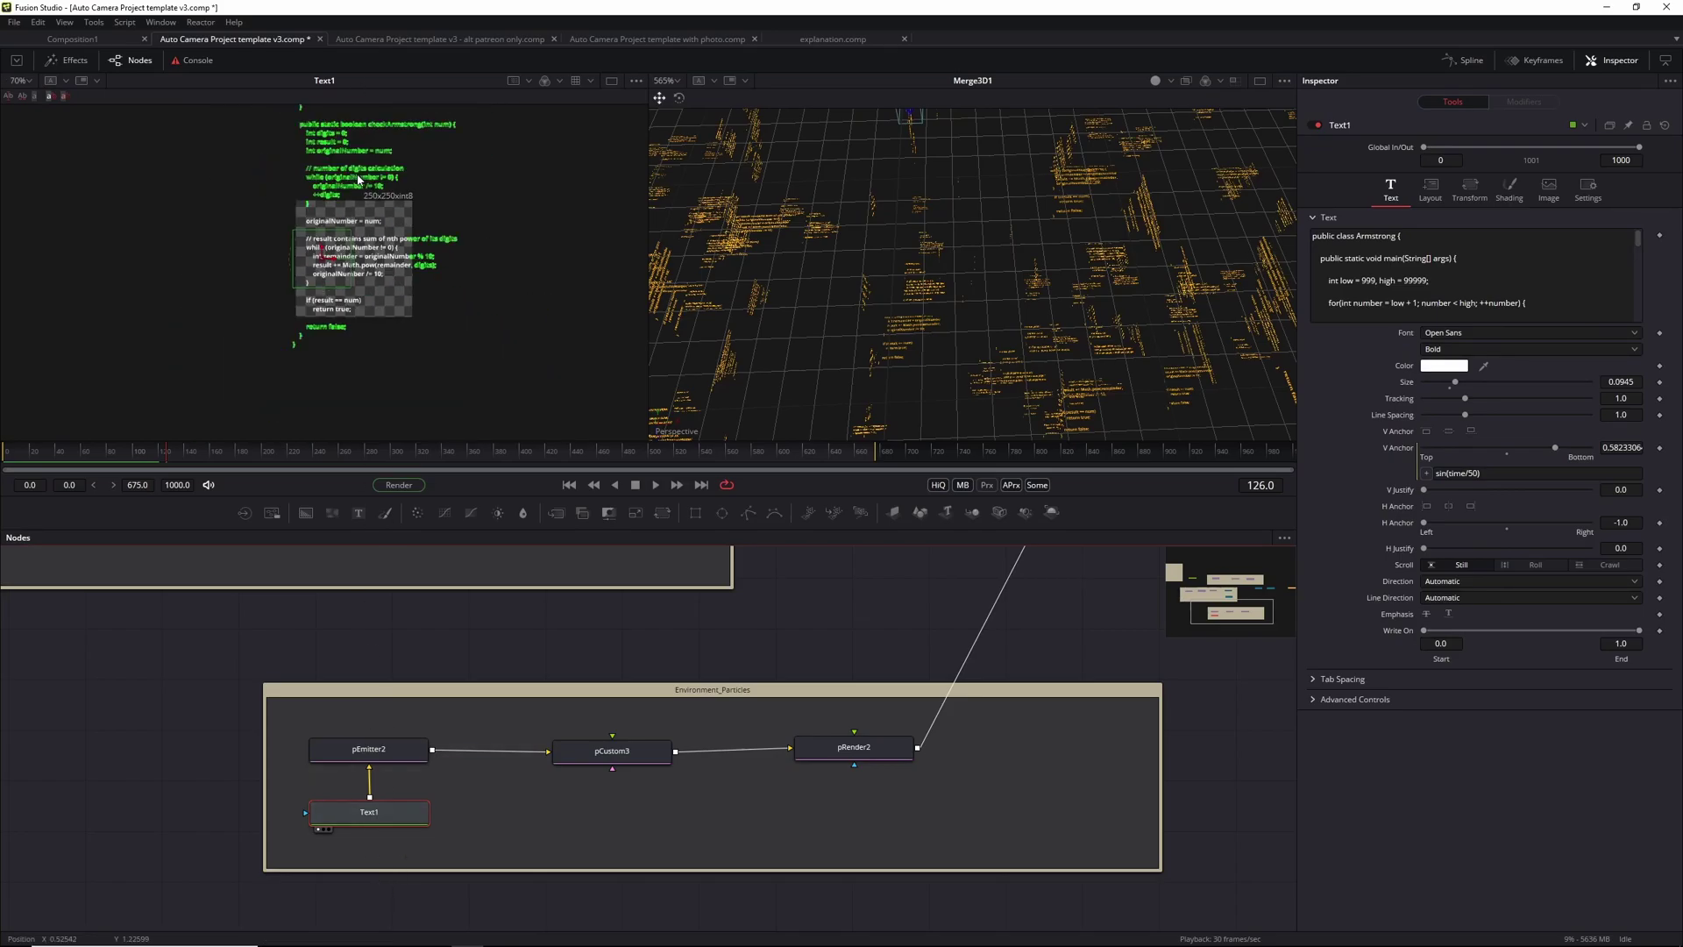
{"action": "left_click_drag", "start_coordinate": [358, 159], "coordinate": [357, 187]}
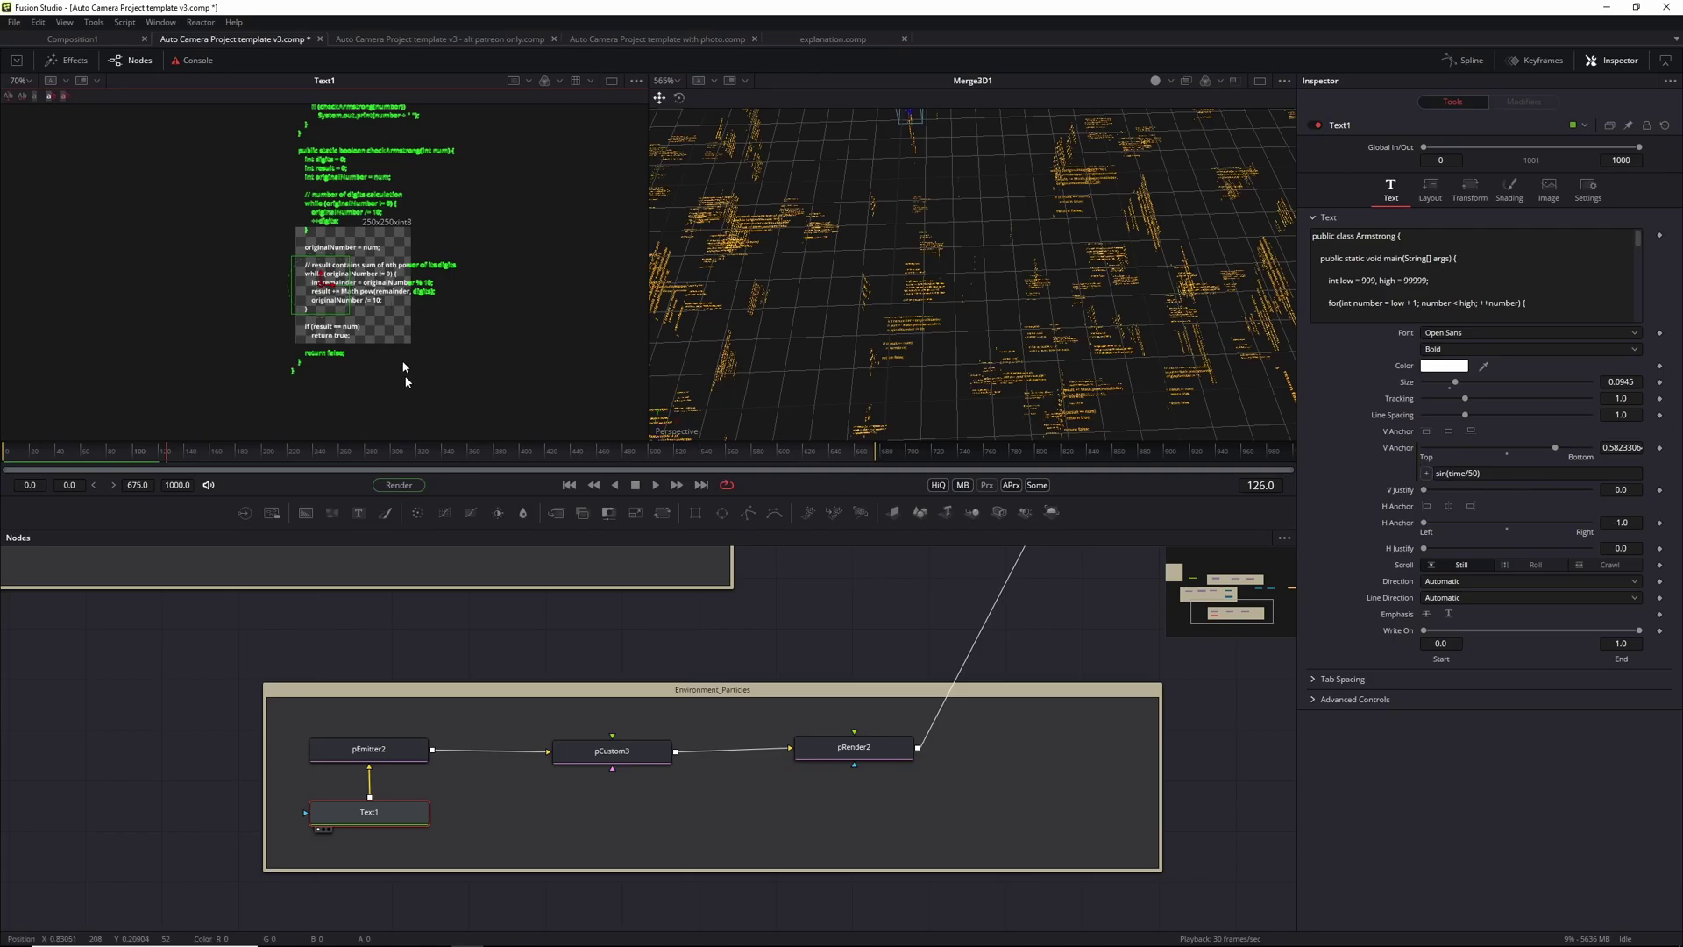
Step: Return to the start frame and bring pEmitter2's emitter settings back up
{"action": "left_click", "coordinate": [569, 485]}
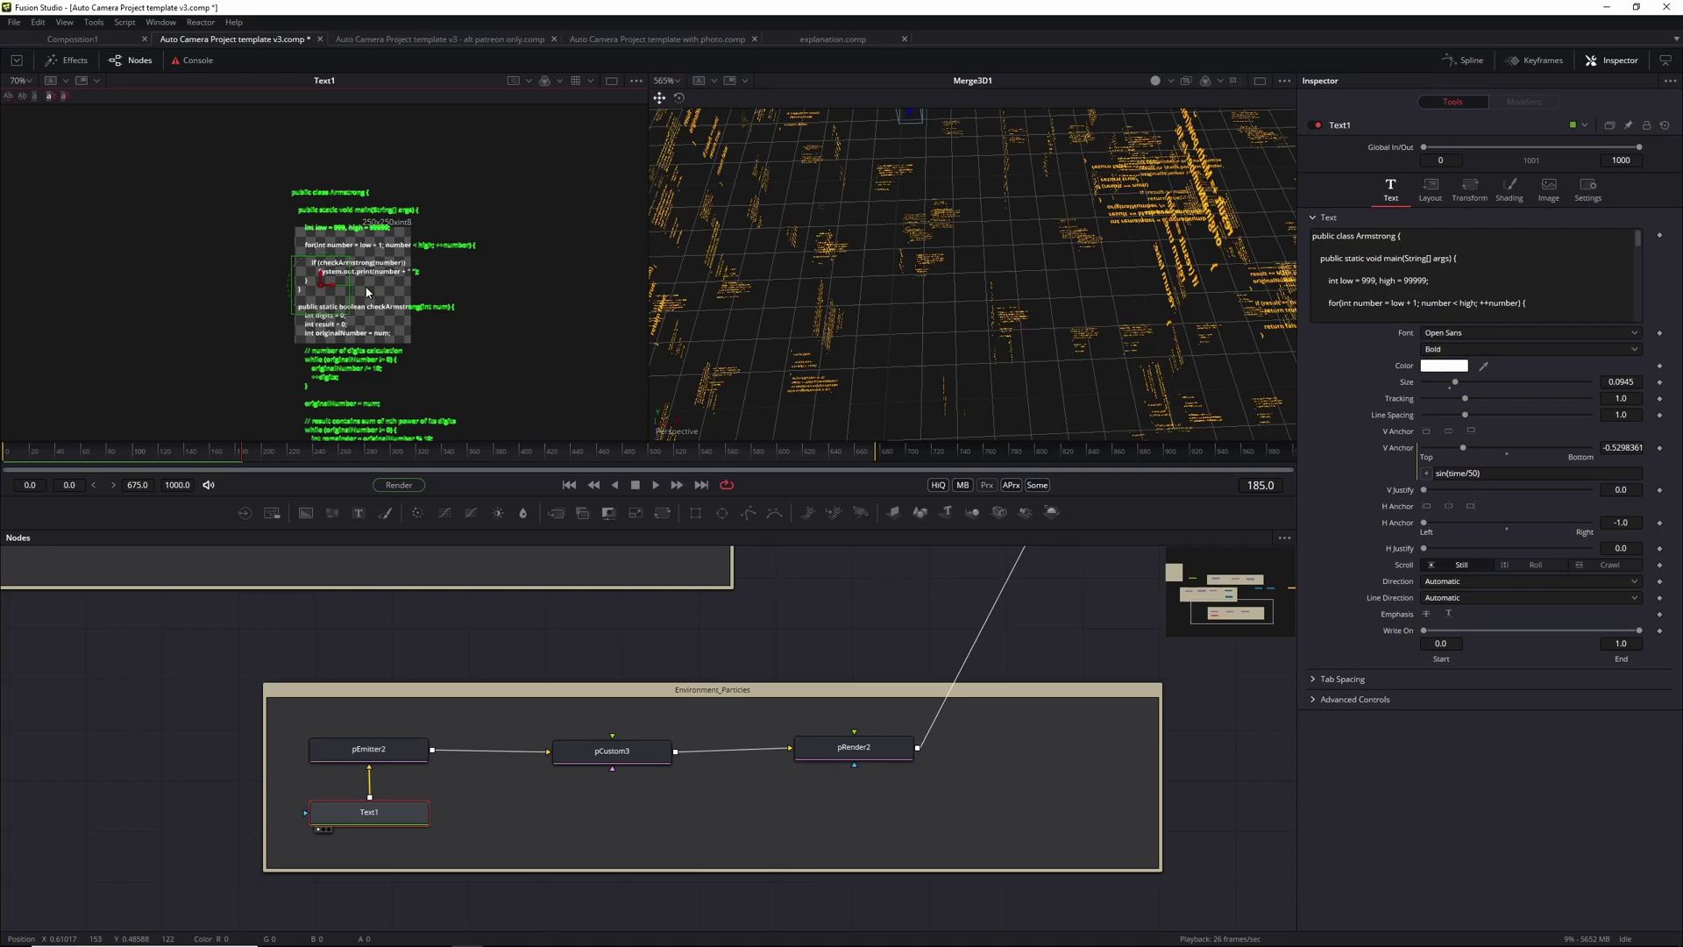
{"action": "left_click", "coordinate": [378, 822]}
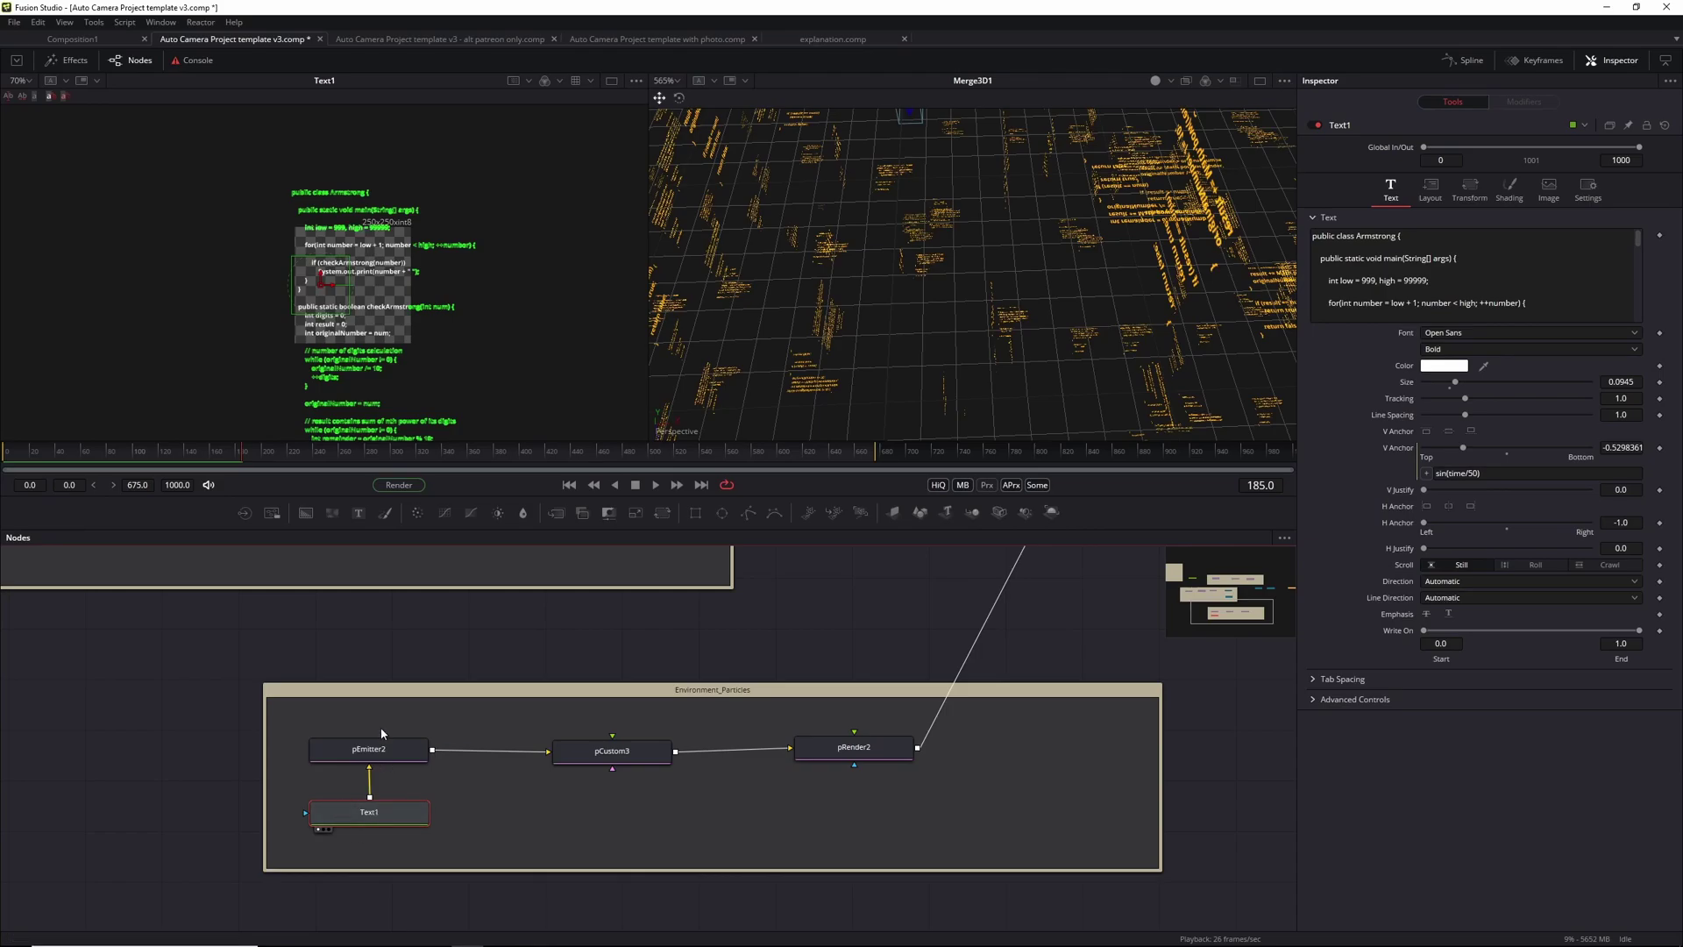
{"action": "left_click", "coordinate": [367, 753]}
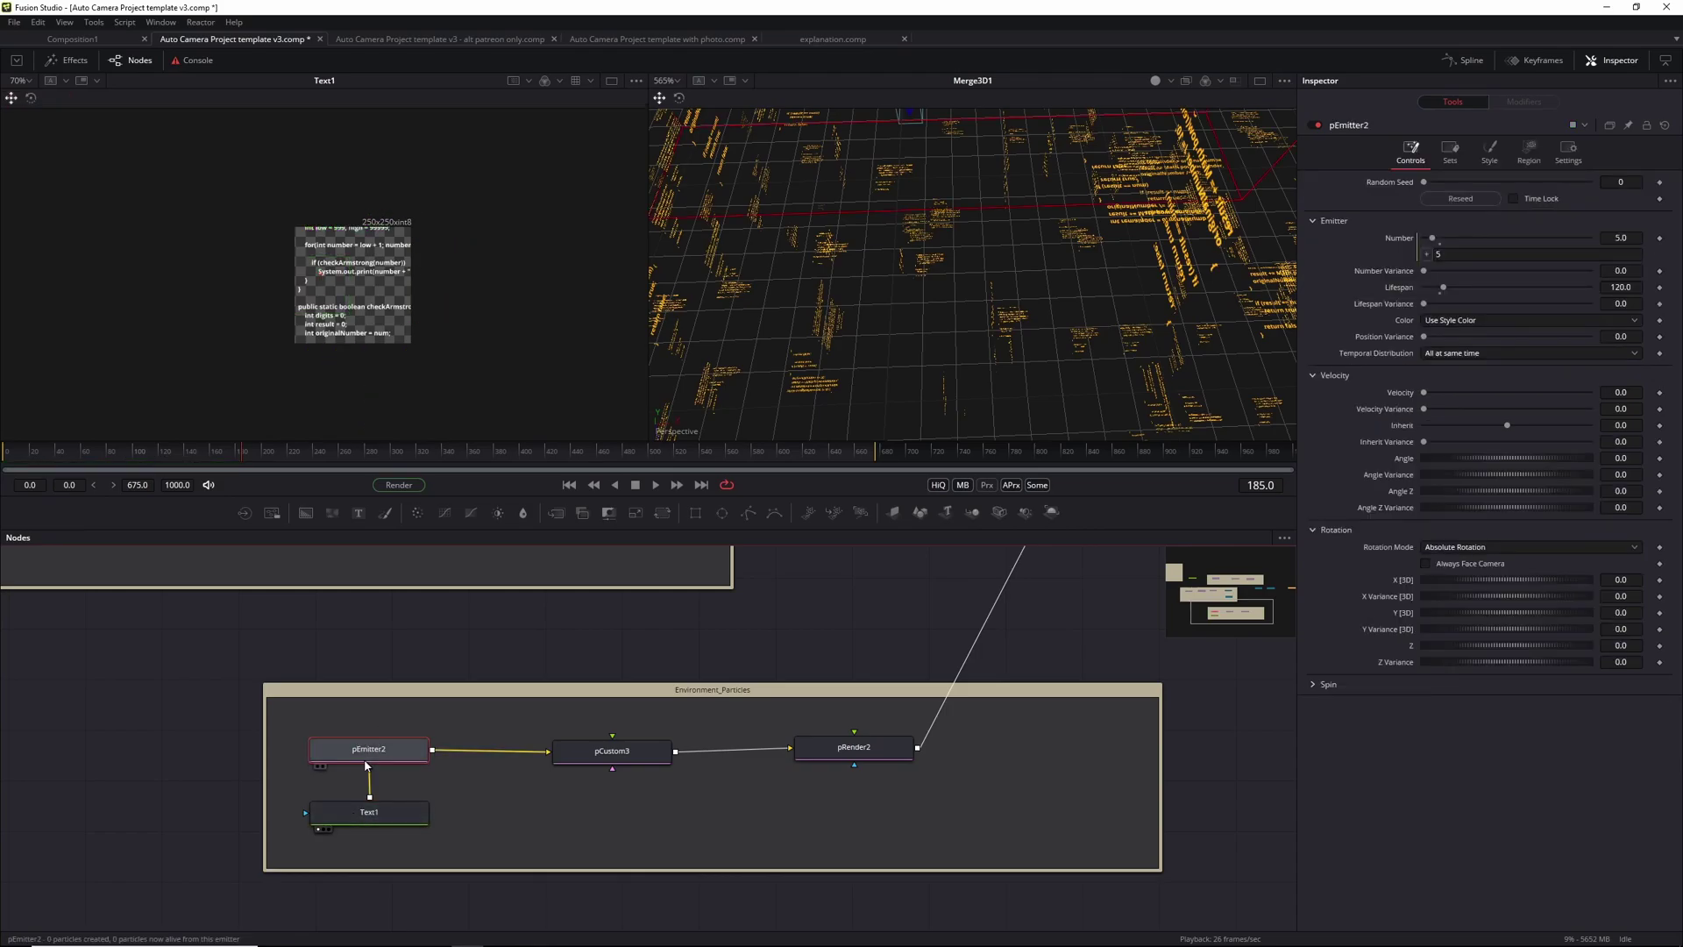
Step: Keep pEmitter2's bitmap style animating by Particle Age, then bring up Text1's text settings
{"action": "left_click", "coordinate": [1489, 151]}
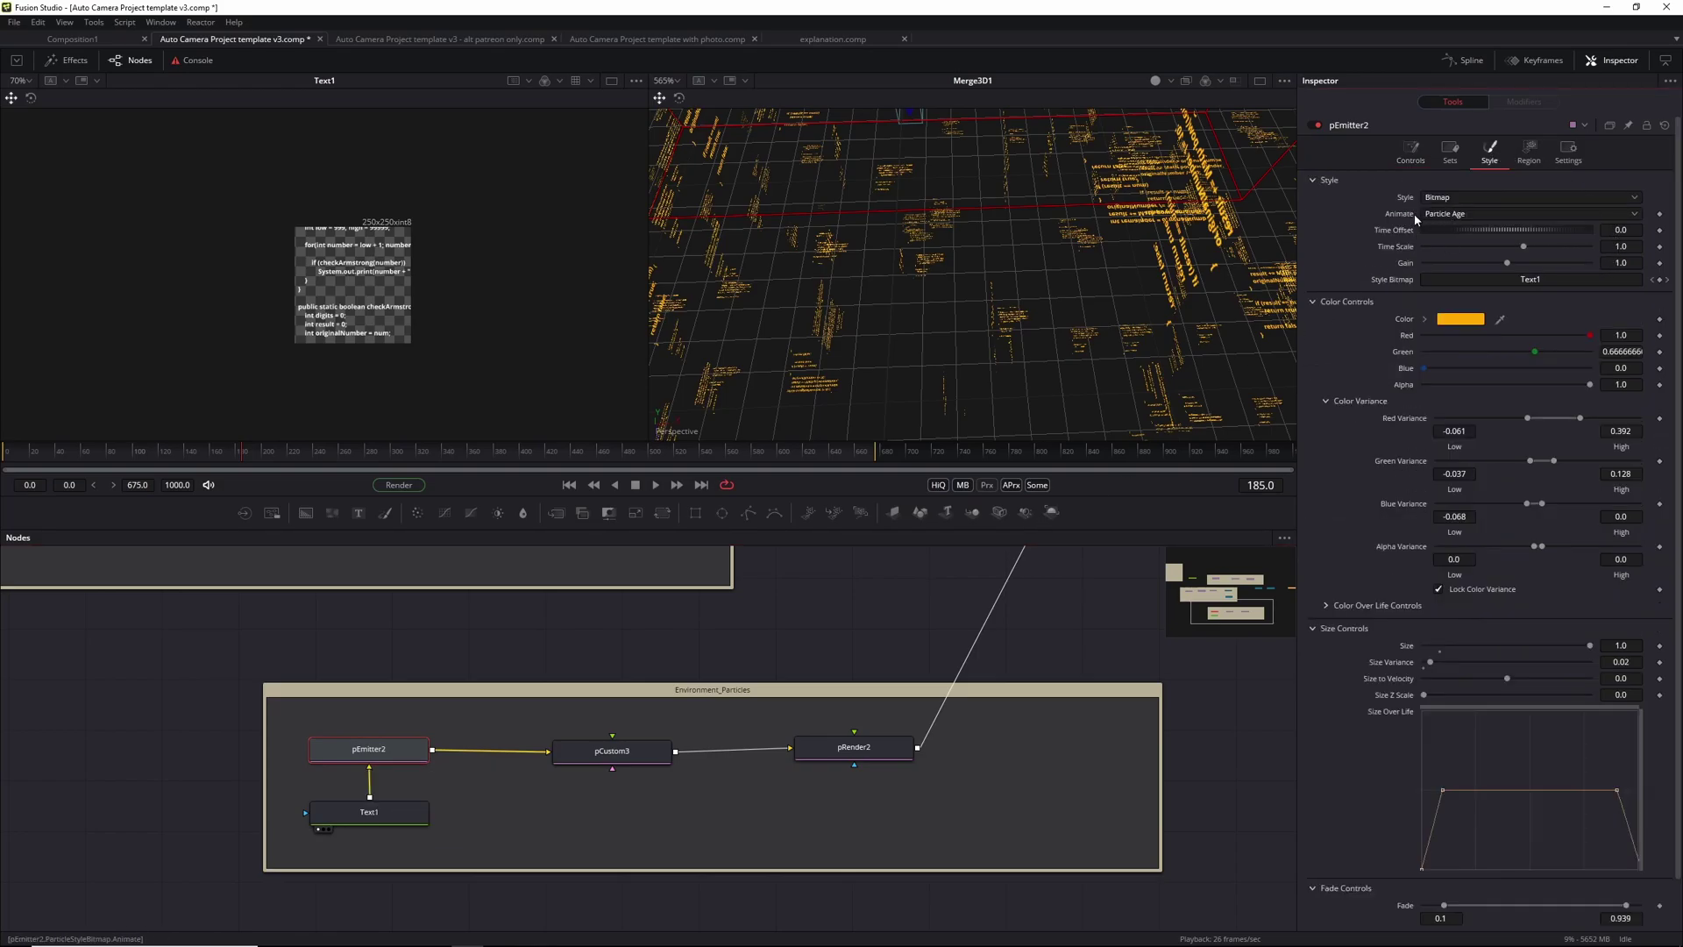
{"action": "left_click", "coordinate": [1478, 213]}
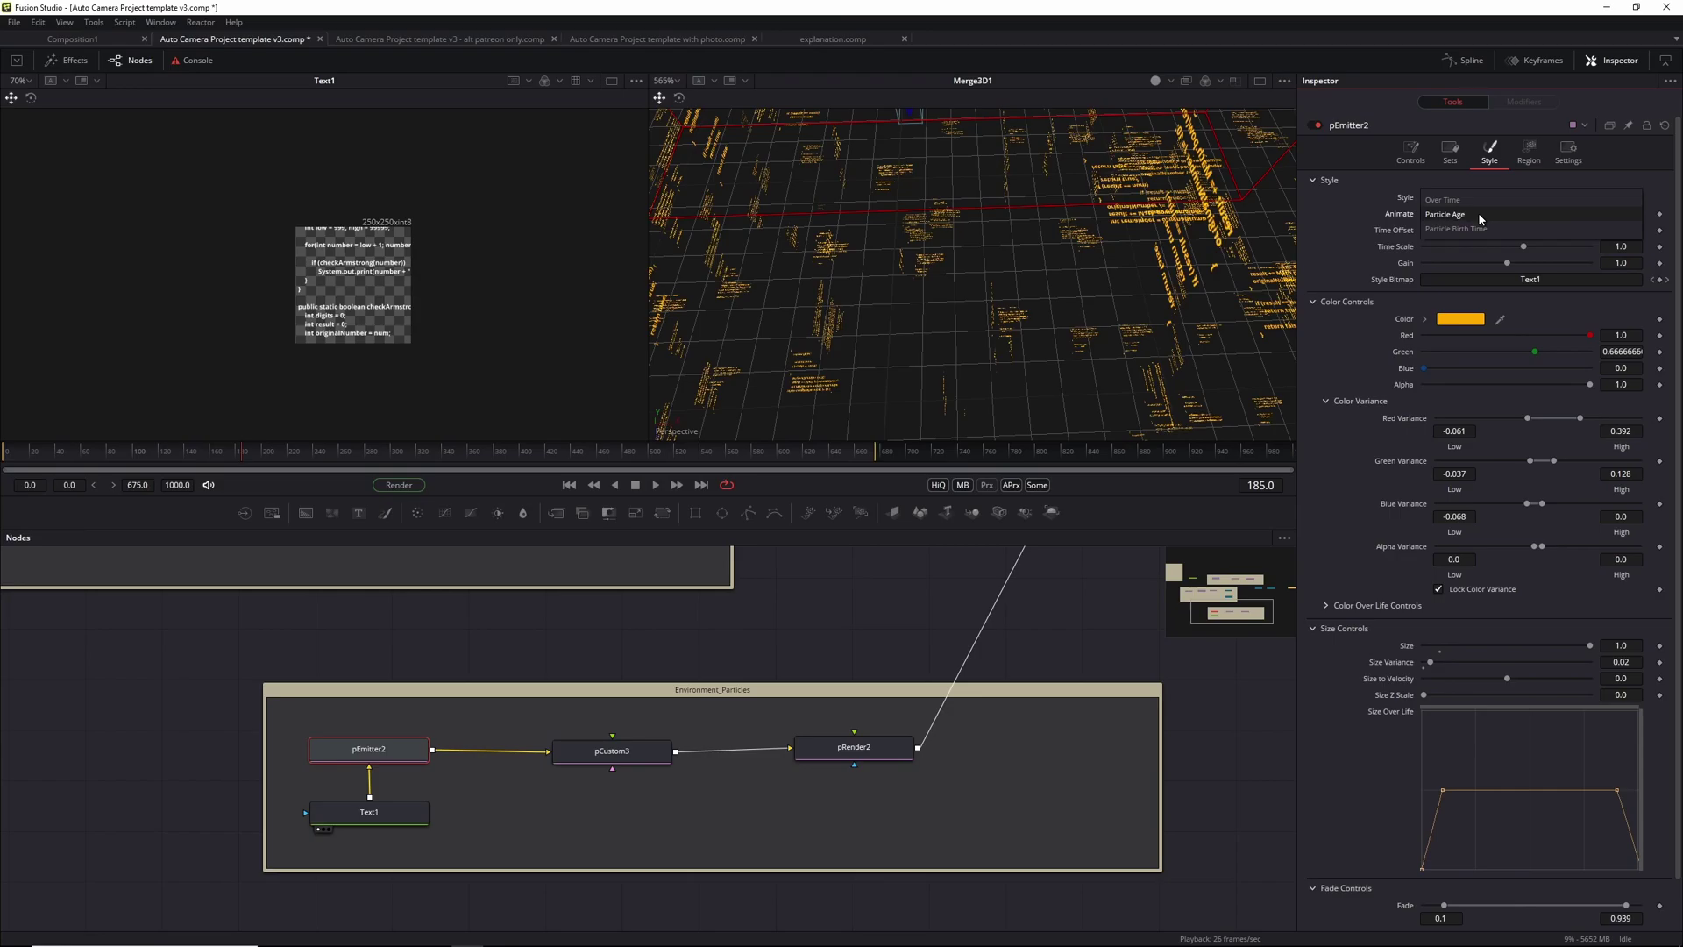
{"action": "left_click", "coordinate": [1478, 213]}
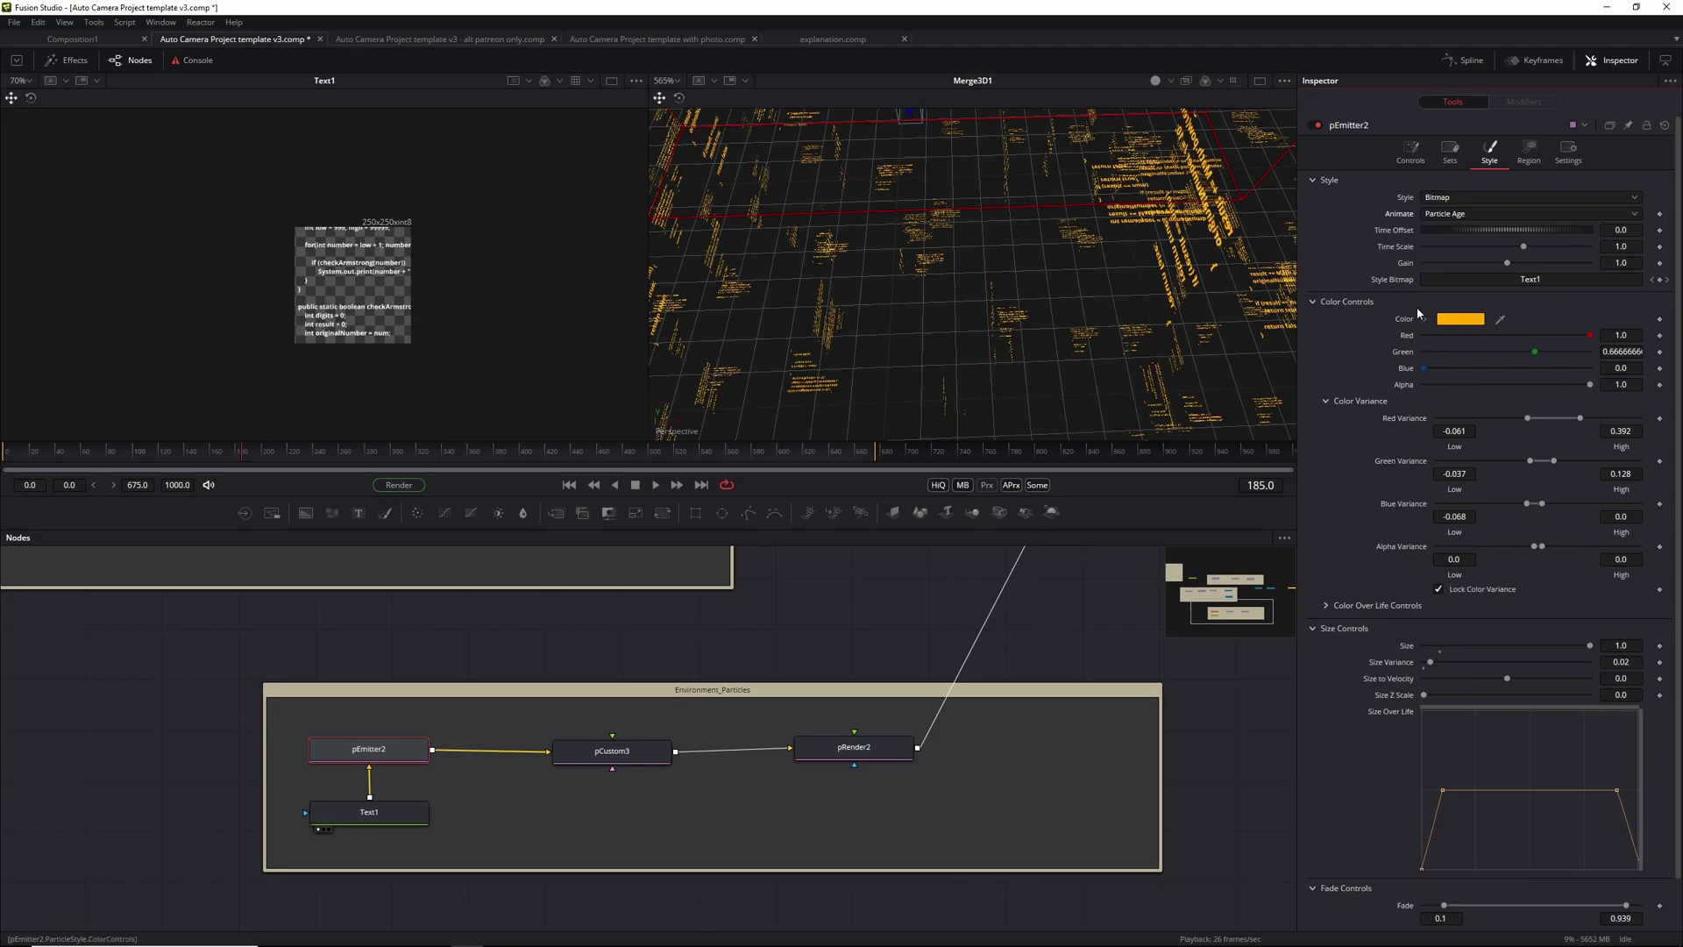
{"action": "left_click", "coordinate": [376, 818]}
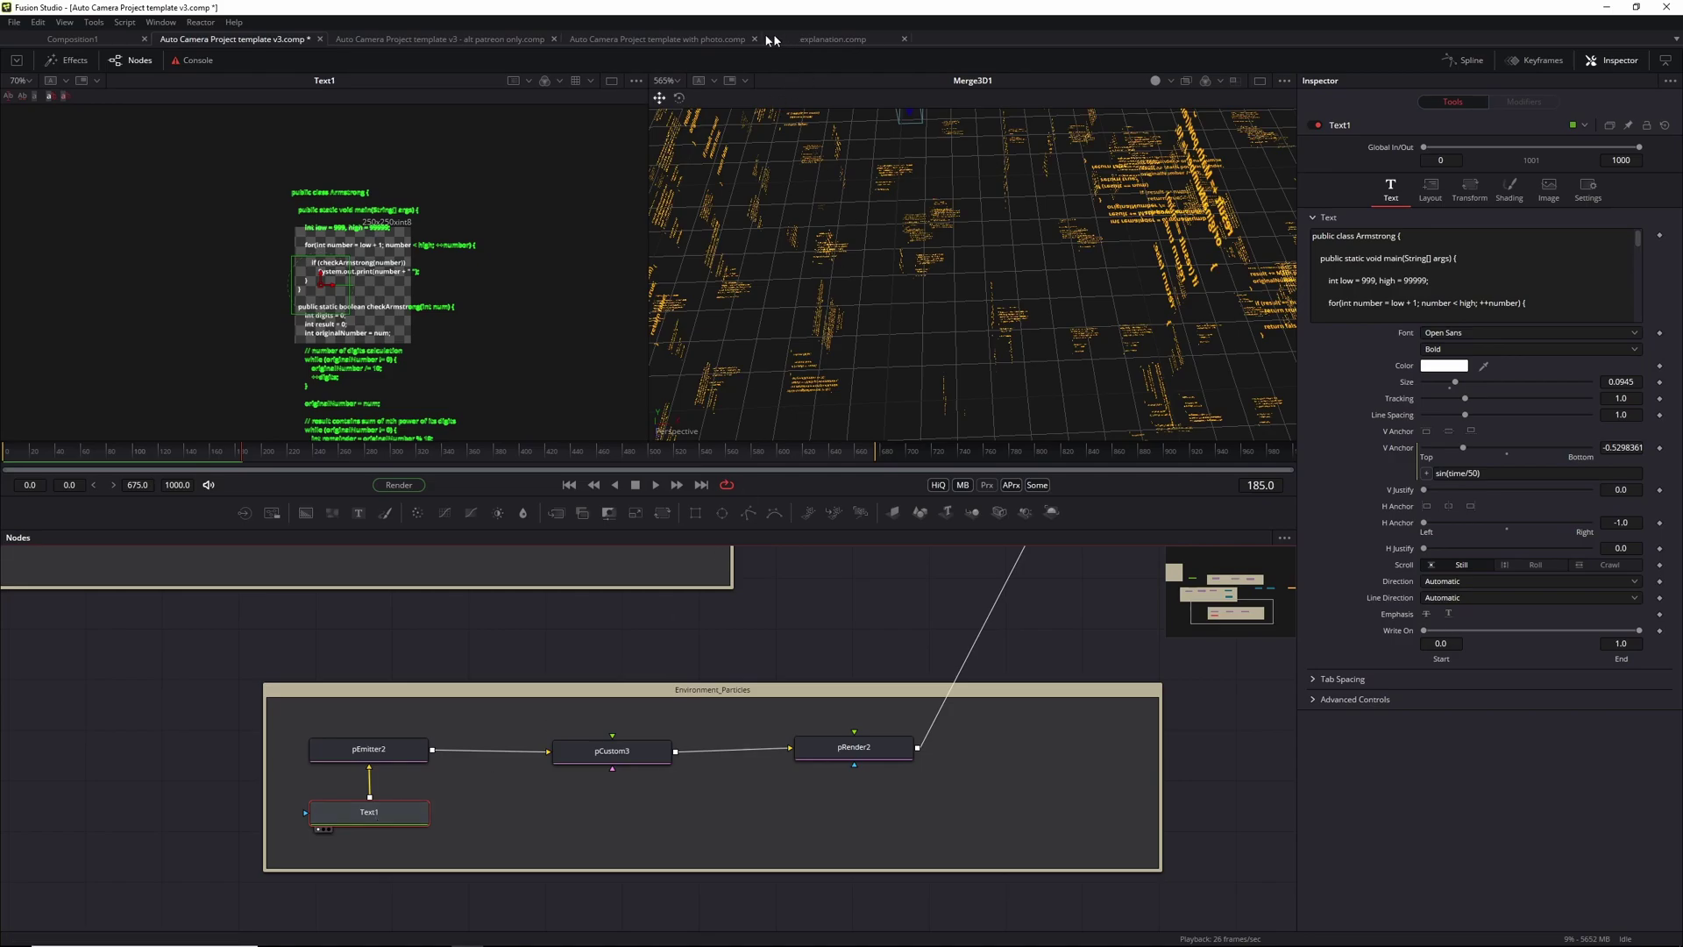
Step: Switch to the 'with photo' template composition and play it briefly from the start
{"action": "left_click", "coordinate": [697, 40]}
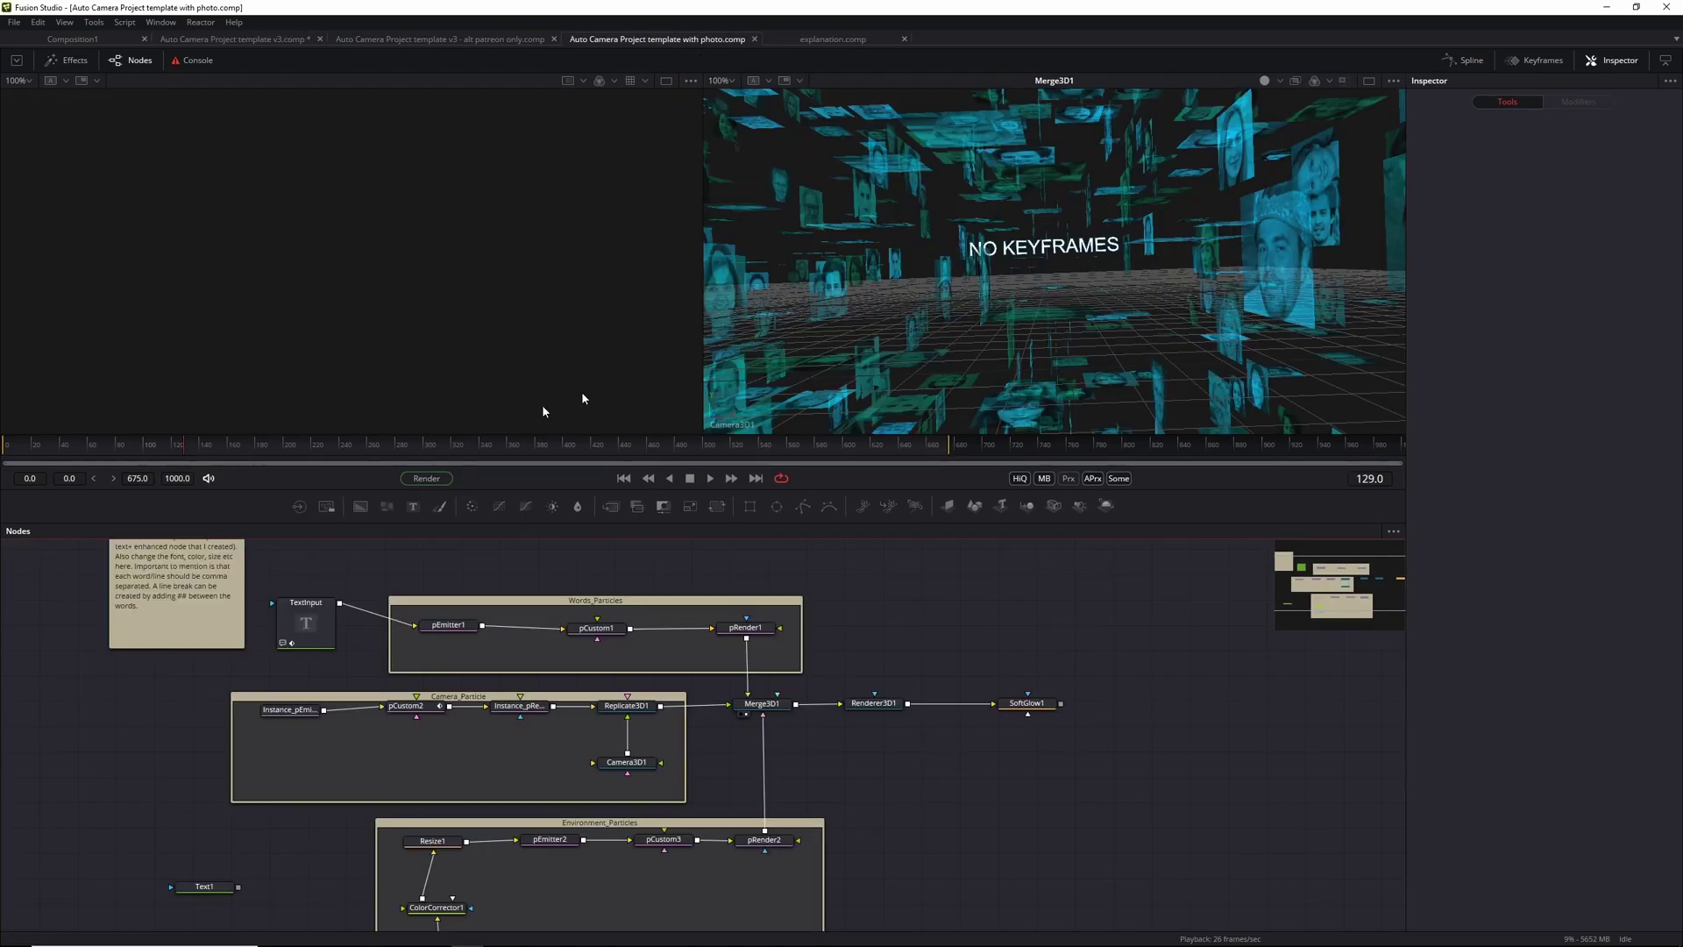
{"action": "left_click", "coordinate": [623, 478]}
{"action": "key", "text": "space"}
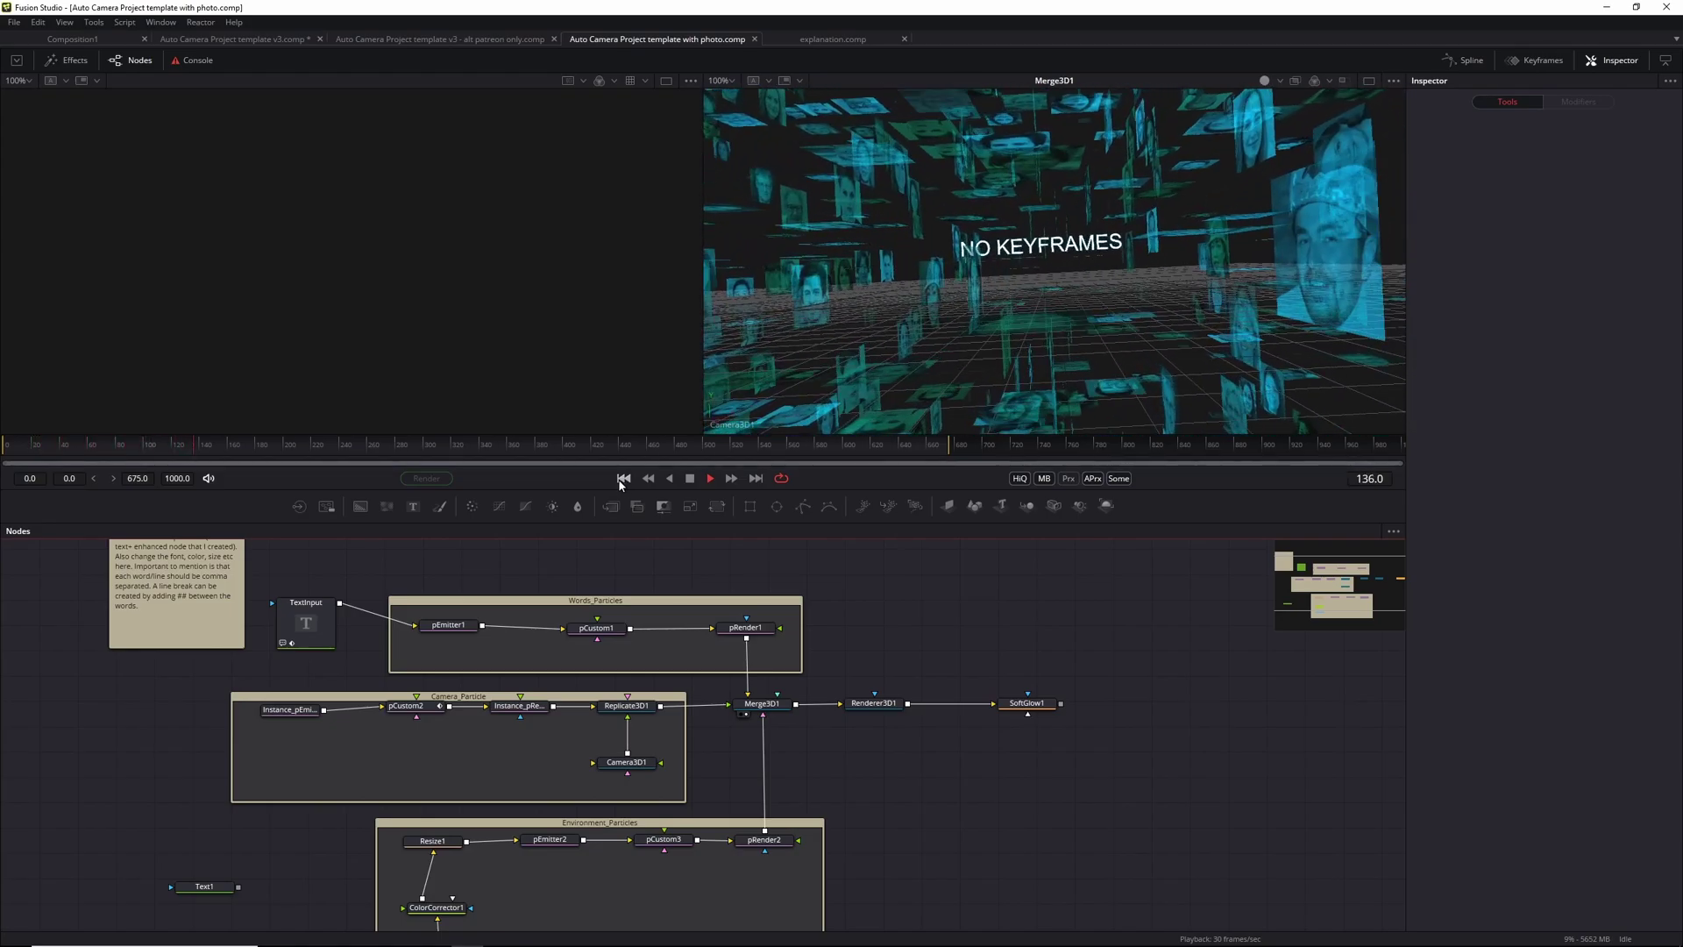
{"action": "key", "text": "space"}
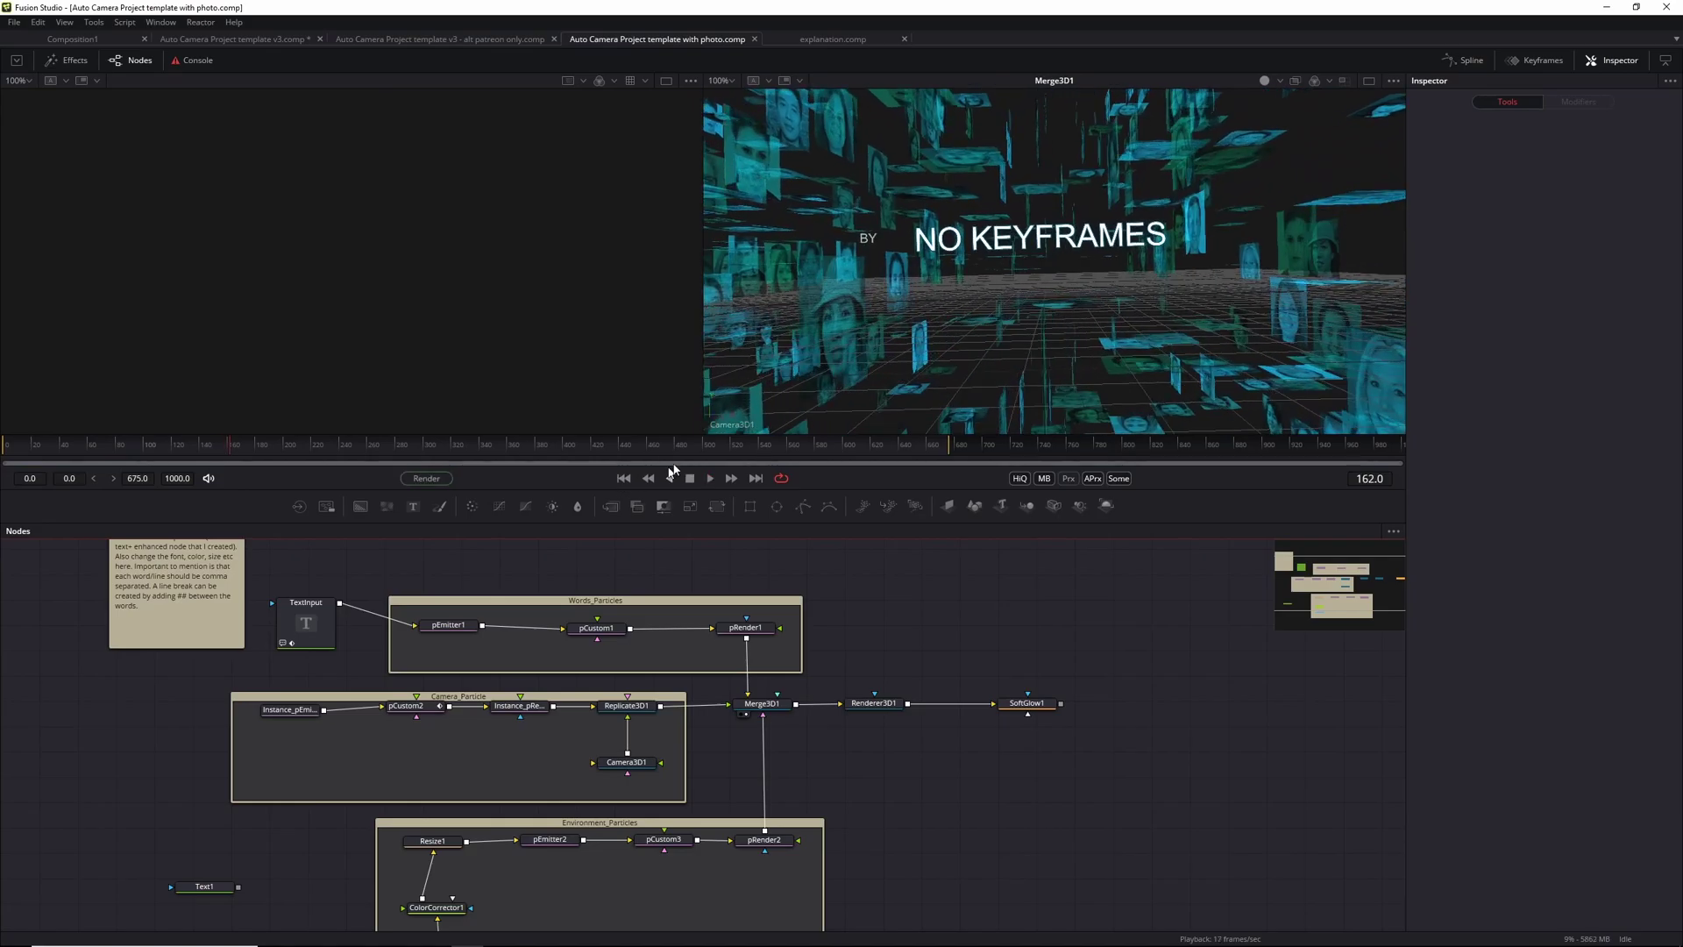
Step: View the photo#.jpg Loader fitted and playing, then show the greyscale ColorCorrector1 output
{"action": "left_click_drag", "start_coordinate": [994, 820], "coordinate": [1048, 725]}
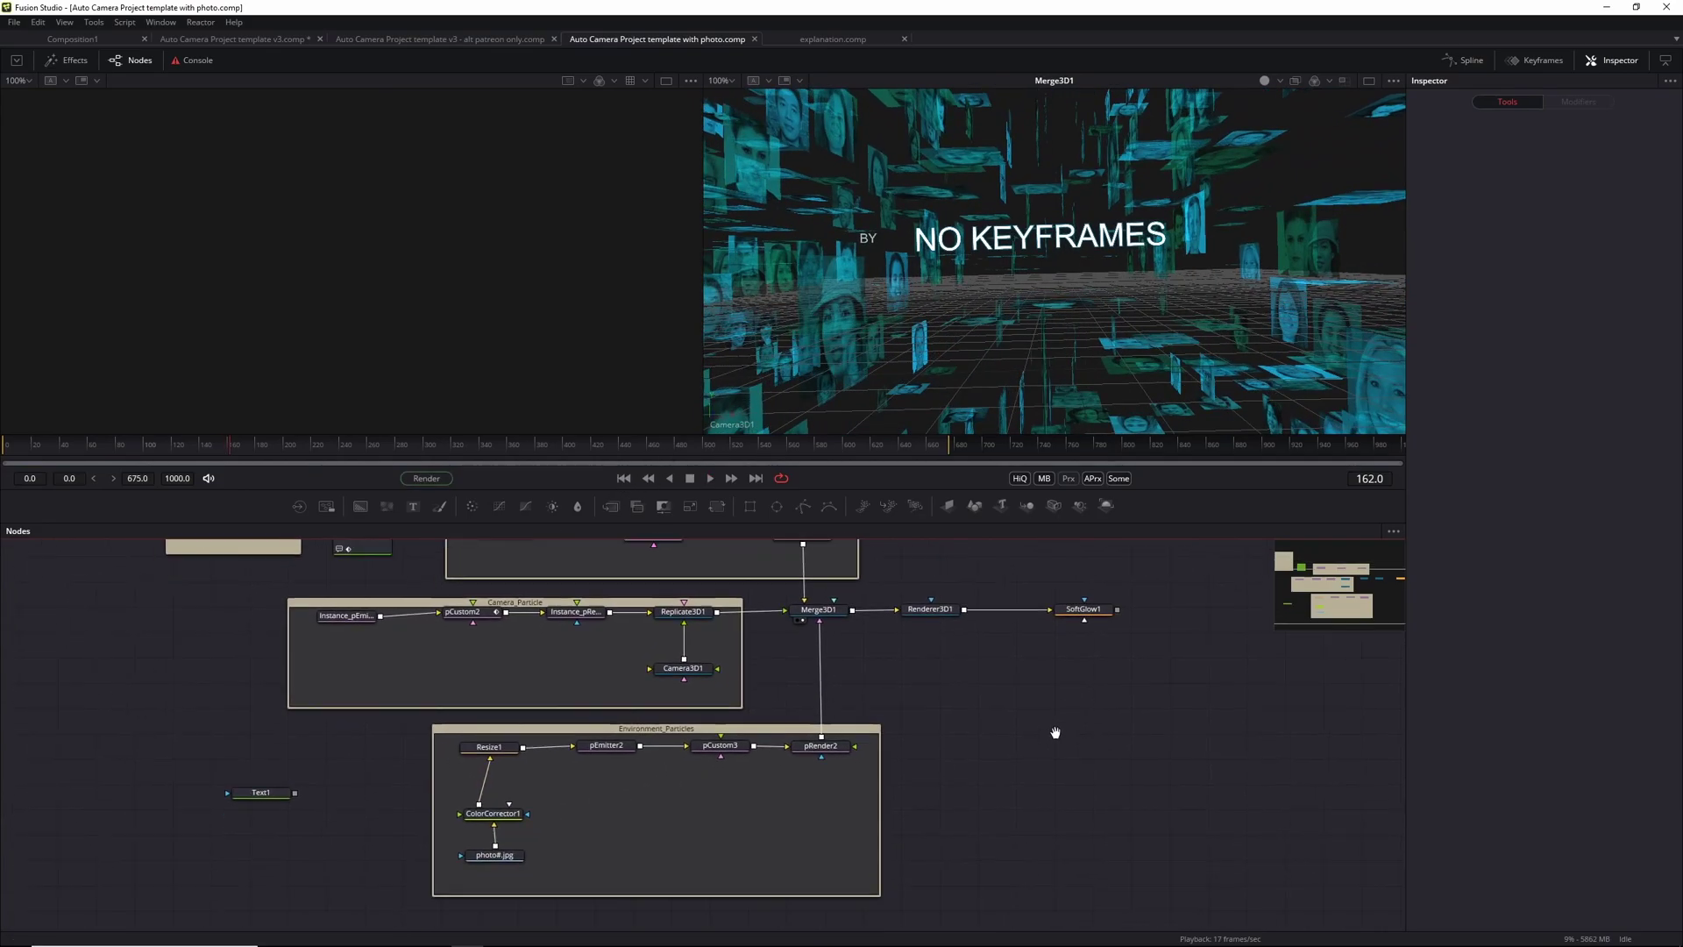
{"action": "left_click", "coordinate": [487, 855]}
{"action": "key", "text": "1"}
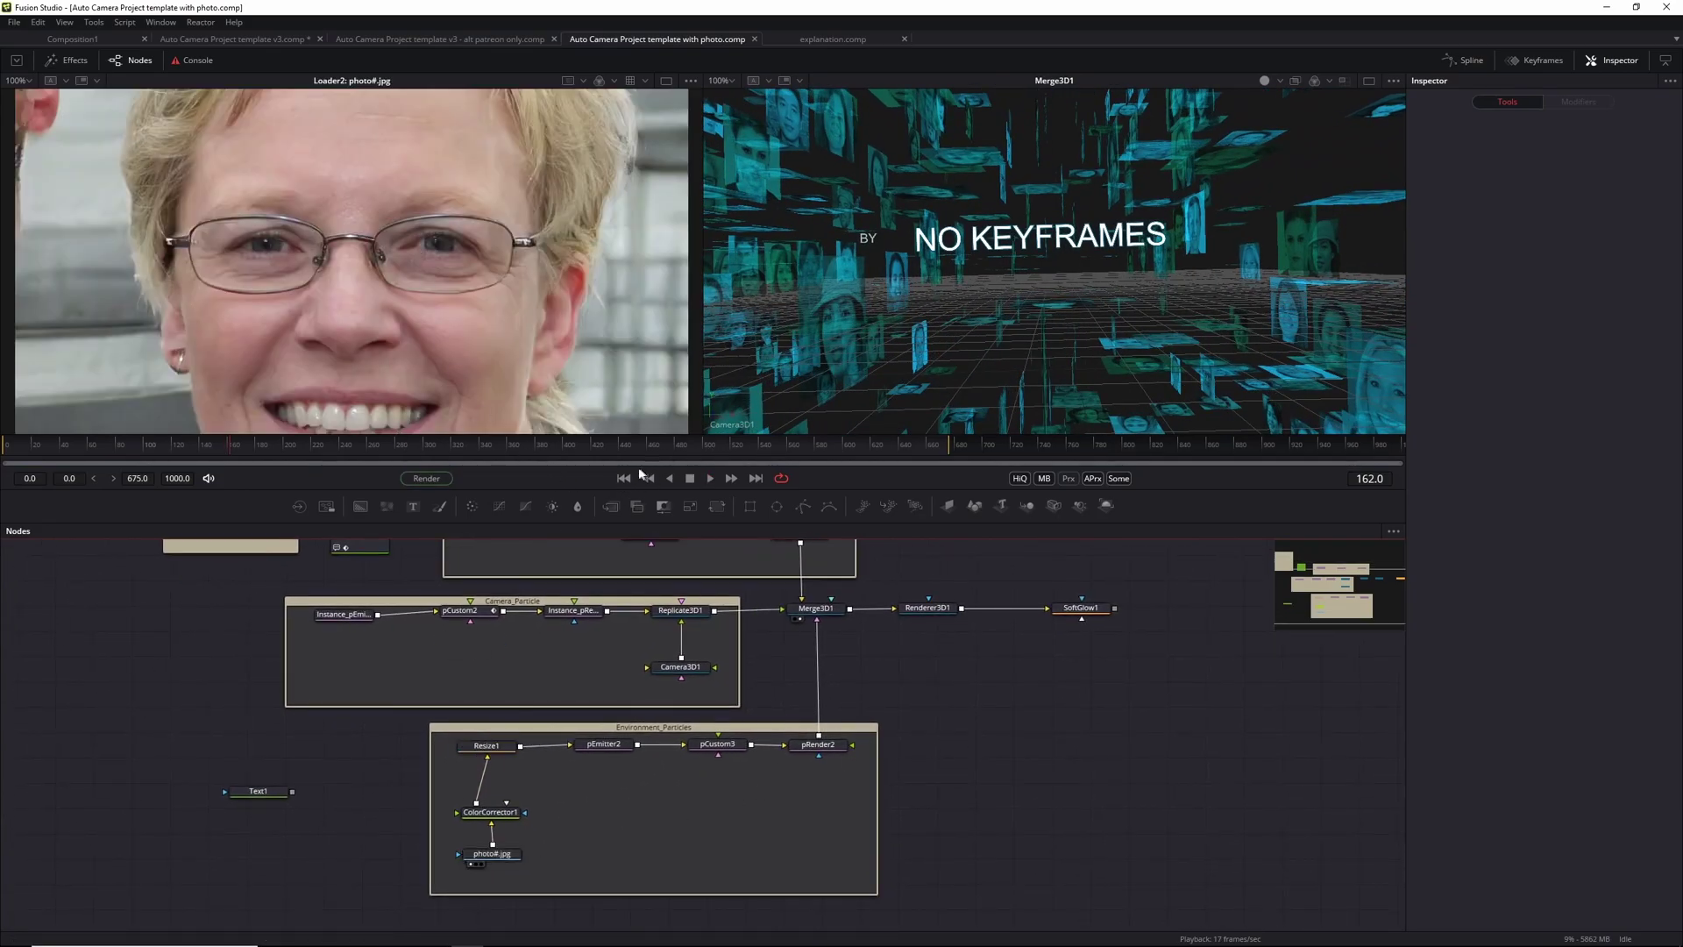
{"action": "left_click", "coordinate": [624, 478]}
{"action": "key", "text": "ctrl+f"}
{"action": "key", "text": "space"}
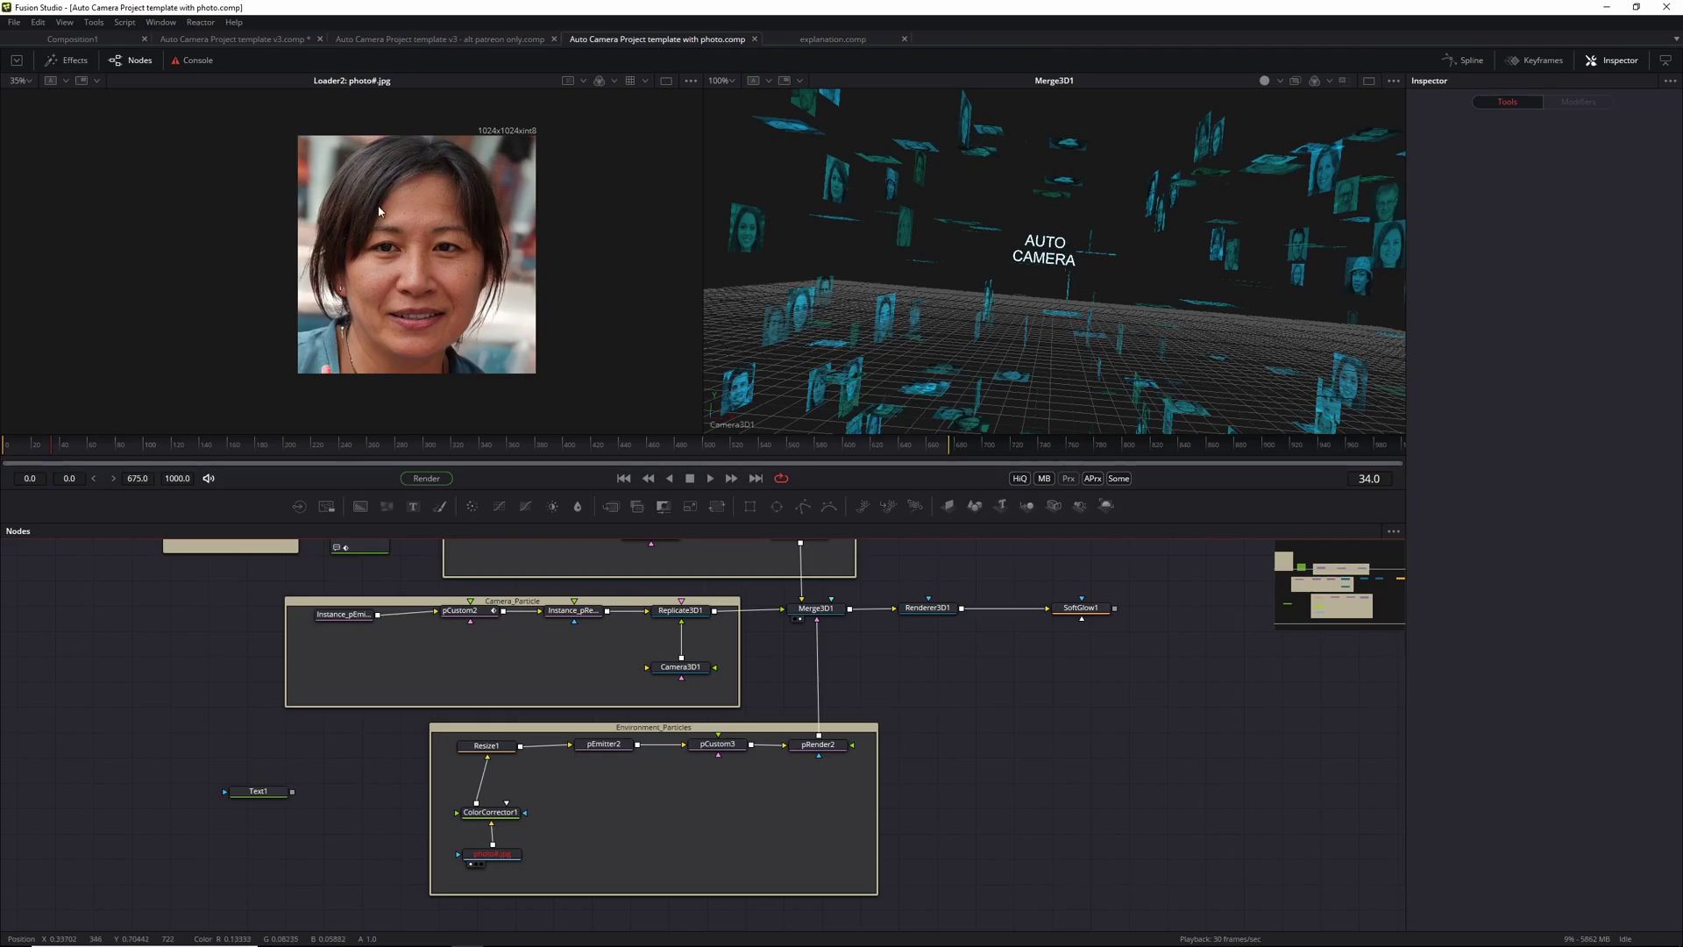
{"action": "left_click", "coordinate": [490, 811]}
{"action": "key", "text": "1"}
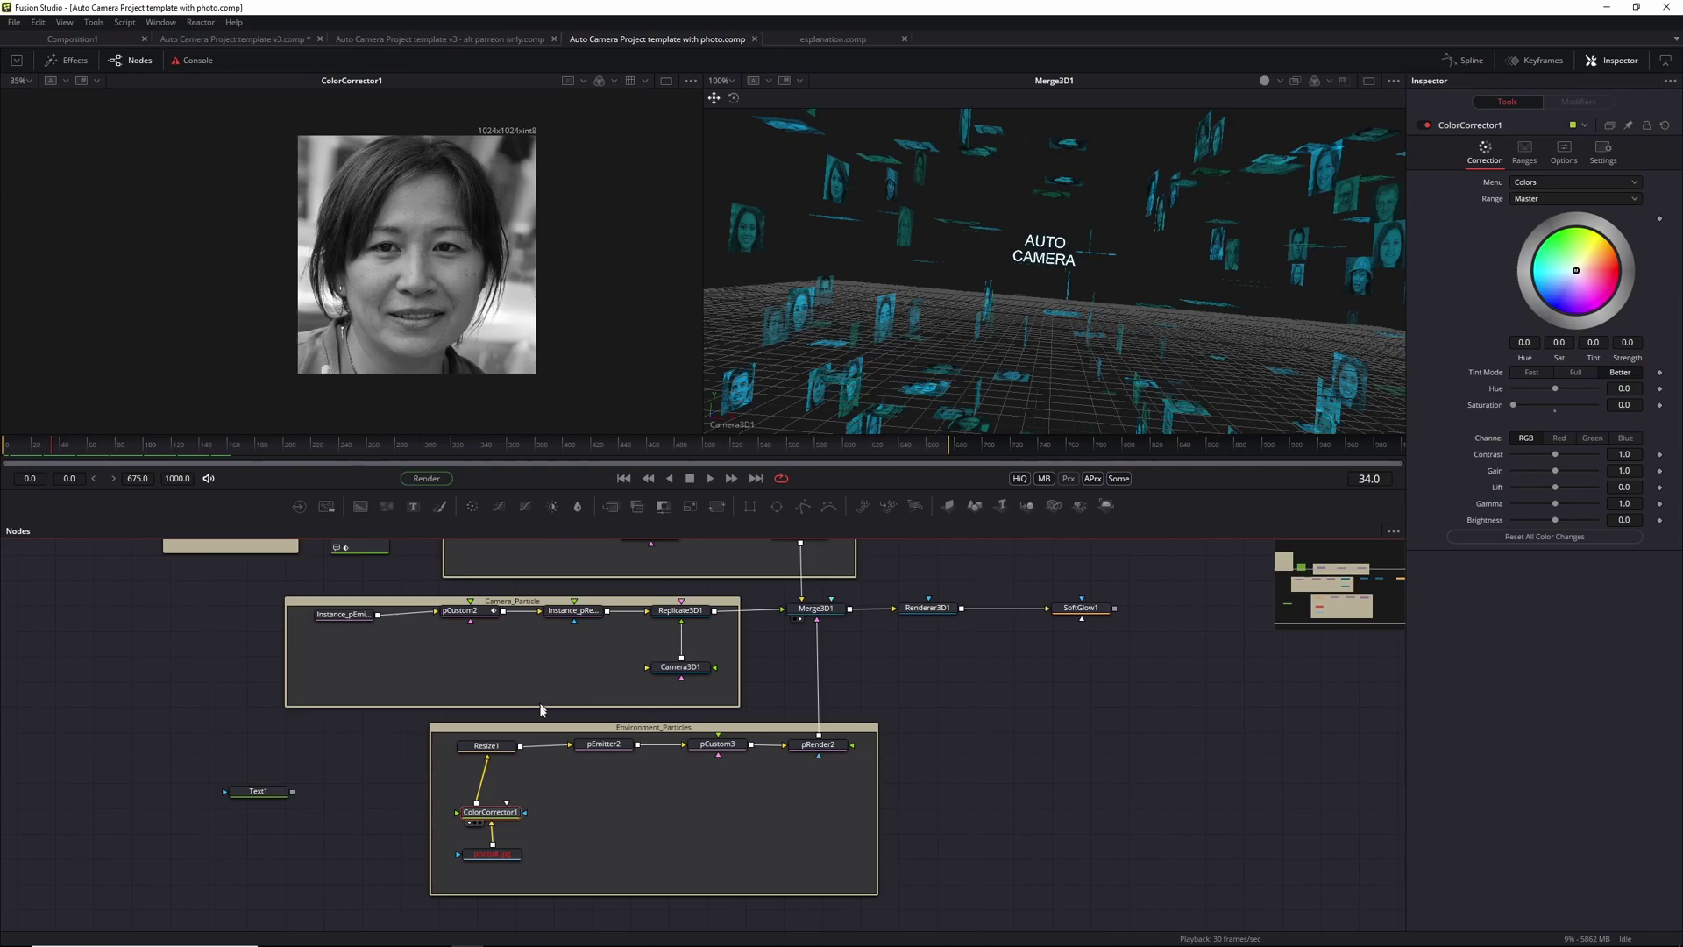
Step: Set pEmitter2's Style Animate mode to Particle Birth Time and play the face-particle animation
{"action": "left_click", "coordinate": [614, 750]}
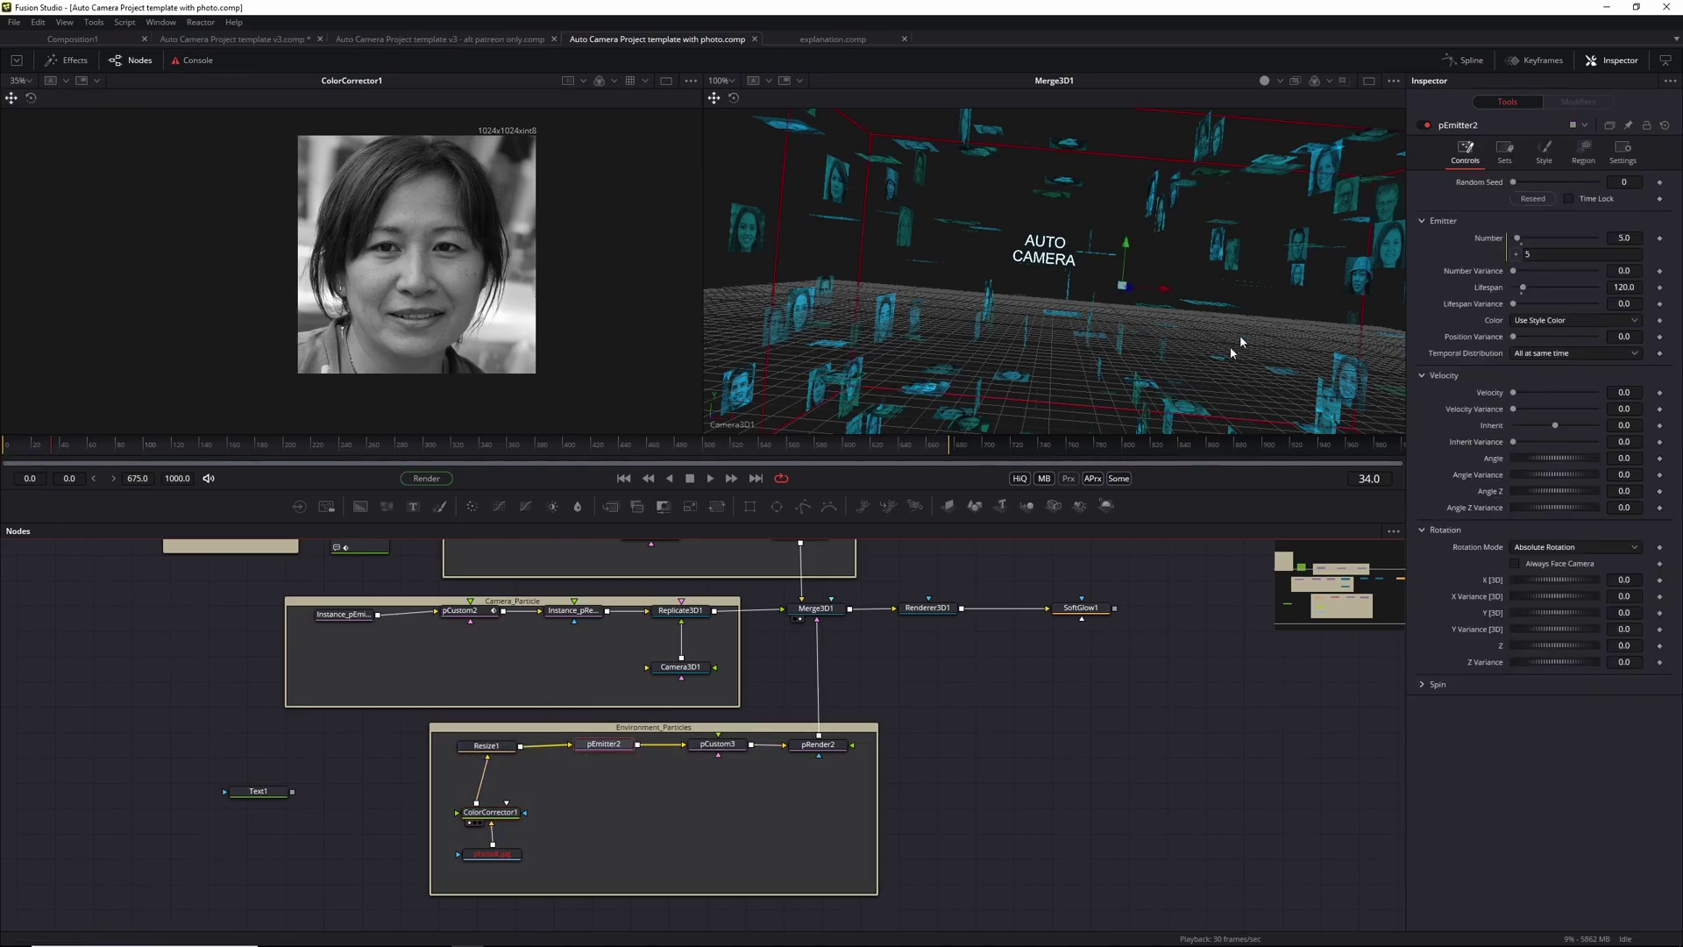
{"action": "left_click", "coordinate": [1547, 155]}
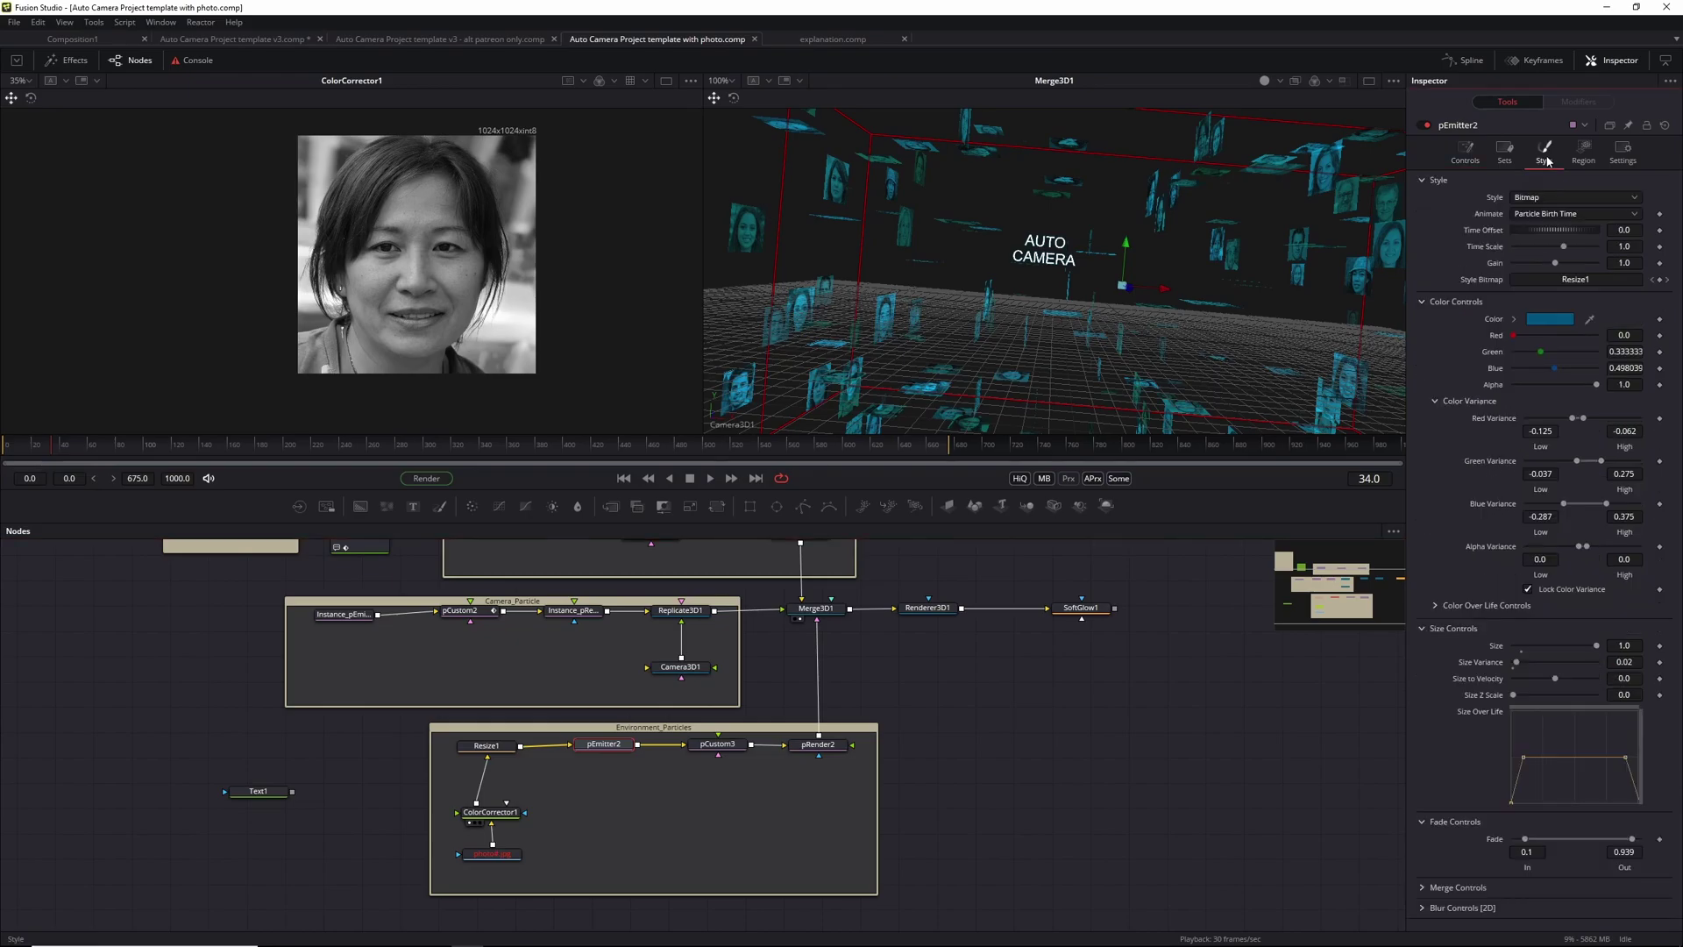
{"action": "left_click", "coordinate": [1561, 215]}
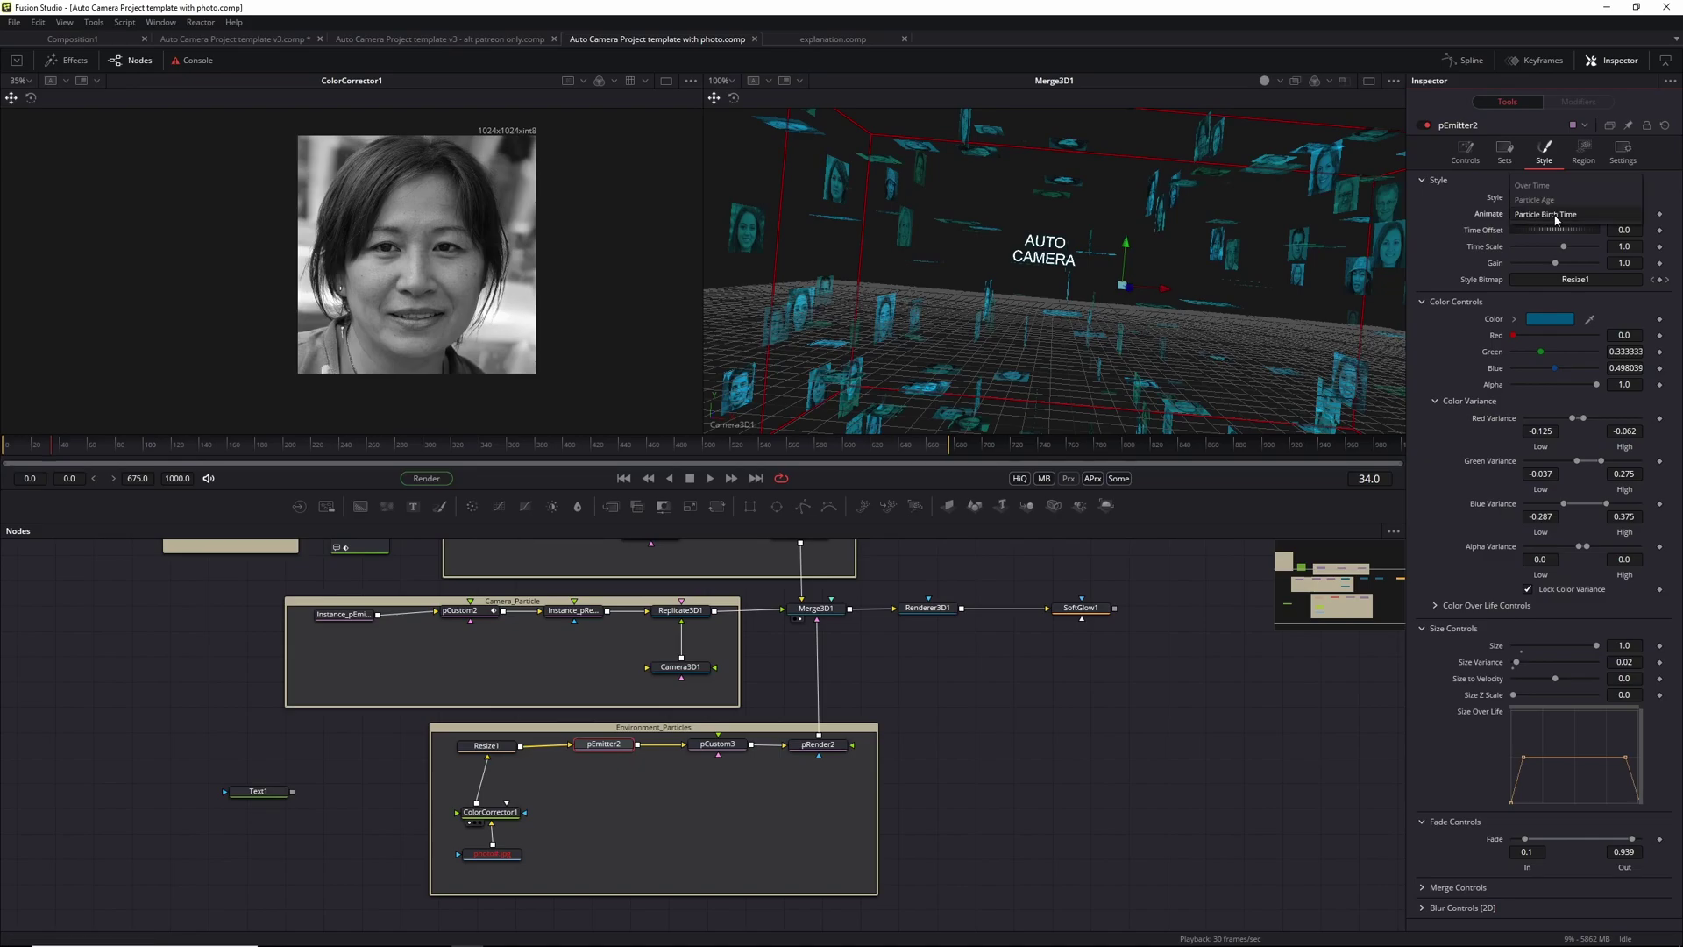
{"action": "left_click", "coordinate": [1556, 216]}
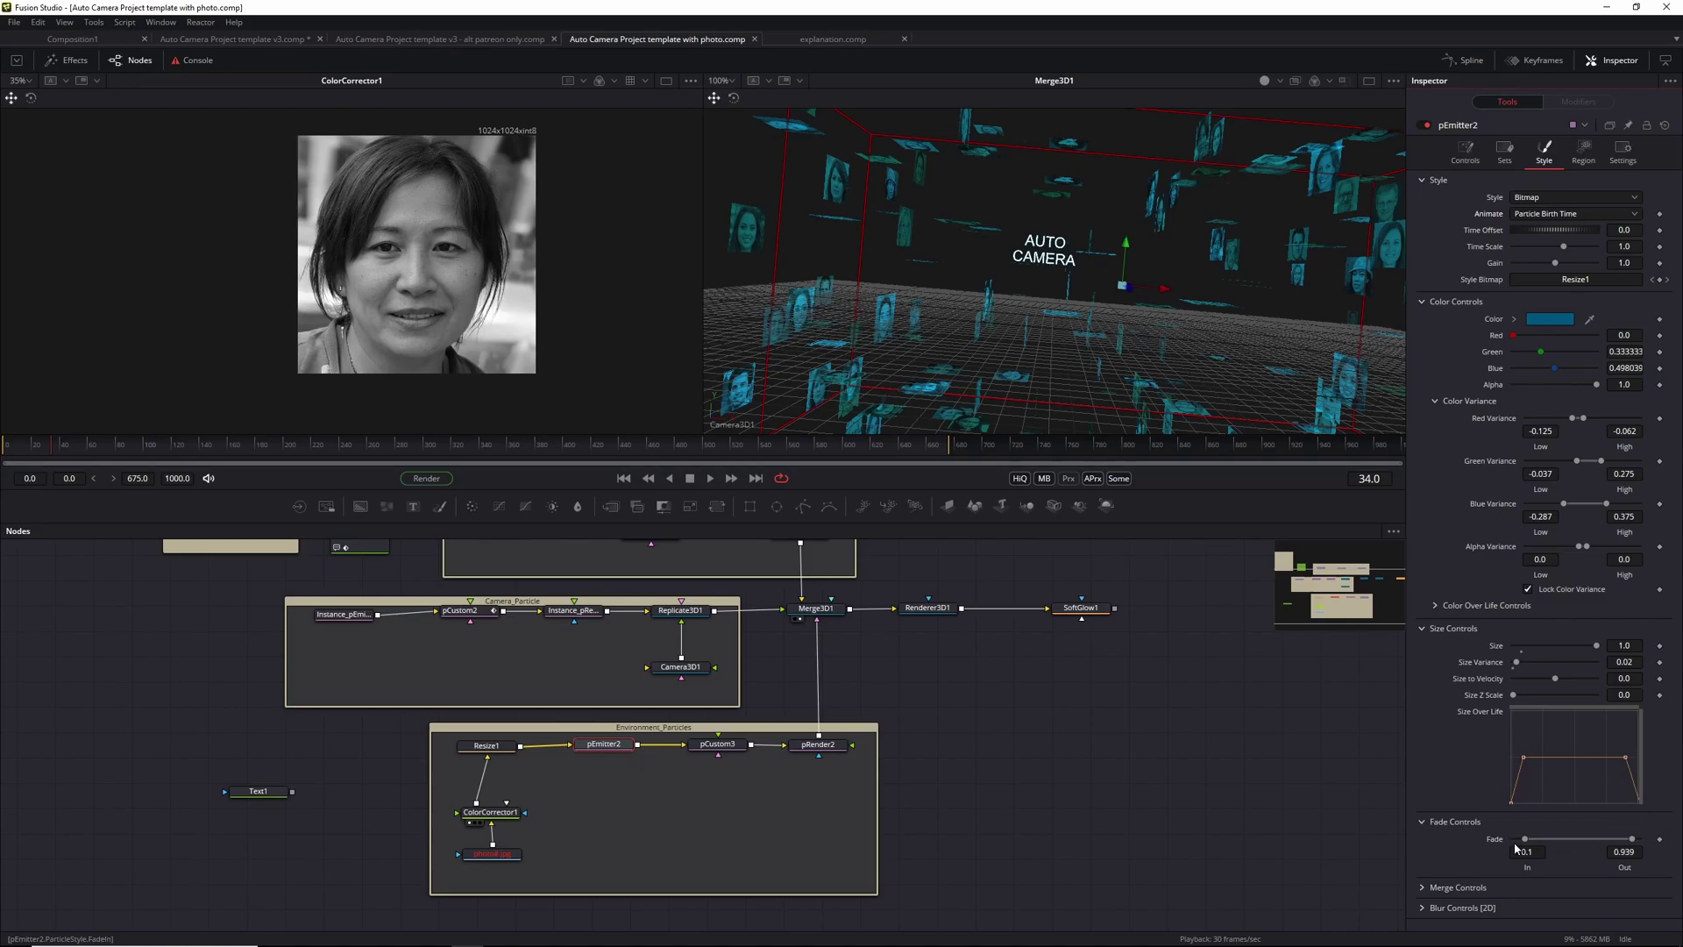
{"action": "left_click", "coordinate": [710, 478]}
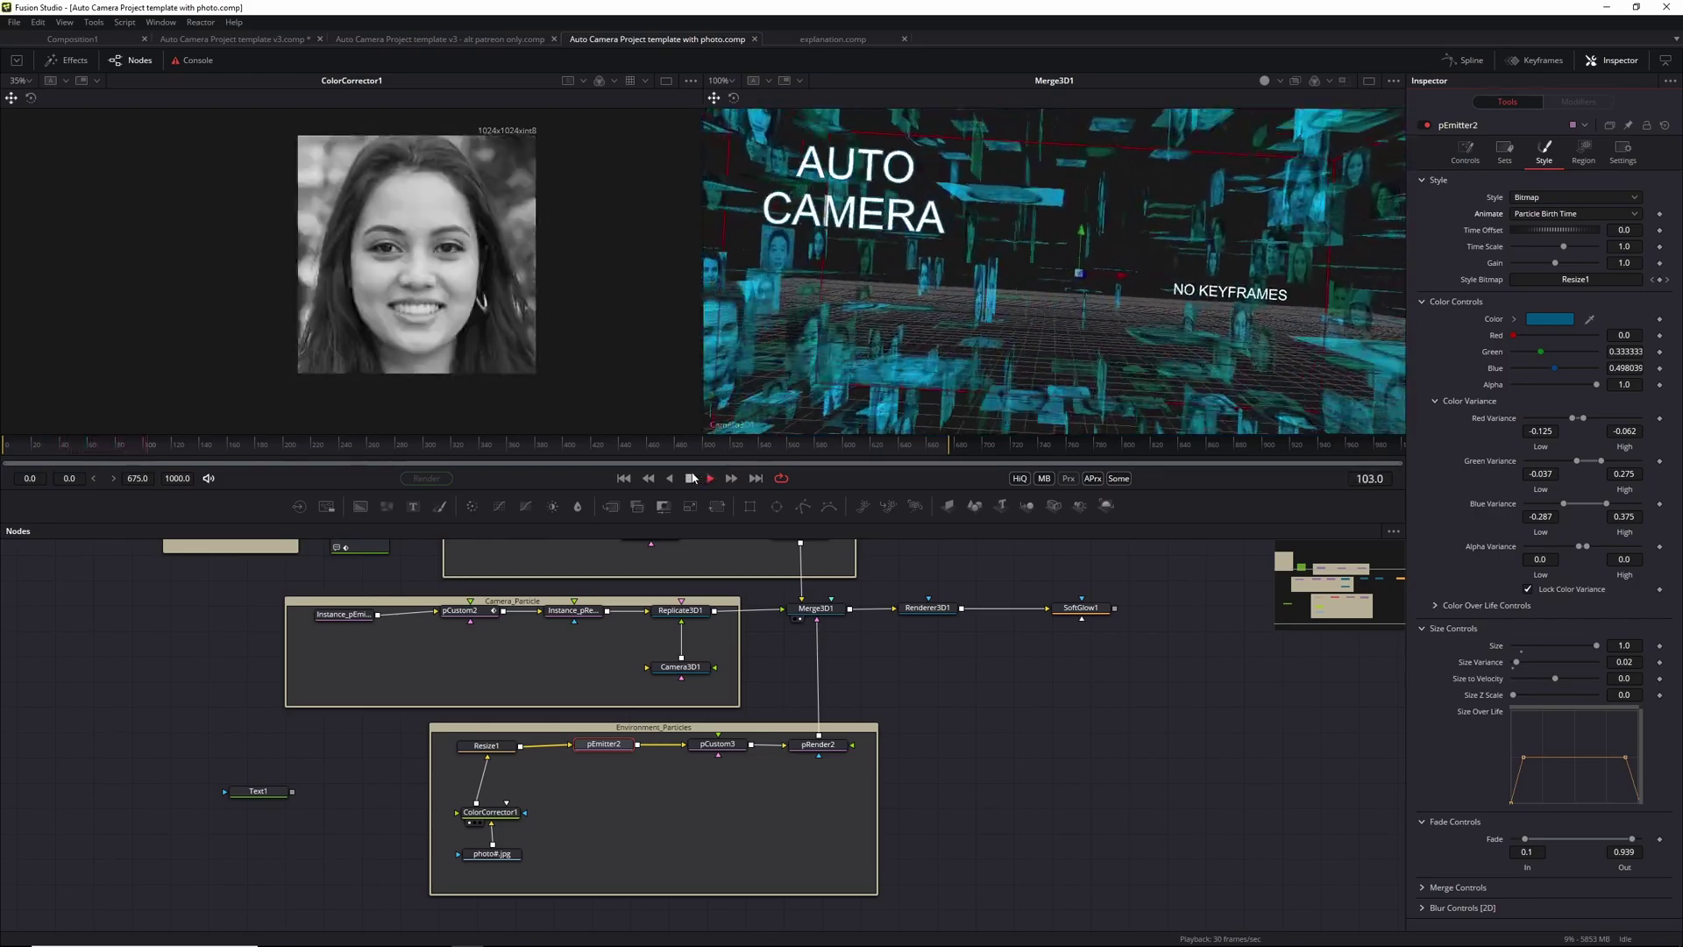
Step: Stop playback and drag the photo#.jpg Loader into the left viewer to show the colour faces
{"action": "key", "text": "space"}
{"action": "scroll", "coordinate": [491, 857], "scroll_direction": "up", "scroll_amount": 3}
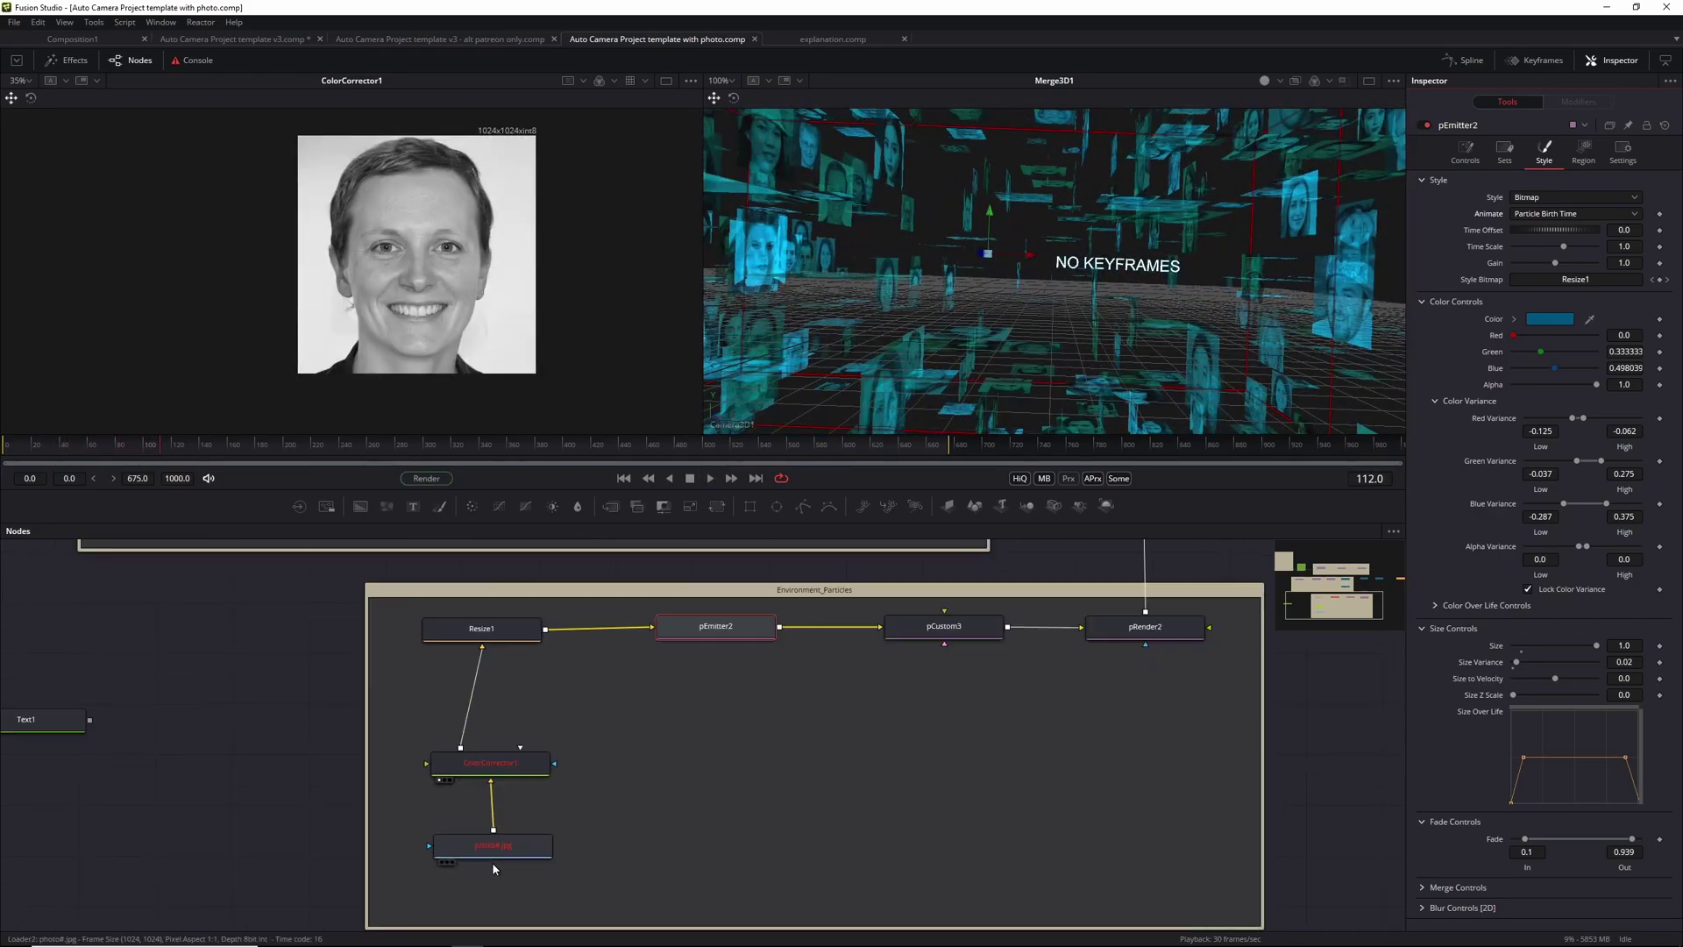
{"action": "left_click", "coordinate": [504, 846]}
{"action": "left_click_drag", "start_coordinate": [504, 846], "coordinate": [439, 317]}
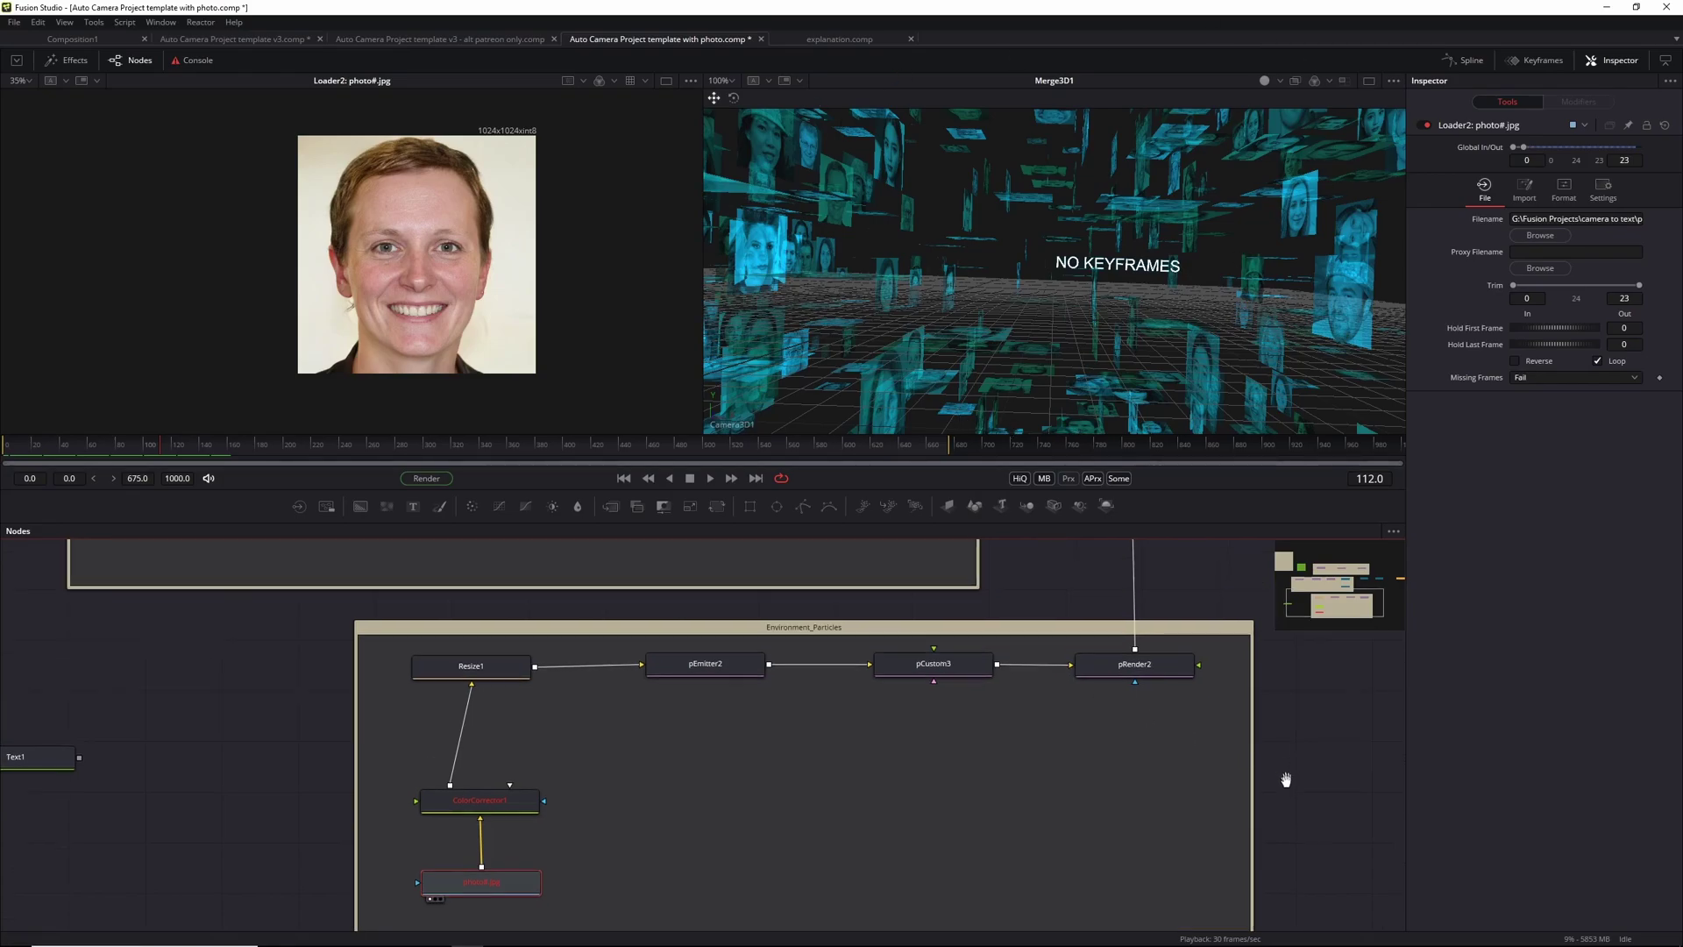
{"action": "scroll", "coordinate": [1266, 788], "scroll_direction": "up", "scroll_amount": 3}
{"action": "scroll", "coordinate": [1247, 797], "scroll_direction": "down", "scroll_amount": 2}
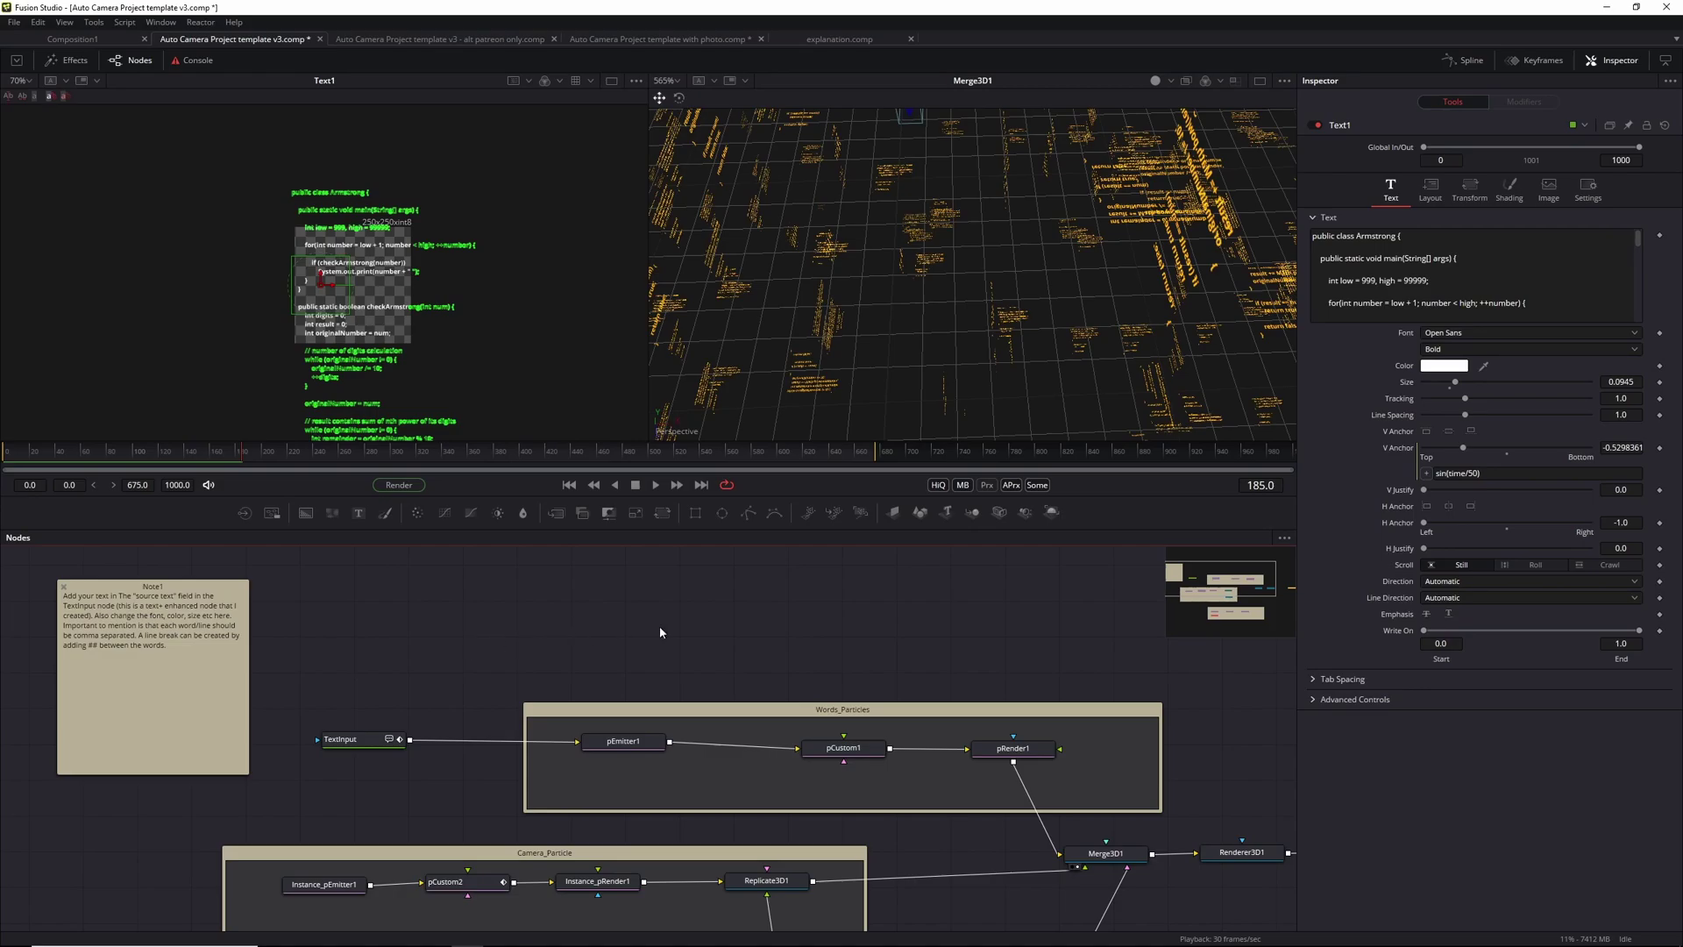
Step: Pan the Nodes editor across the Words_Particles and Environment_Particles groups, SoftGlow1, TextInput and Camera_Particle
{"action": "scroll", "coordinate": [659, 631], "scroll_direction": "down", "scroll_amount": 3}
{"action": "left_click_drag", "start_coordinate": [659, 631], "coordinate": [433, 537]}
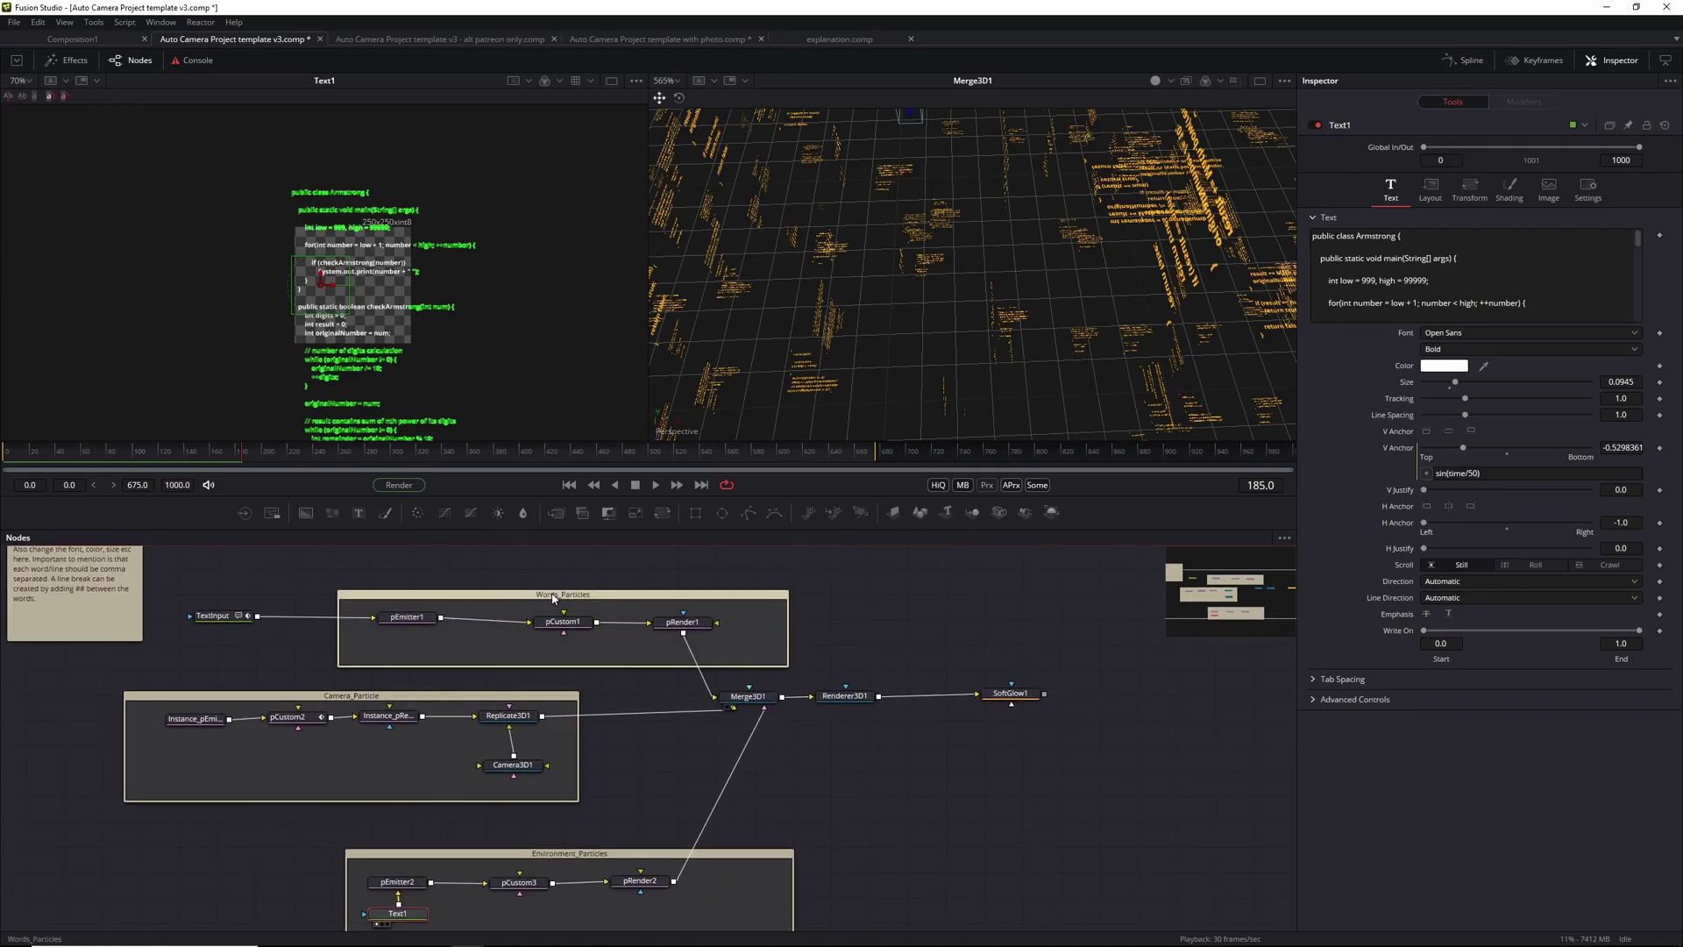
{"action": "left_click_drag", "start_coordinate": [553, 598], "coordinate": [559, 587]}
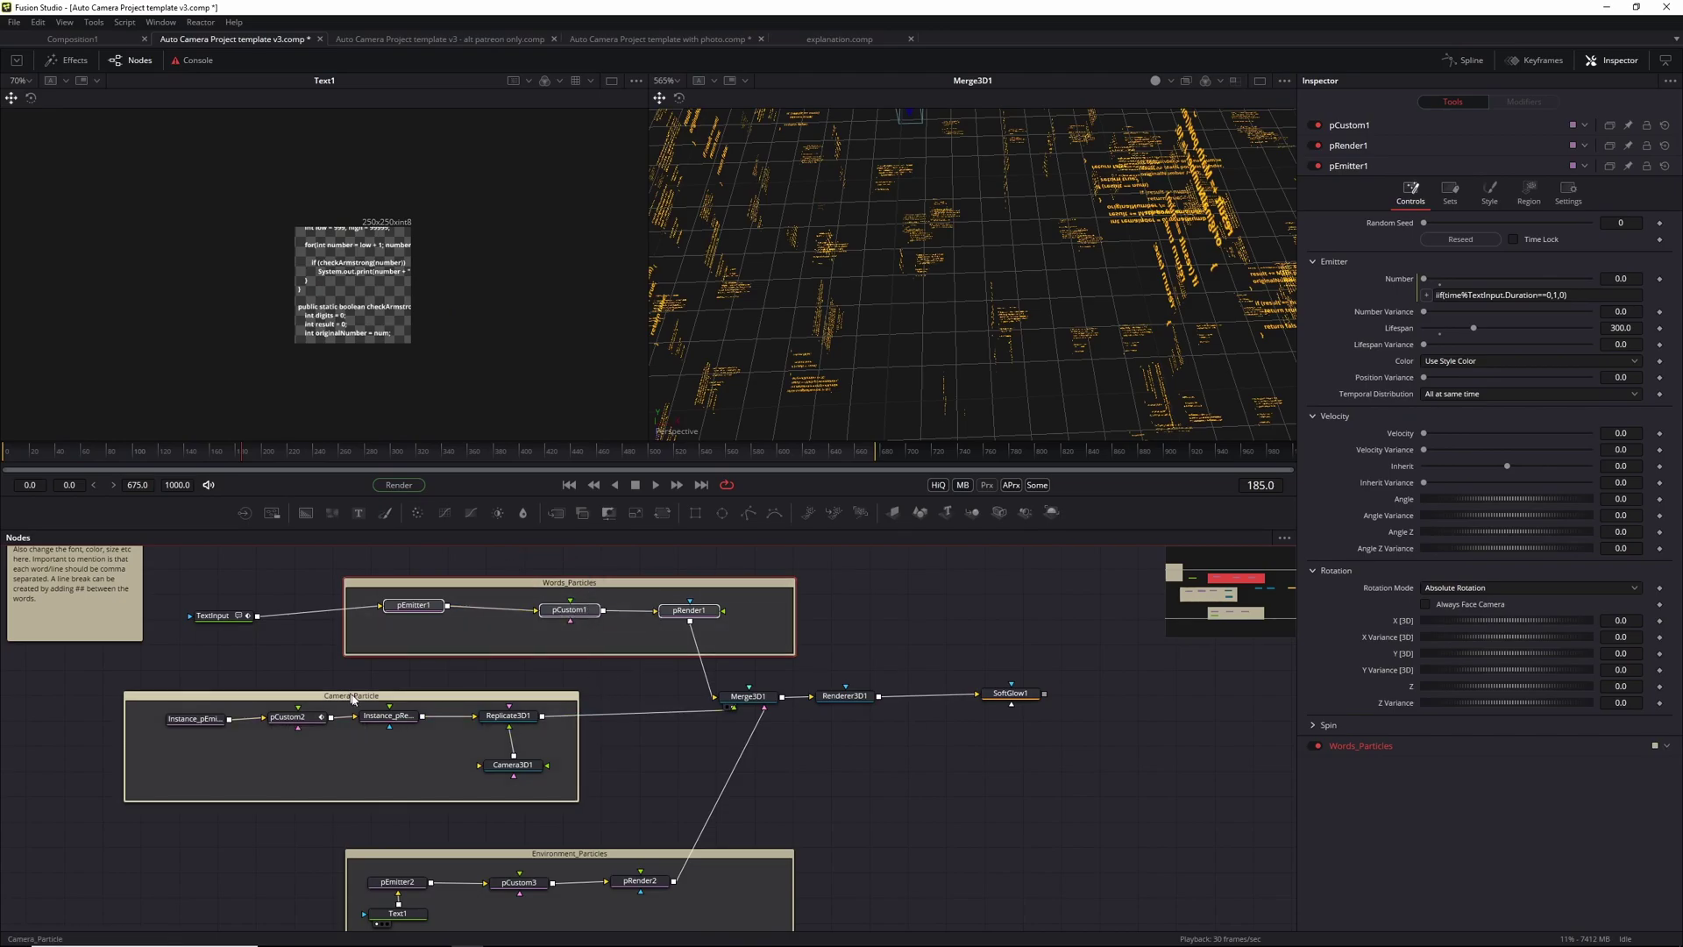
{"action": "scroll", "coordinate": [354, 699], "scroll_direction": "up", "scroll_amount": 3}
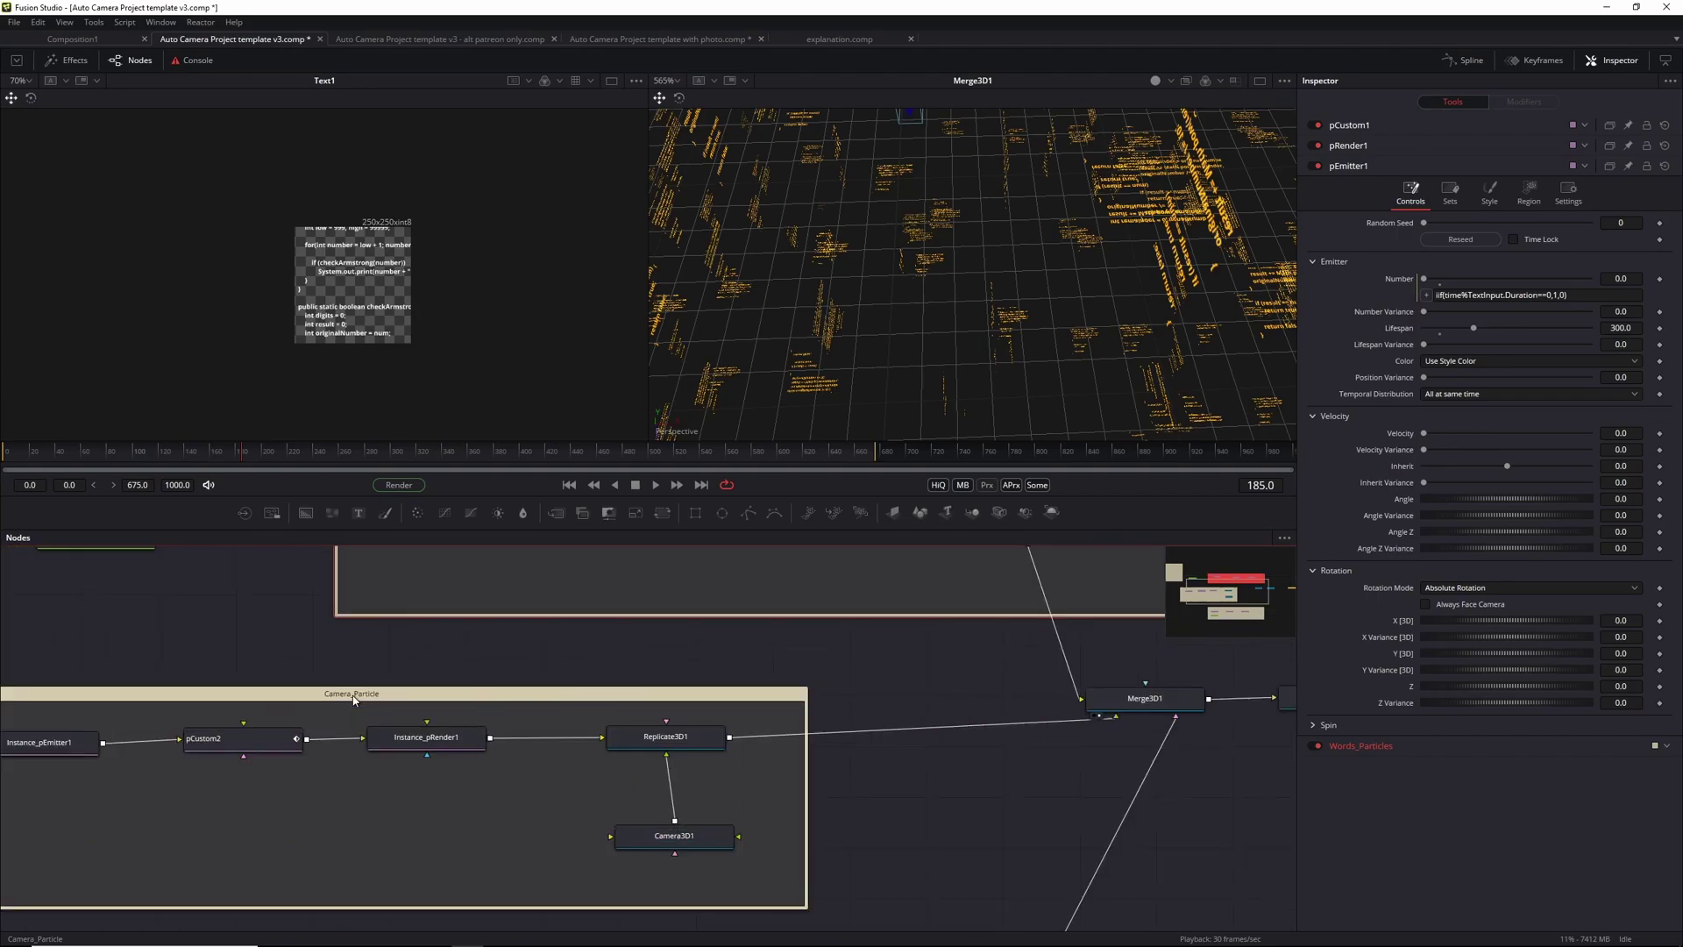
{"action": "scroll", "coordinate": [355, 698], "scroll_direction": "down", "scroll_amount": 1}
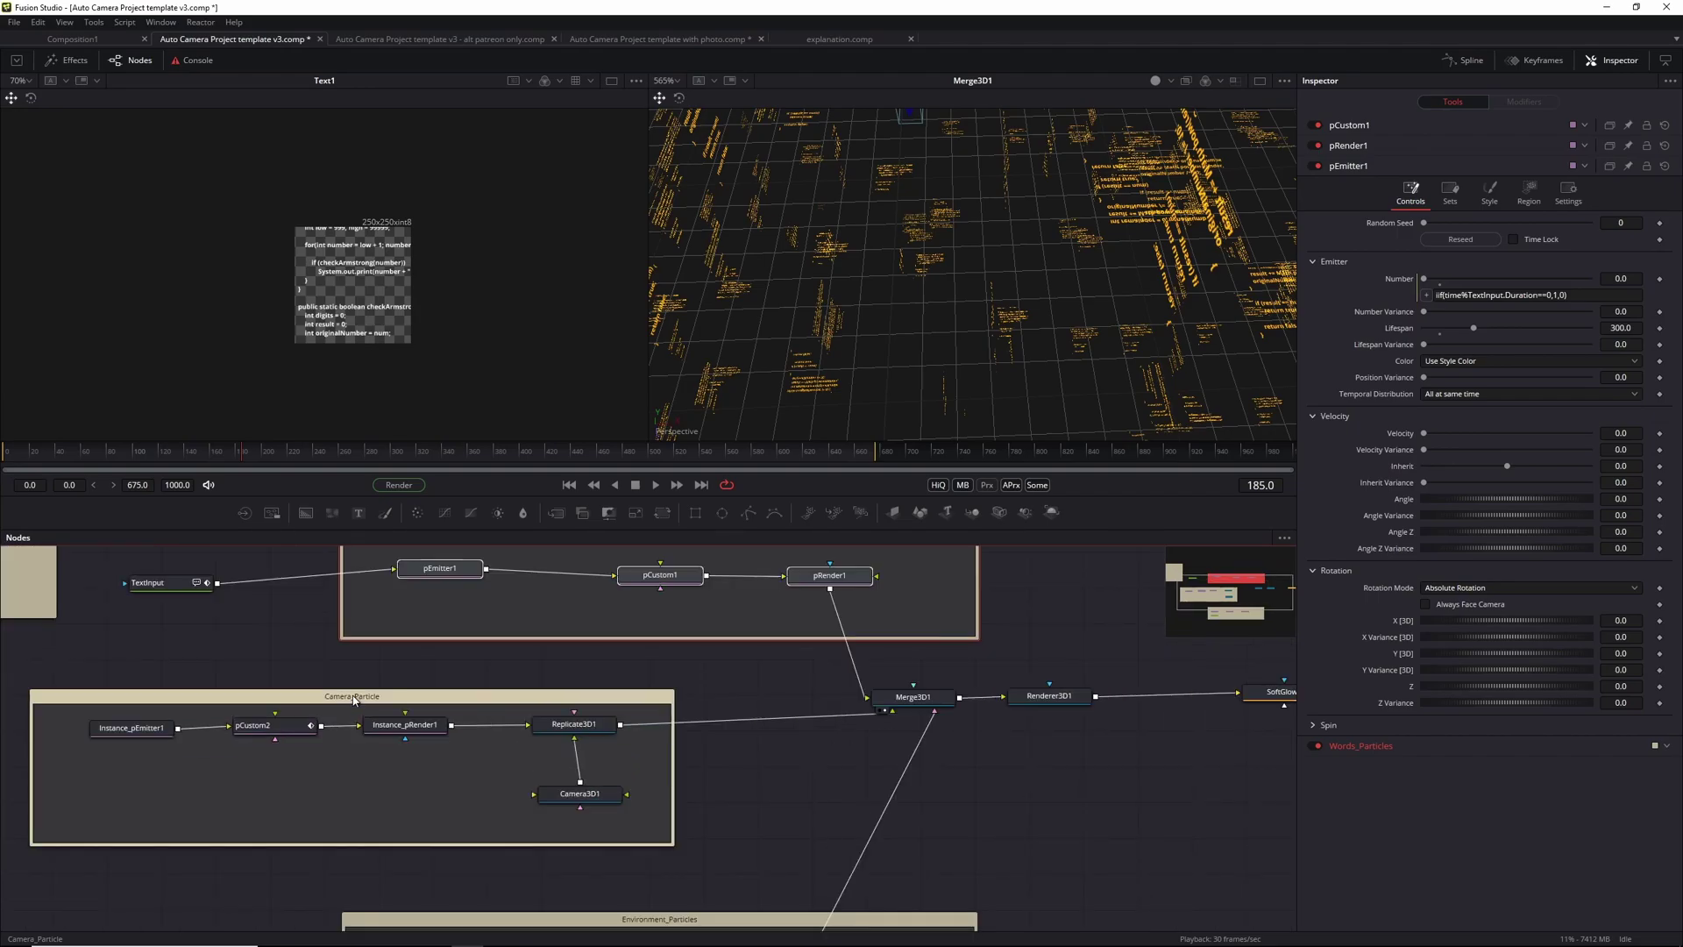
{"action": "left_click_drag", "start_coordinate": [734, 849], "coordinate": [685, 934]}
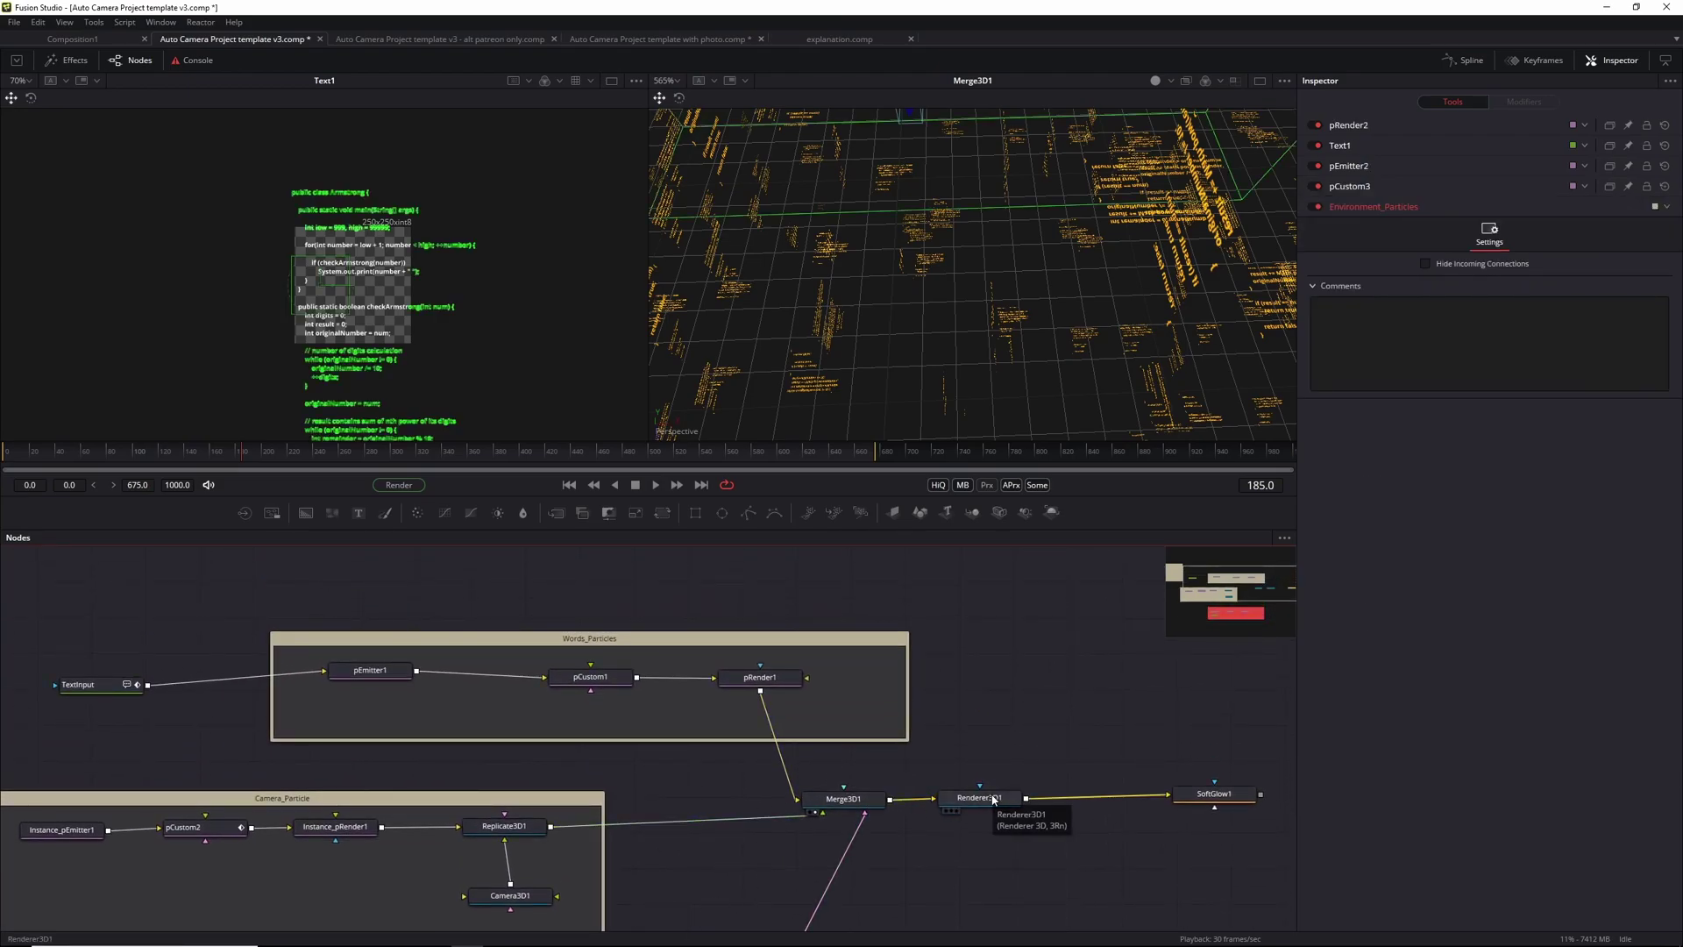
{"action": "left_click_drag", "start_coordinate": [1203, 797], "coordinate": [1030, 802]}
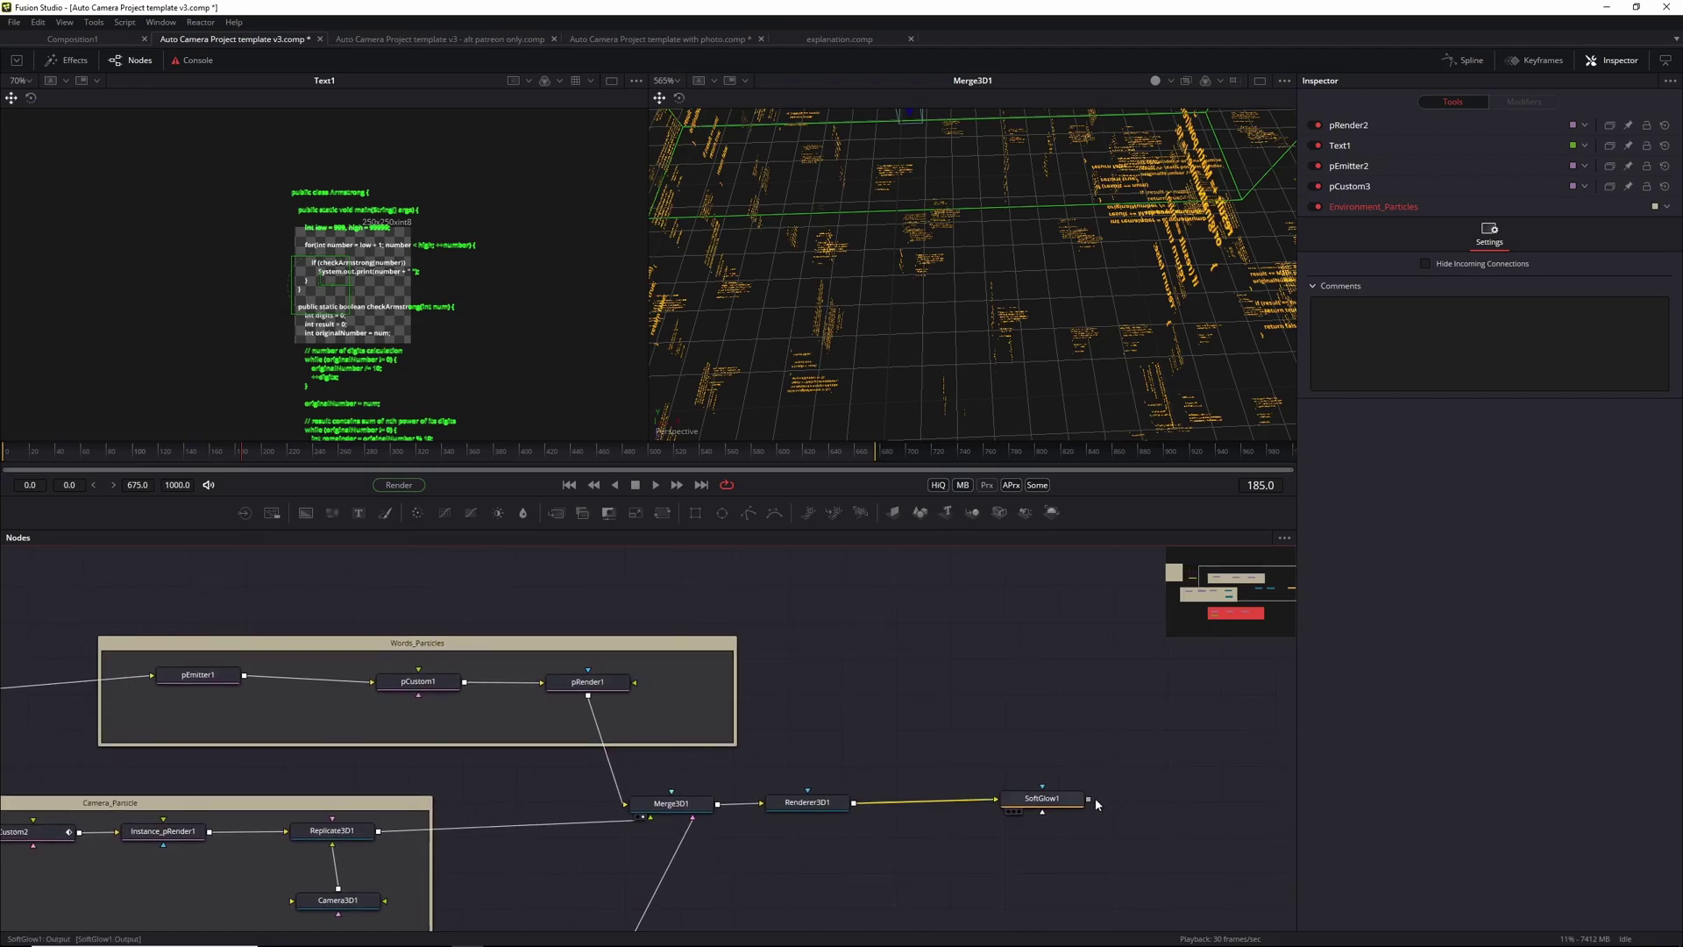
{"action": "left_click_drag", "start_coordinate": [841, 712], "coordinate": [1113, 707]}
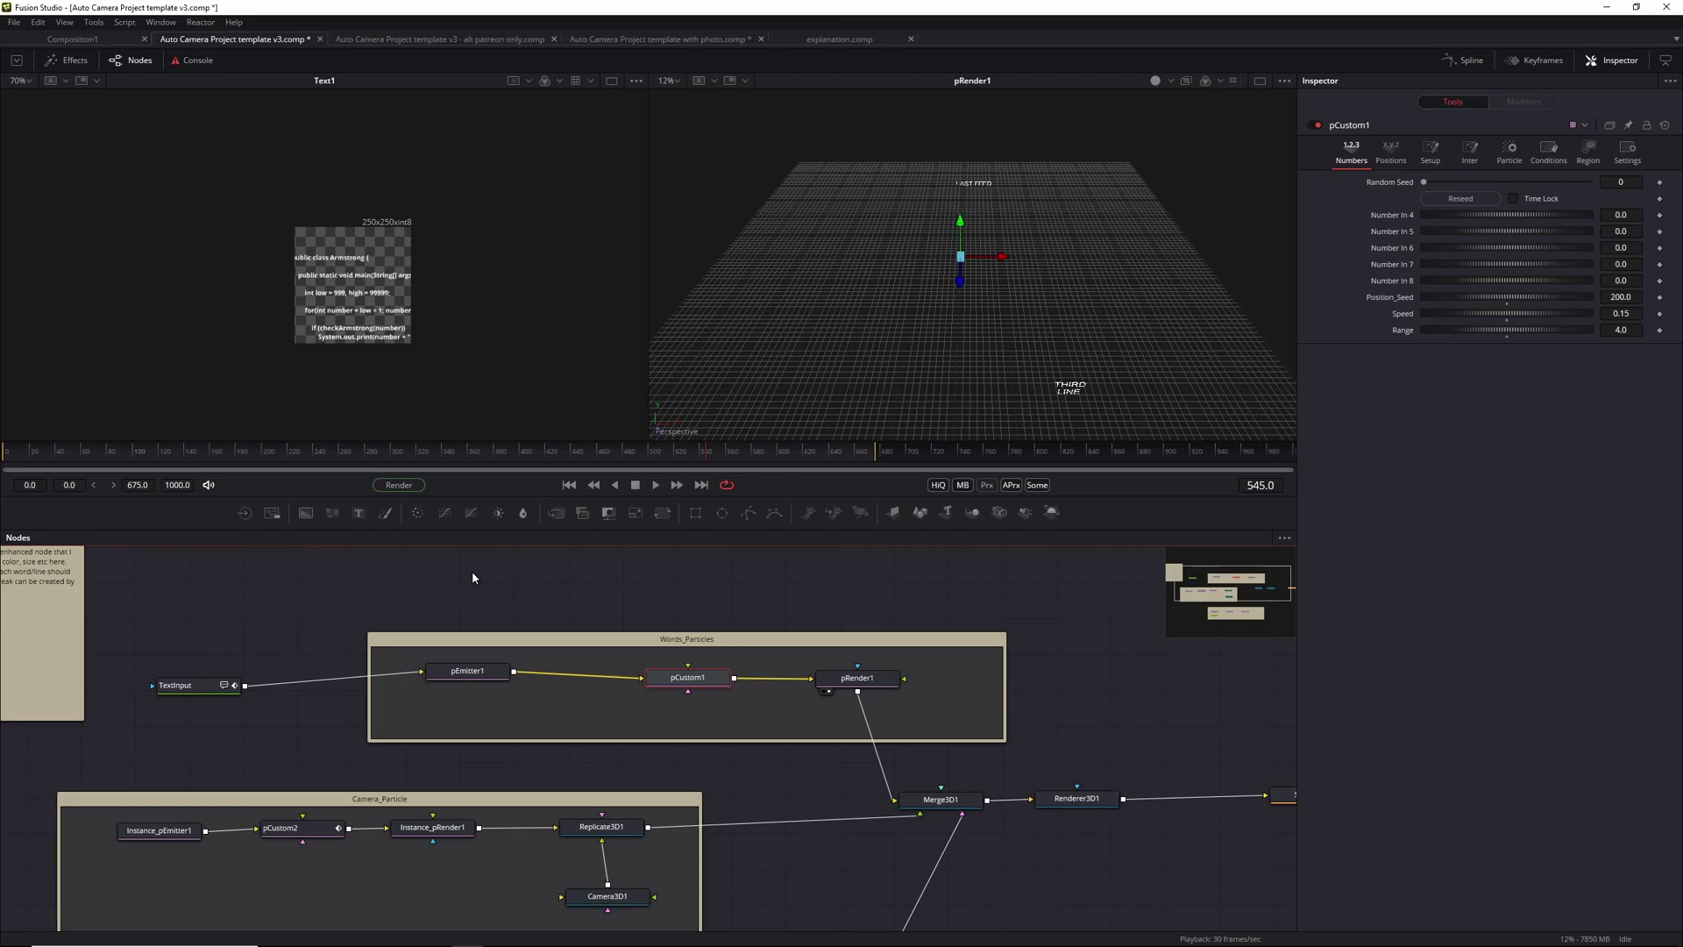
Step: List the tools of the Camera_Particle and Environment_Particles groups
{"action": "scroll", "coordinate": [472, 576], "scroll_direction": "down", "scroll_amount": 1}
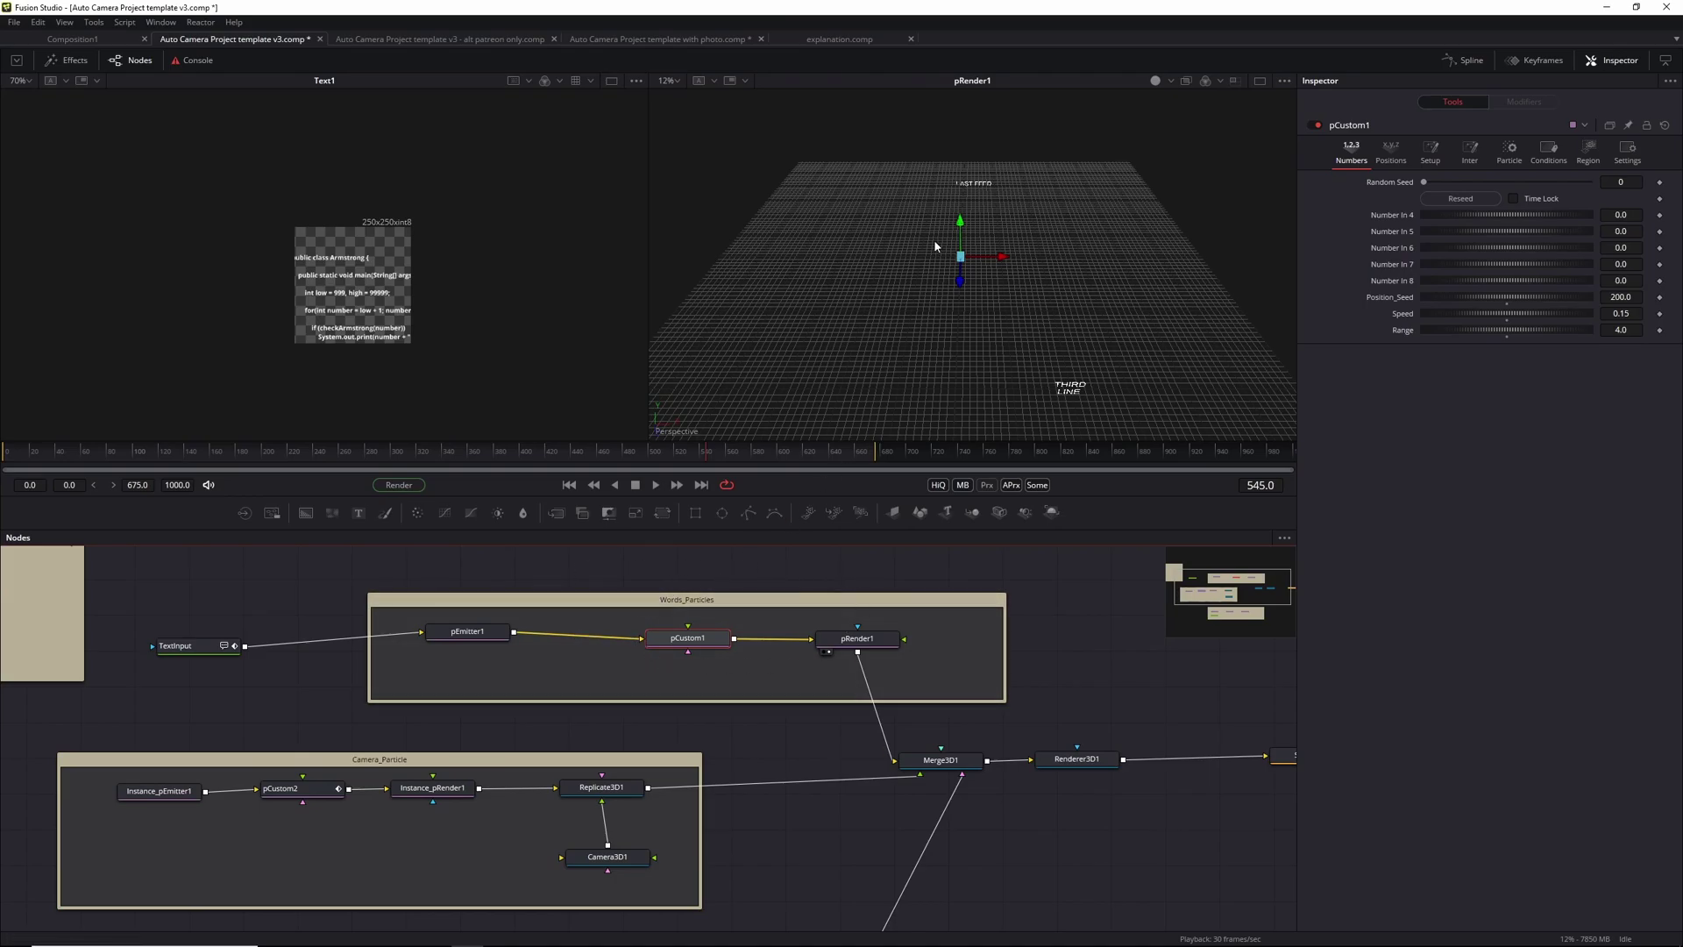
{"action": "left_click", "coordinate": [541, 771]}
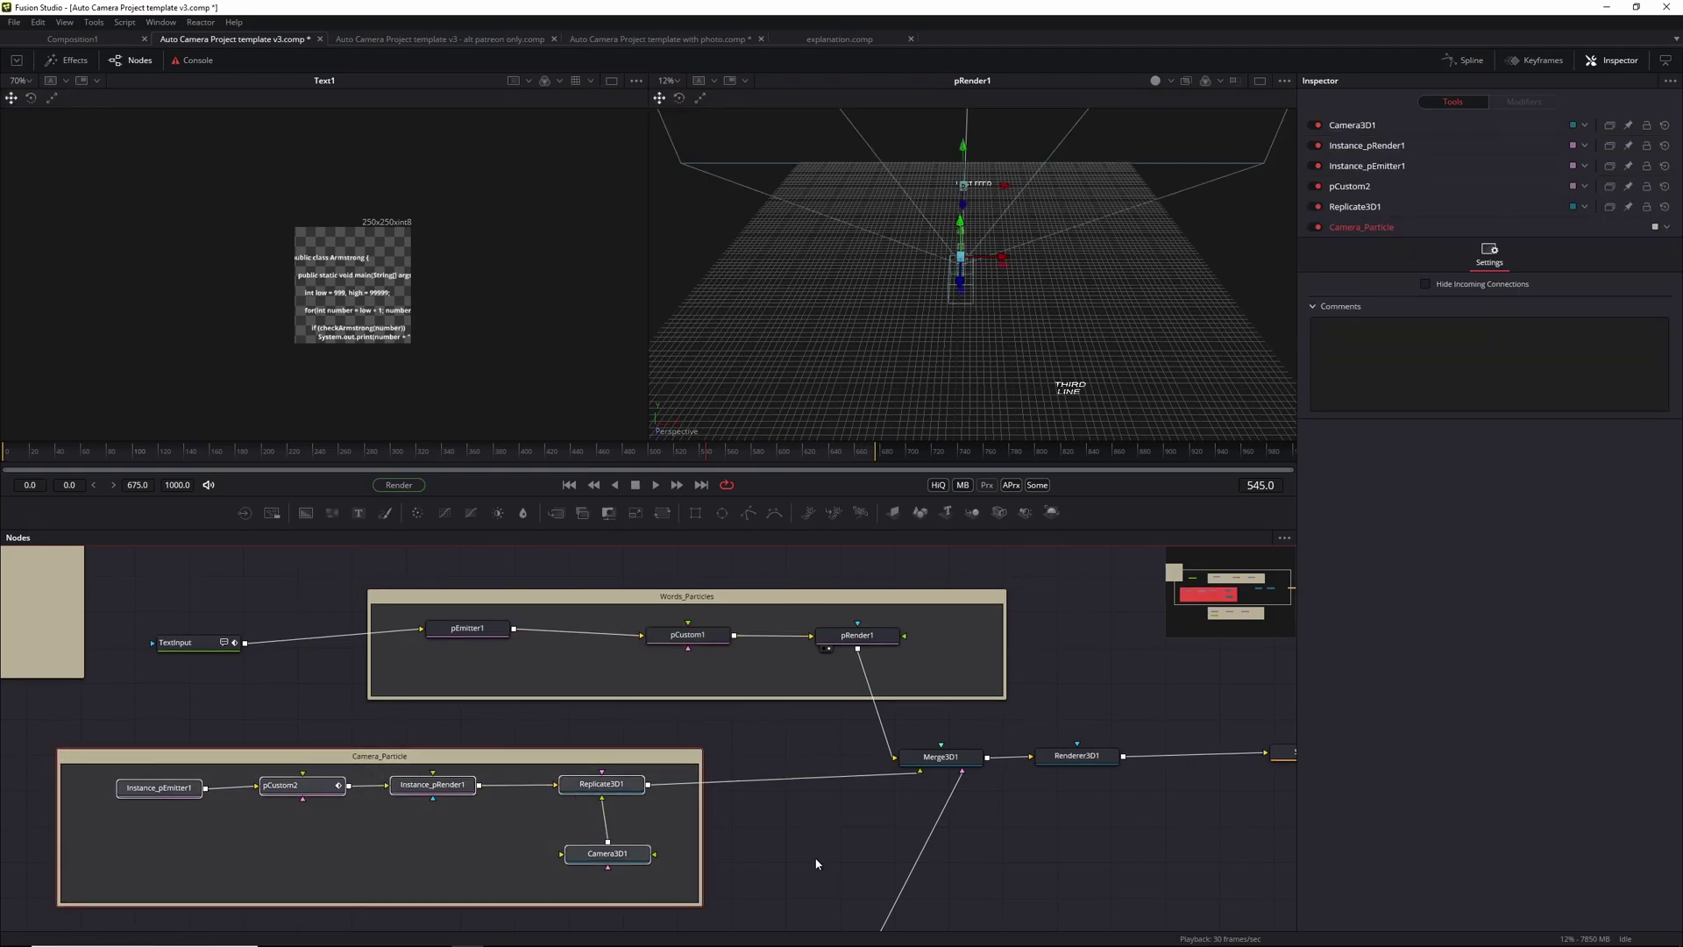
{"action": "scroll", "coordinate": [816, 863], "scroll_direction": "down", "scroll_amount": 5}
{"action": "left_click", "coordinate": [725, 797]}
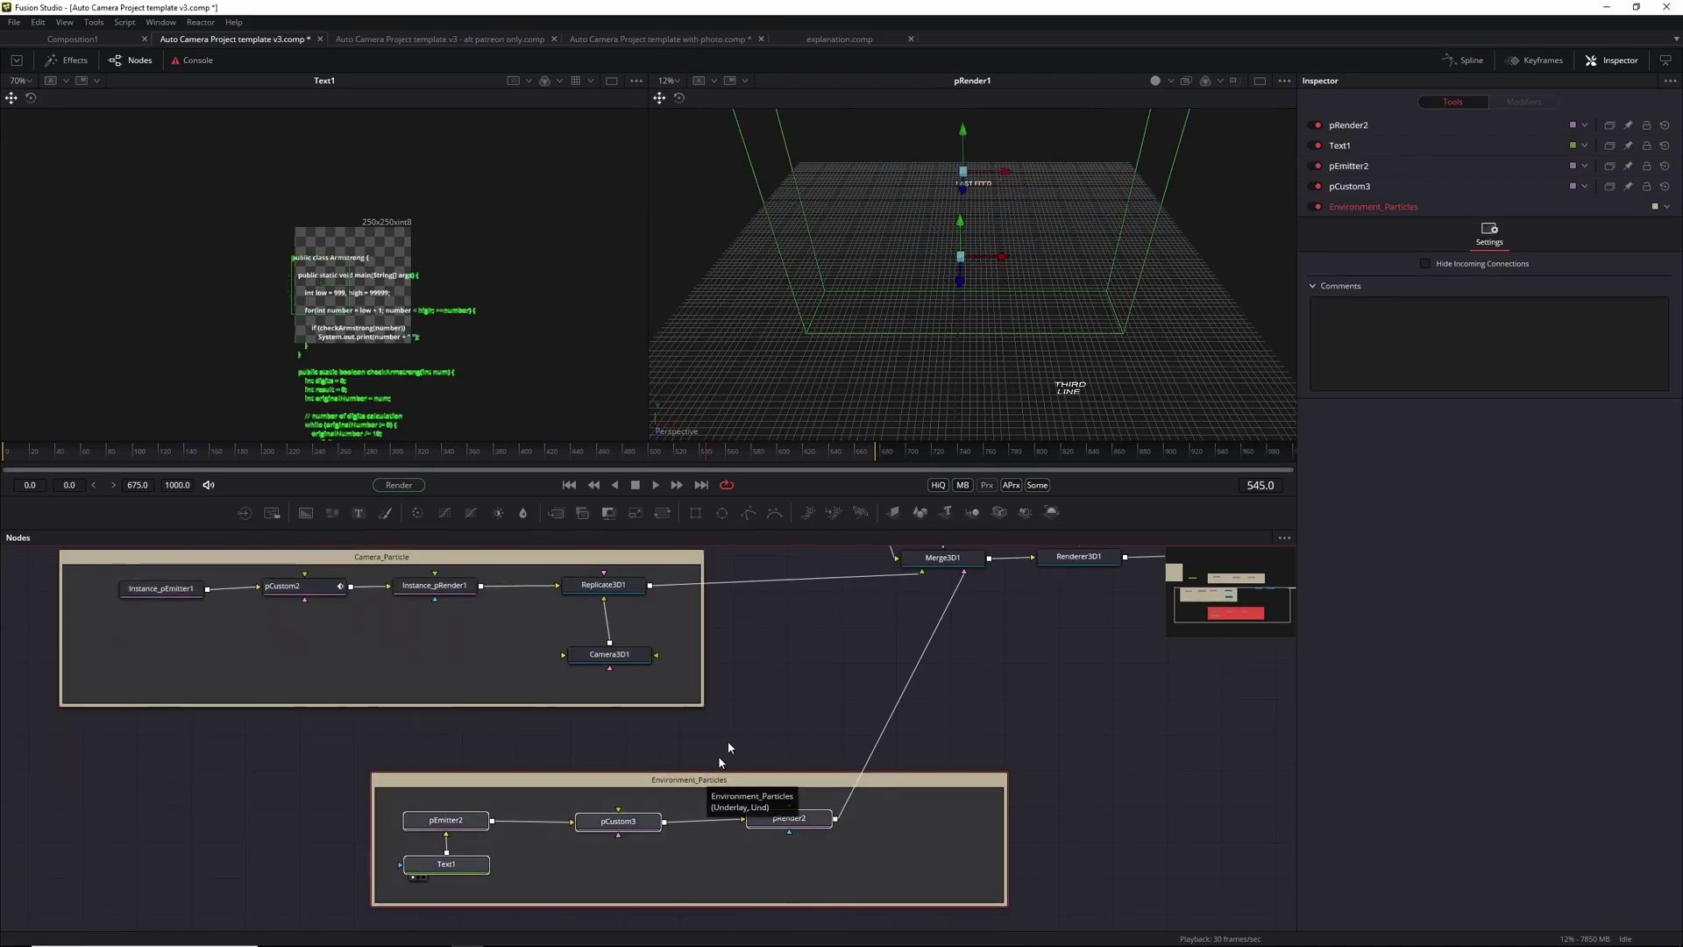
{"action": "scroll", "coordinate": [771, 661], "scroll_direction": "up", "scroll_amount": 7}
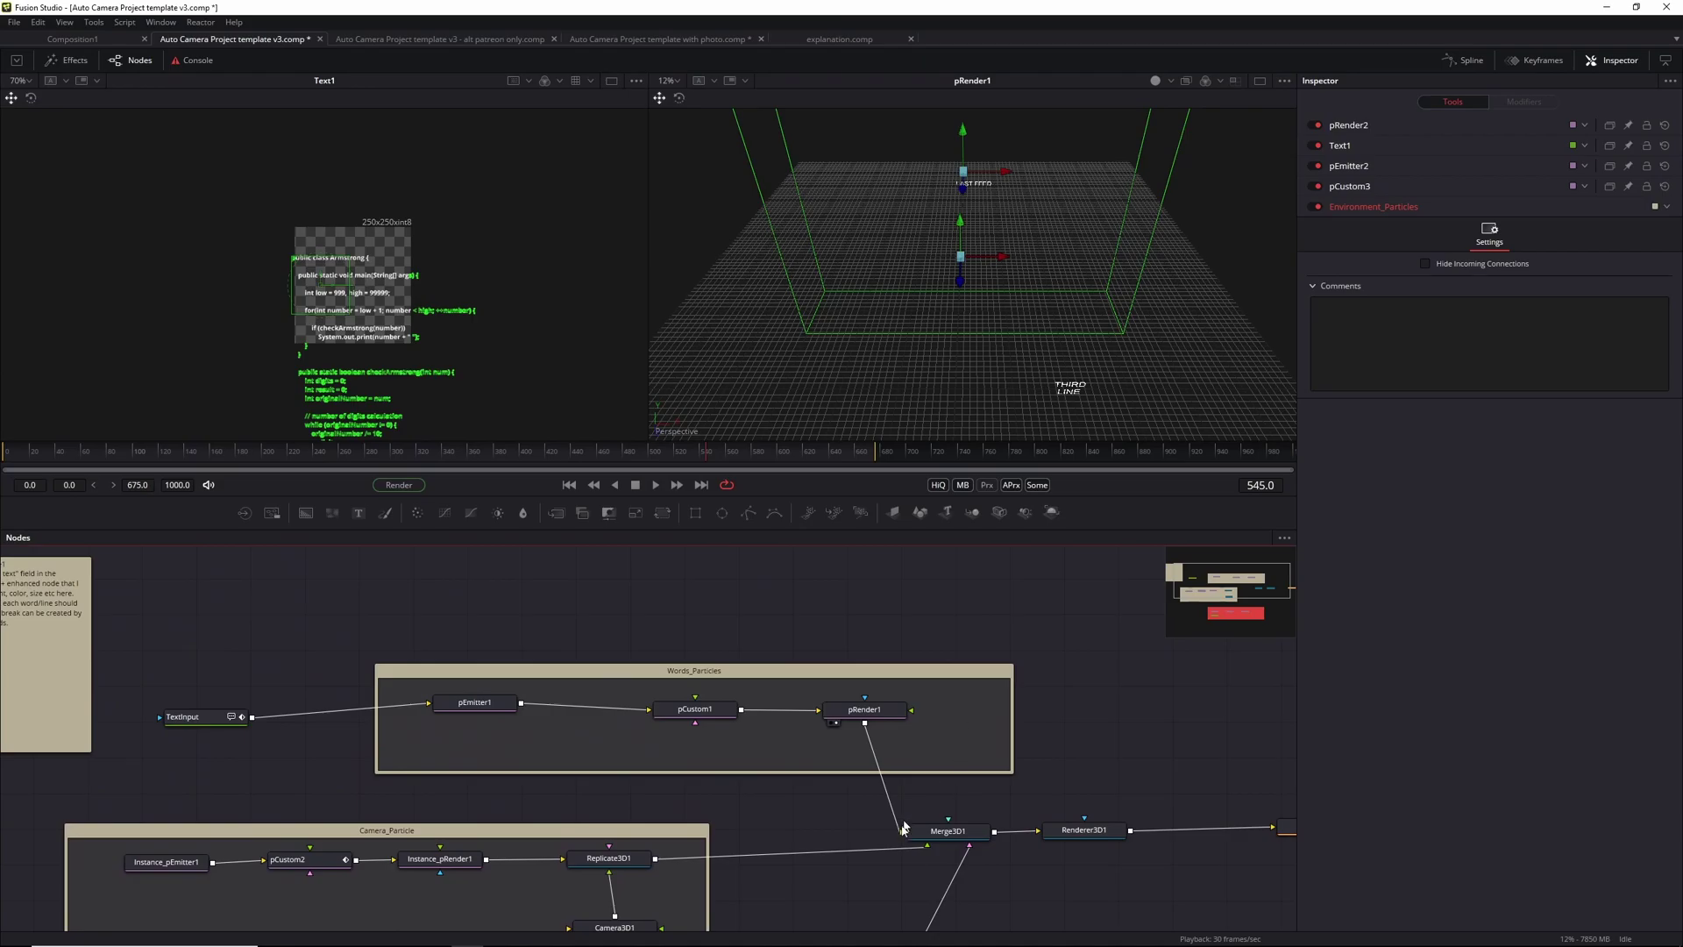
Step: Check Merge3D1 and Renderer3D1 settings, then select the Words_Particles group
{"action": "left_click", "coordinate": [950, 842]}
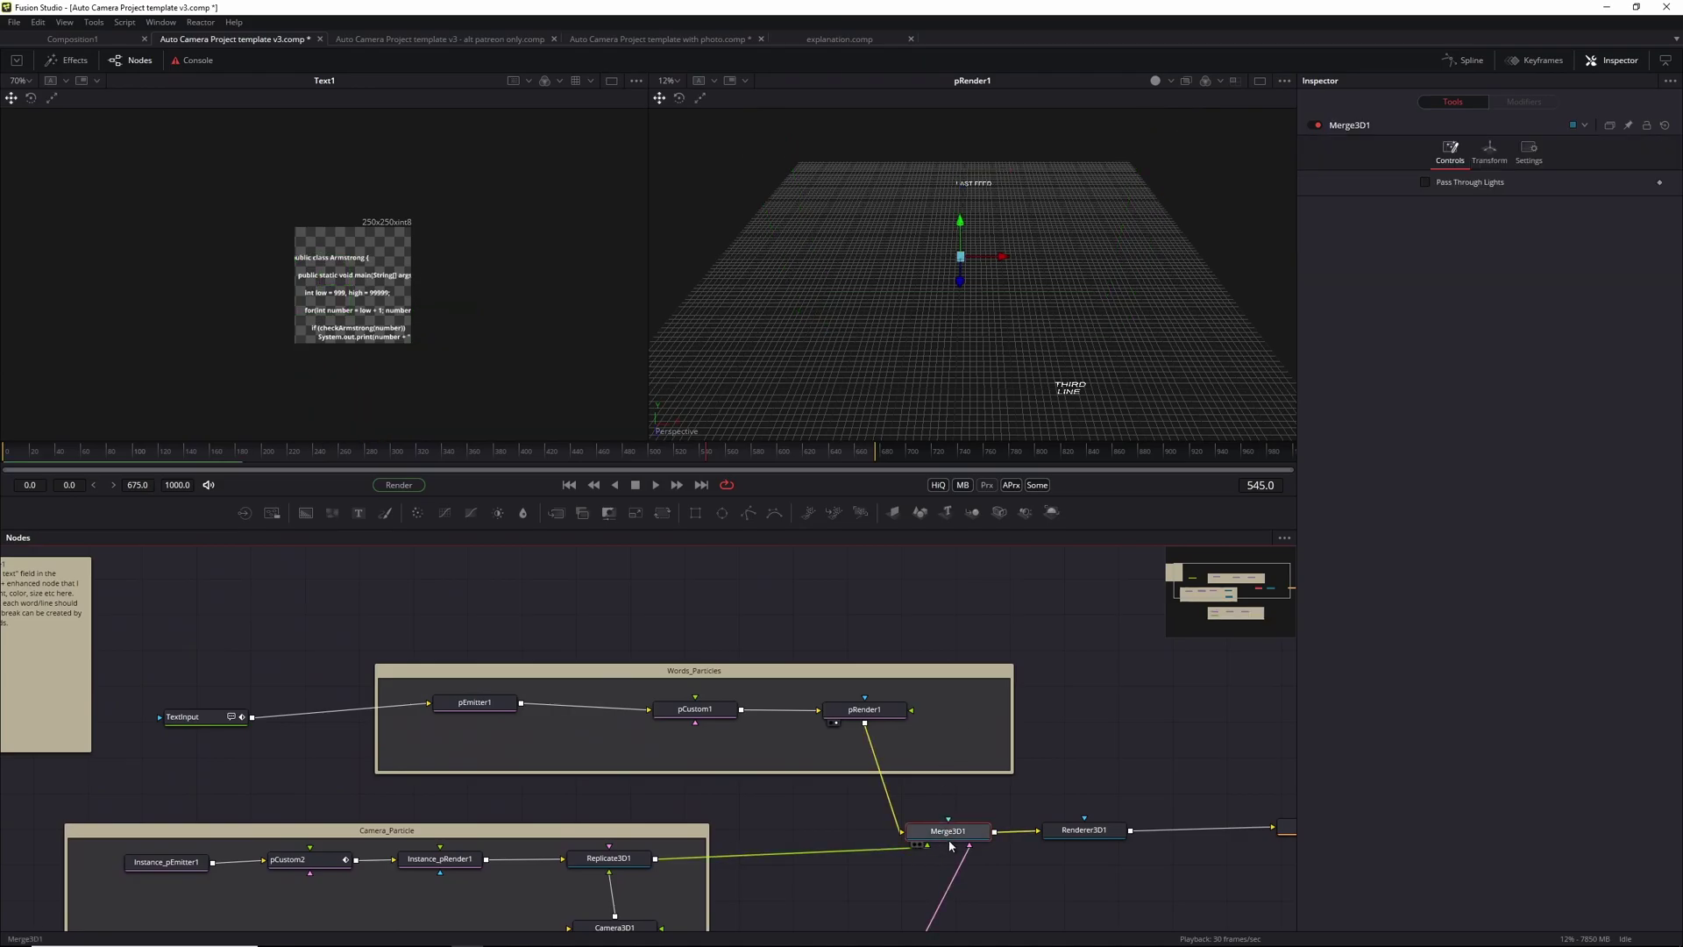
{"action": "left_click", "coordinate": [1083, 830]}
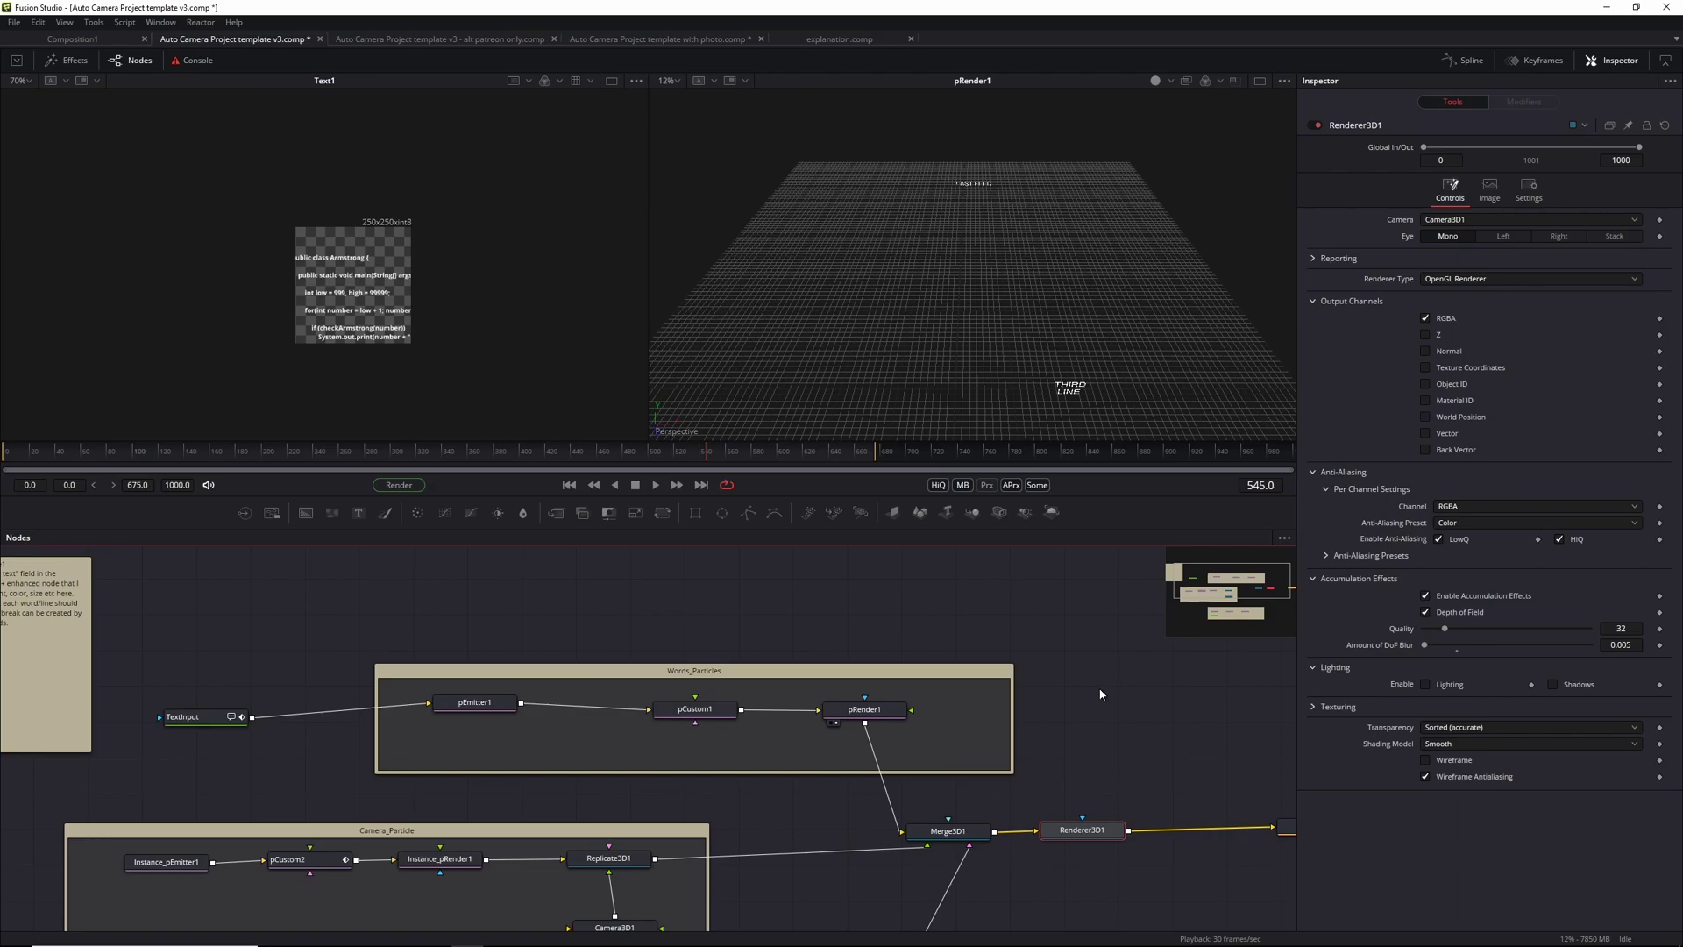
{"action": "left_click", "coordinate": [717, 671]}
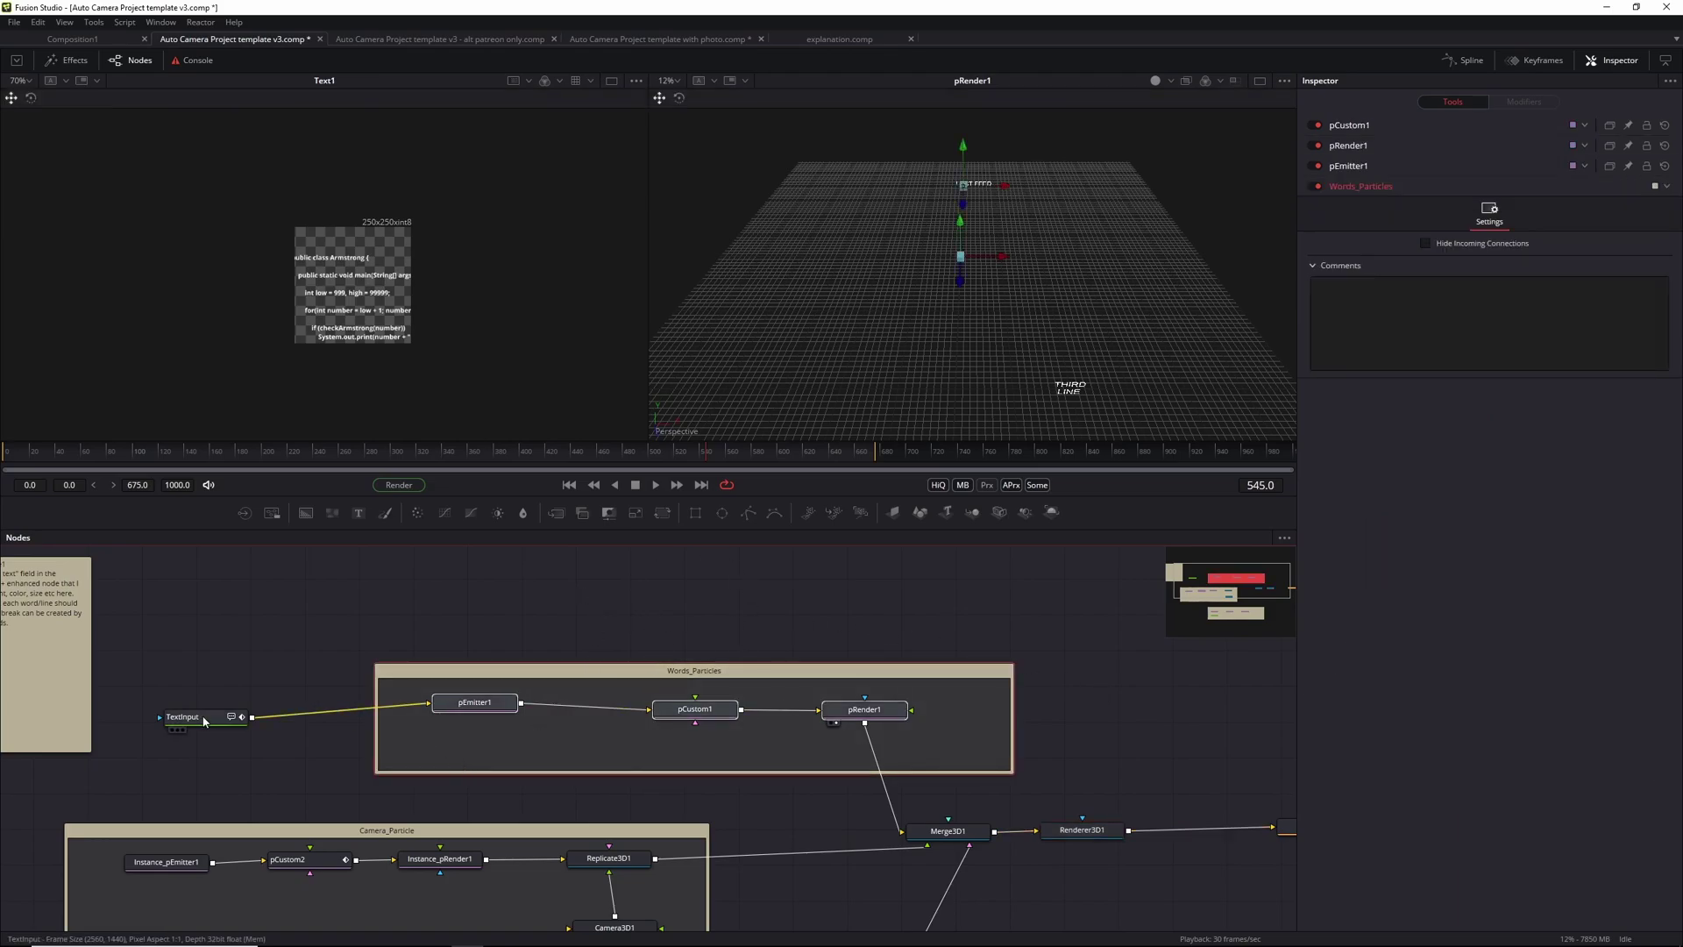
Step: Select the TextInput node and view its LAST FEED output in a viewer
{"action": "left_click_drag", "start_coordinate": [185, 723], "coordinate": [221, 719]}
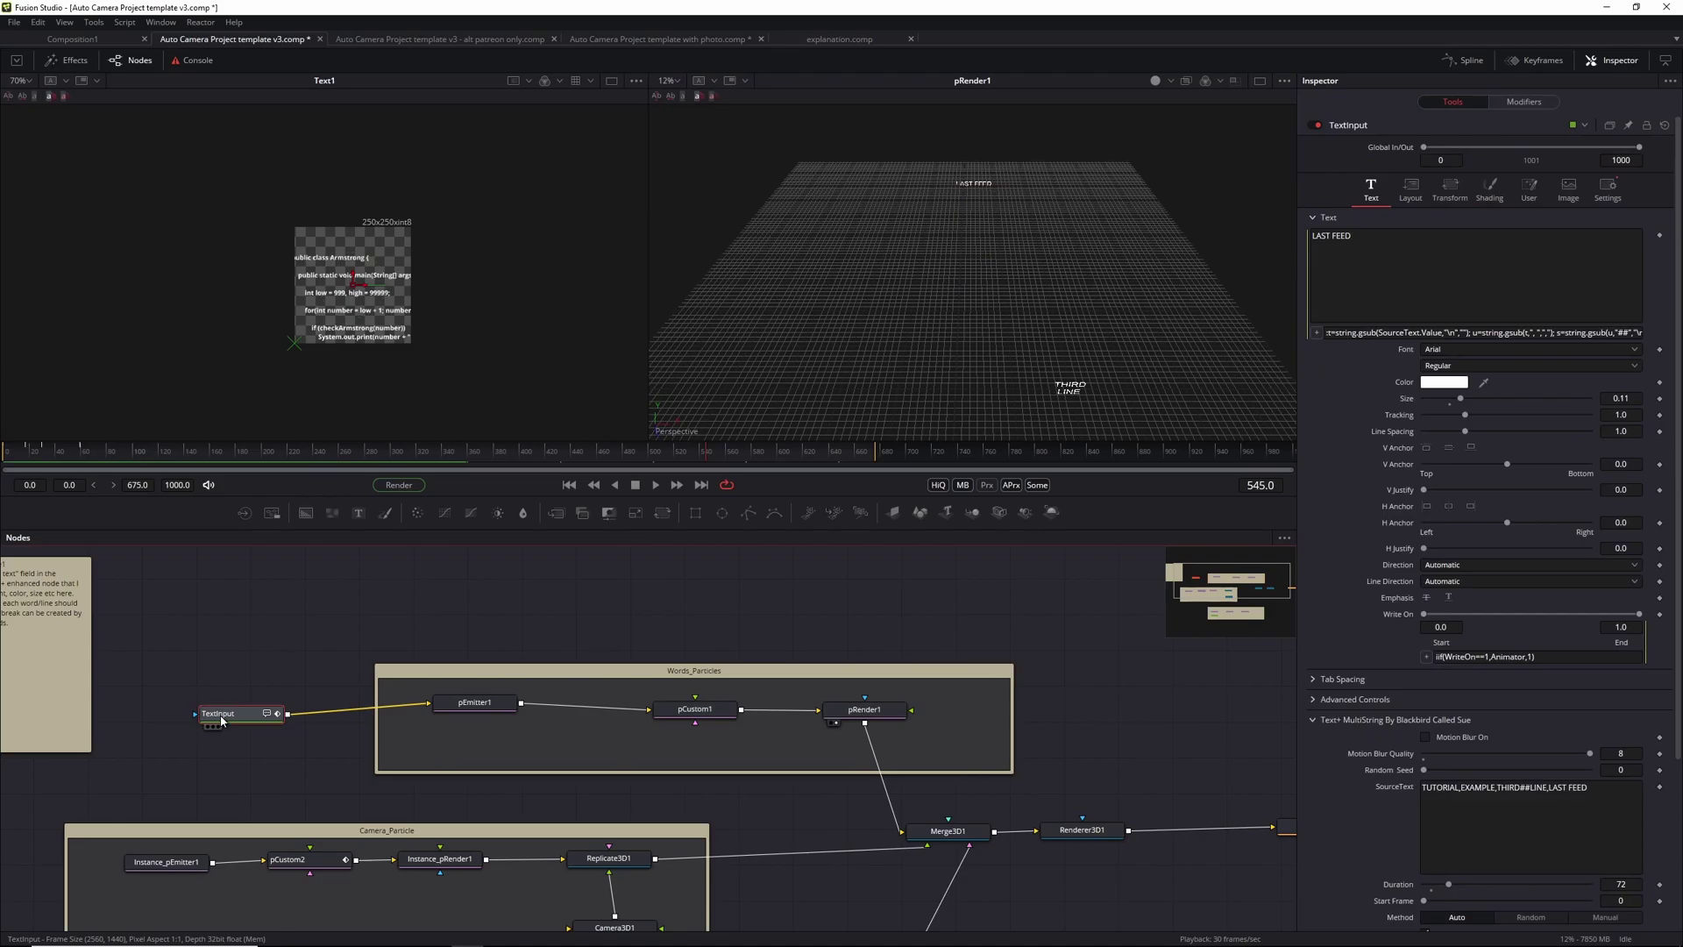
{"action": "key", "text": "1"}
{"action": "scroll", "coordinate": [1490, 805], "scroll_direction": "down", "scroll_amount": 2}
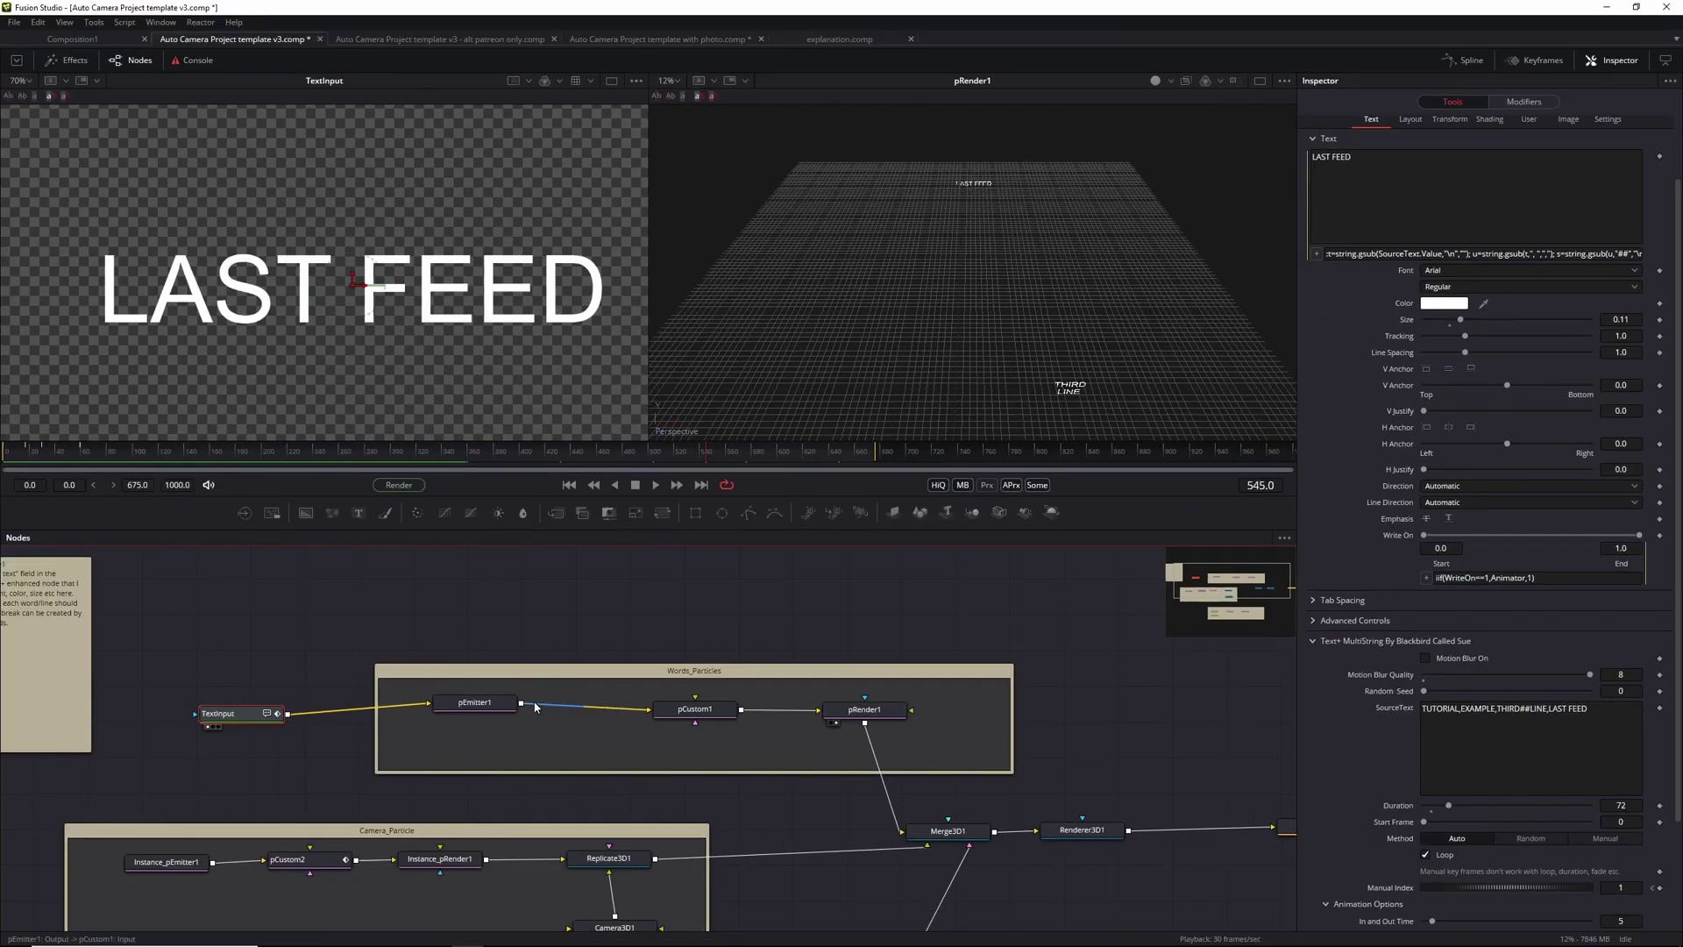
Step: Retype the final 0 in pEmitter1's Number expression iif(time%TextInput.Duration==0,1,0)
{"action": "left_click", "coordinate": [497, 705]}
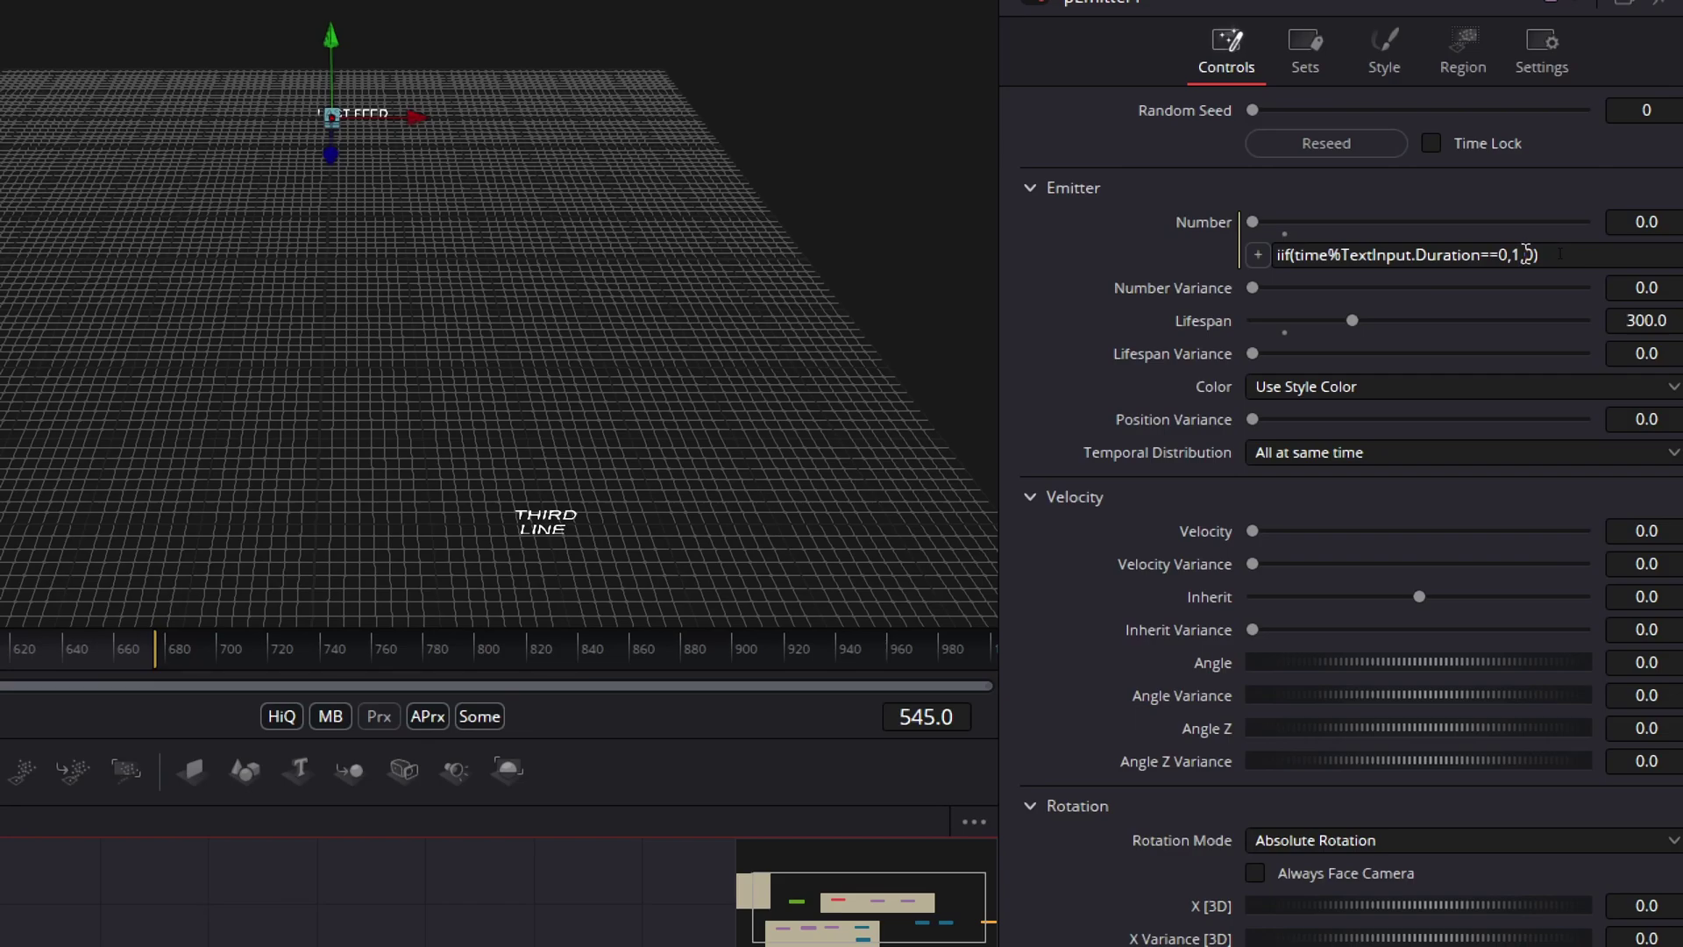
{"action": "left_click", "coordinate": [1526, 254]}
{"action": "type", "text": "0"}
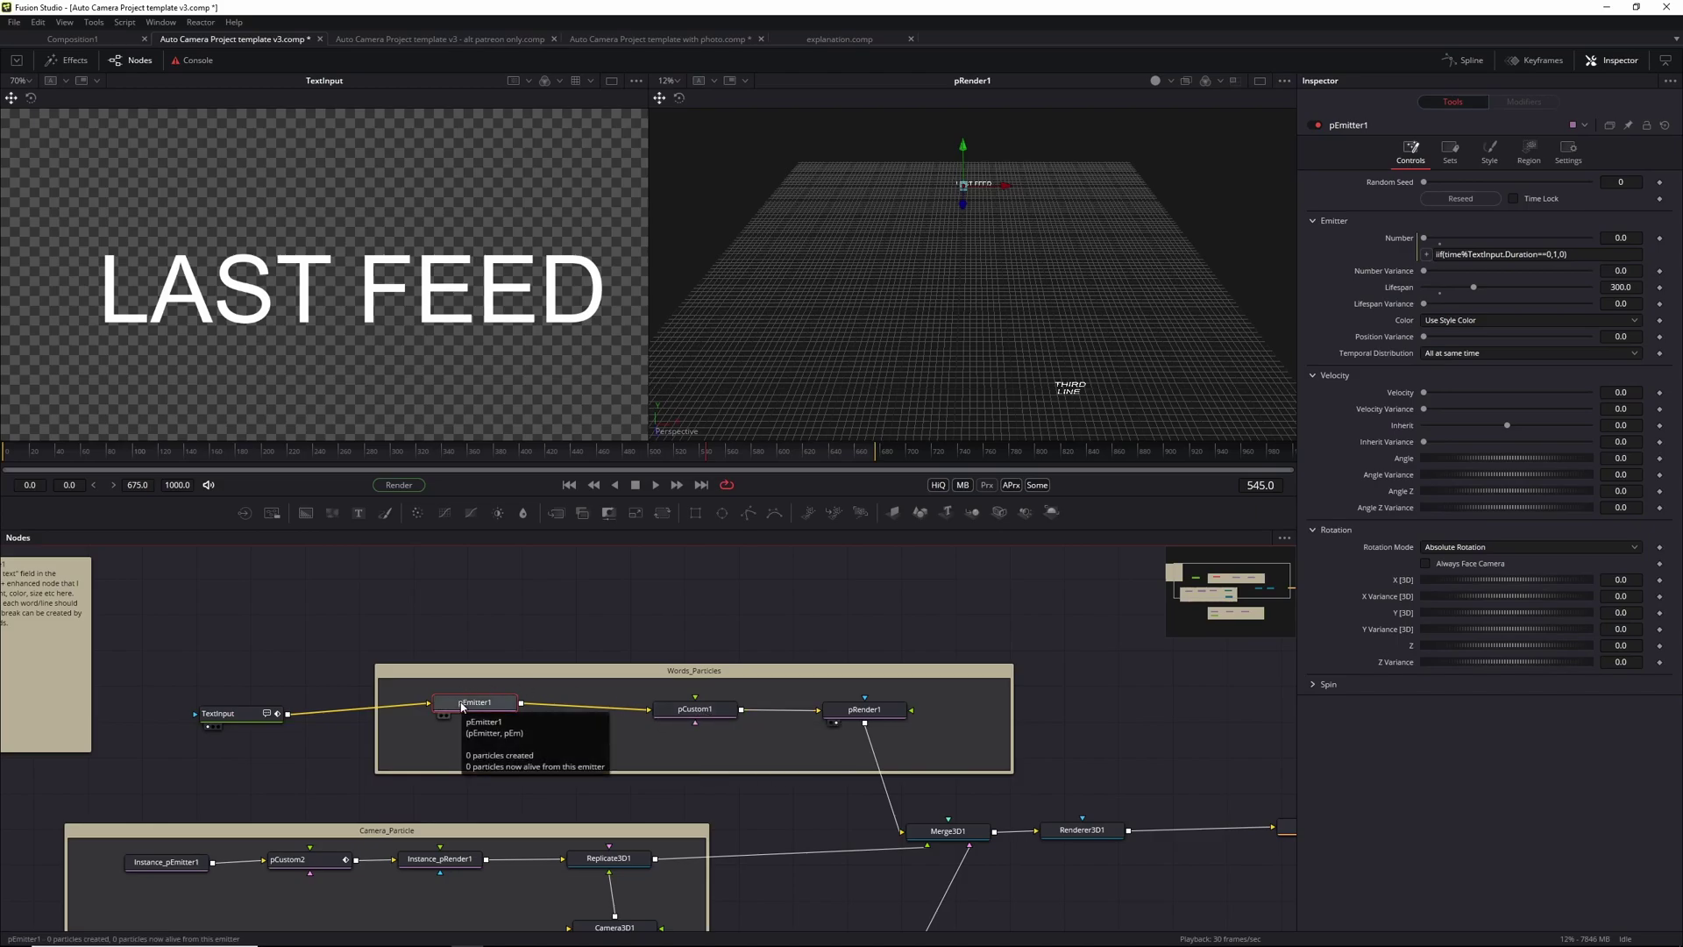
Step: Check pEmitter1's sphere emission region on the Region tab, then show pCustom1's settings
{"action": "left_click", "coordinate": [1517, 165]}
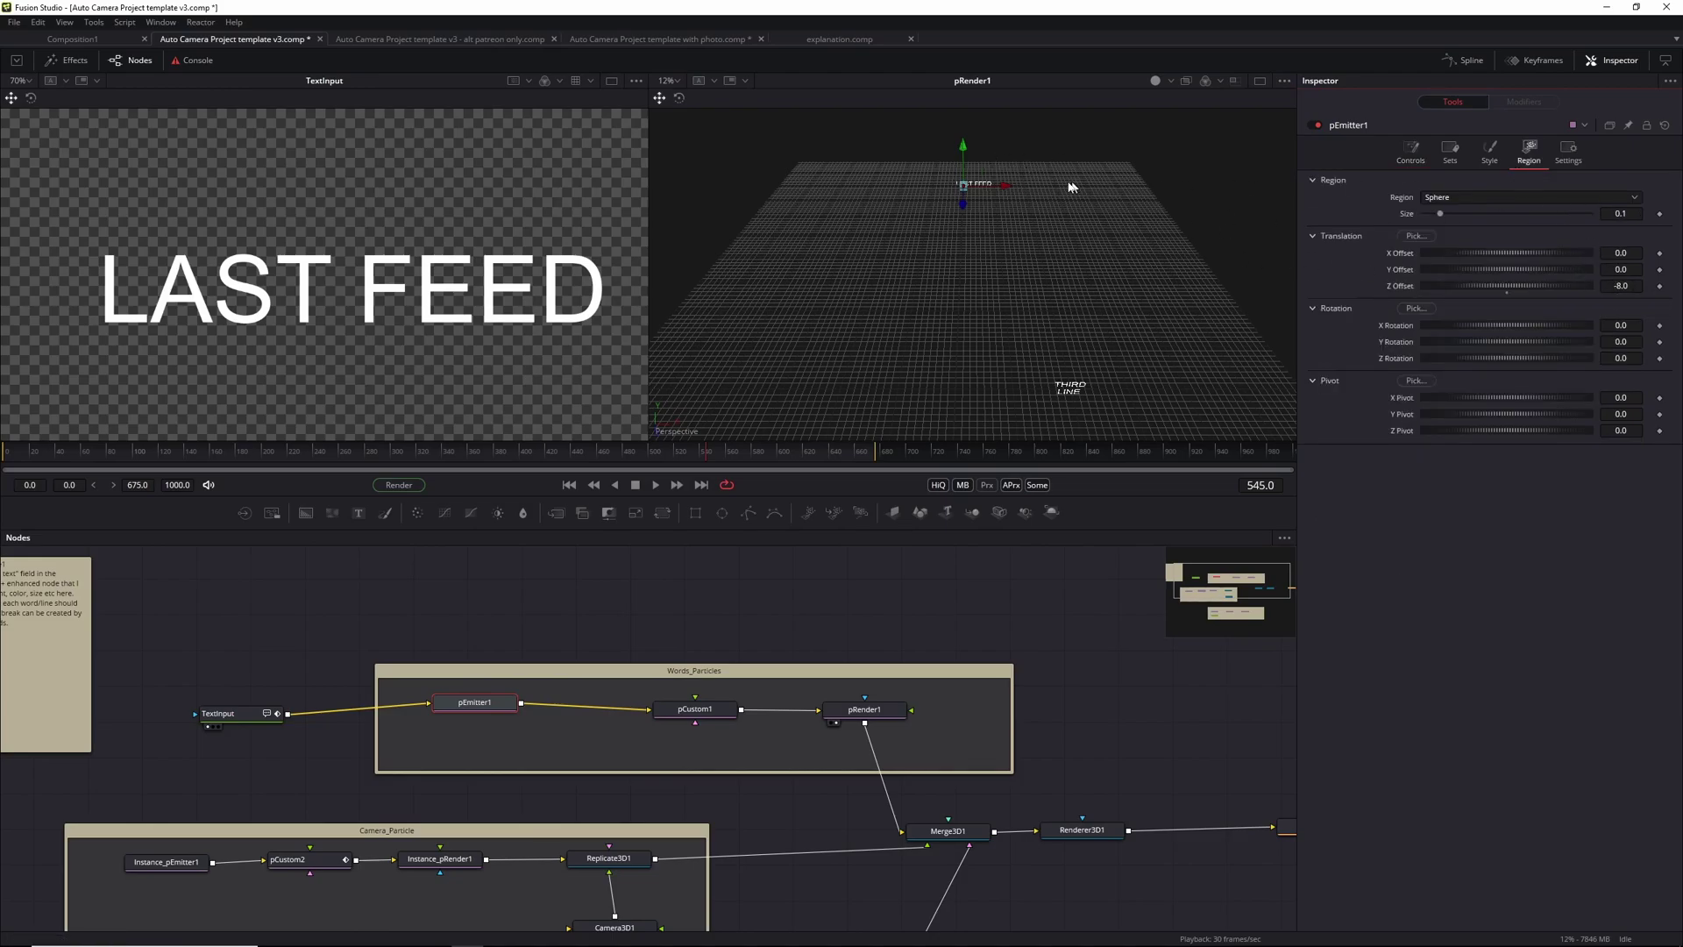
{"action": "left_click", "coordinate": [677, 710]}
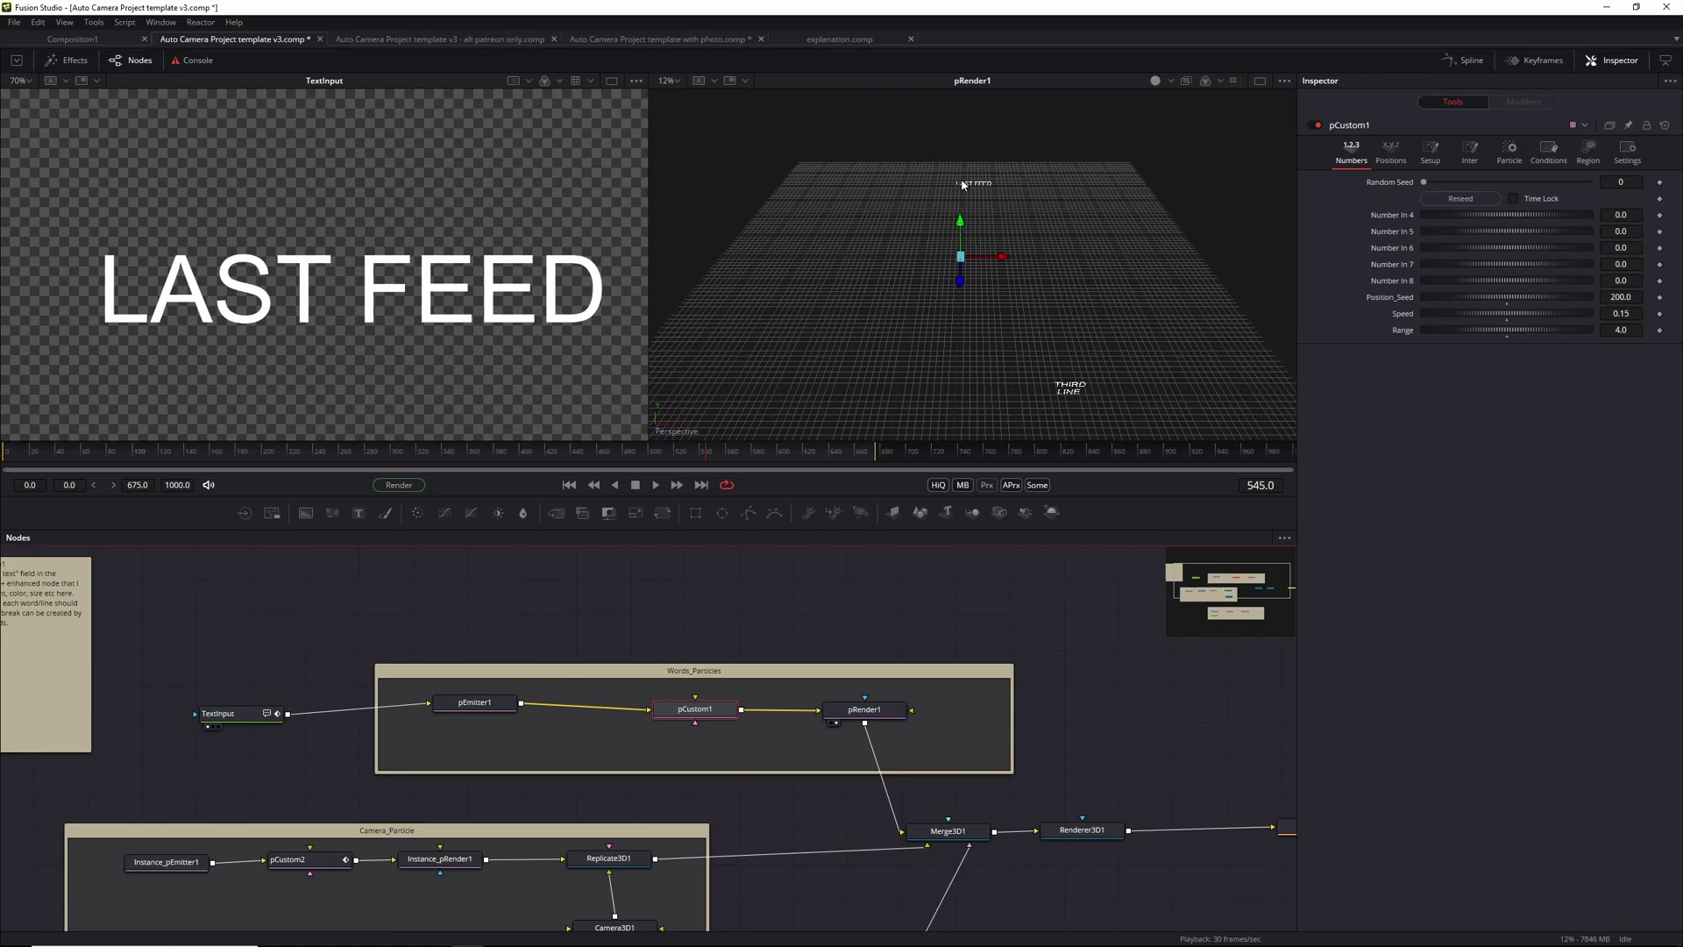
Step: Review pCustom1's Inter and Particle expressions, then pan up to the Camera_Particle and Environment_Particles groups
{"action": "left_click", "coordinate": [1470, 151]}
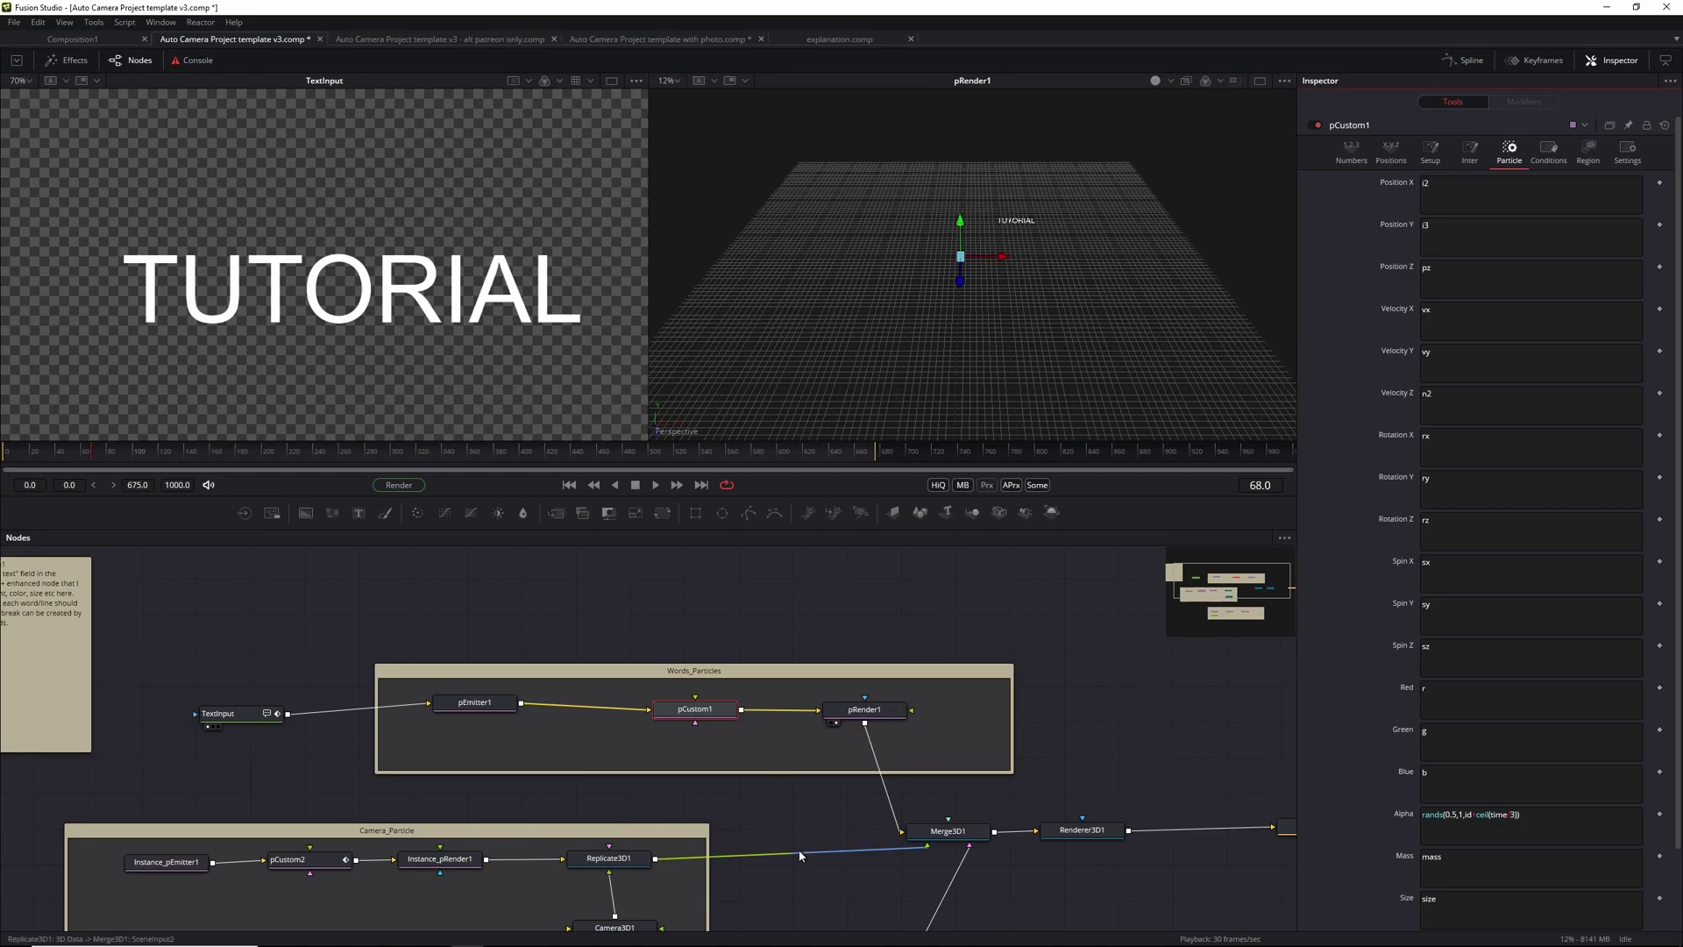
{"action": "left_click_drag", "start_coordinate": [798, 884], "coordinate": [855, 693]}
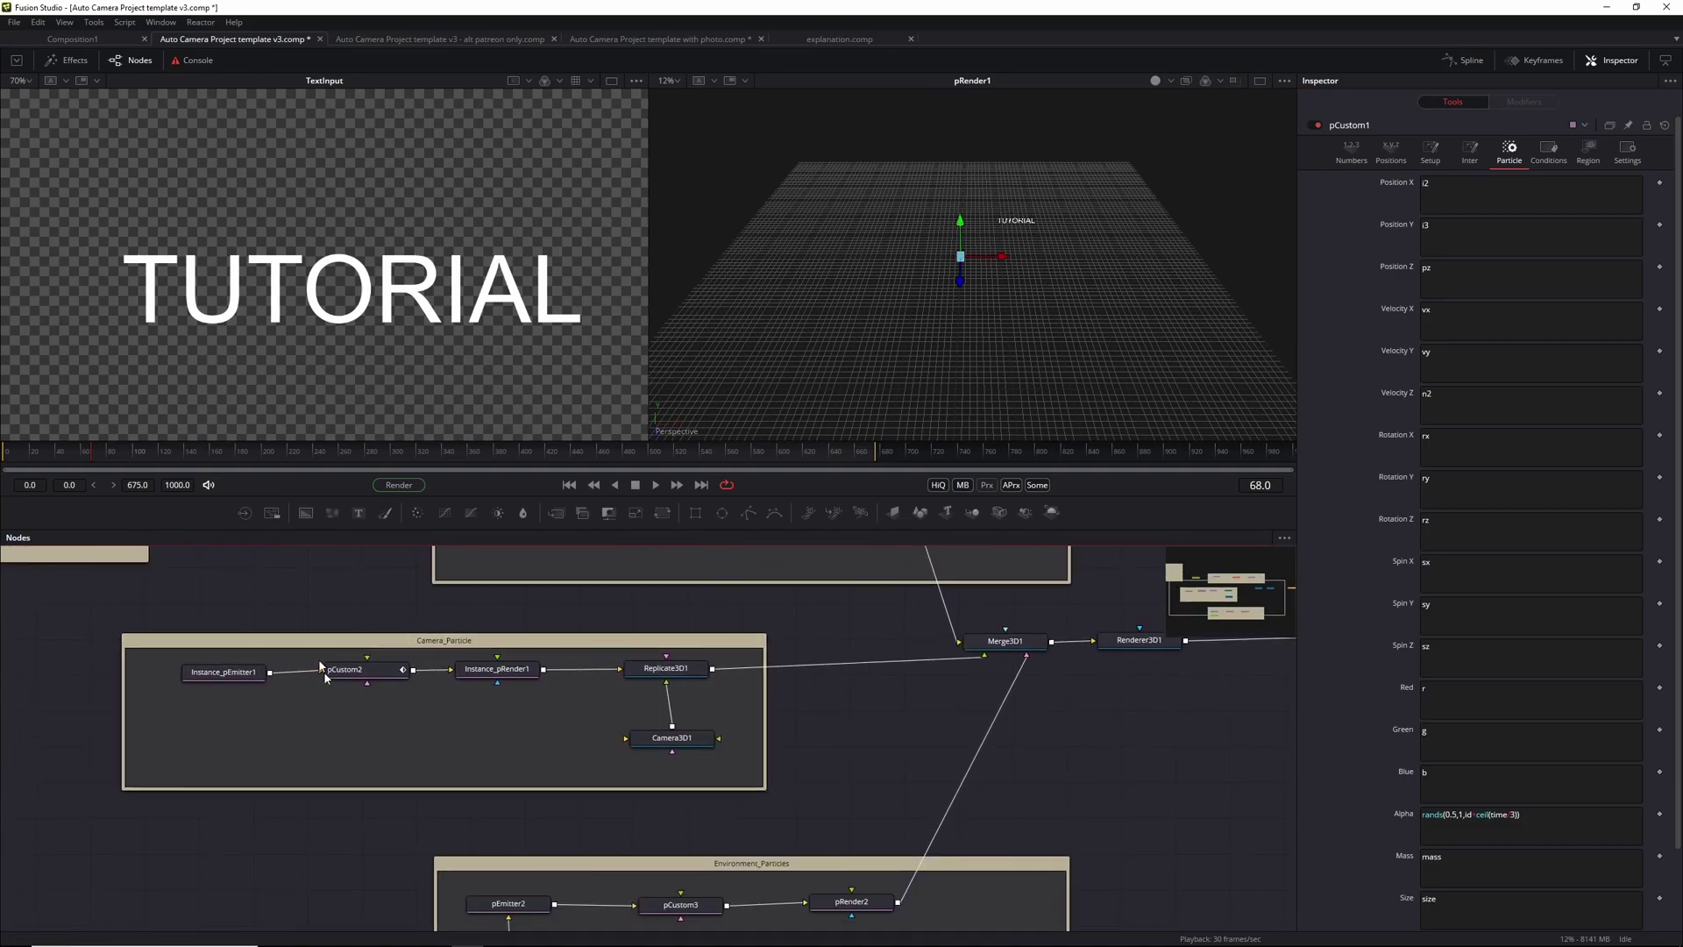
Step: Step through the Camera_Particle group, Instance_pEmitter1, Camera3D1 and Replicate3D1 (Loop, TBN Aligned) settings
{"action": "left_click", "coordinate": [469, 642]}
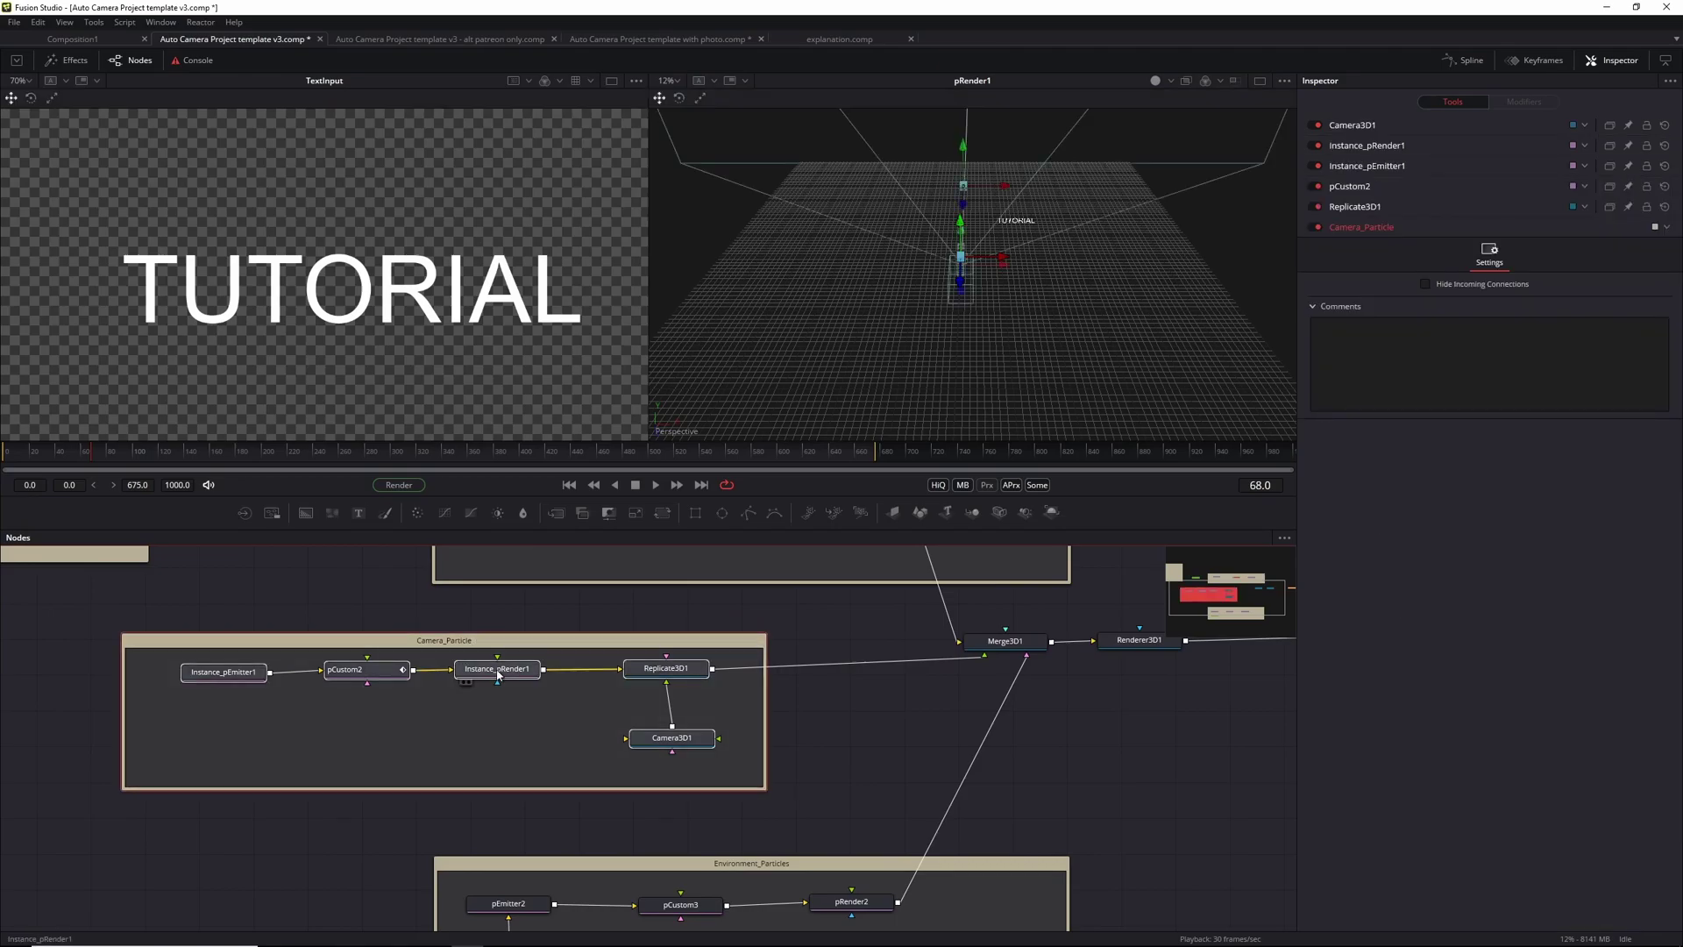
{"action": "left_click", "coordinate": [222, 674]}
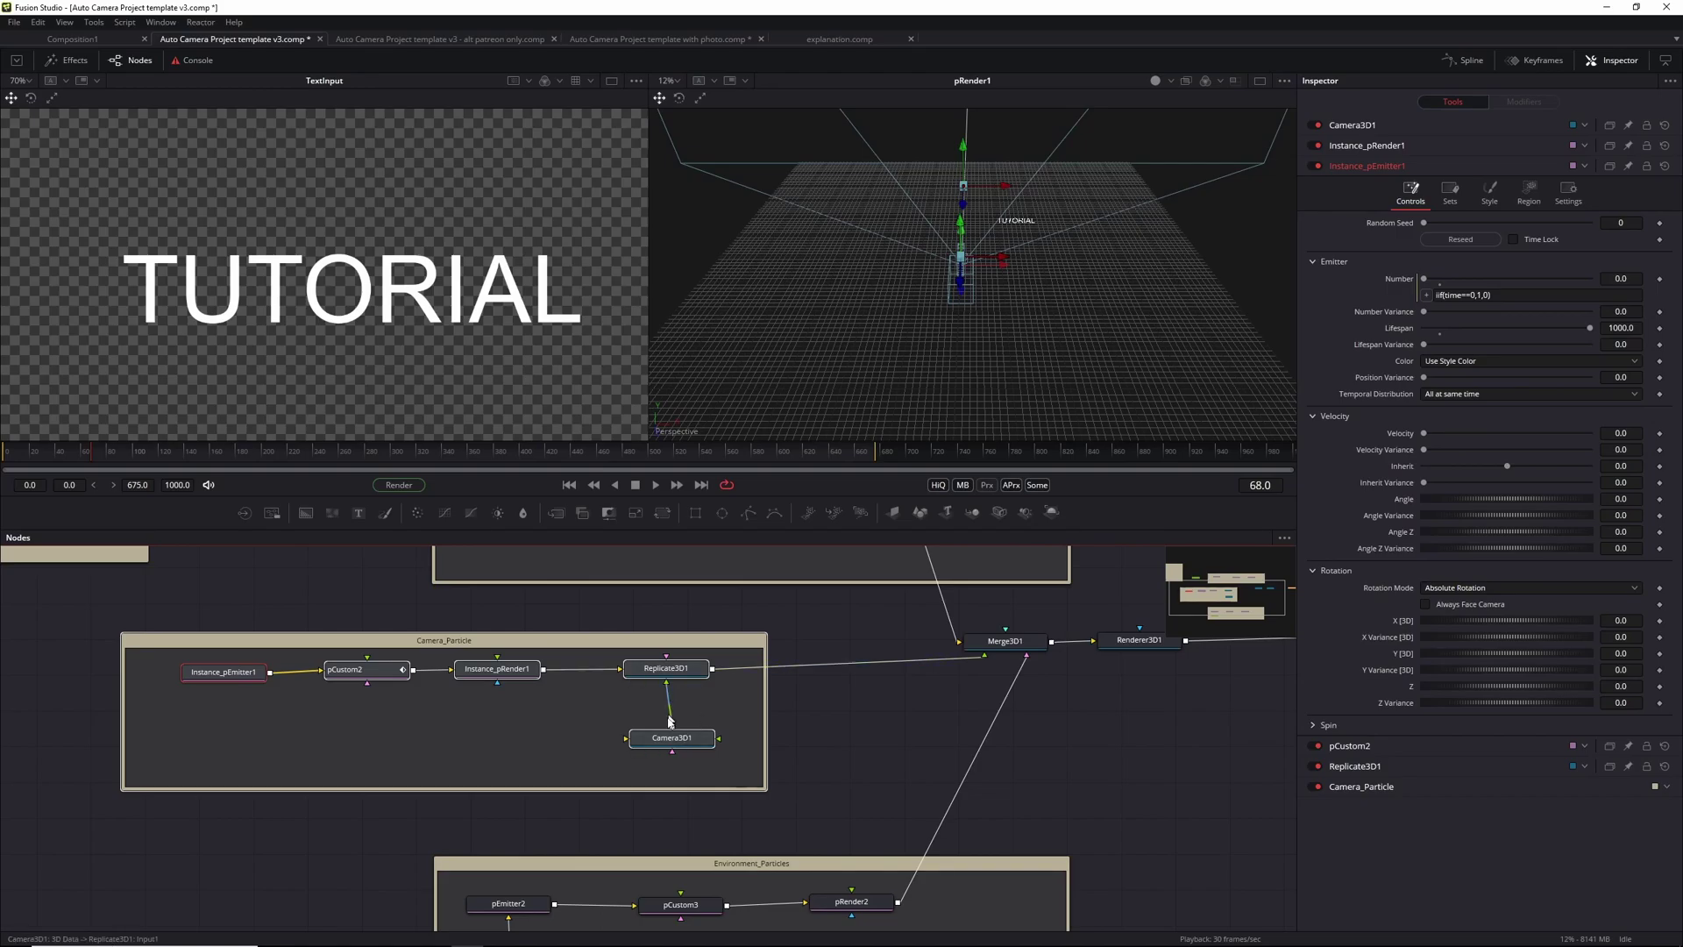
{"action": "left_click", "coordinate": [689, 744]}
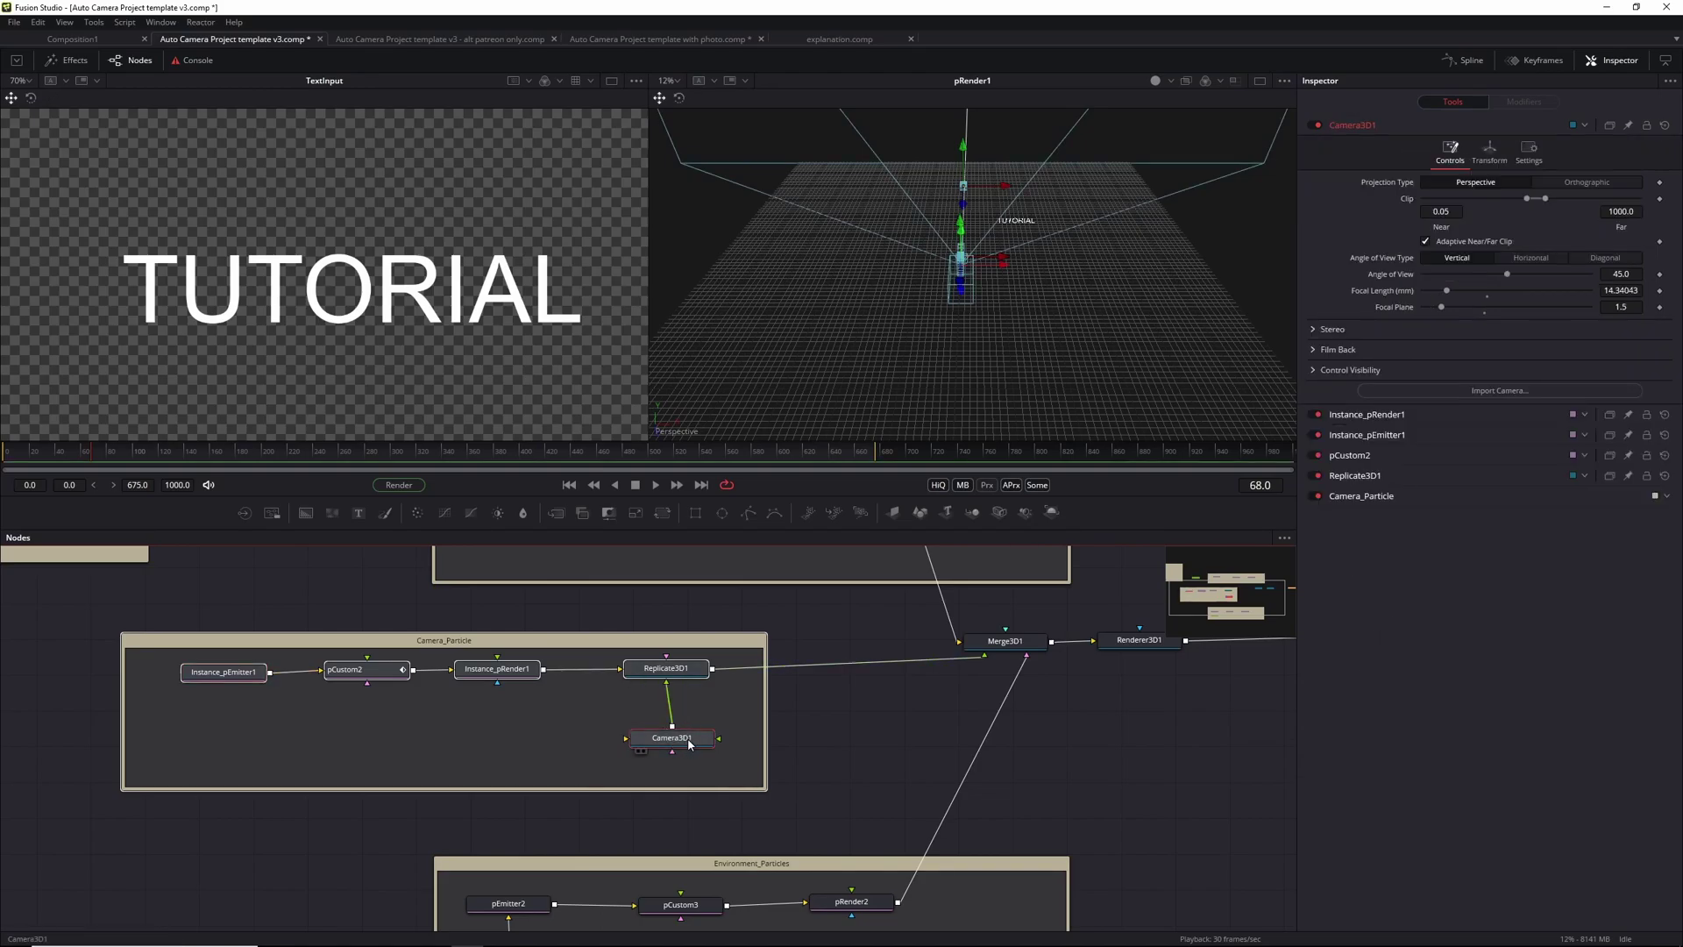
{"action": "left_click", "coordinate": [684, 671]}
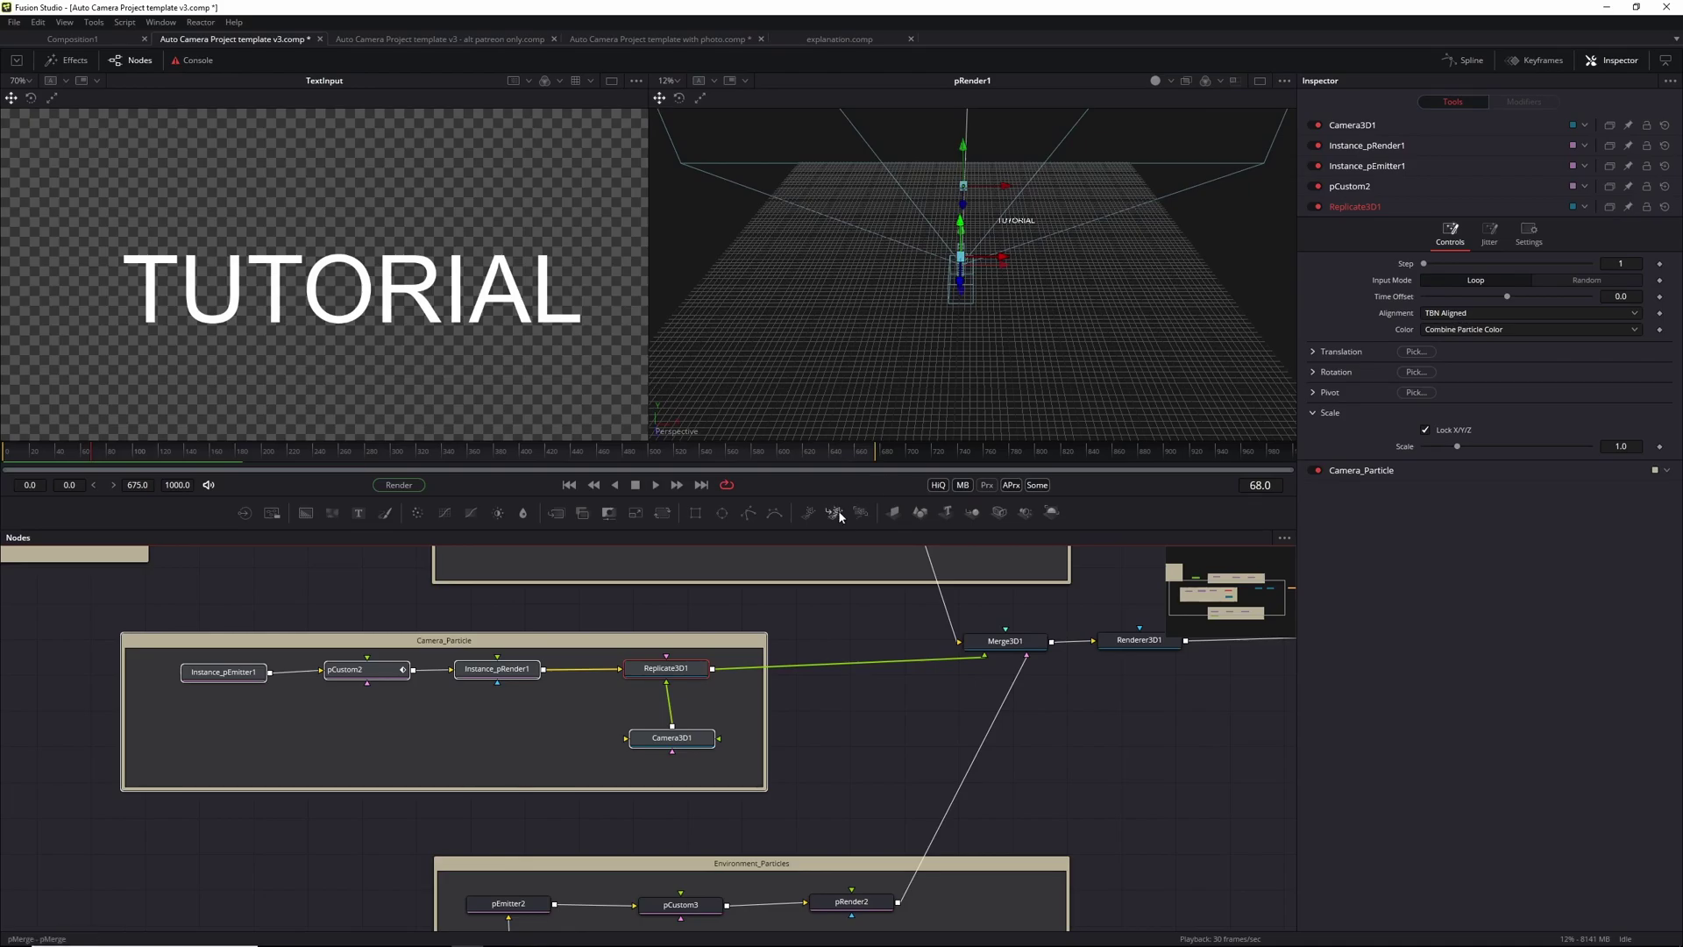
{"action": "left_click_drag", "start_coordinate": [853, 611], "coordinate": [871, 719]}
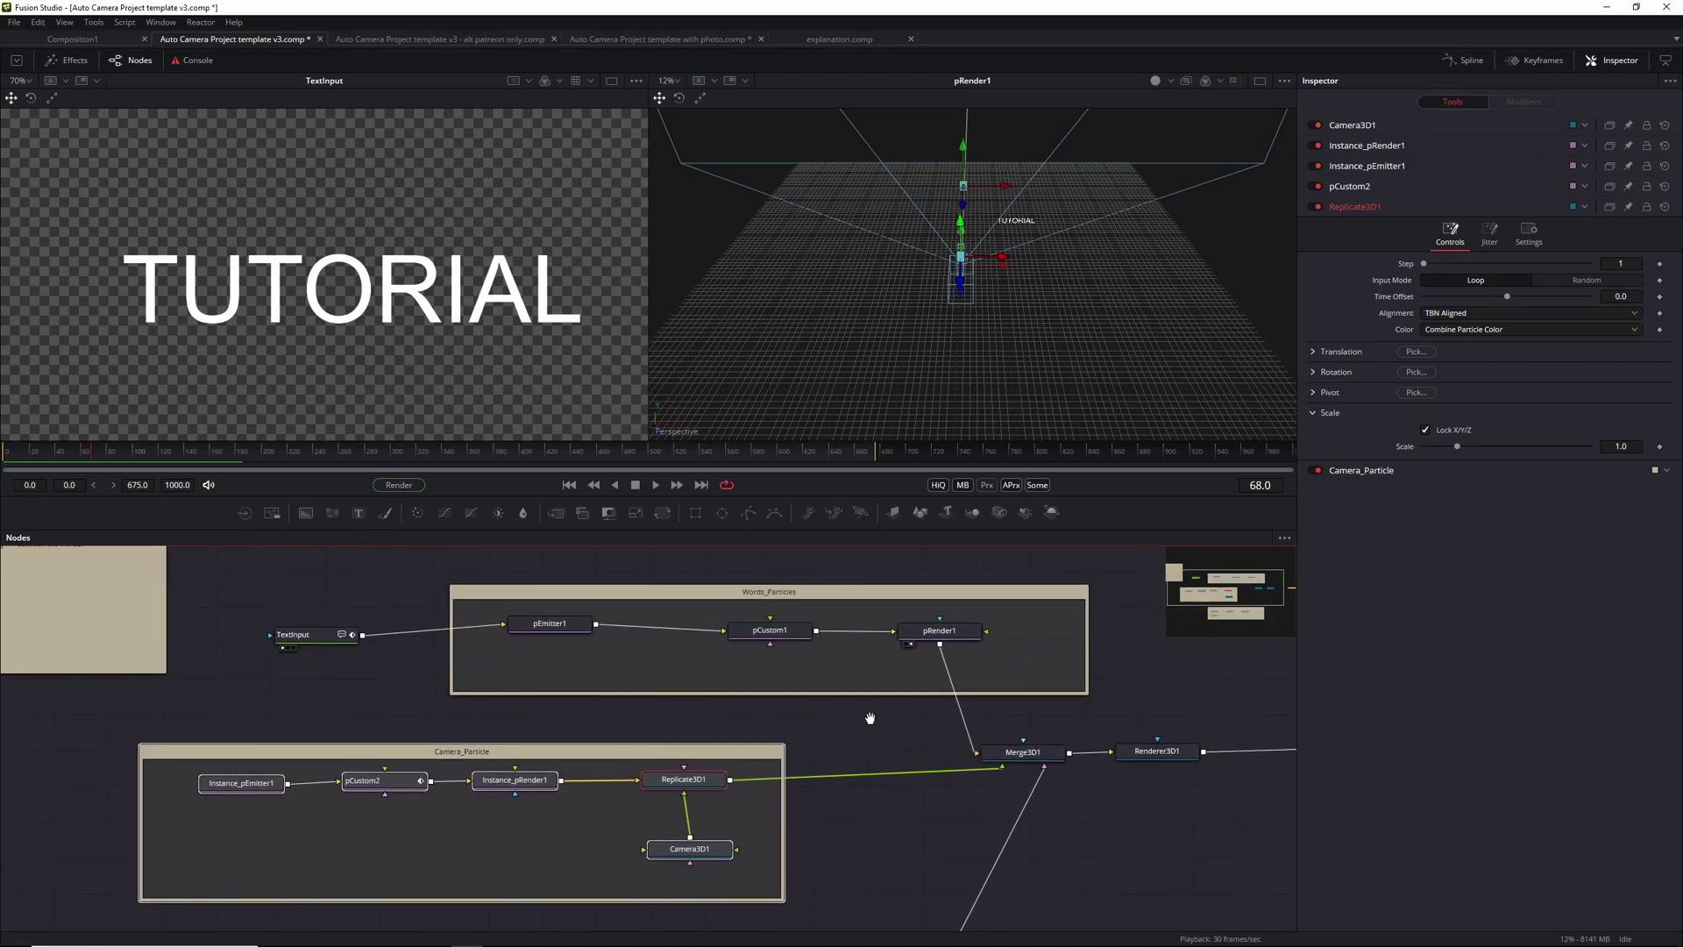
{"action": "left_click", "coordinate": [366, 780]}
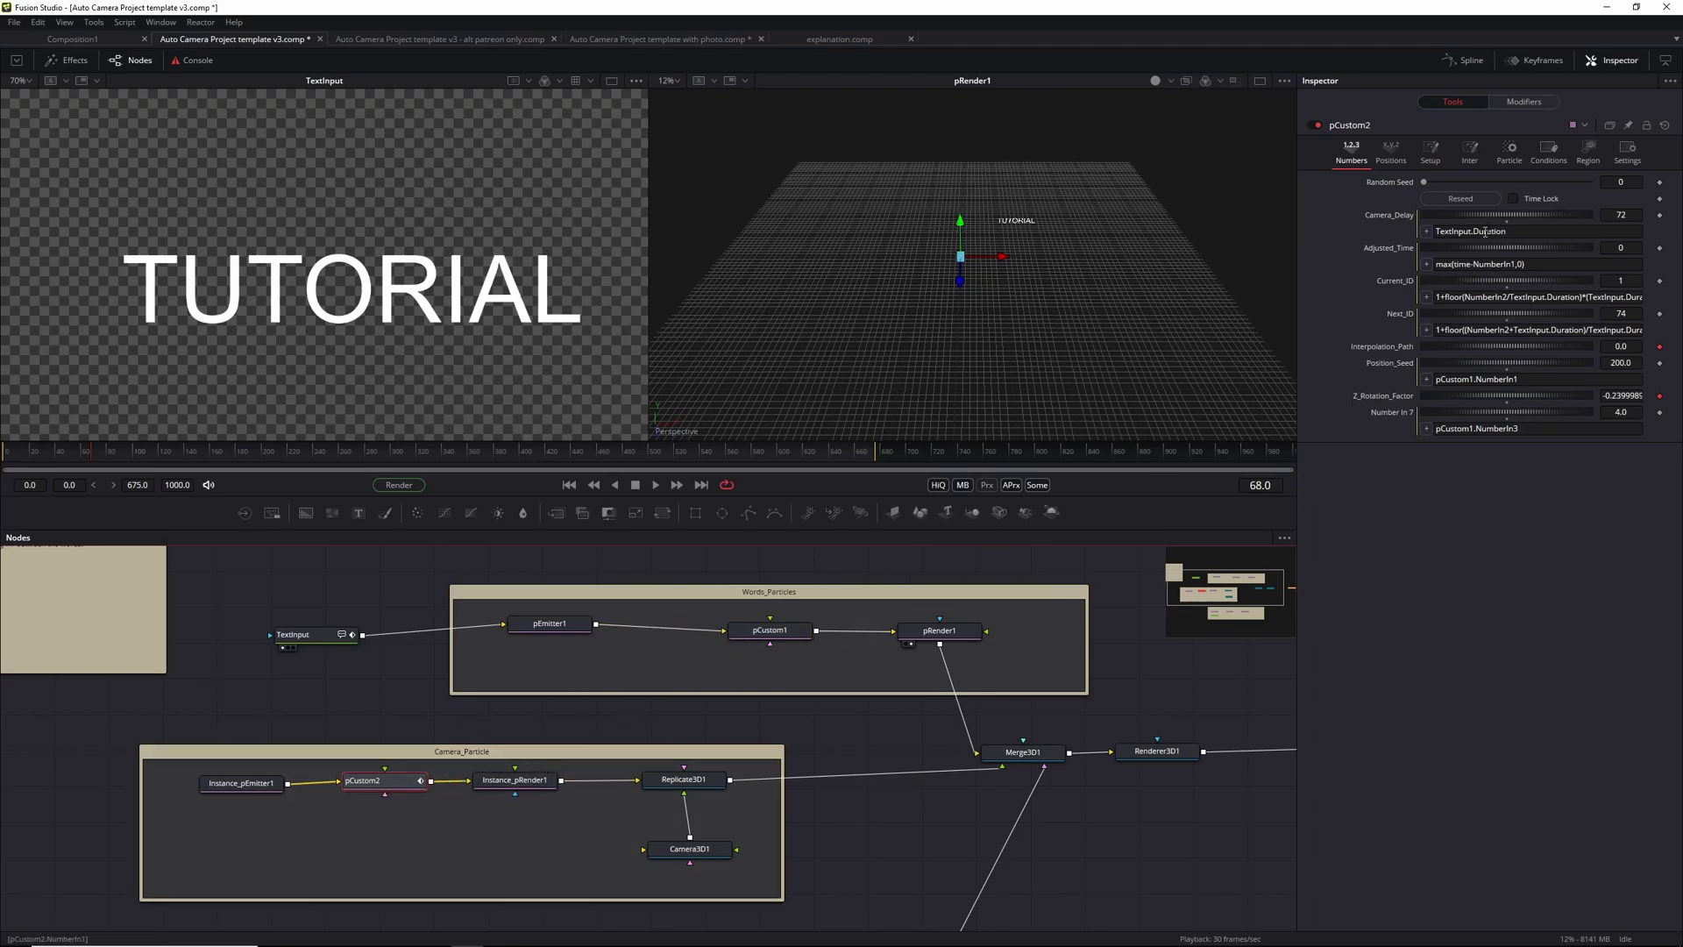
{"action": "left_click", "coordinate": [1470, 151]}
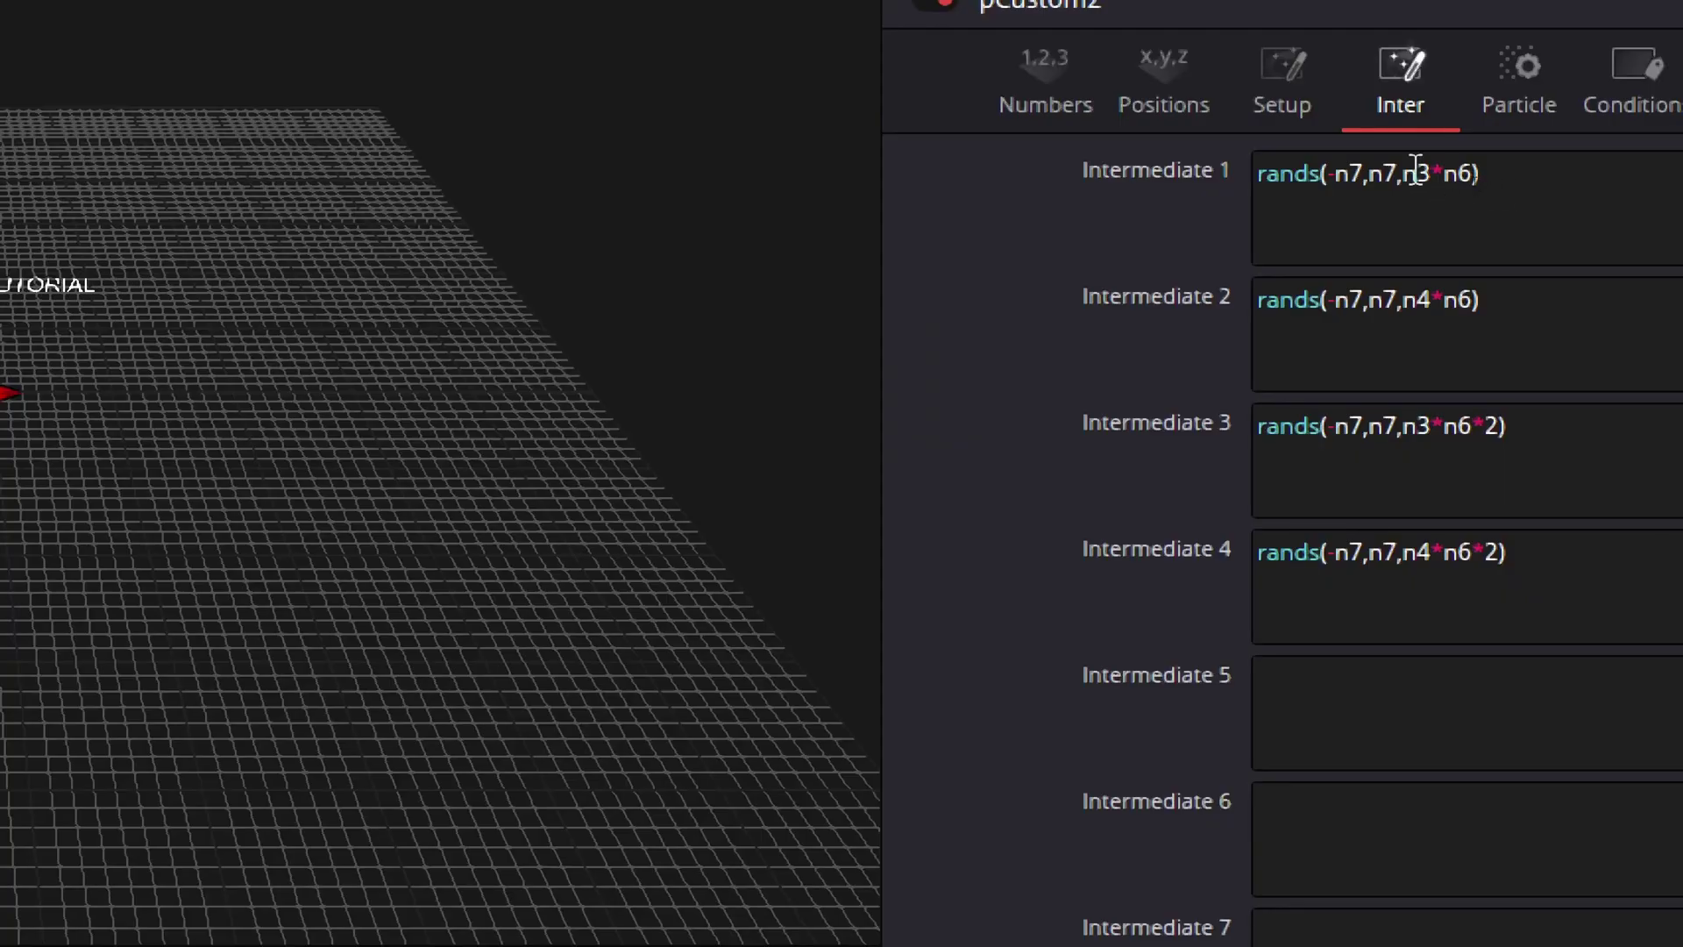
{"action": "left_click_drag", "start_coordinate": [1471, 183], "coordinate": [1476, 174]}
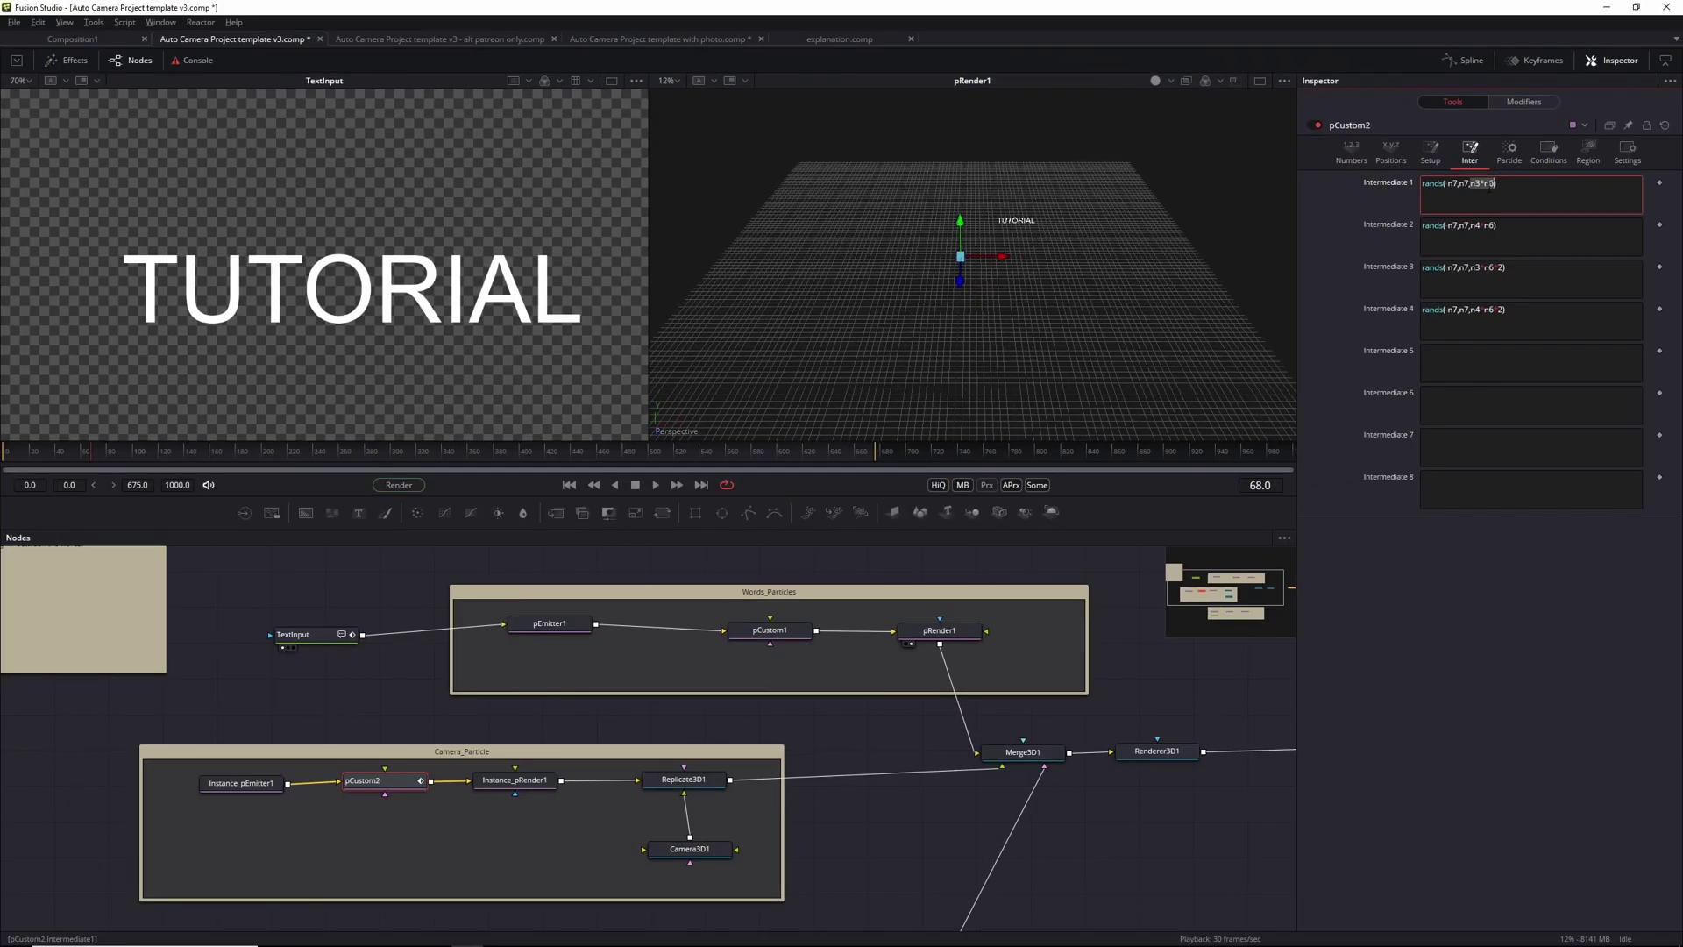
{"action": "left_click", "coordinate": [1350, 158]}
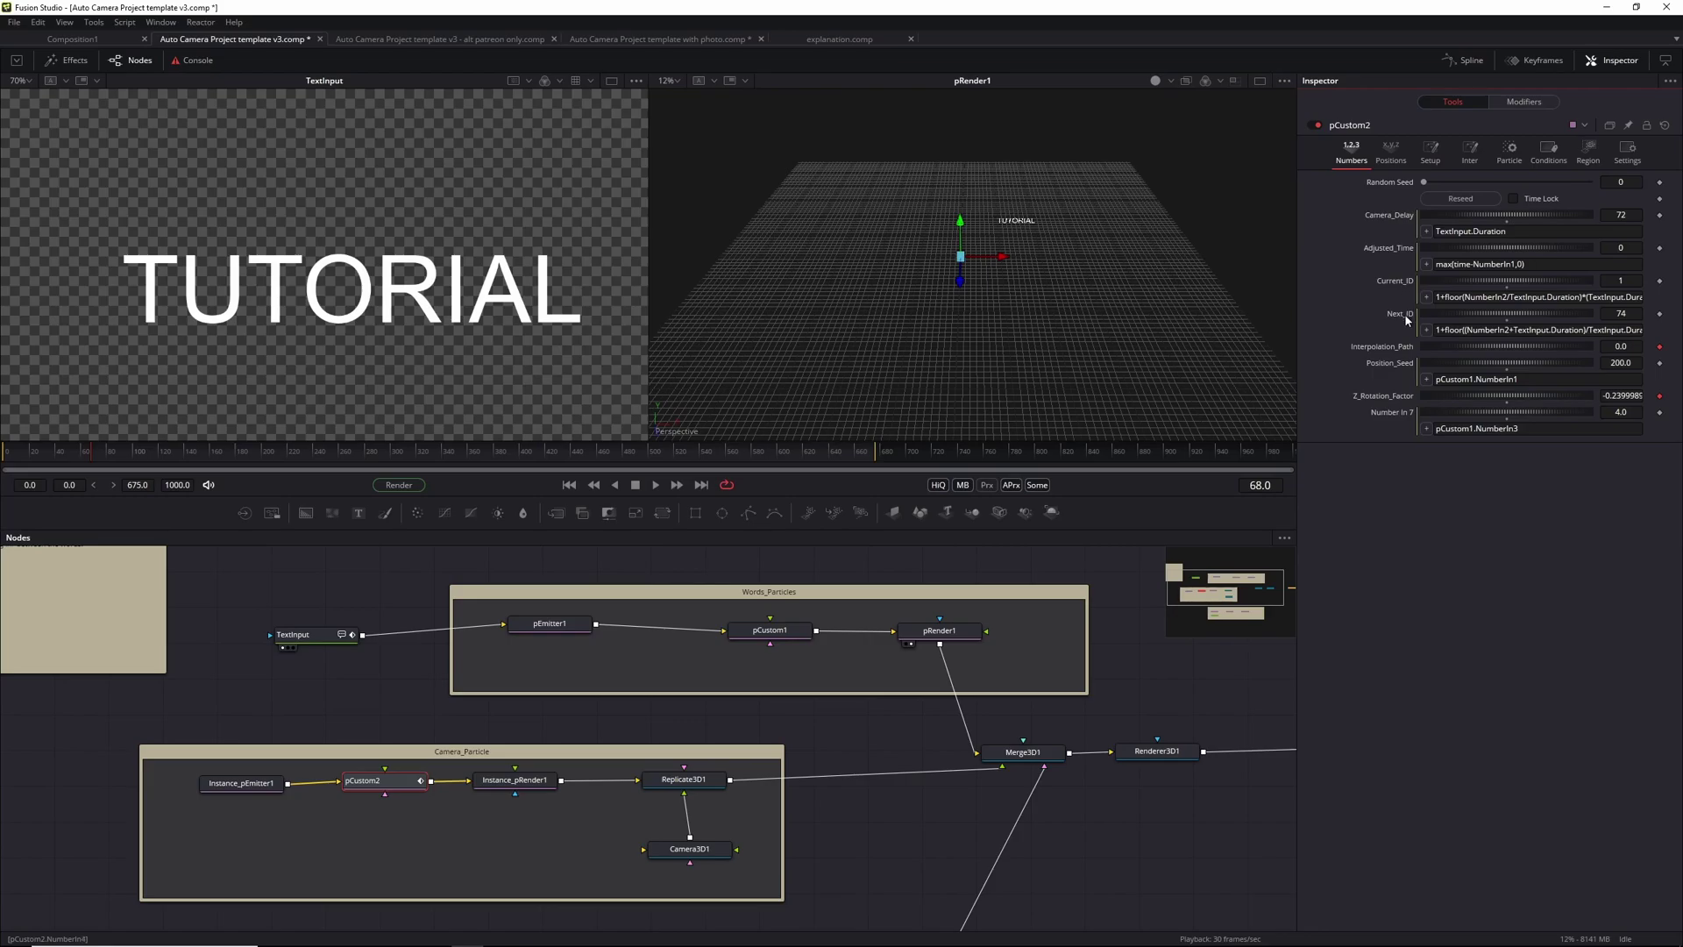
Step: Disconnect Camera3D1 from Replicate3D1
{"action": "left_click", "coordinate": [688, 805]}
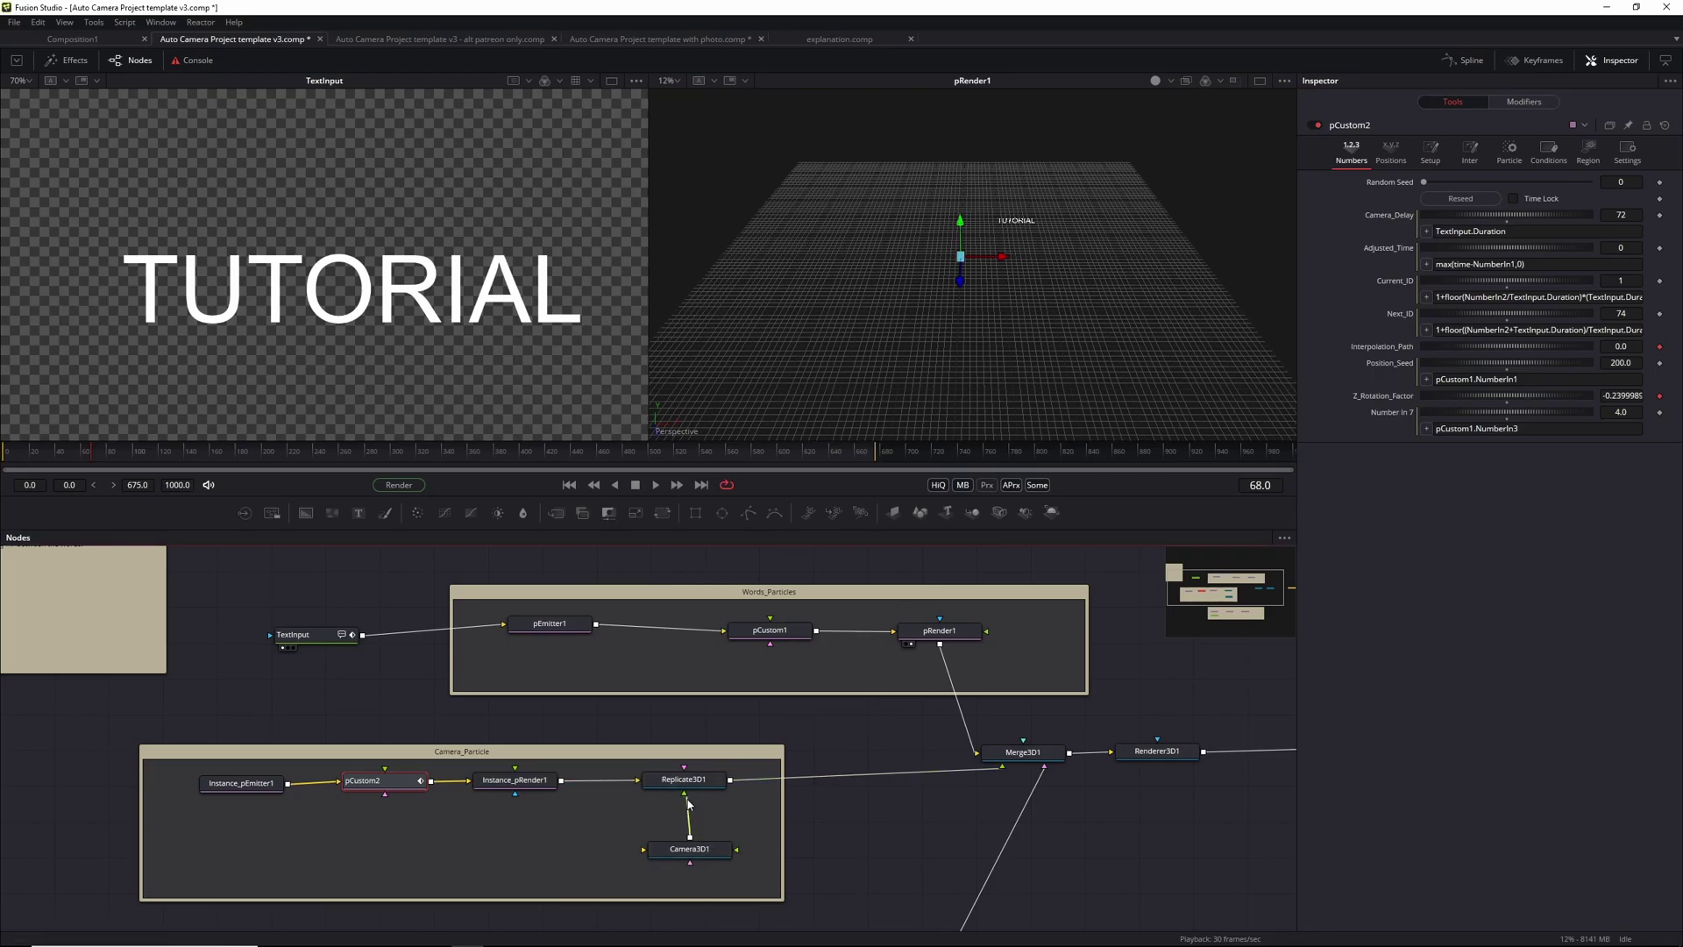
{"action": "left_click_drag", "start_coordinate": [688, 805], "coordinate": [695, 864]}
{"action": "left_click", "coordinate": [545, 860]}
Step: Add a Shape3D cube of size 0.1, wire it into Replicate3D1, and play the scene
{"action": "key", "text": "shift+space"}
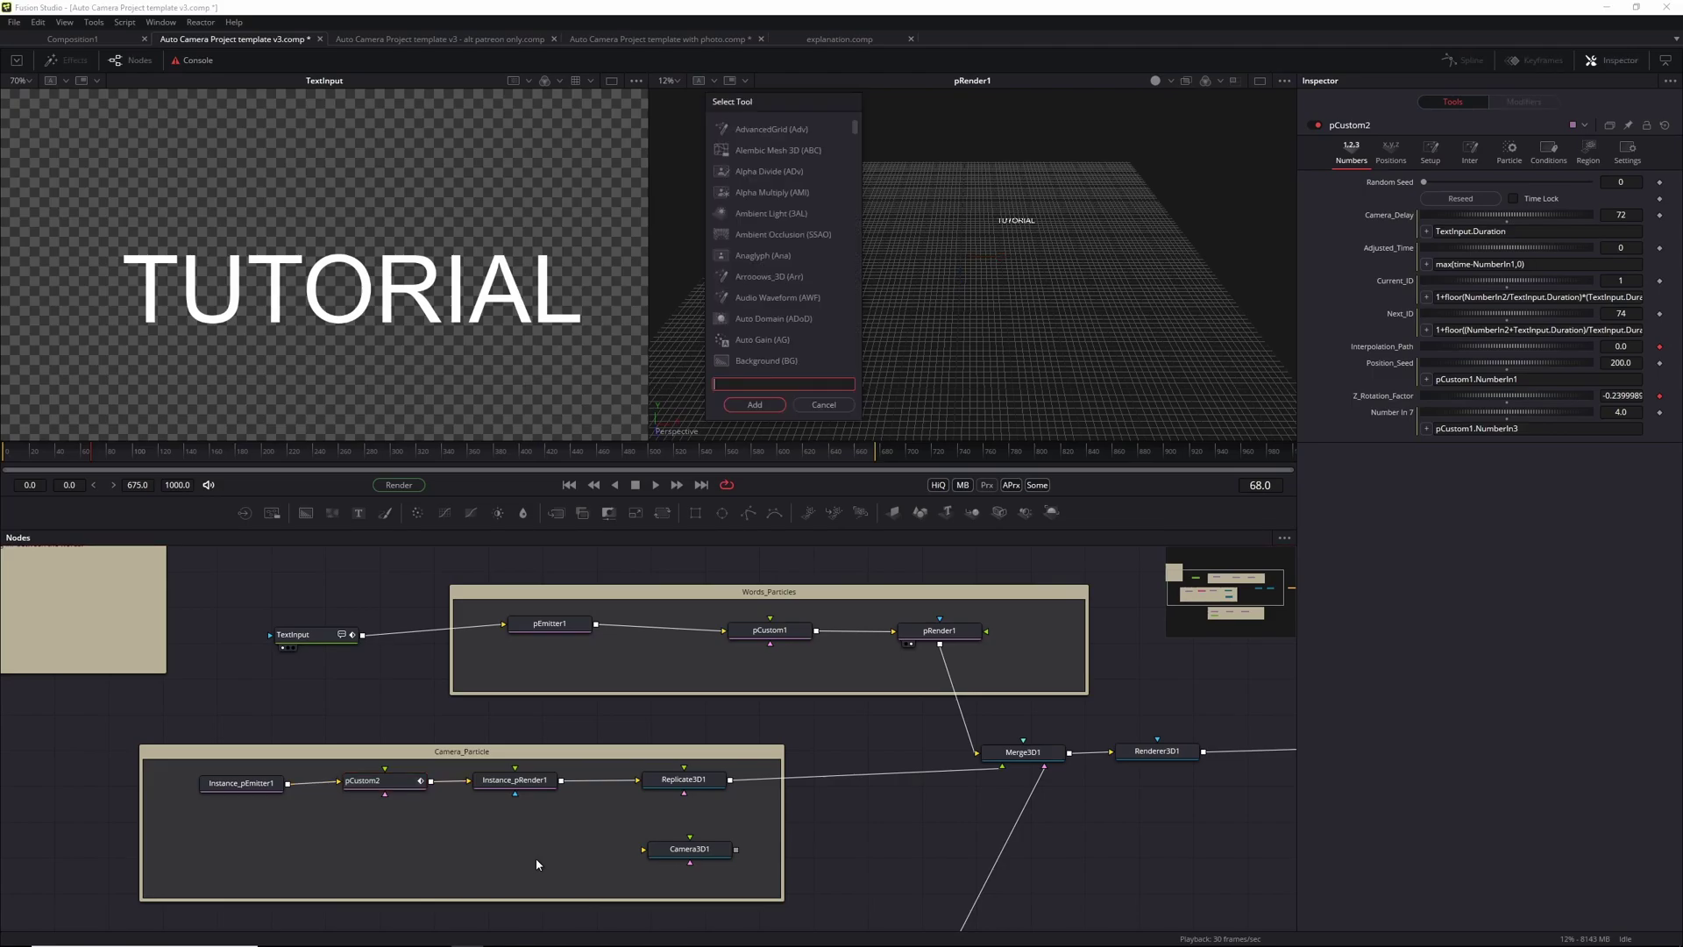
{"action": "type", "text": "shape"}
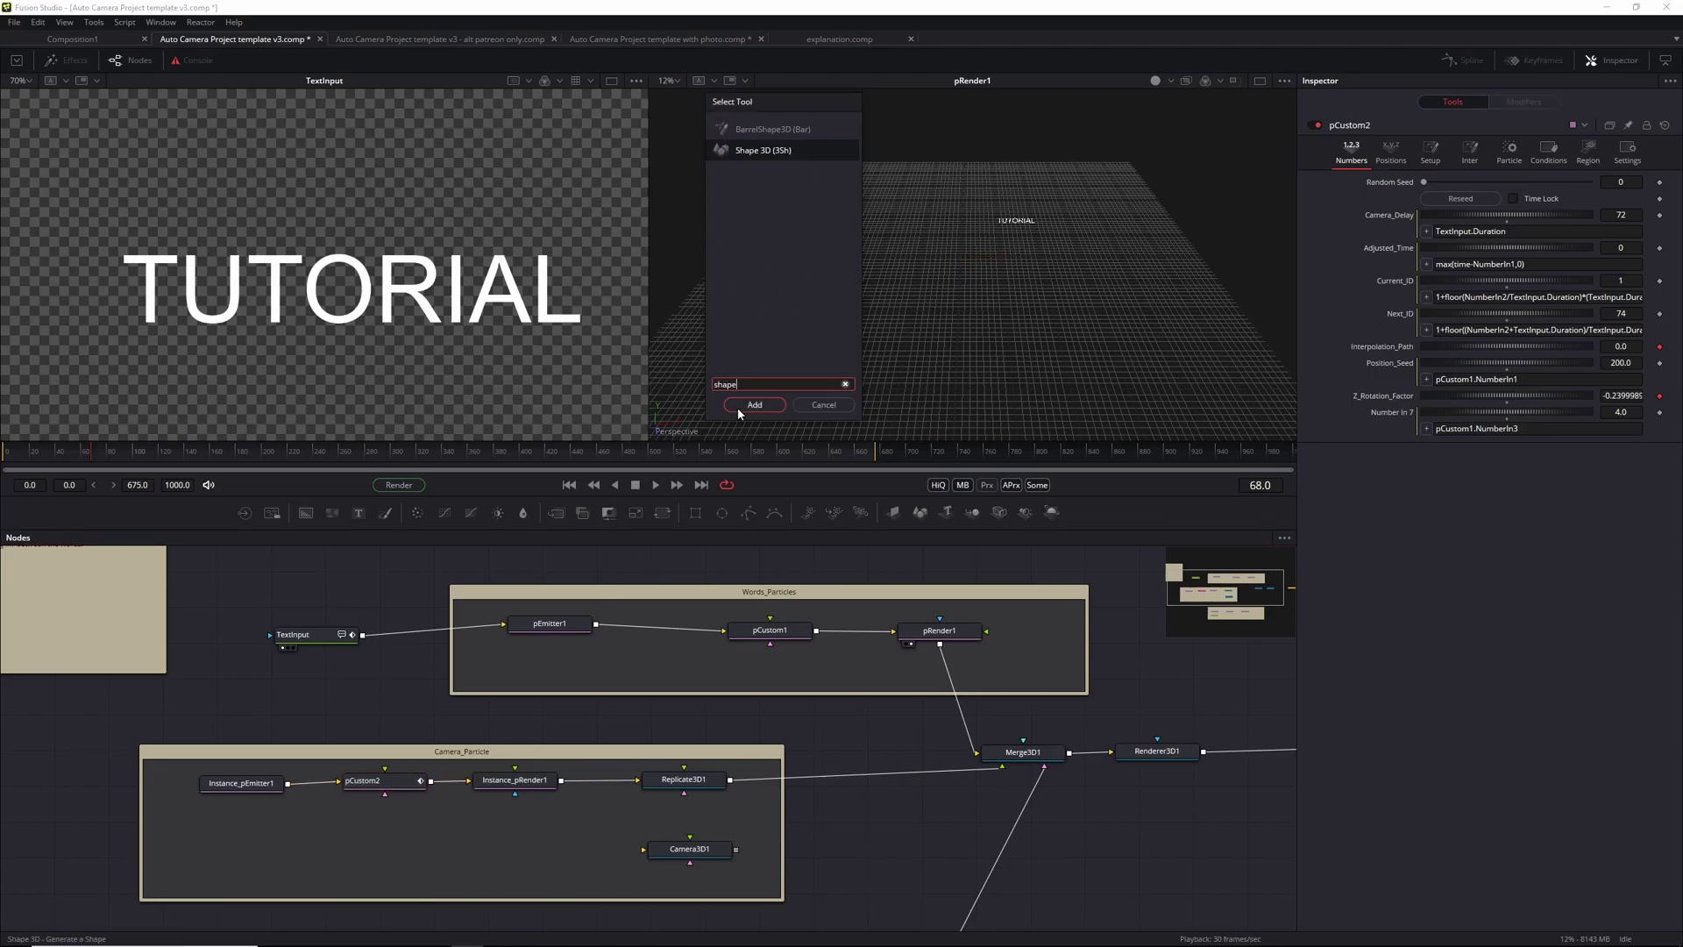
{"action": "left_click", "coordinate": [738, 405]}
{"action": "left_click", "coordinate": [1454, 183]}
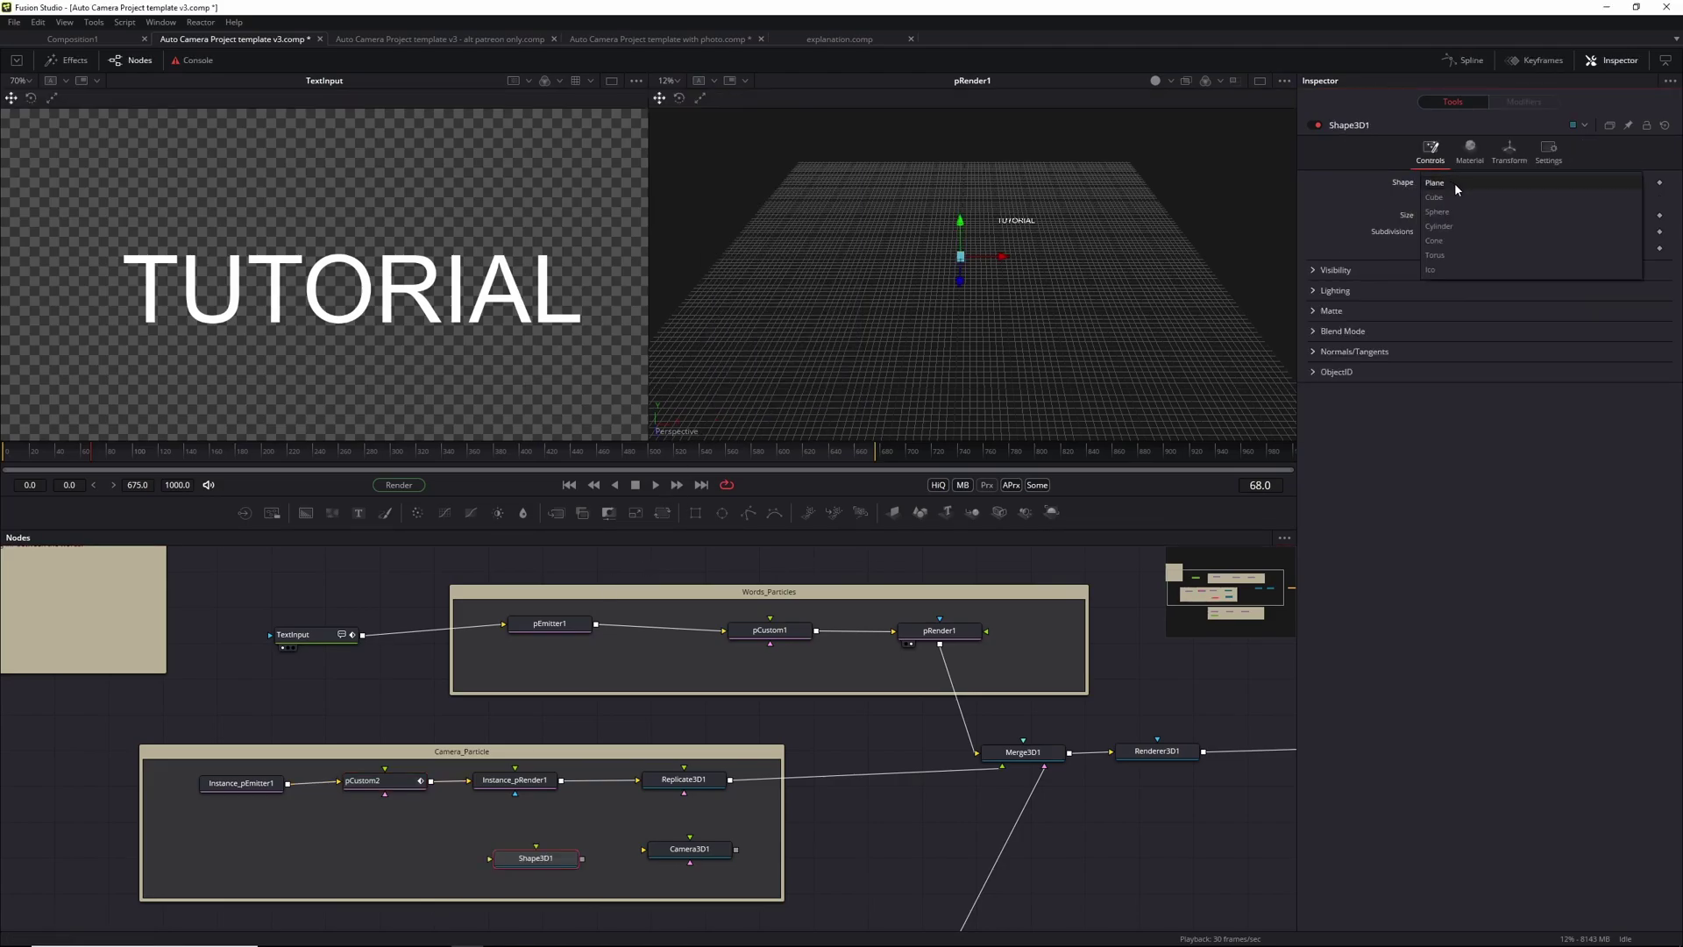
{"action": "left_click", "coordinate": [1459, 196]}
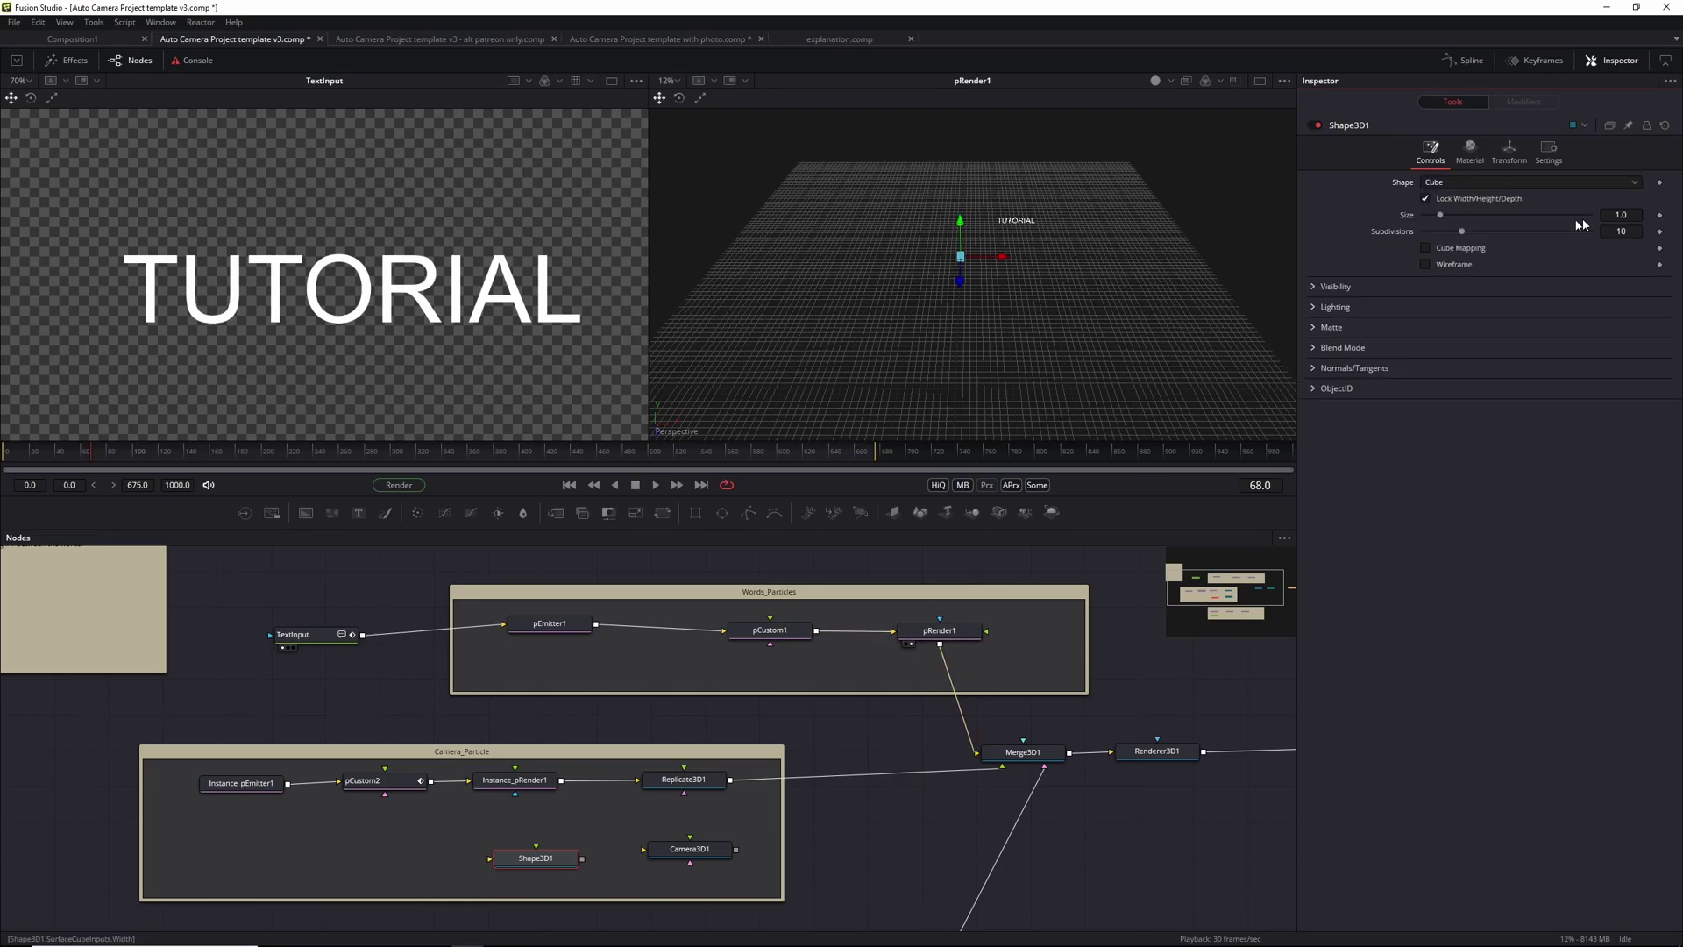
{"action": "left_click", "coordinate": [1637, 214]}
{"action": "type", "text": "0.1"}
{"action": "key", "text": "Tab"}
{"action": "left_click_drag", "start_coordinate": [582, 859], "coordinate": [684, 792]}
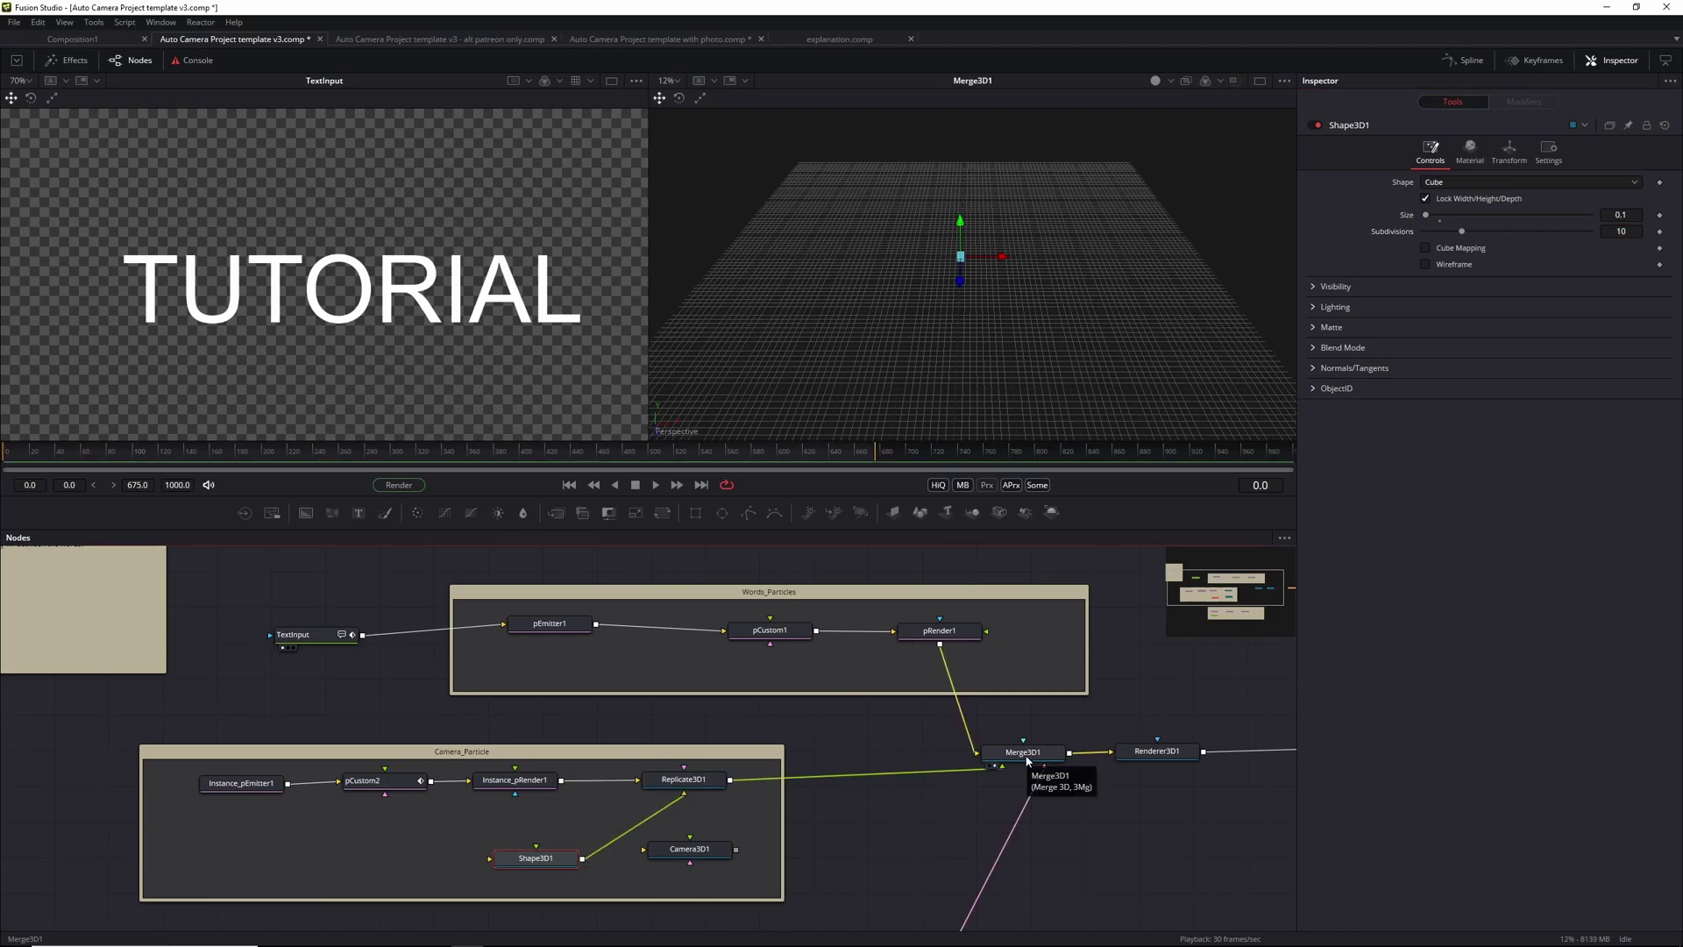
{"action": "key", "text": "space"}
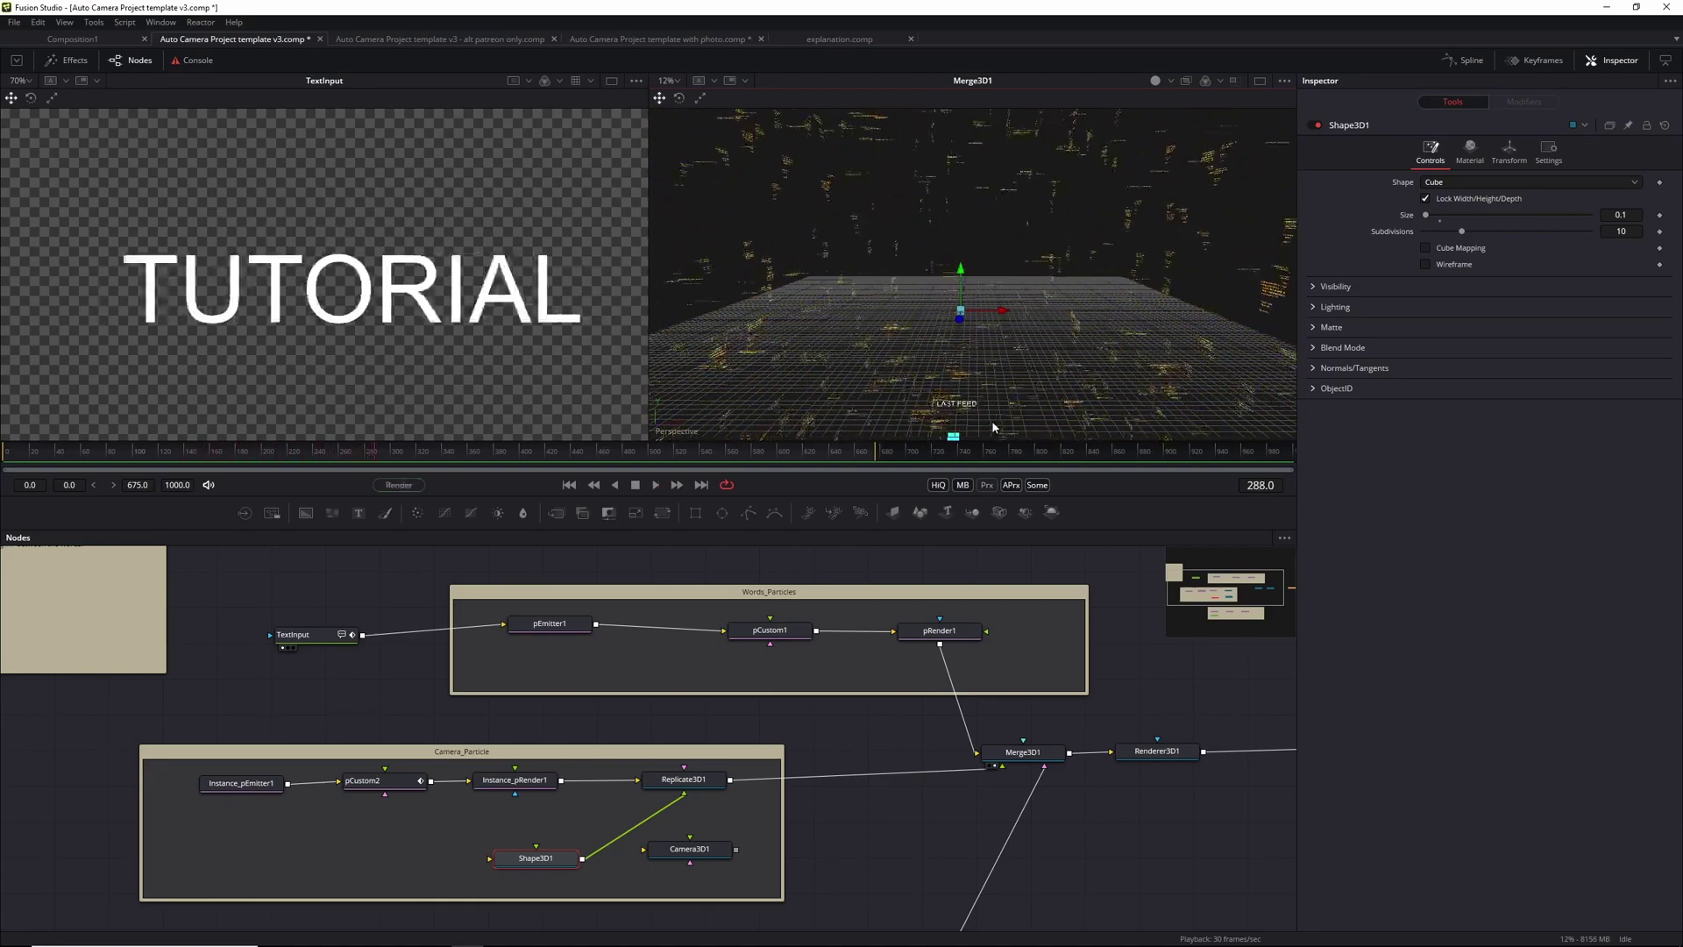
Step: Reconnect Camera3D1 to Replicate3D1 and watch the animation through Camera3D1, stopping at LAST FEED
{"action": "left_click_drag", "start_coordinate": [991, 426], "coordinate": [797, 444]}
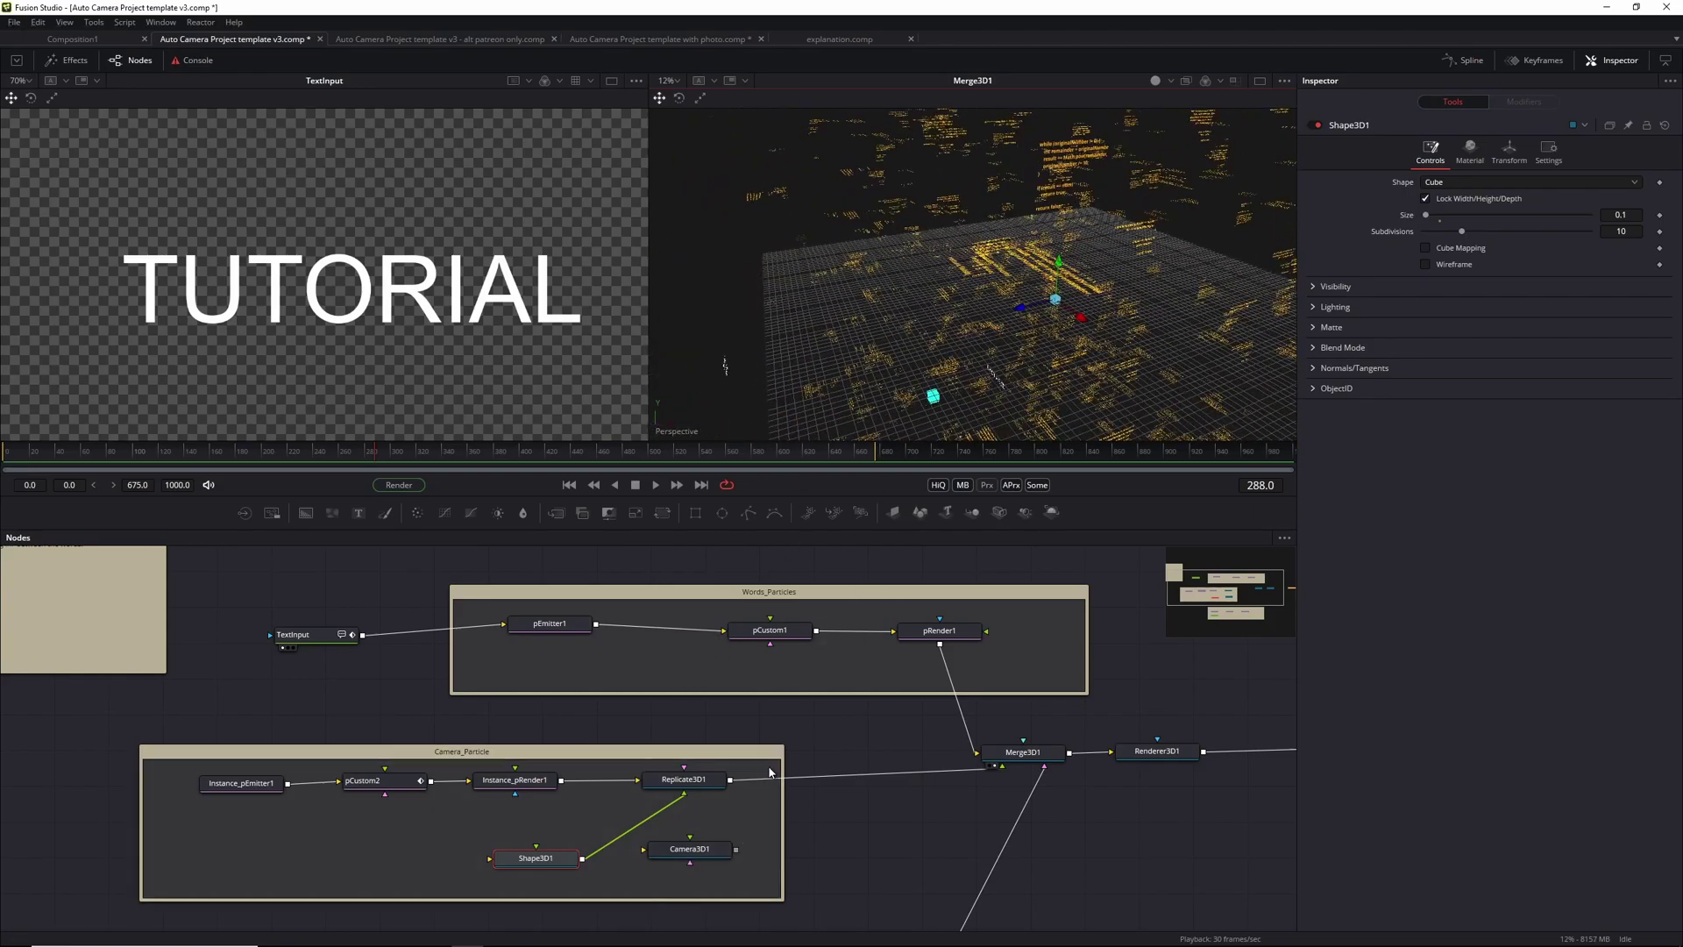
{"action": "left_click_drag", "start_coordinate": [736, 849], "coordinate": [686, 794]}
{"action": "key", "text": "space"}
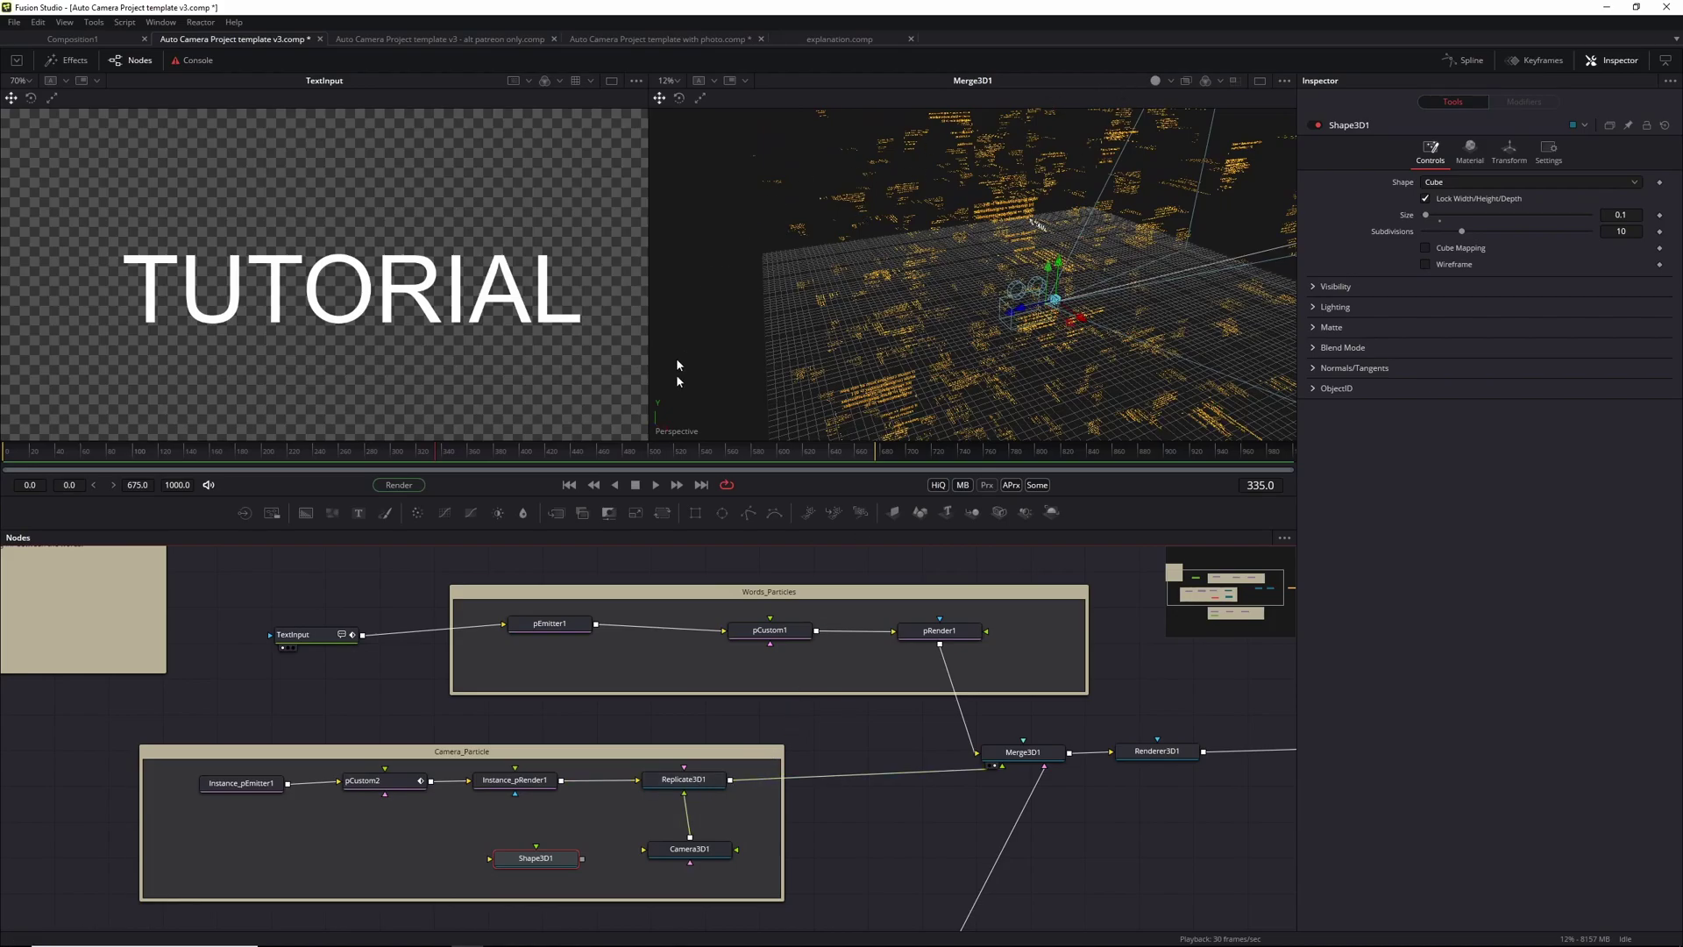
{"action": "right_click", "coordinate": [679, 433]}
{"action": "left_click", "coordinate": [713, 441]}
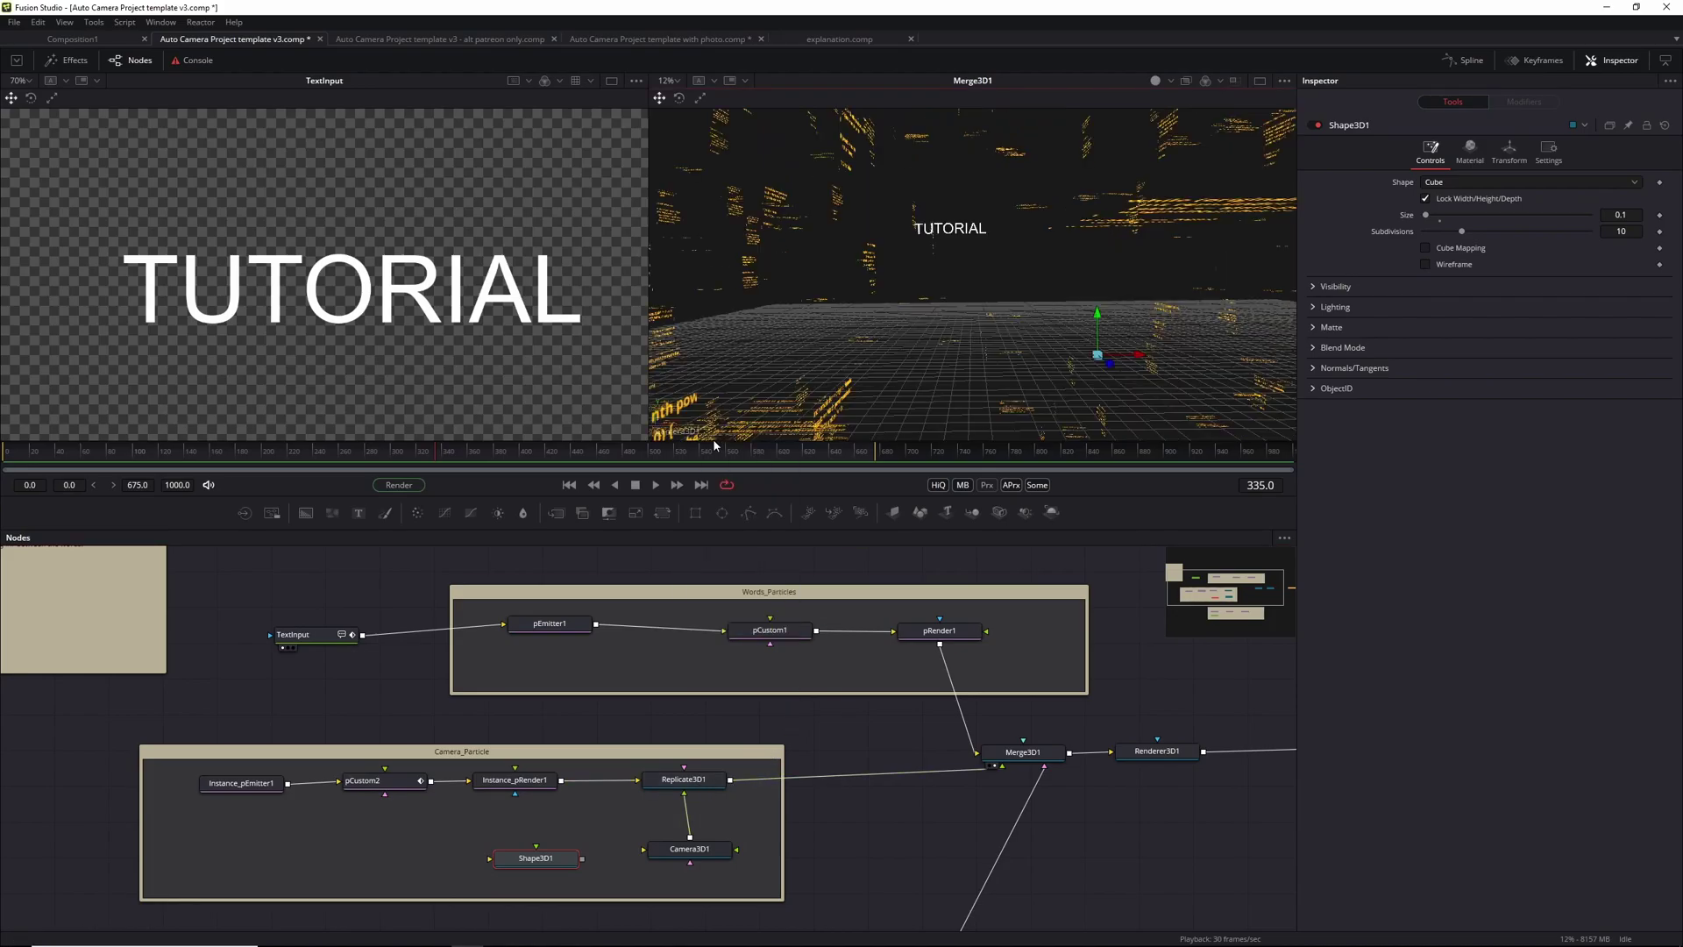
{"action": "key", "text": "space"}
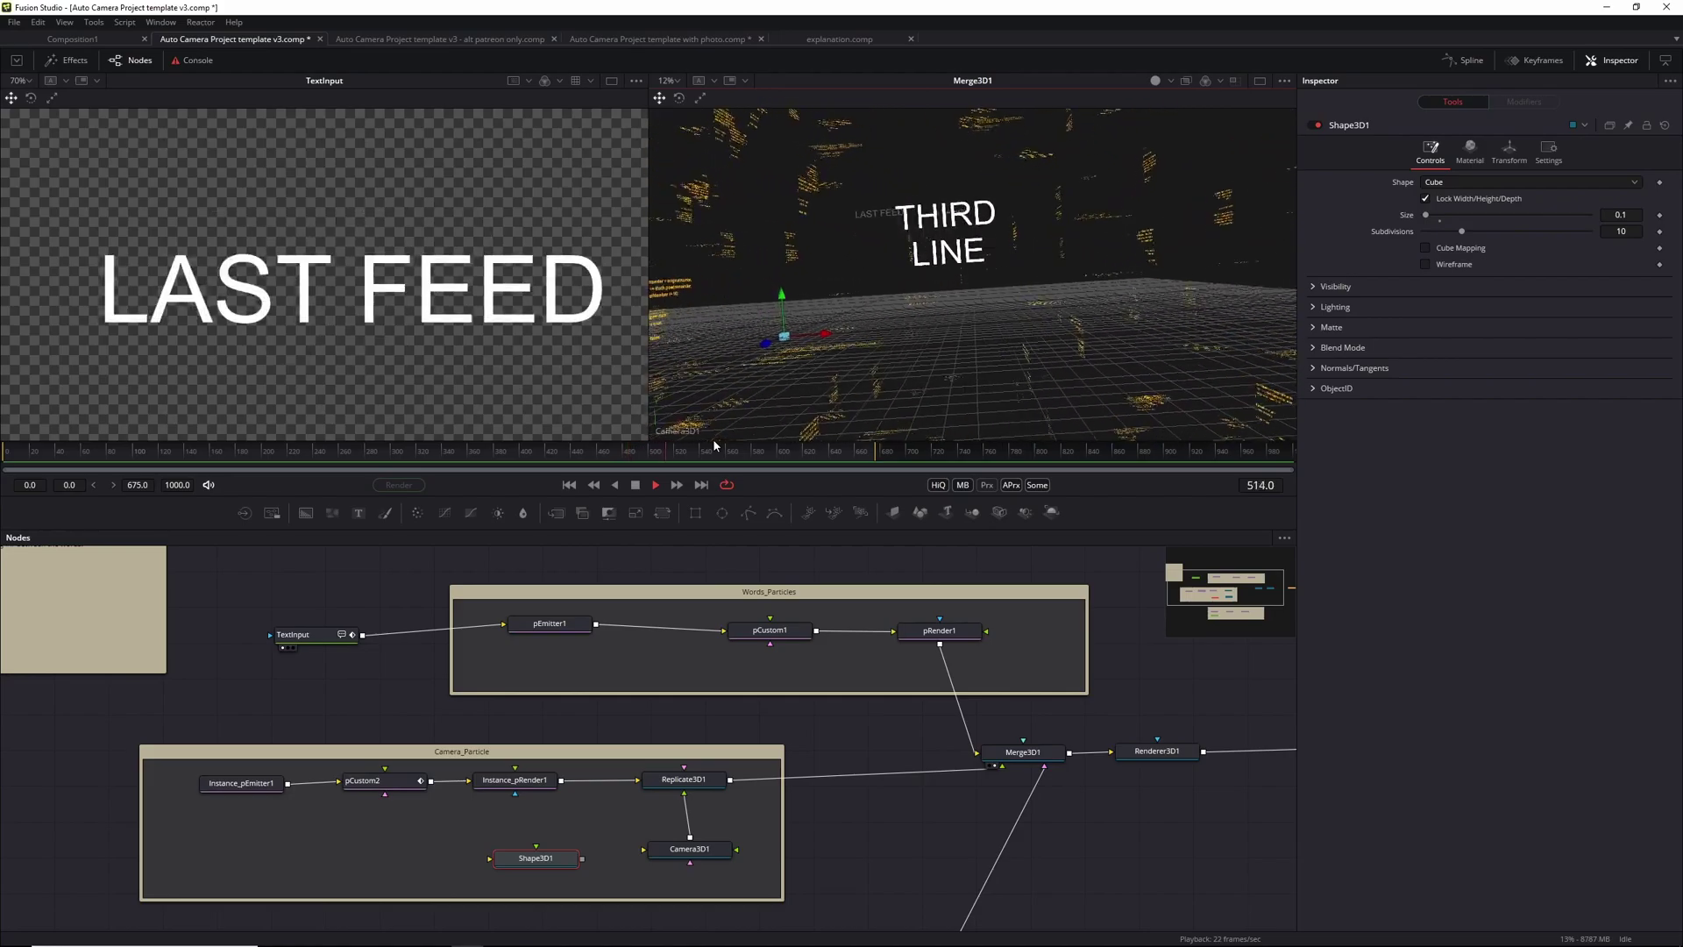
{"action": "key", "text": "space"}
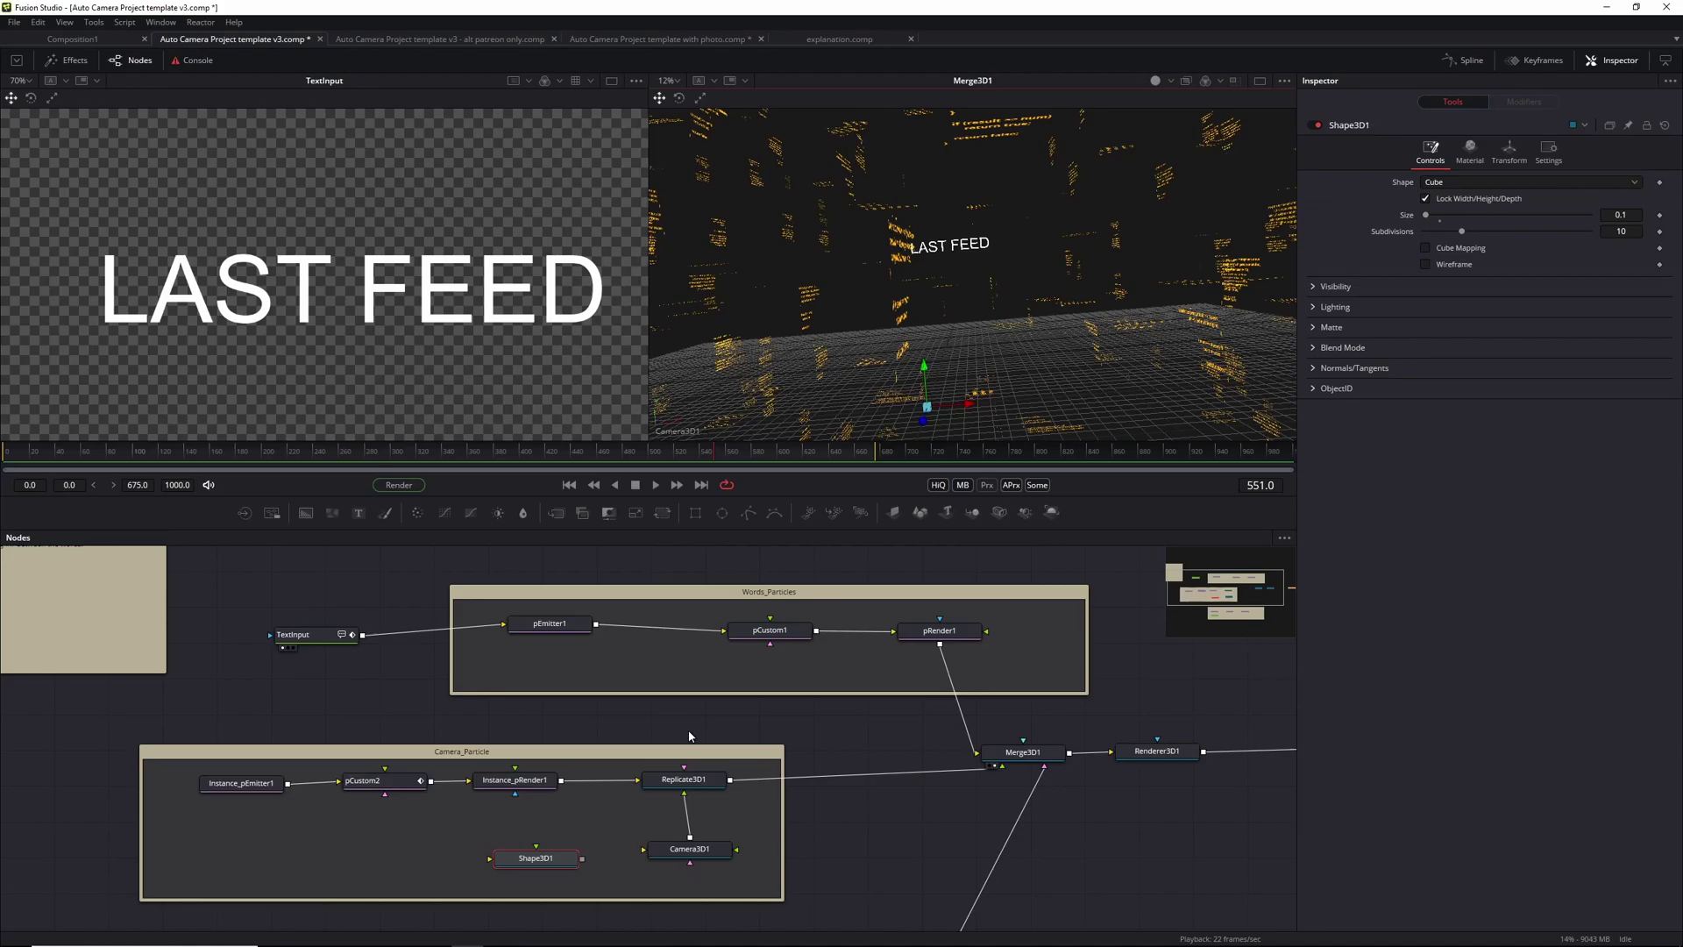
Step: Show pCustom2's Particle tab expressions, then switch to the explanation comp
{"action": "left_click", "coordinate": [377, 780]}
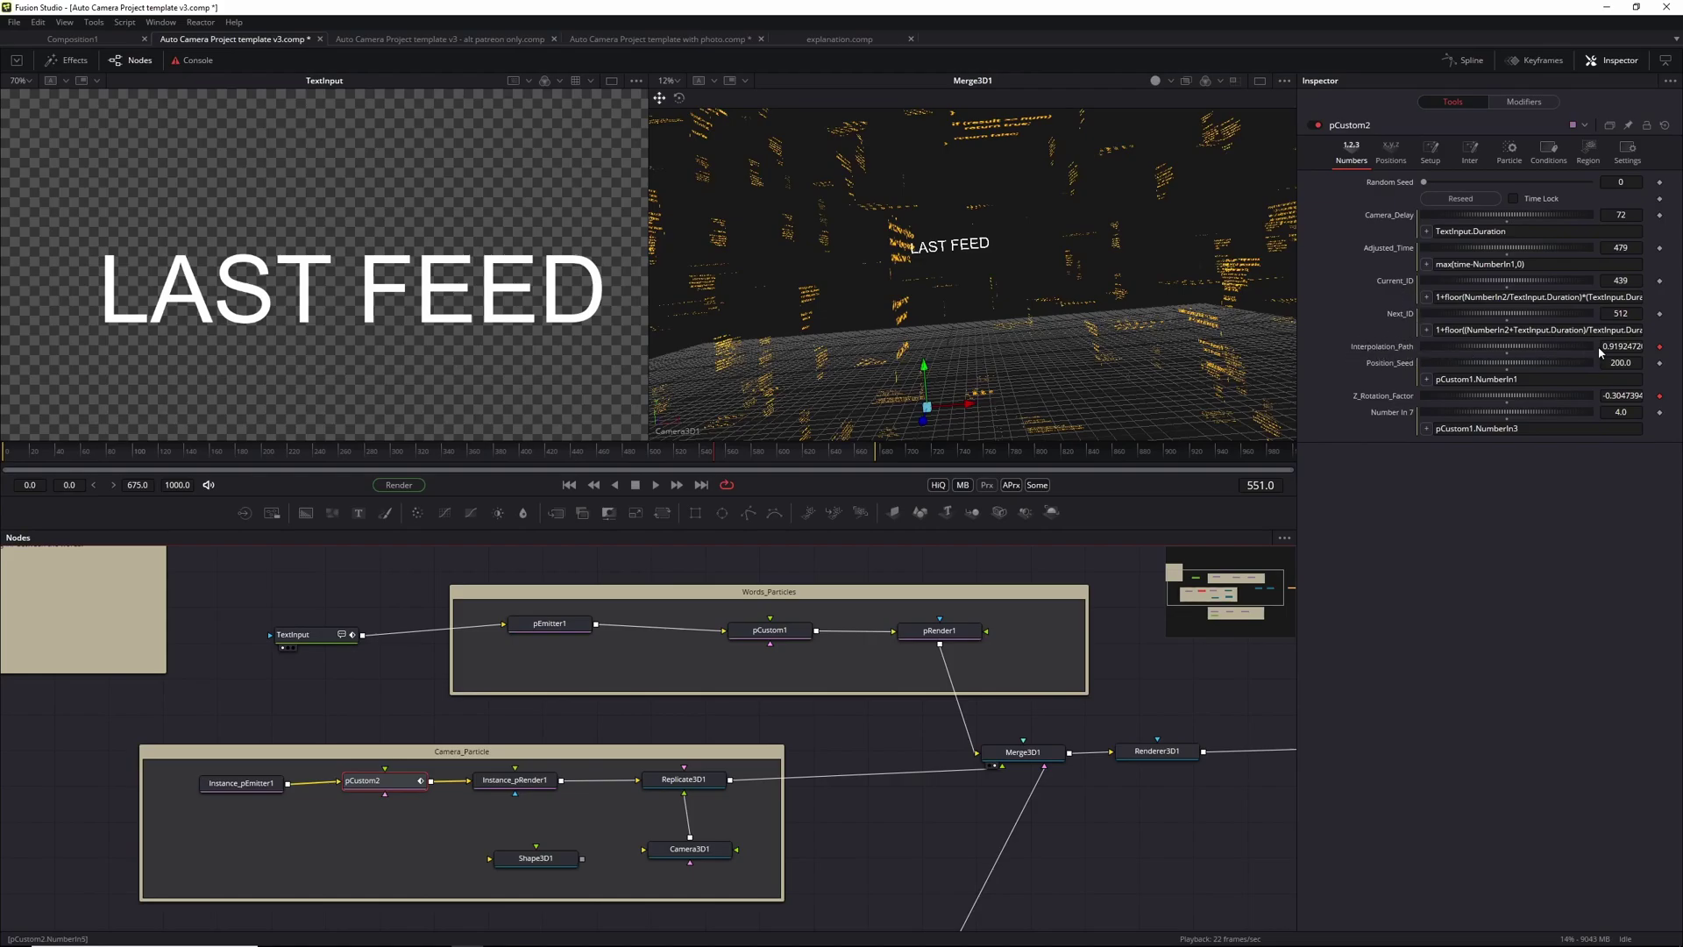
{"action": "left_click", "coordinate": [1509, 149]}
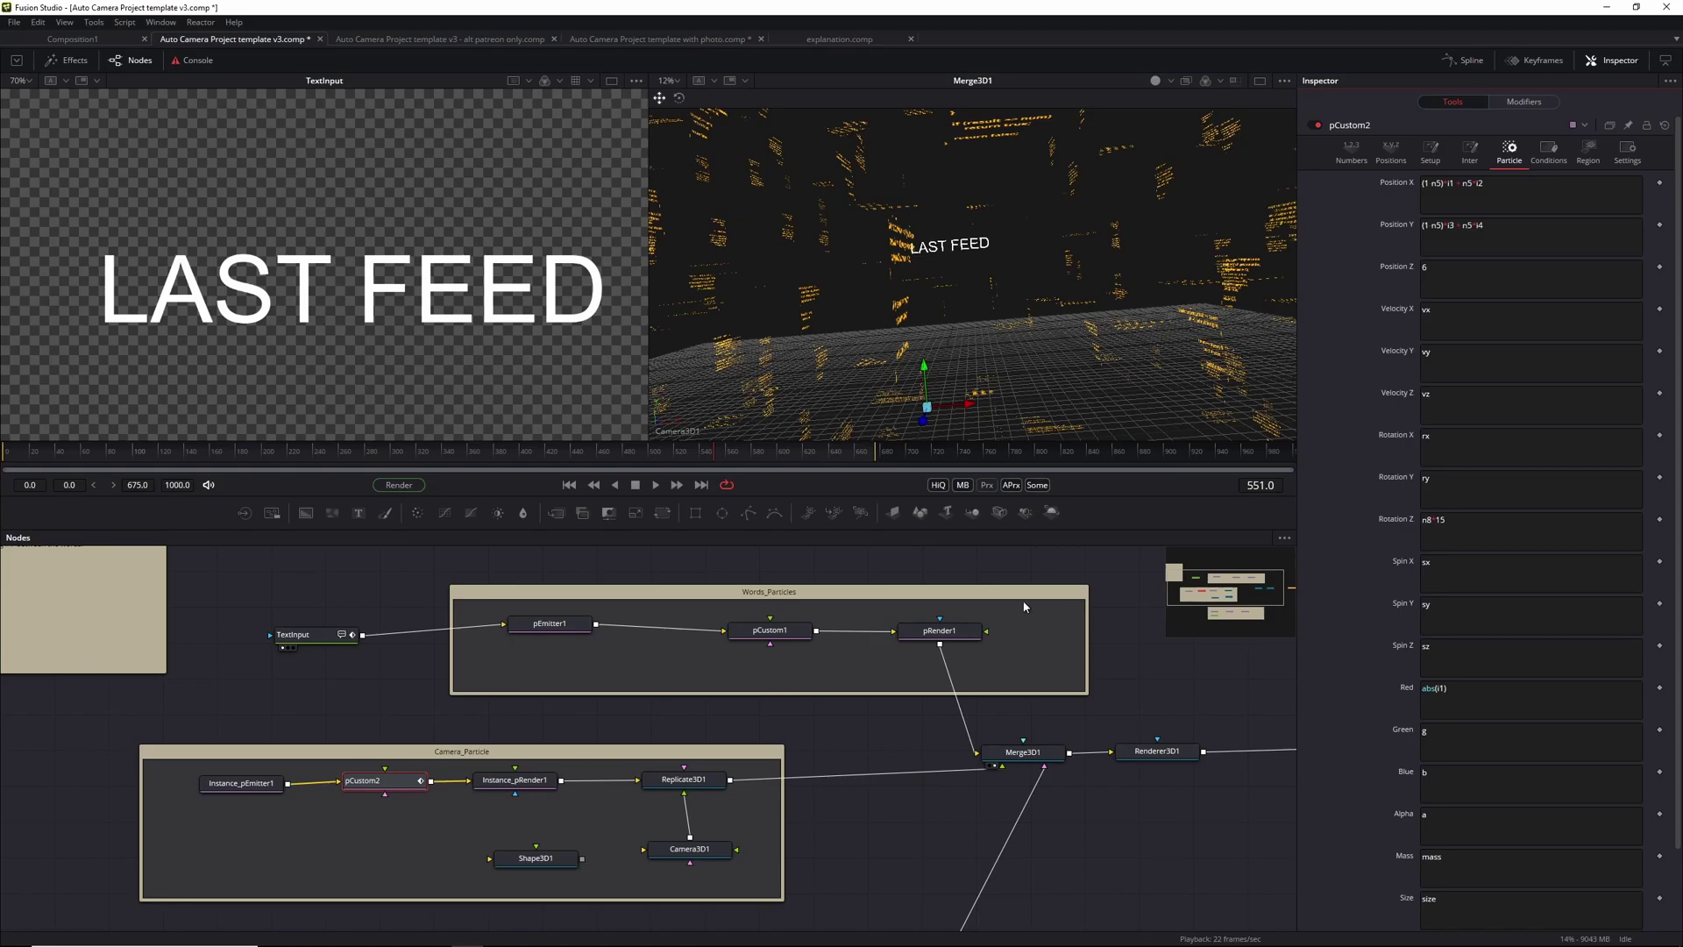
{"action": "left_click", "coordinate": [853, 39]}
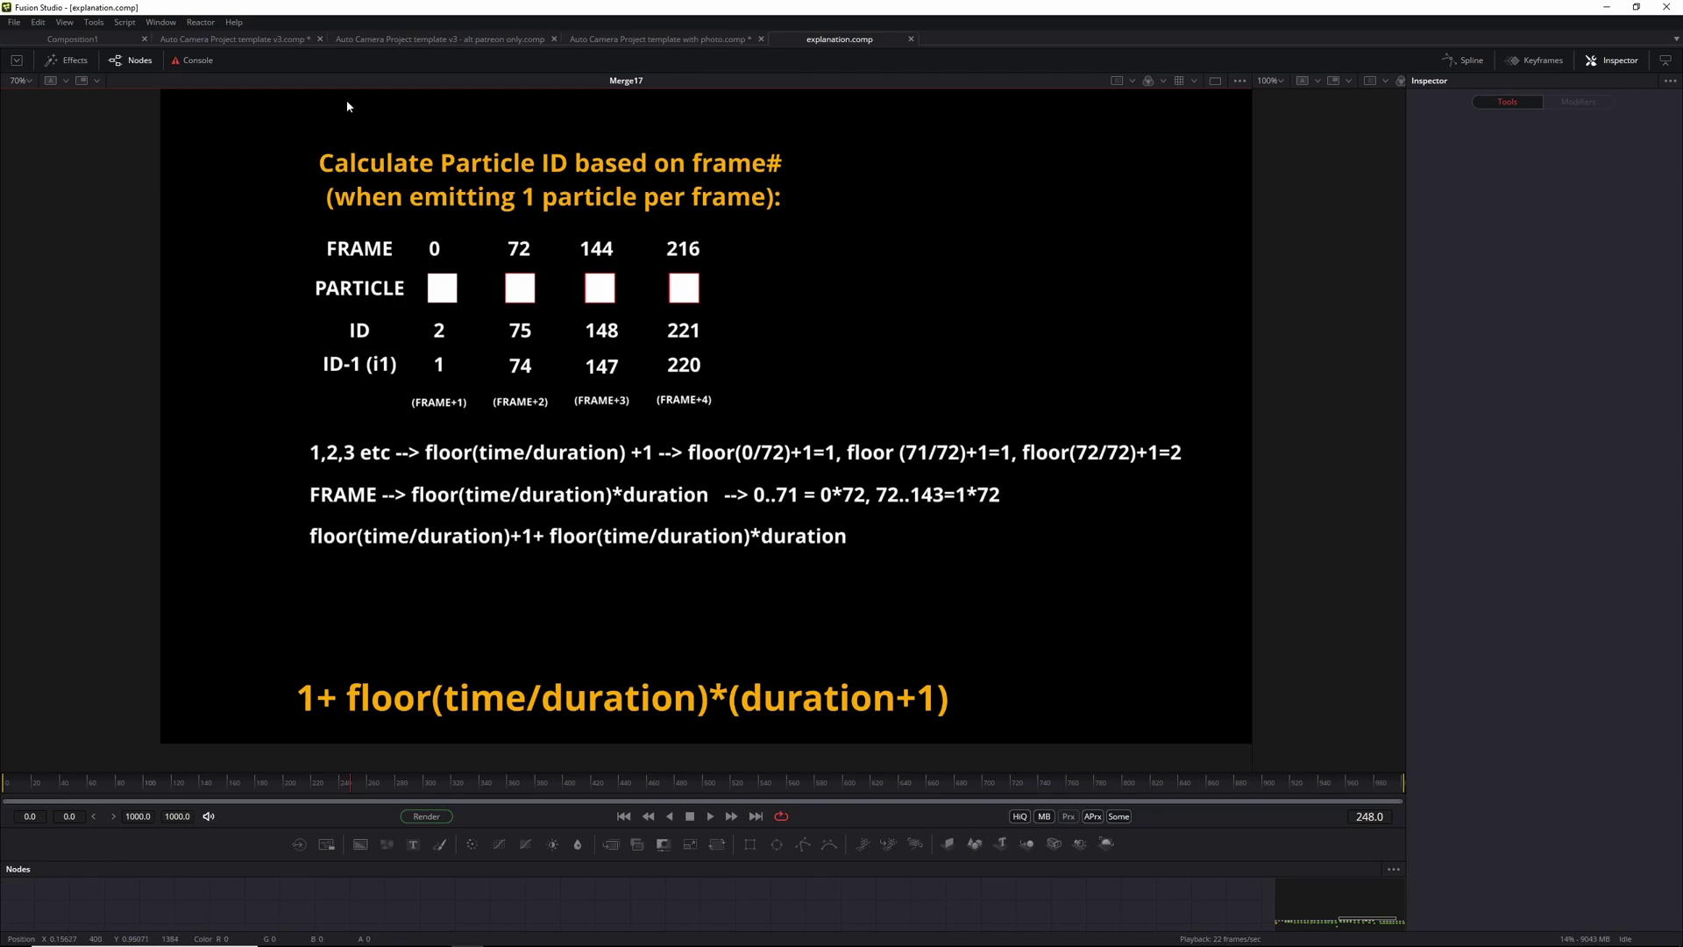
Step: Return to the Auto Camera Project template v3 comp and select pCustom3 in Environment_Particles
{"action": "left_click", "coordinate": [284, 42]}
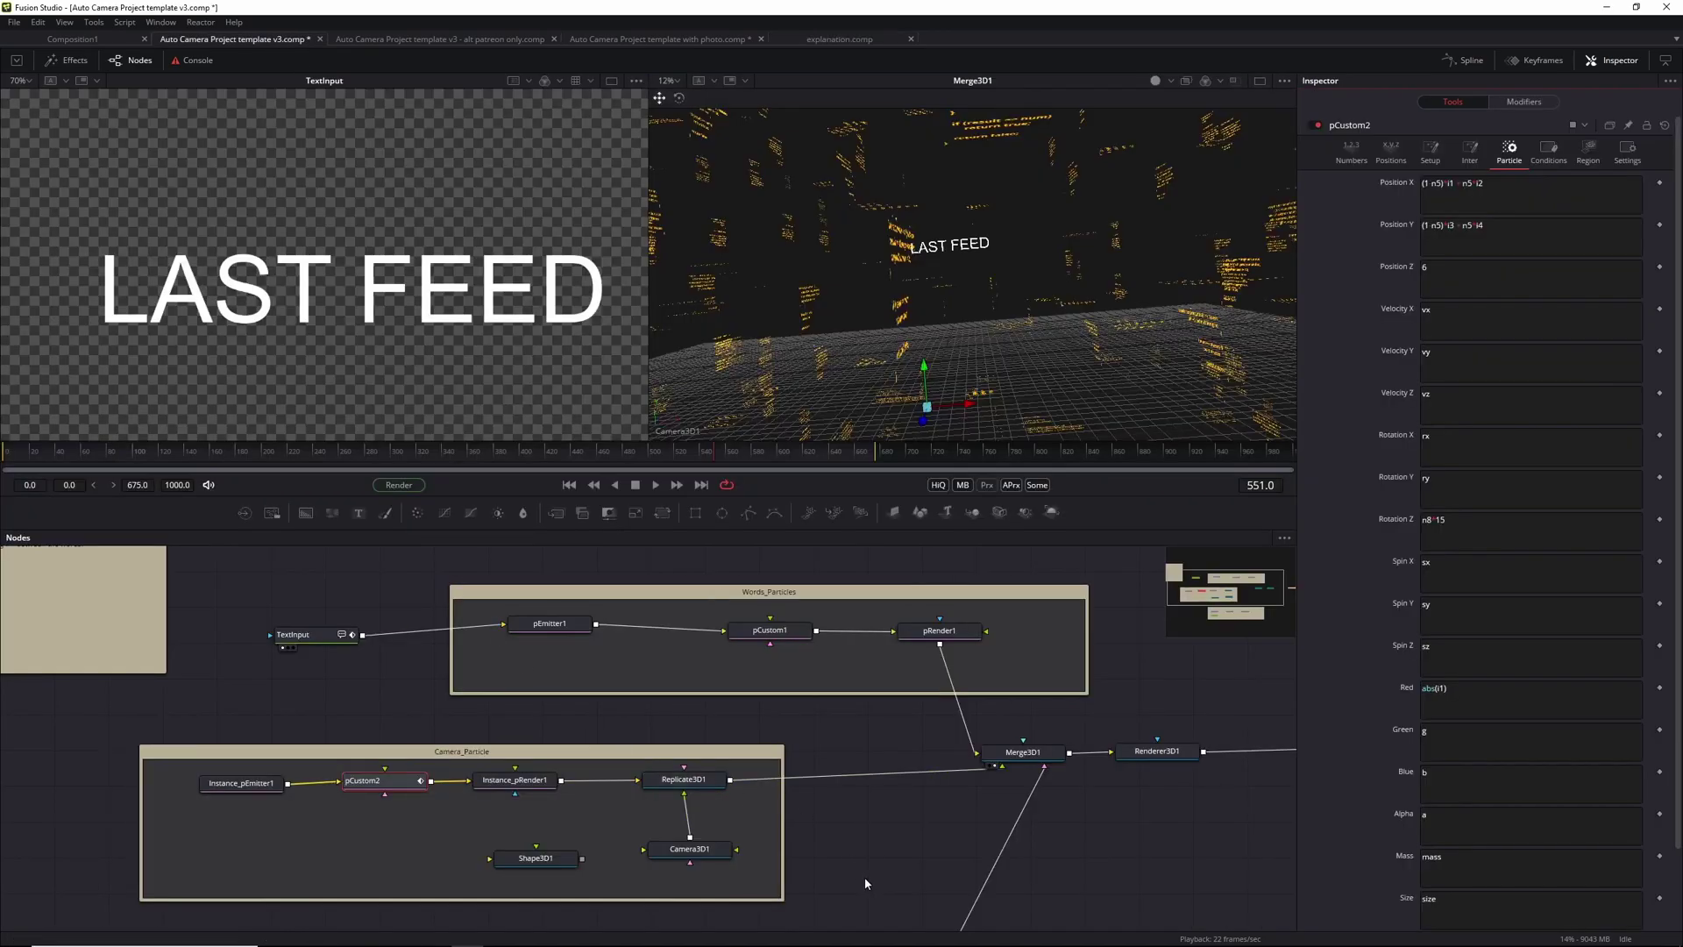
{"action": "scroll", "coordinate": [864, 876], "scroll_direction": "down", "scroll_amount": 5}
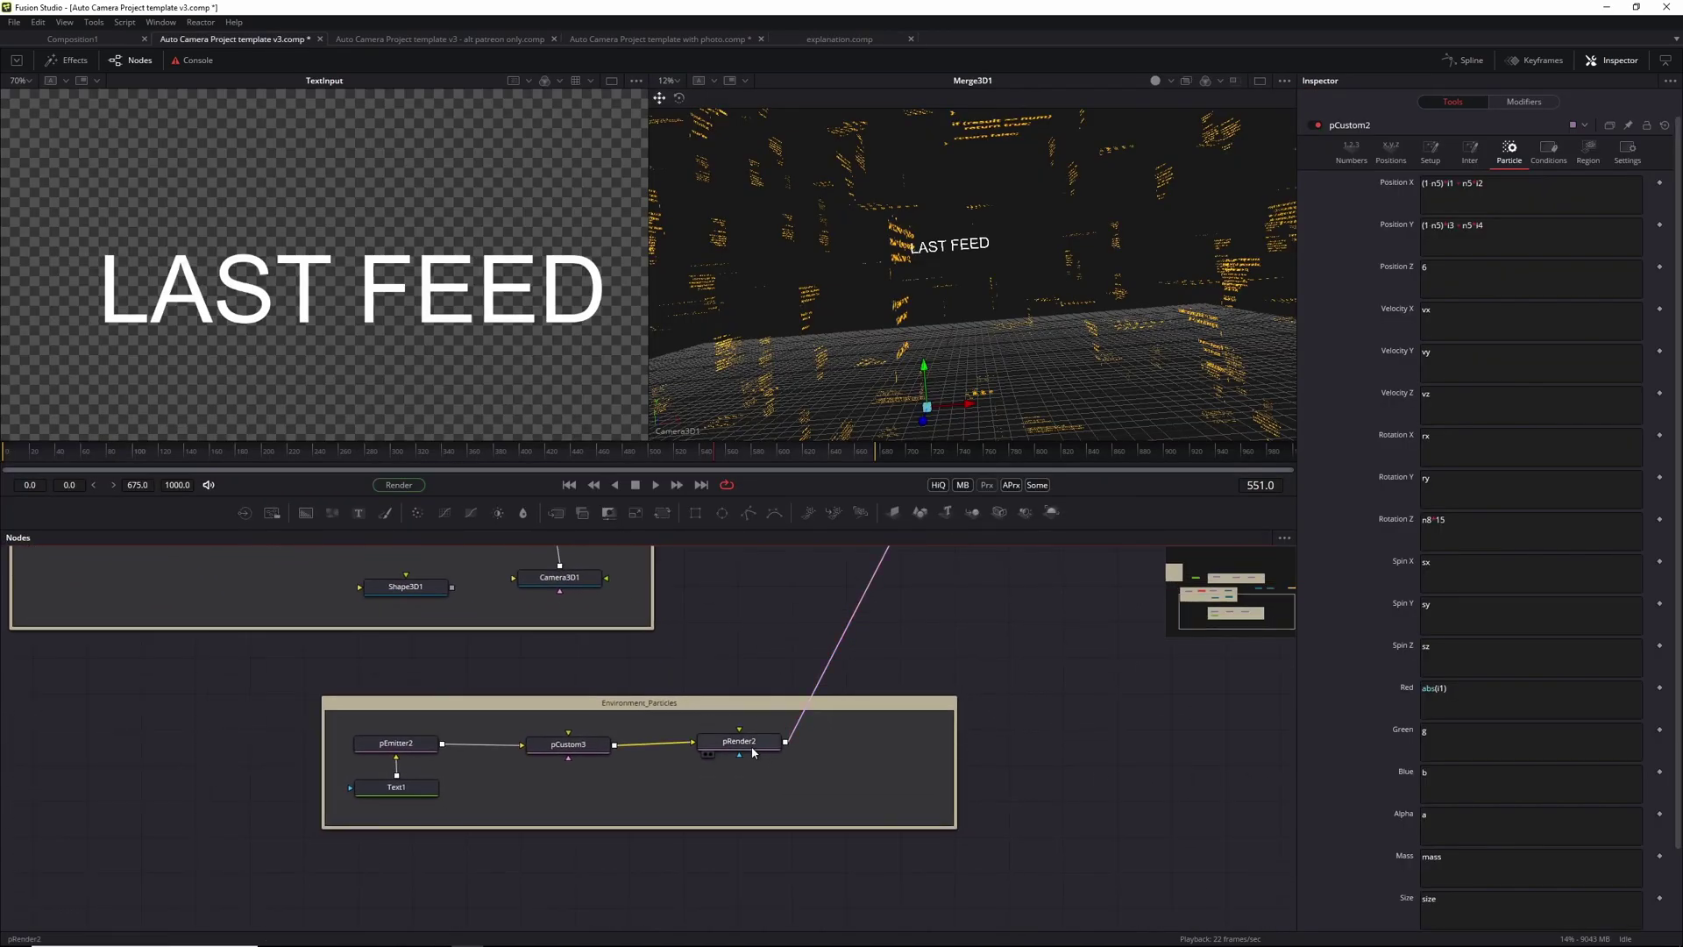
{"action": "left_click_drag", "start_coordinate": [752, 751], "coordinate": [764, 755]}
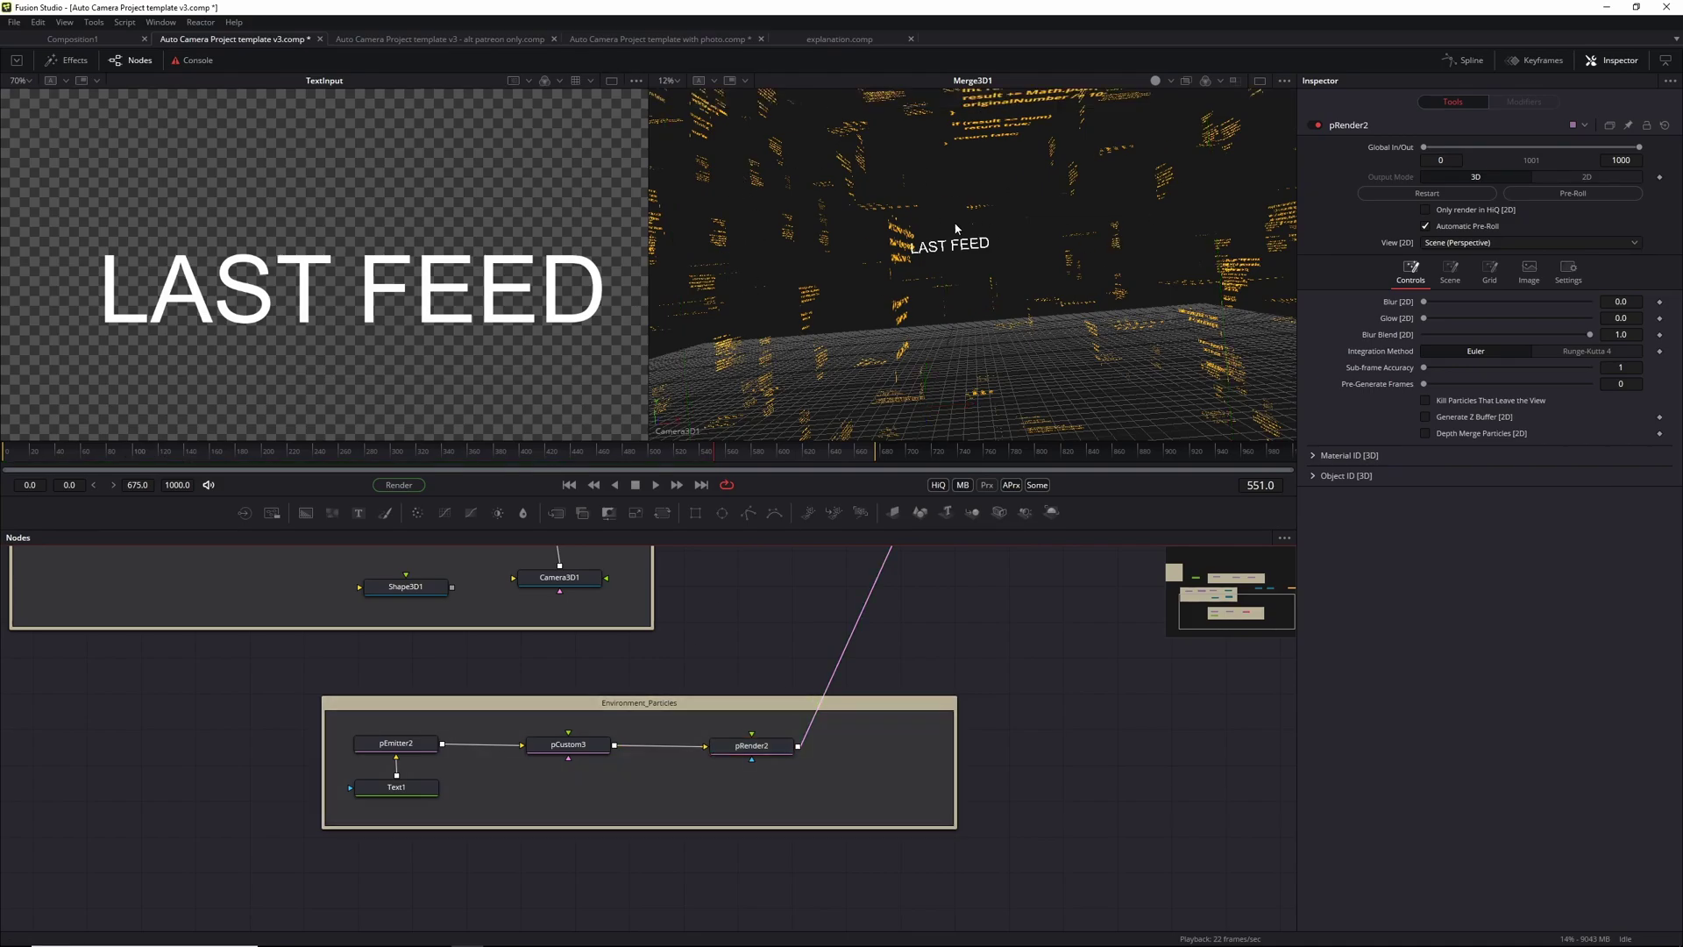
{"action": "left_click", "coordinate": [571, 752]}
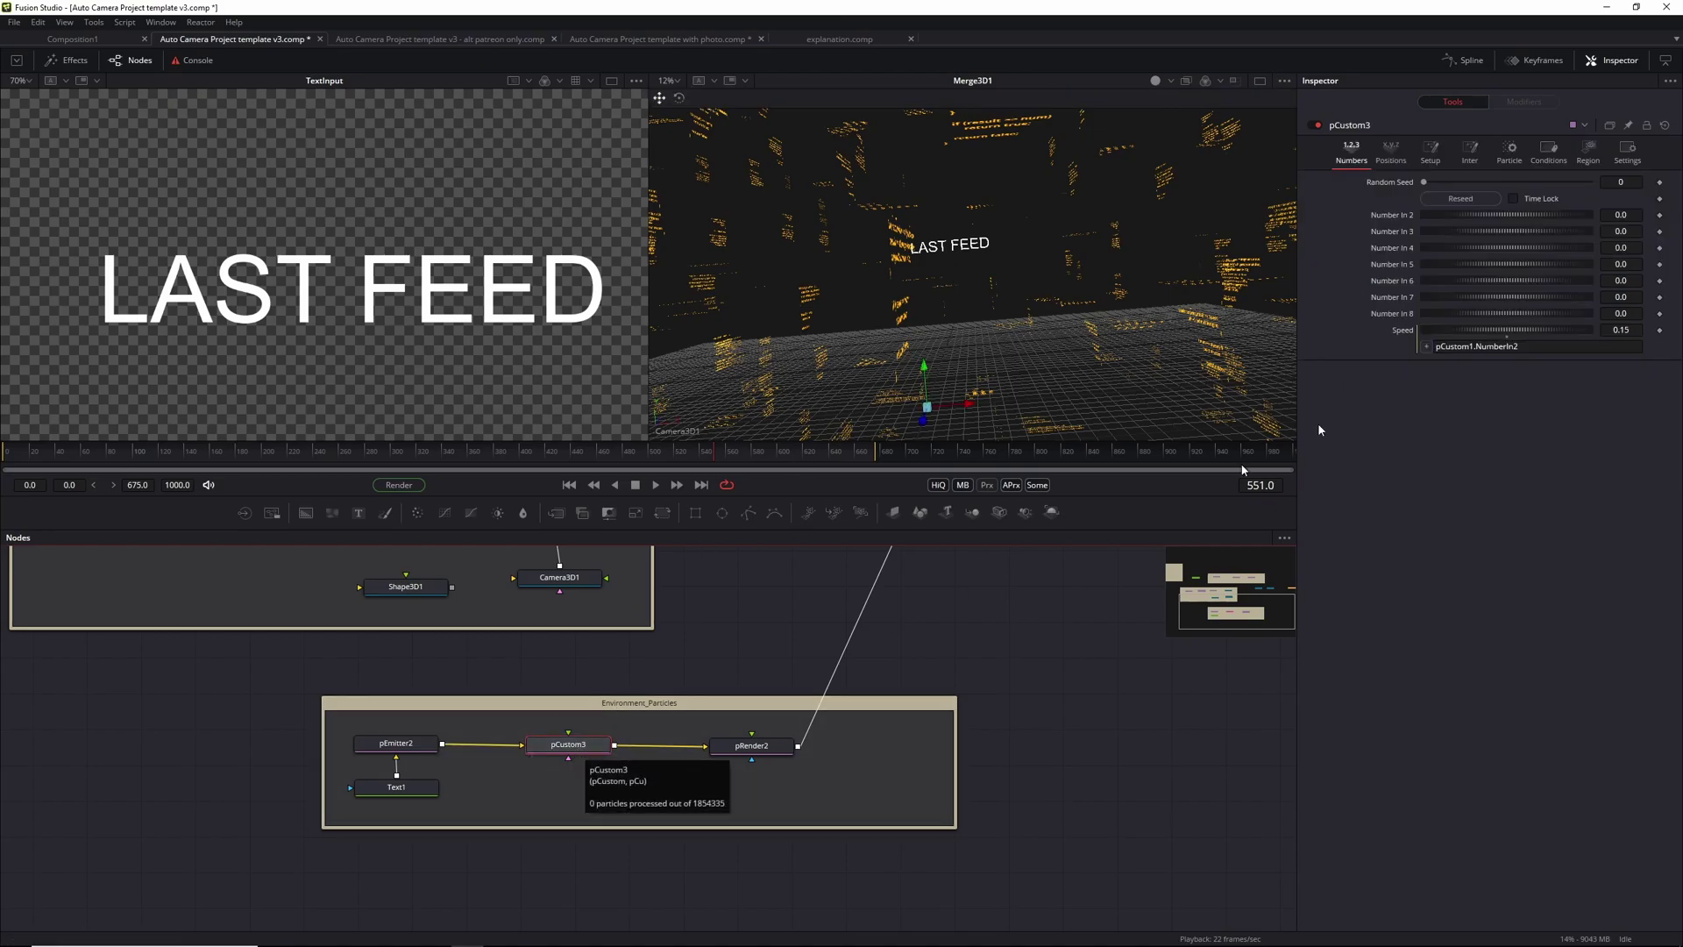
Step: Show pCustom3's Intermediate expression ceil(rands(0,4,id)) and its Particle rotation expressions
{"action": "left_click", "coordinate": [1470, 150]}
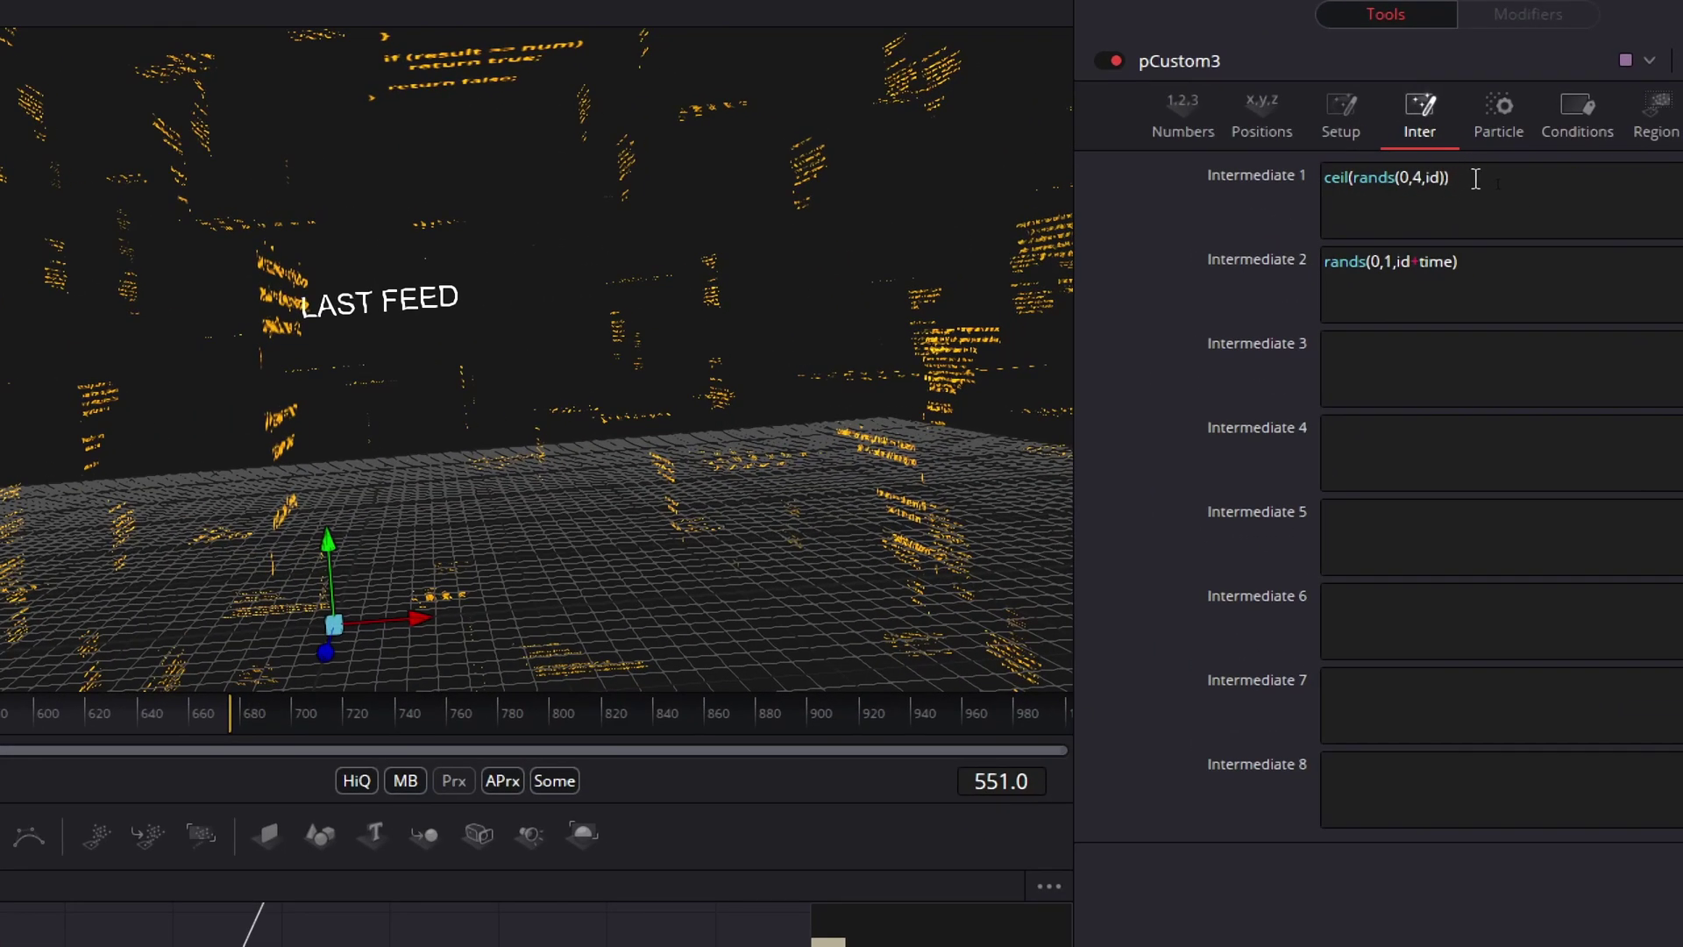
{"action": "left_click_drag", "start_coordinate": [1497, 182], "coordinate": [1401, 184]}
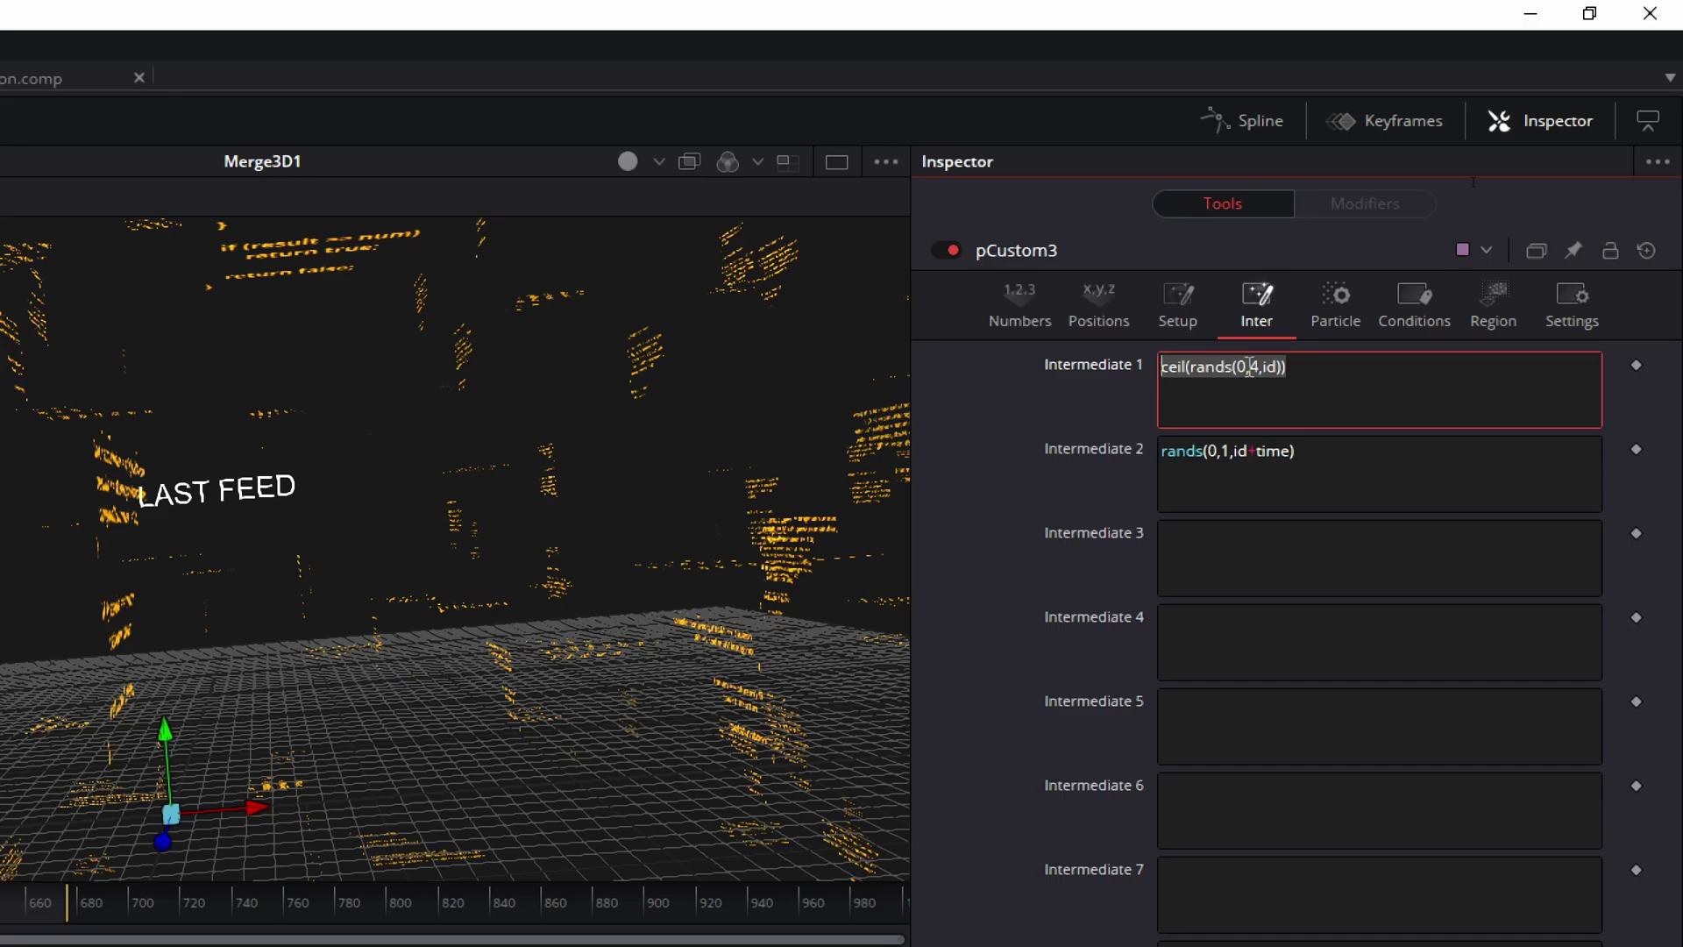
{"action": "left_click", "coordinate": [1342, 302]}
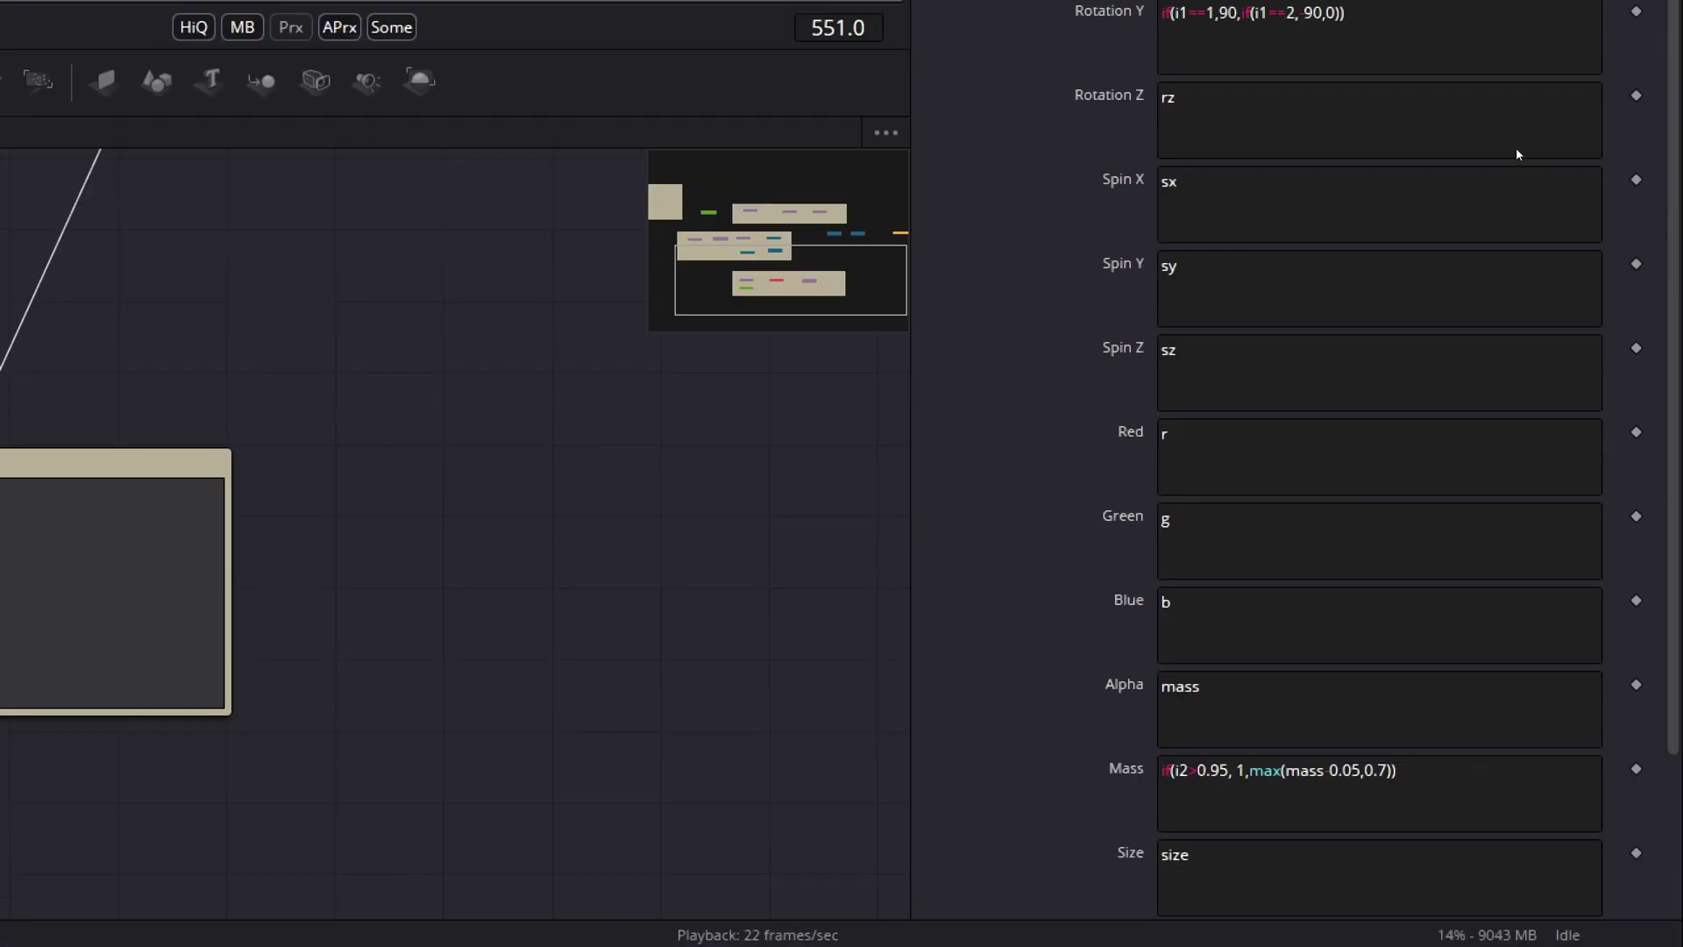